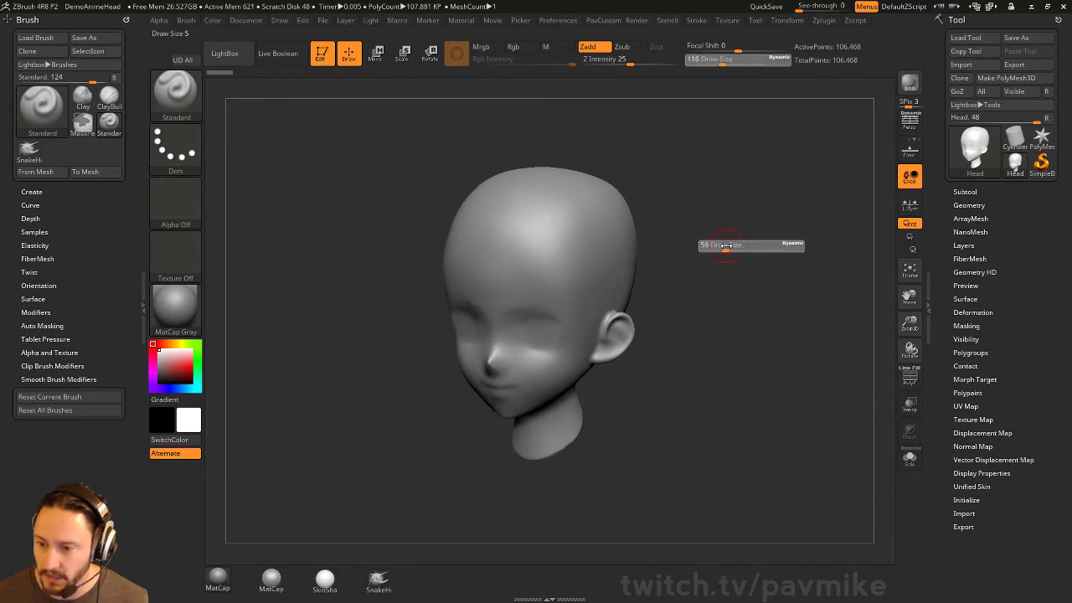
- Set the draw size to 59 and inspect the head's DynaMesh settings
drag(723, 250, 665, 274)
key(space)
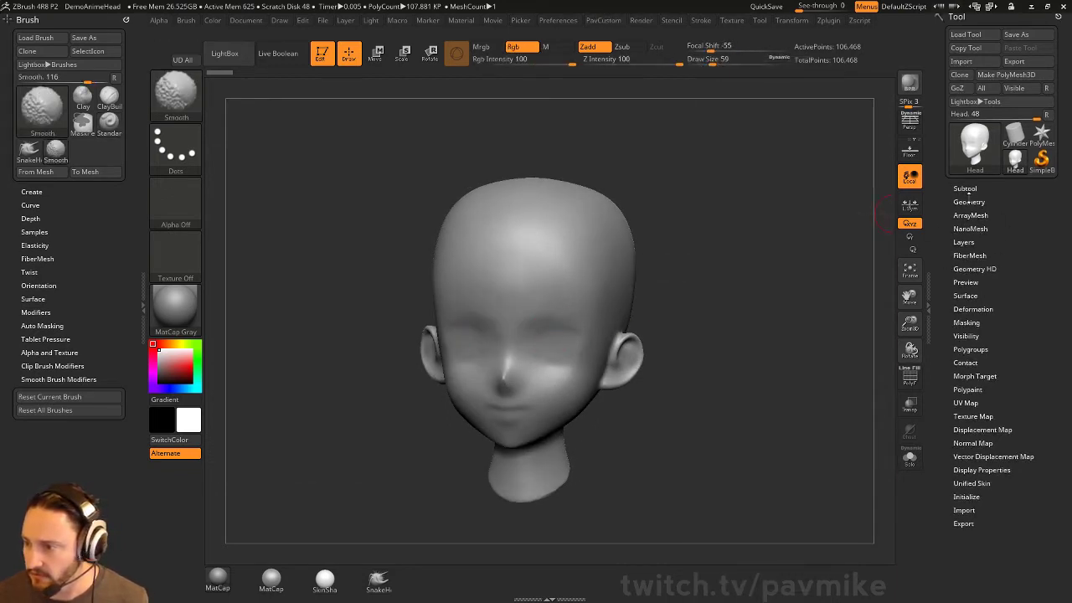
click(963, 205)
scroll(963, 218, down, 3)
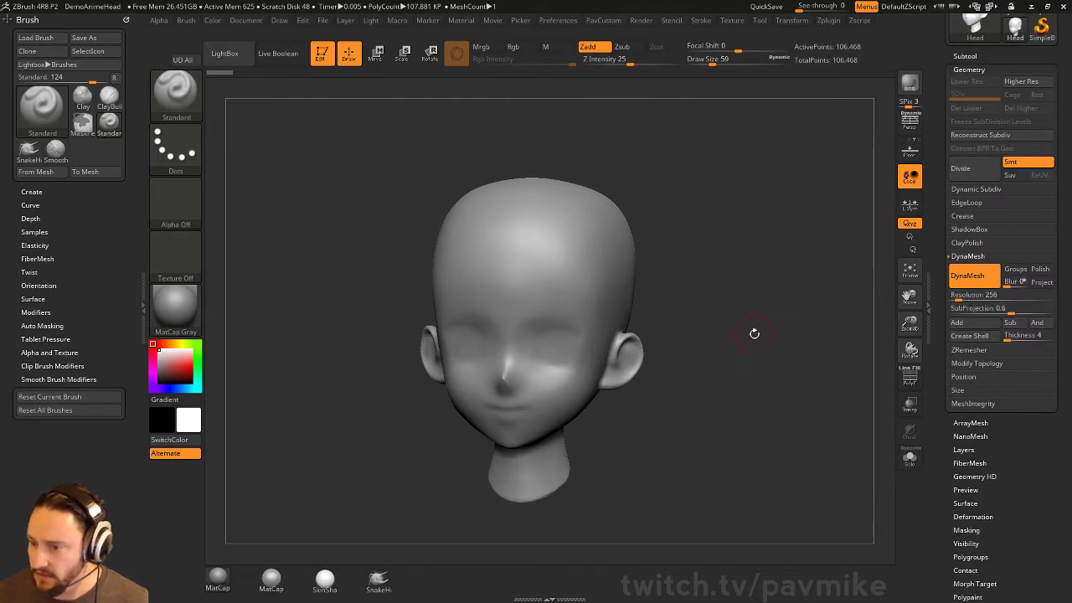
mouse_move(754, 335)
mouse_down()
mouse_move(777, 301)
mouse_move(718, 287)
mouse_up()
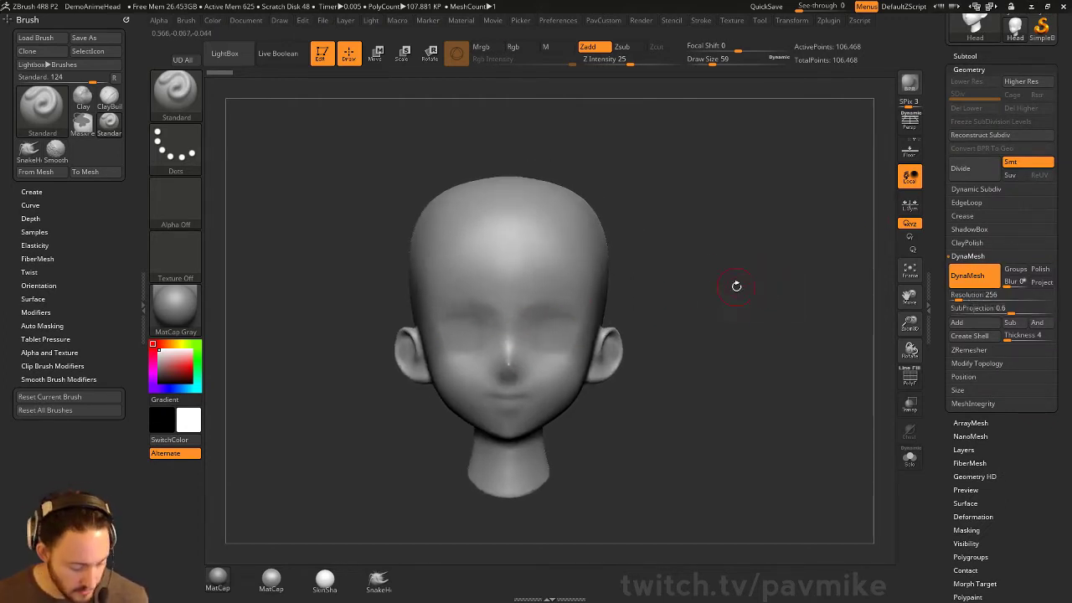
- Carve two symmetrical round eye sockets into the face with the Clay brush at a draw size of 101
key(b)
key(c)
key(l)
key(s)
drag(536, 333, 561, 331)
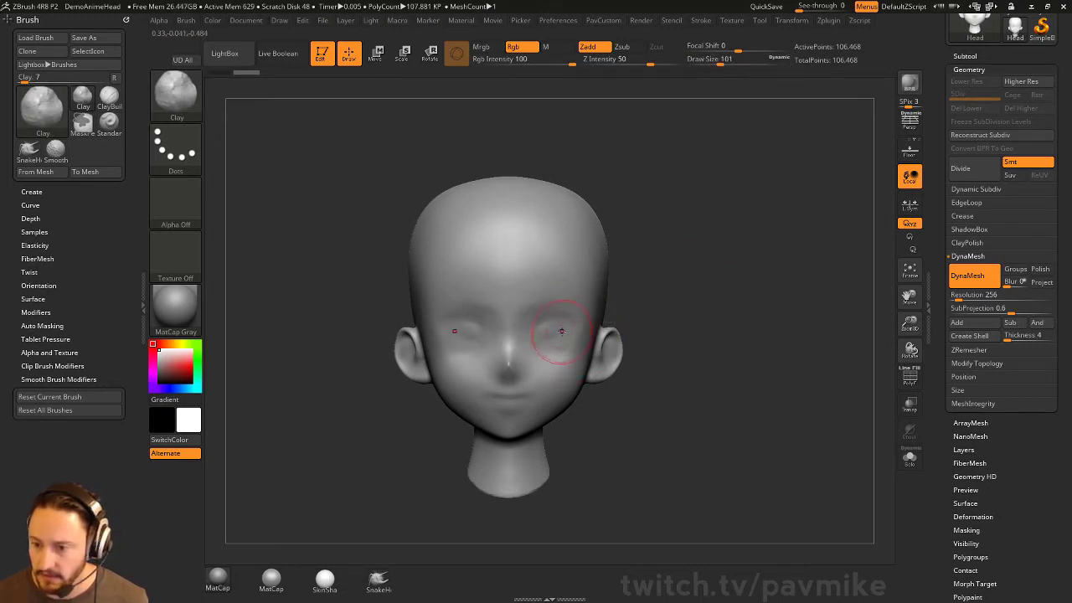
click(558, 20)
click(586, 273)
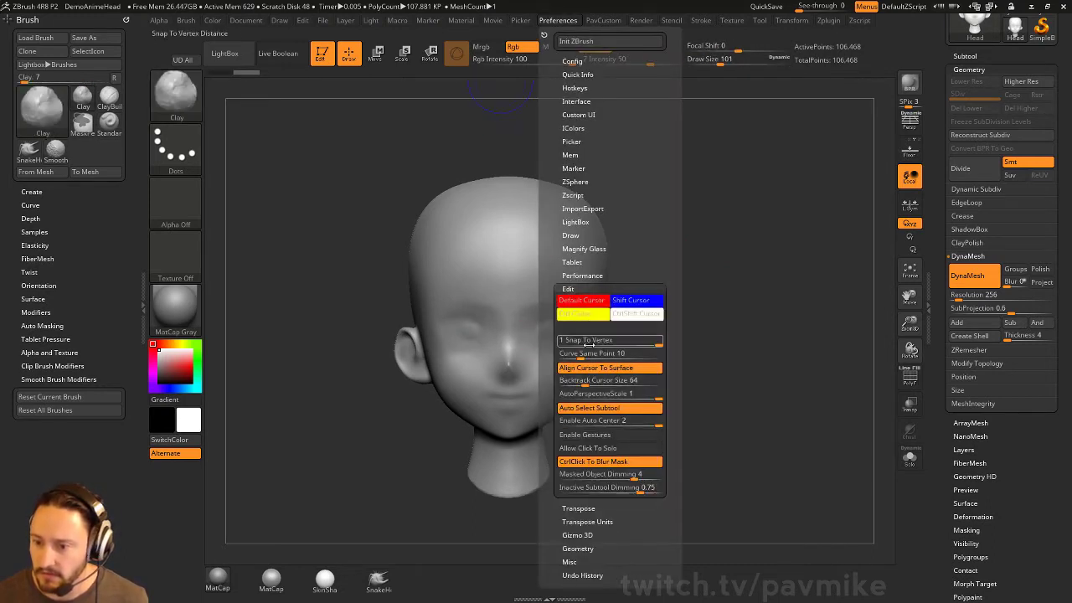
key(ctrl+shift+z)
key(ctrl+shift+z)
key(ctrl+shift+z)
key(ctrl+shift+z)
key(ctrl+shift+z)
key(ctrl+shift+z)
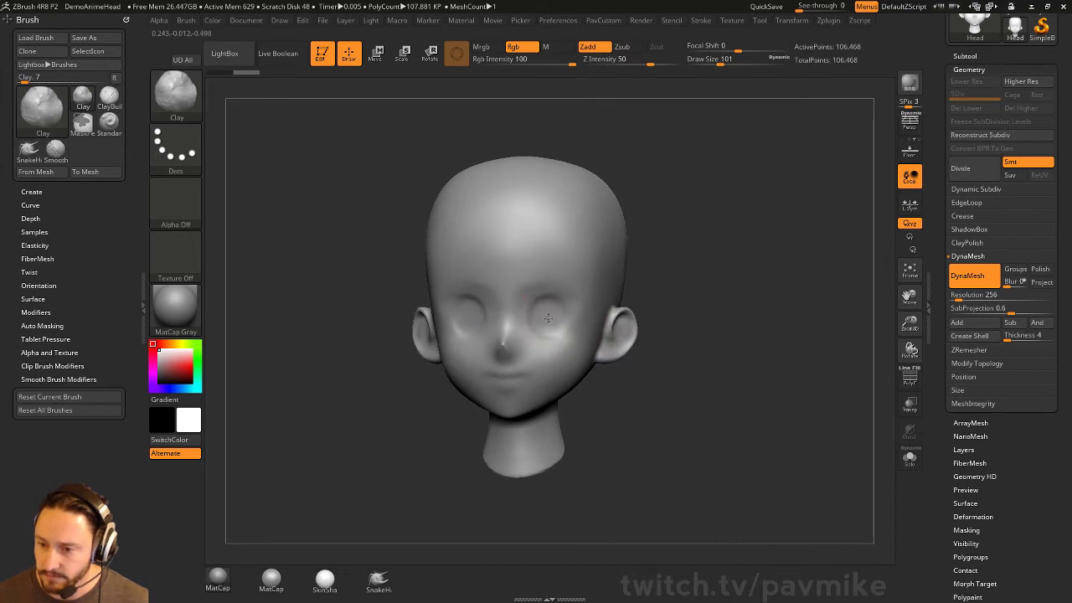
key(ctrl+shift+z)
key(ctrl+shift+z)
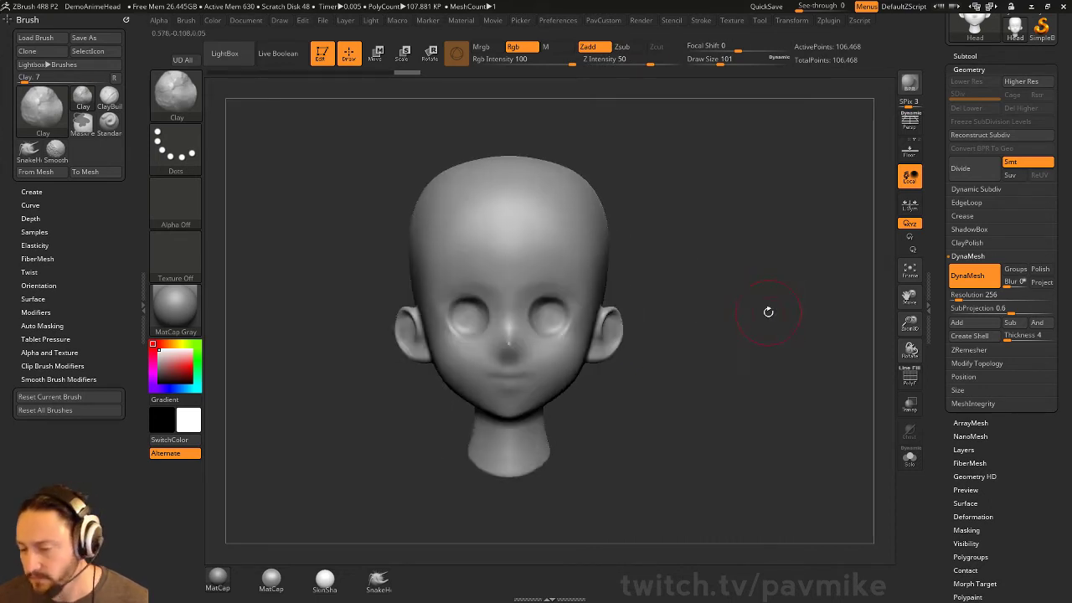
- Insert mirrored subtractive Sphere32 primitives at both eye sockets and adjust their placement with the gizmo
key(m)
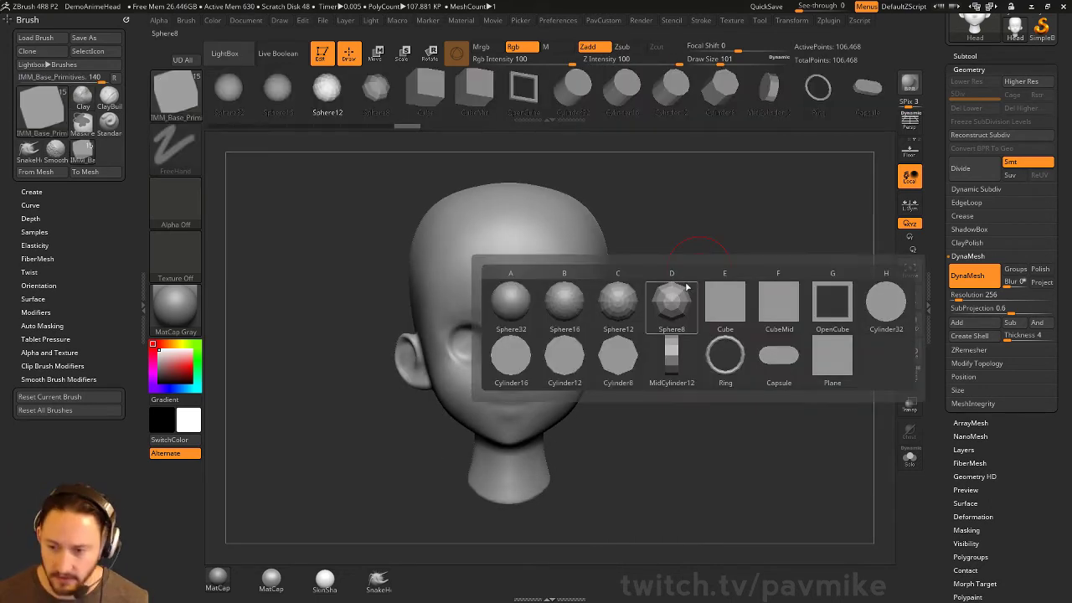
click(516, 311)
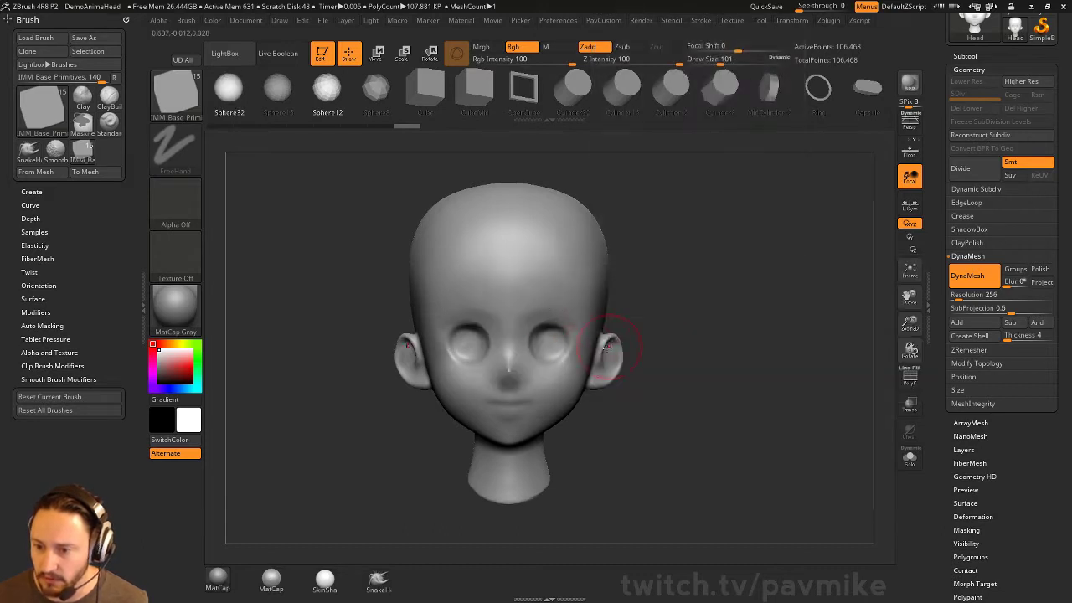
drag(548, 341, 568, 350)
drag(728, 352, 670, 352)
key(w)
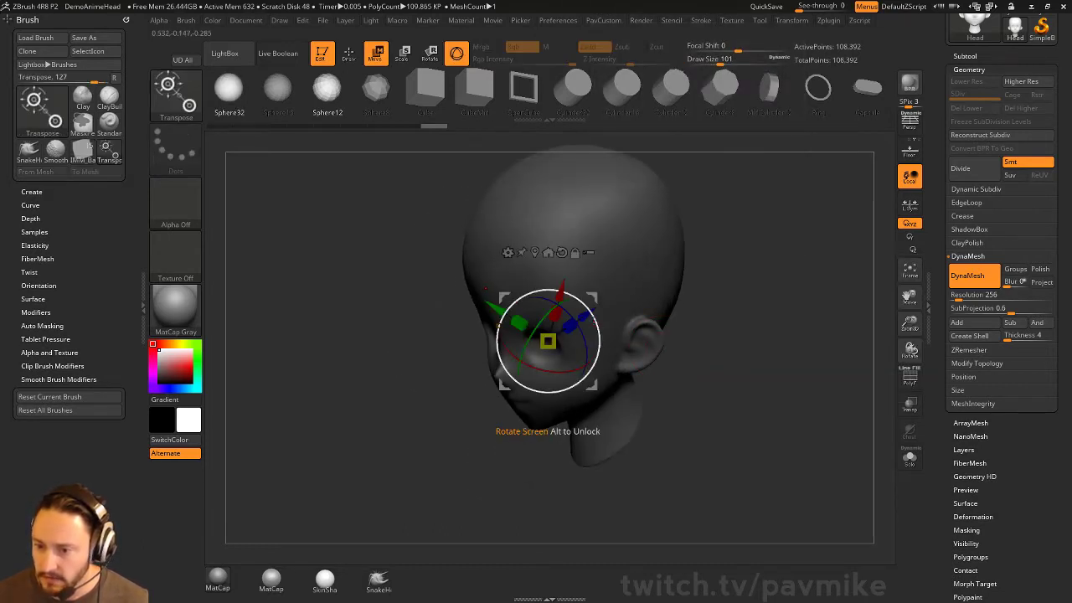
drag(590, 306, 636, 318)
- Turn on double-sided display for the head mesh
key(1)
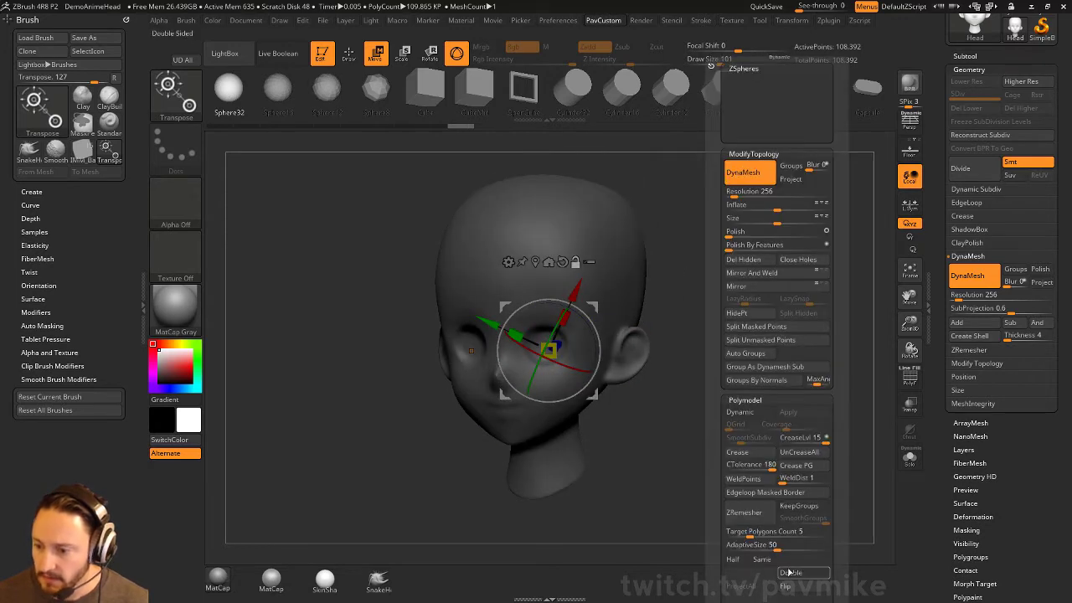
drag(957, 472, 948, 347)
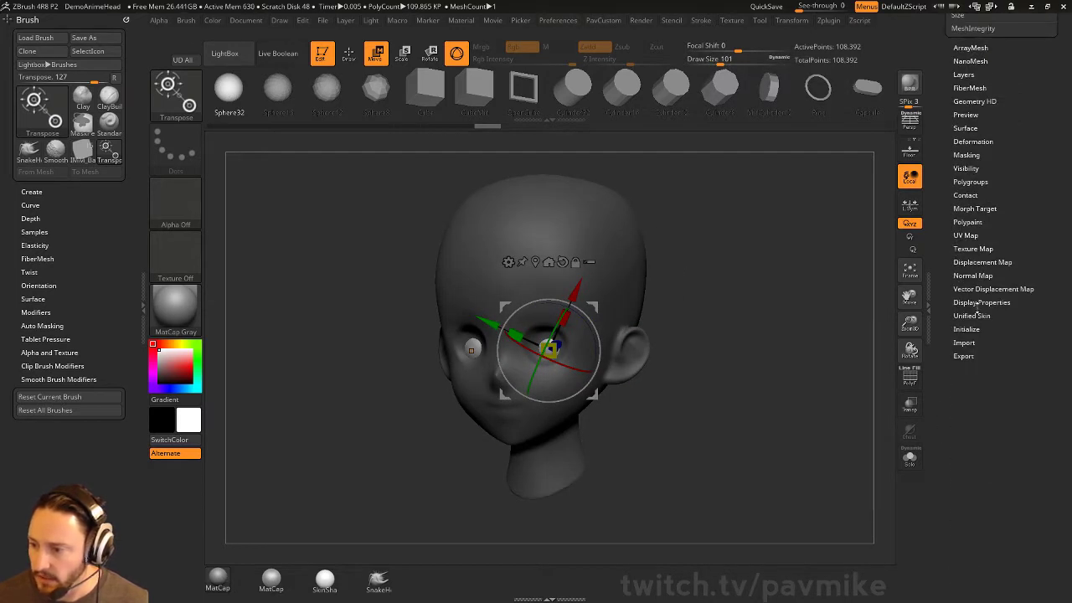
click(979, 304)
- Position the mirrored spheres in the sockets and update the DynaMesh to subtract them from the head
drag(737, 351, 615, 350)
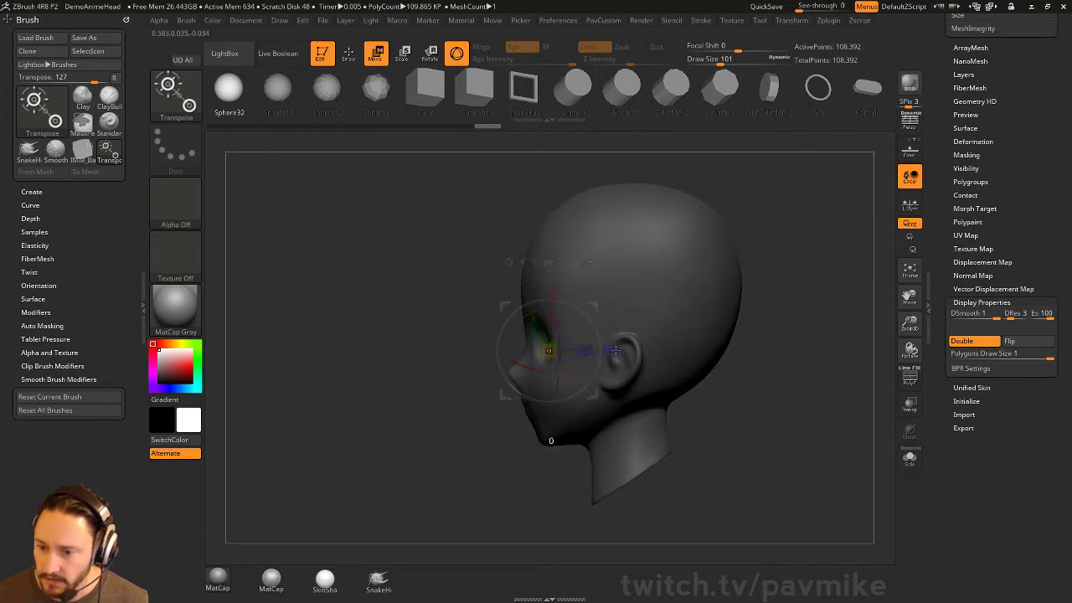
key(ctrl+z)
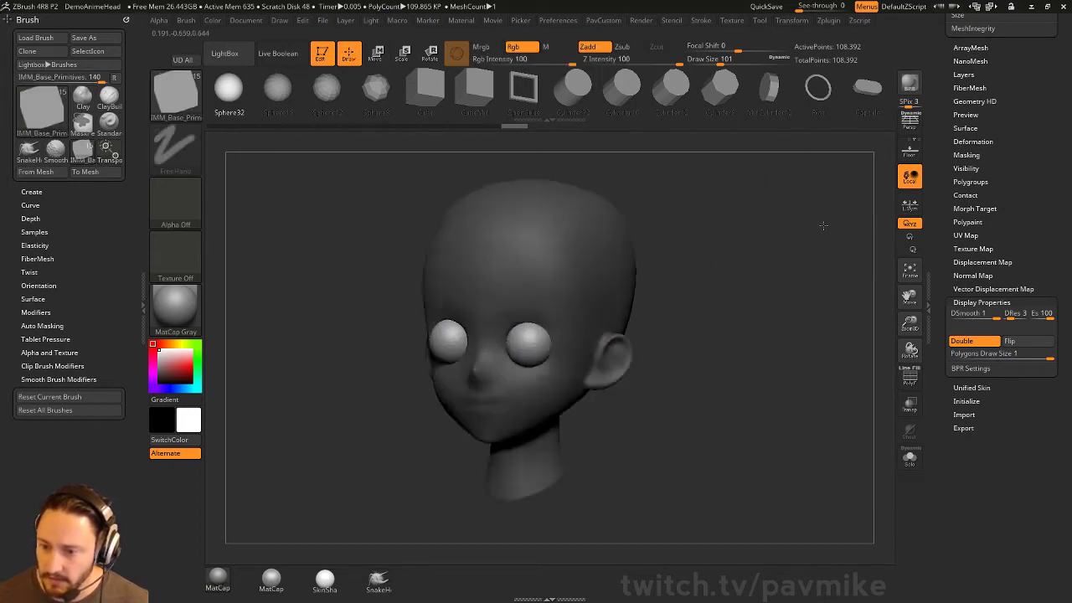
key(ctrl+z)
mouse_move(720, 290)
mouse_down()
mouse_move(756, 232)
mouse_move(778, 243)
mouse_up()
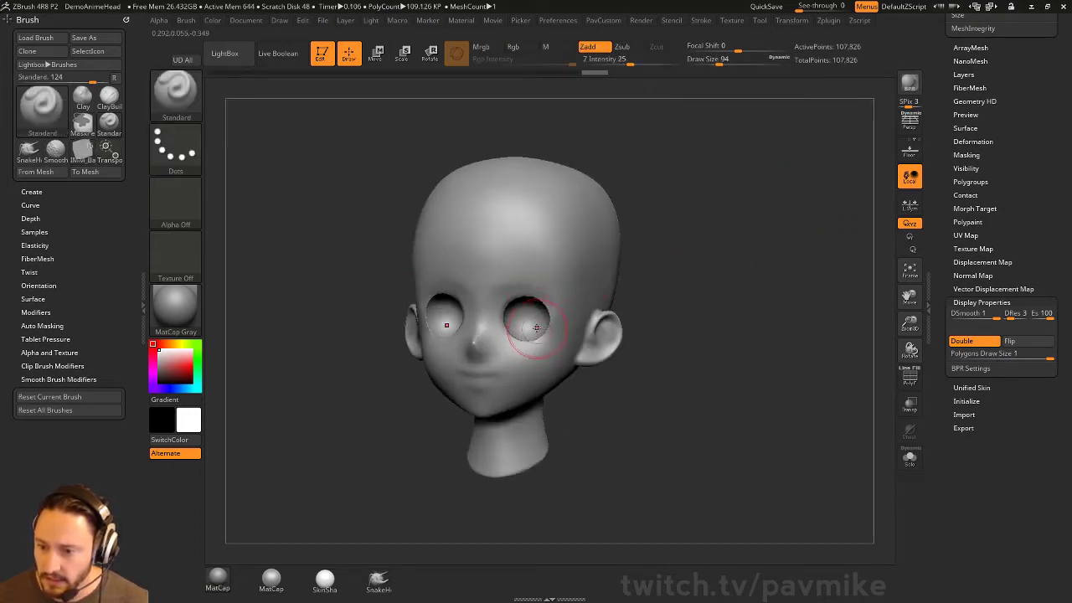
- Smooth the hollowed eye sockets with the Smooth Stronger brush
key(shift+b)
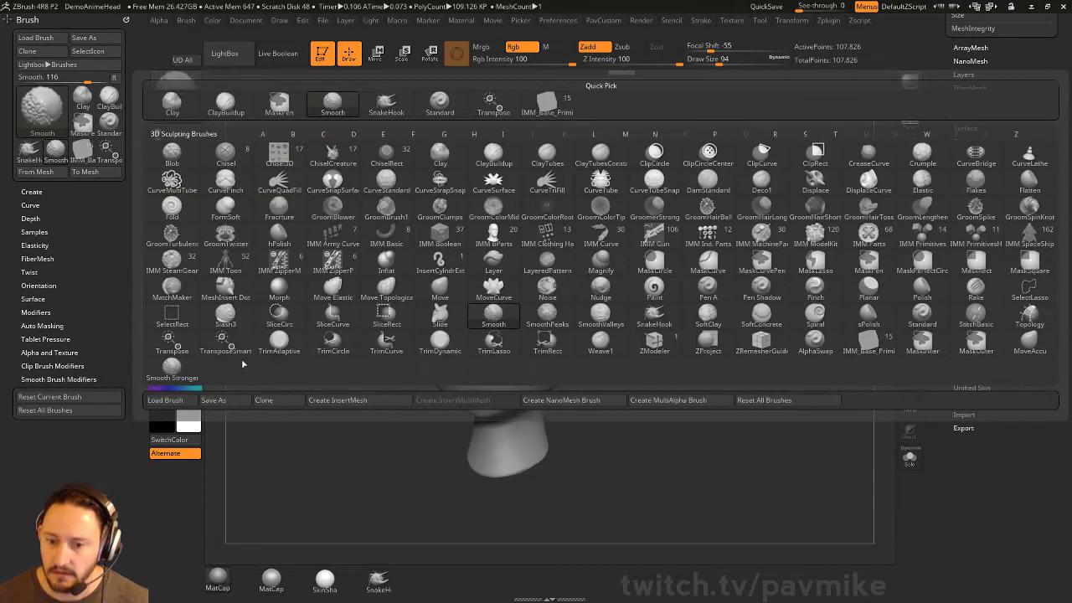
click(171, 367)
mouse_move(536, 348)
mouse_down()
mouse_move(551, 319)
mouse_move(524, 314)
mouse_move(550, 313)
mouse_up()
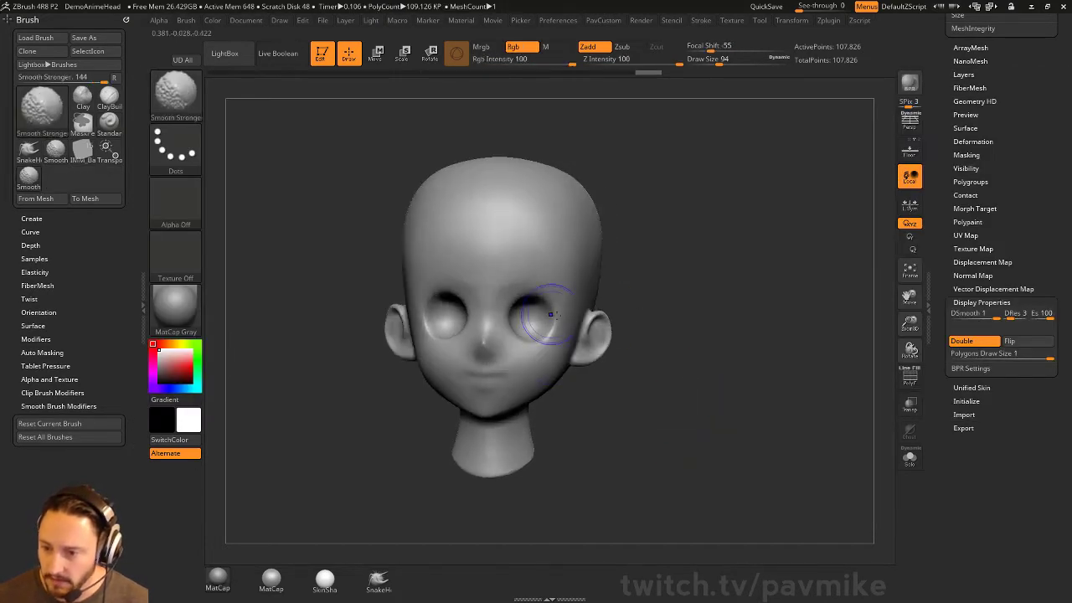
mouse_move(636, 316)
mouse_down()
mouse_move(792, 278)
mouse_move(698, 299)
mouse_move(717, 272)
mouse_up()
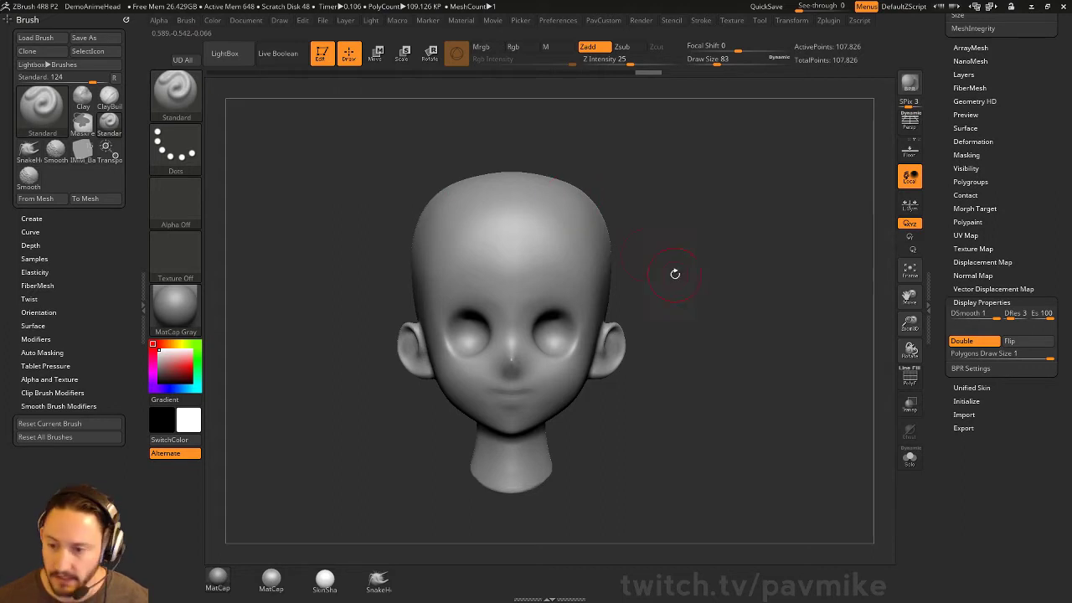
- Reshape the rims of both eye sockets with the Move brush at a draw size of 108
drag(675, 274, 502, 305)
key(b)
key(m)
key(v)
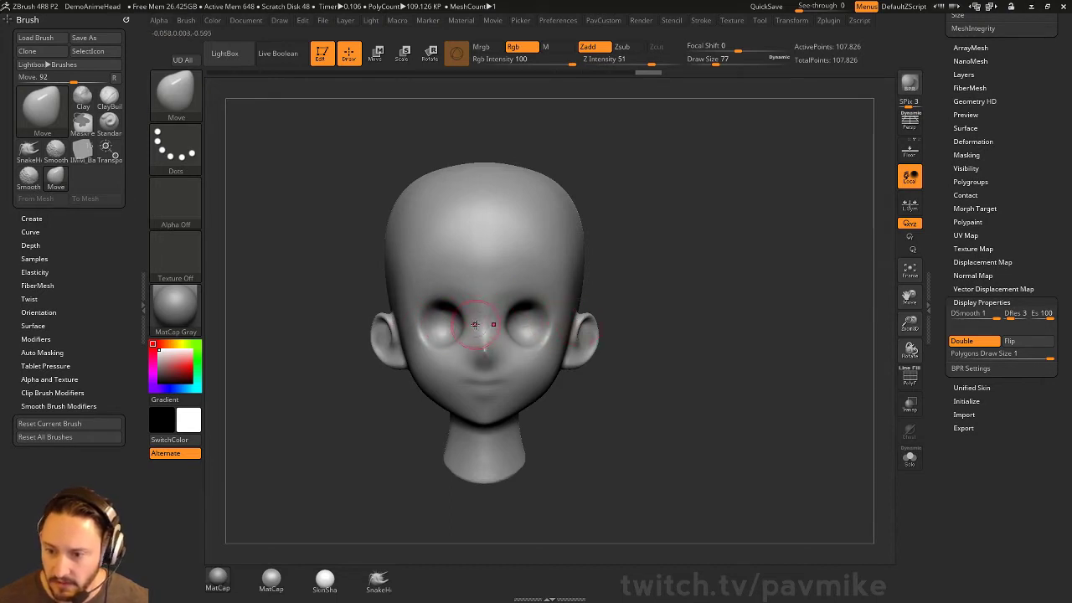
key(s)
drag(474, 324, 494, 324)
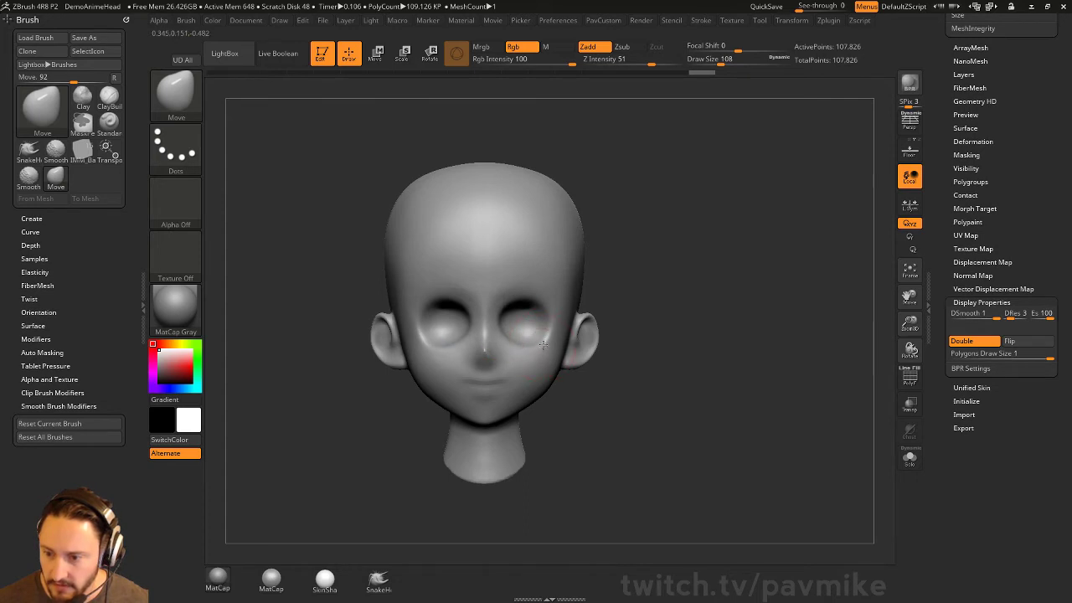
right_drag(549, 312, 549, 331)
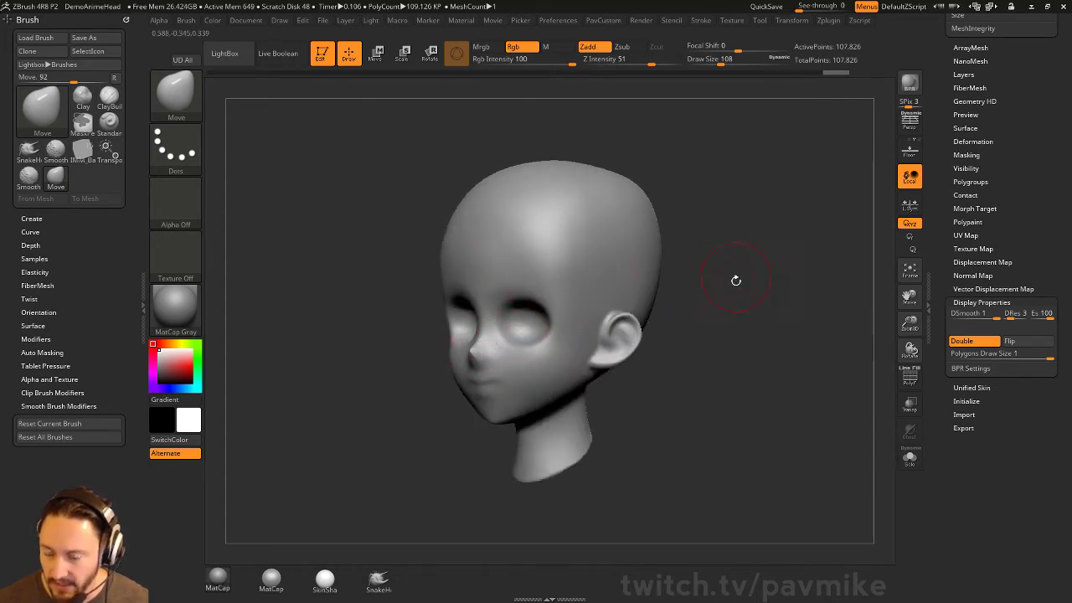
right_drag(735, 280, 655, 294)
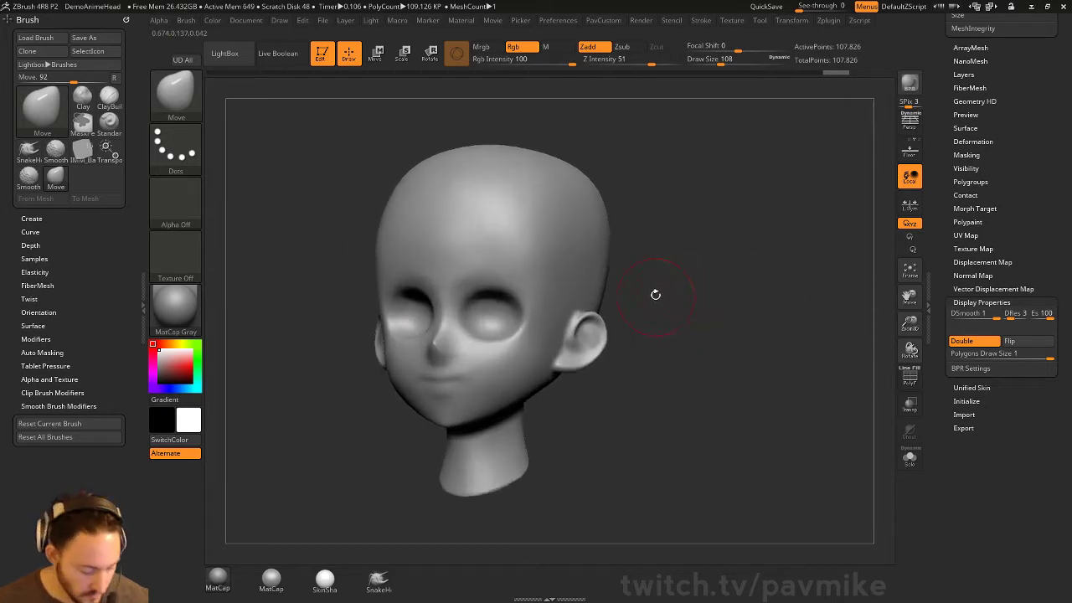
- Insert mirrored Sphere12 eyeballs into the sockets and split the masked head from them into a separate subtool
key(b)
key(i)
key(p)
key(m)
click(564, 304)
right_drag(564, 304, 494, 331)
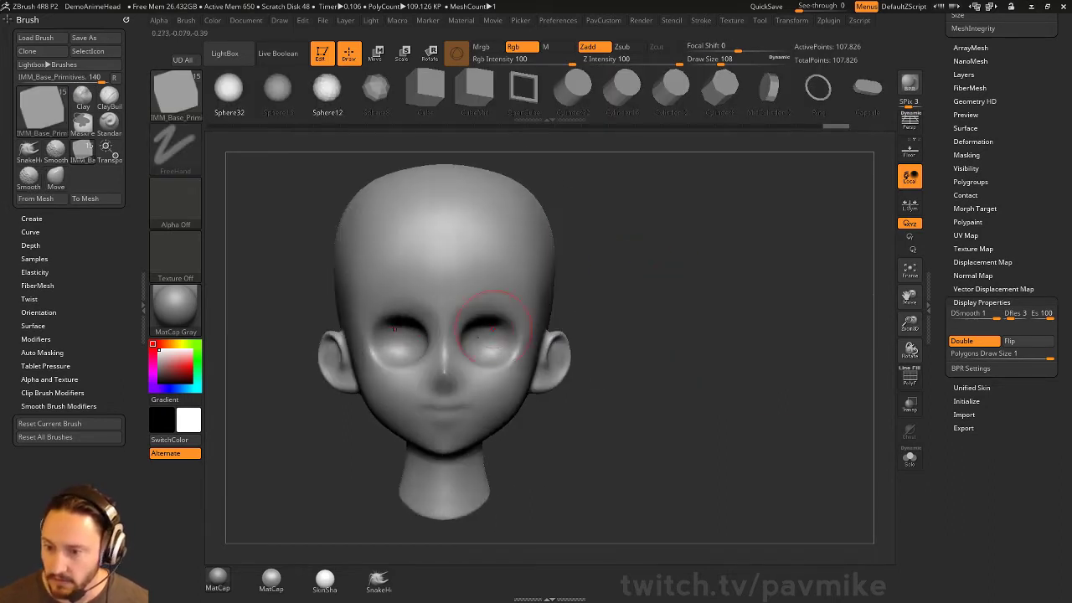
drag(488, 344, 506, 368)
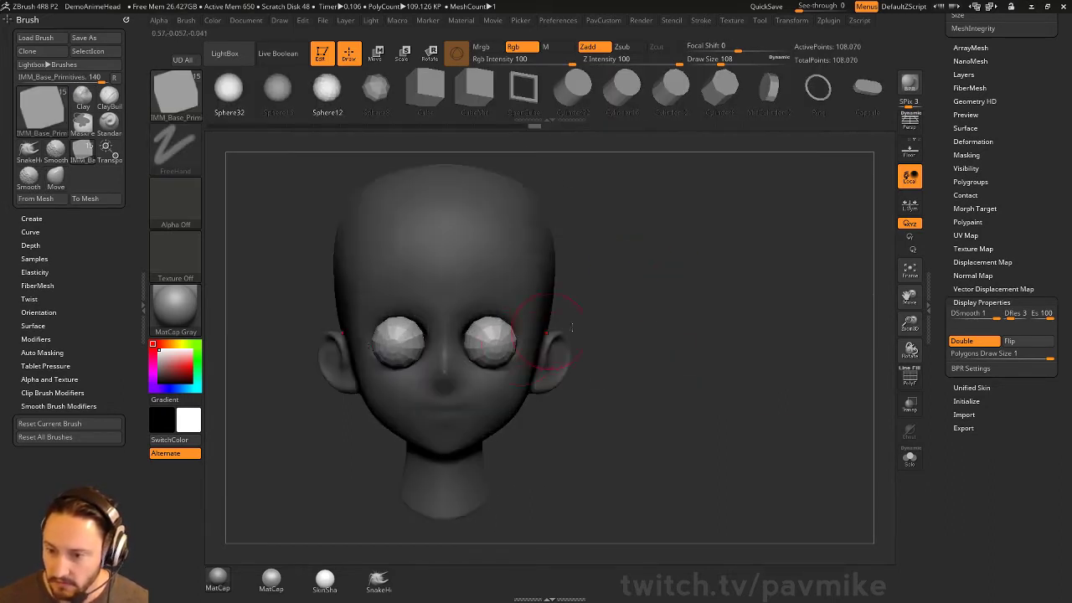
key(alt+d)
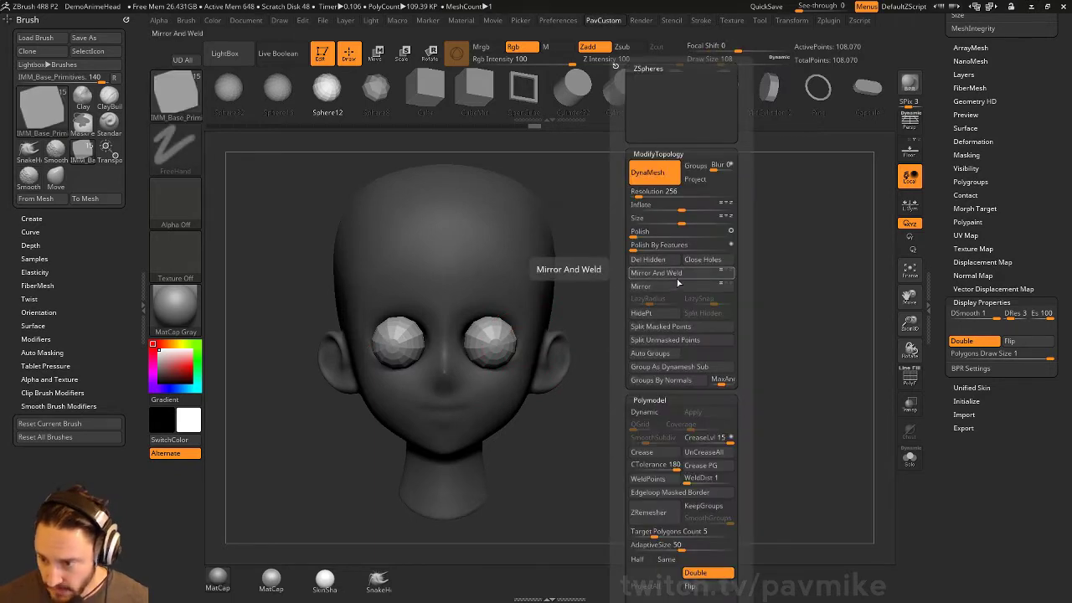
click(660, 325)
- Scale, rotate and reposition the mirrored eyeballs with the gizmo to fit the eye sockets
key(w)
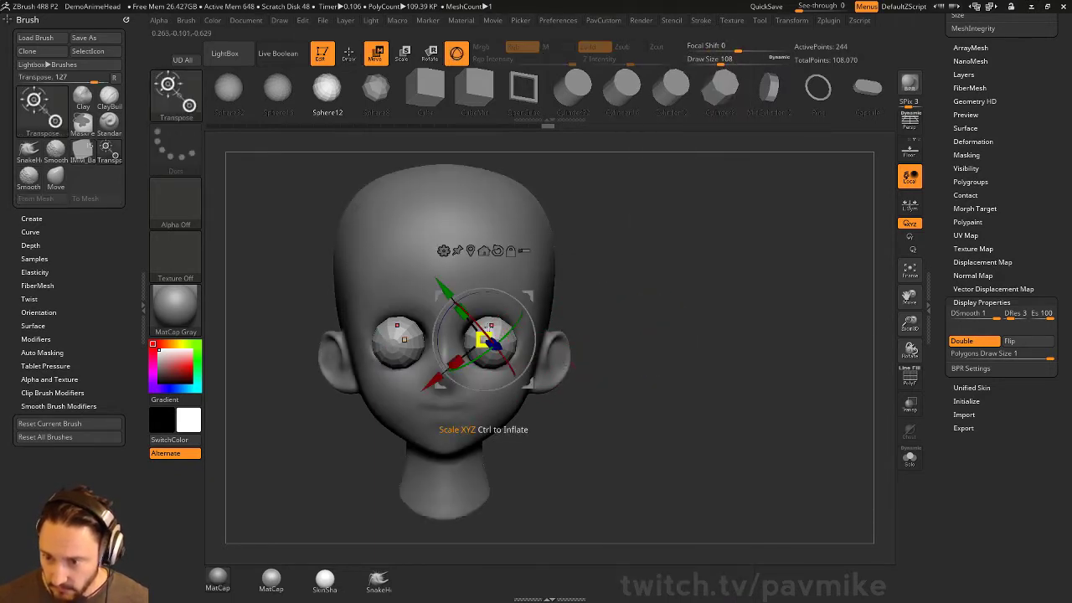
drag(484, 339, 506, 325)
shift+drag(603, 277, 548, 297)
drag(687, 276, 611, 252)
mouse_move(500, 318)
mouse_down()
mouse_move(494, 385)
mouse_move(511, 402)
mouse_move(524, 308)
mouse_move(574, 311)
mouse_move(544, 308)
mouse_up()
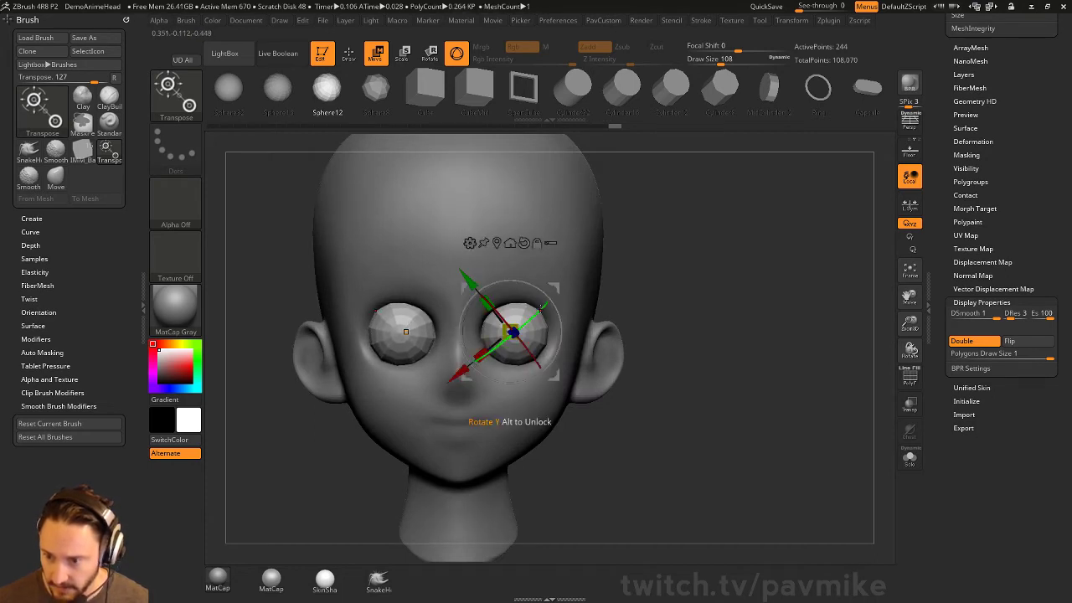
- Examine how the eyeballs sit in the sockets from the side and three-quarter views
key(q)
key(f)
key(s)
mouse_move(721, 287)
mouse_down()
mouse_move(637, 319)
mouse_move(711, 318)
mouse_move(668, 329)
mouse_up()
click(708, 298)
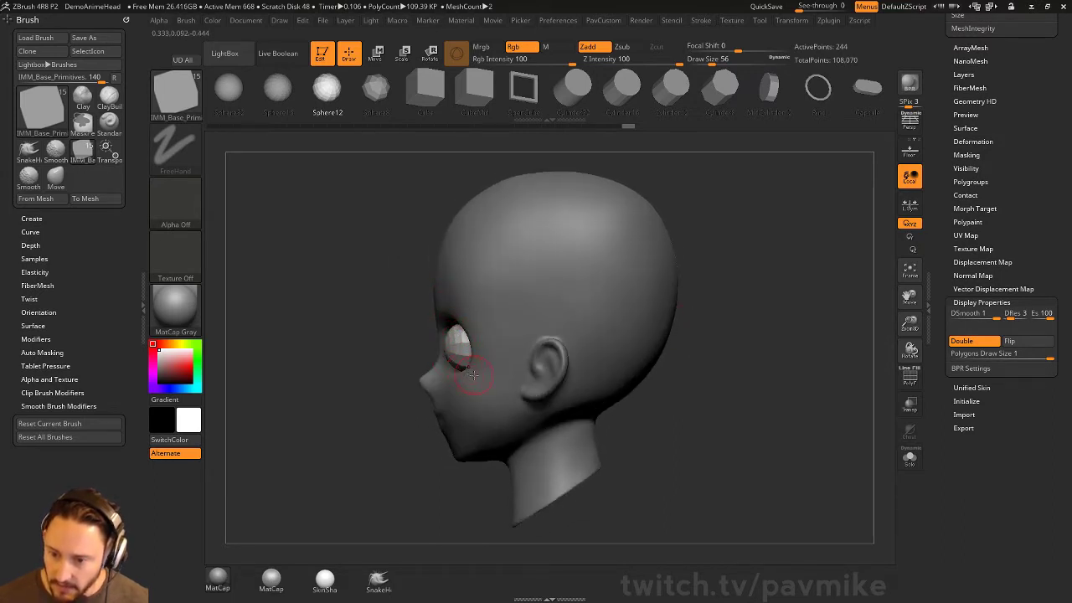
shift+drag(470, 371, 701, 329)
scroll(944, 265, up, 5)
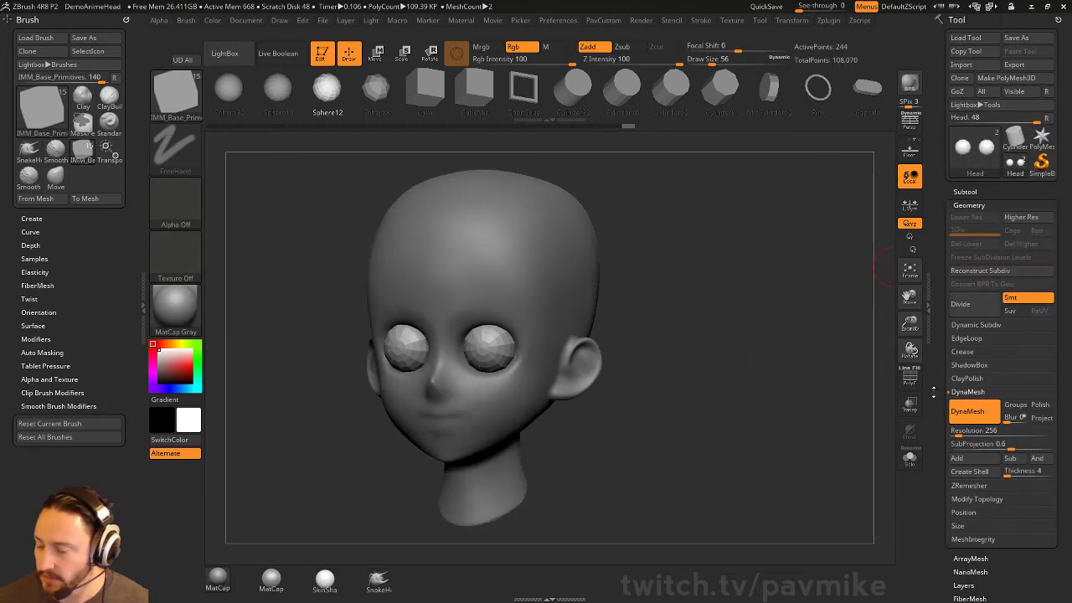
drag(783, 383, 763, 348)
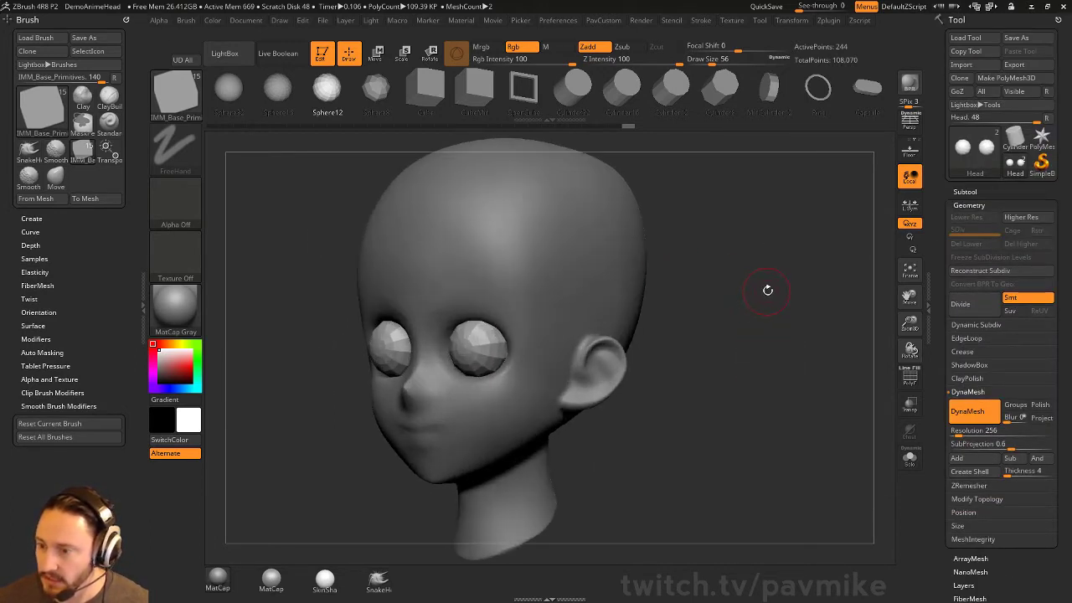
- Move the Head1 subtool above the eyeball subtool in the subtool order
click(964, 191)
drag(815, 270, 888, 303)
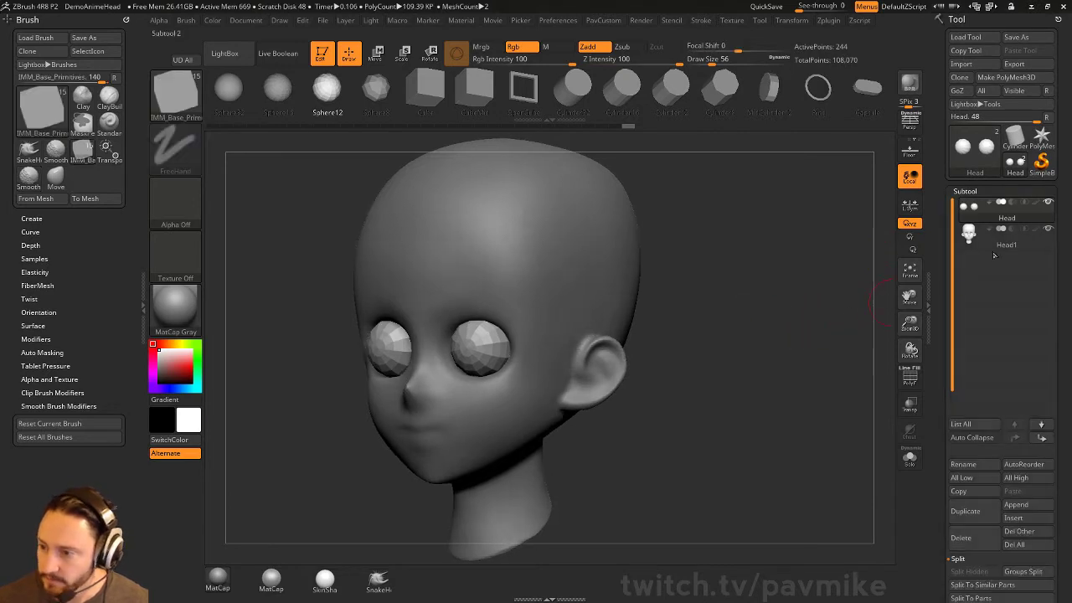
click(994, 251)
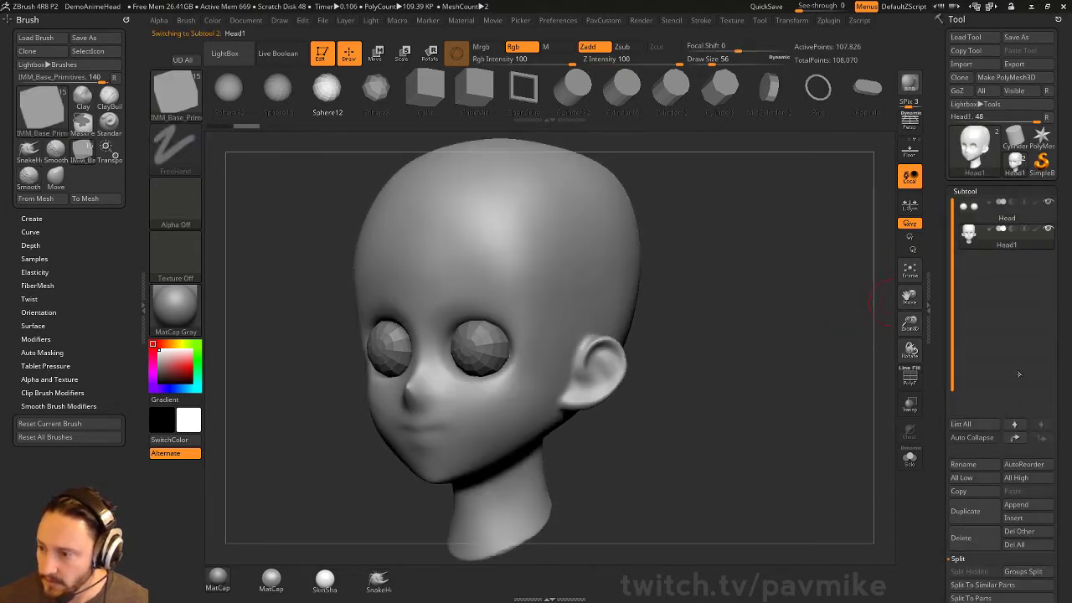
click(1013, 439)
- Rename the eyeball subtool as Eyes
click(1041, 424)
drag(817, 302, 800, 289)
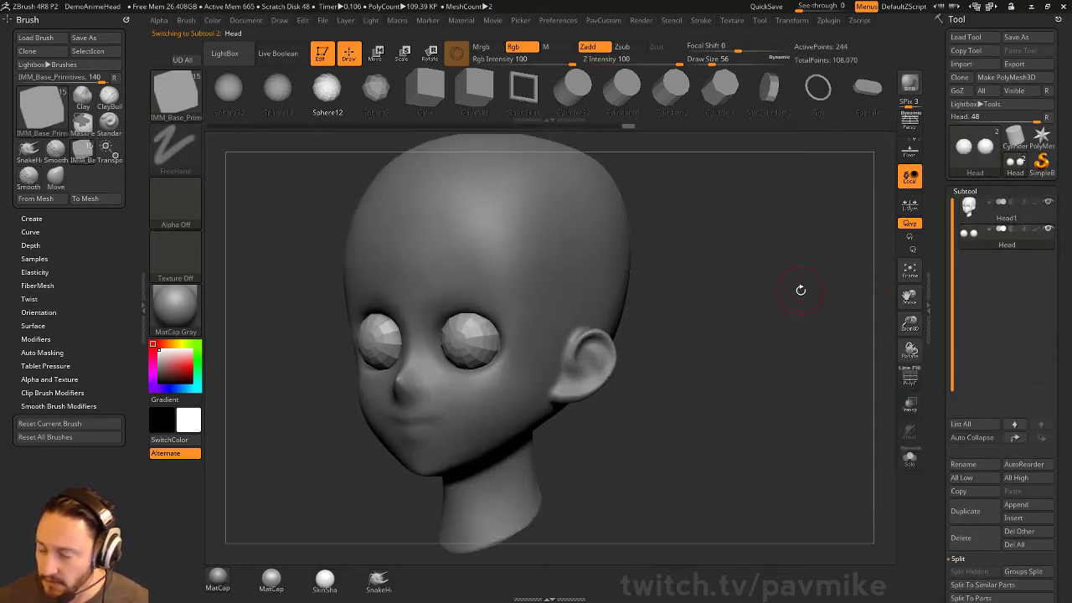
click(972, 471)
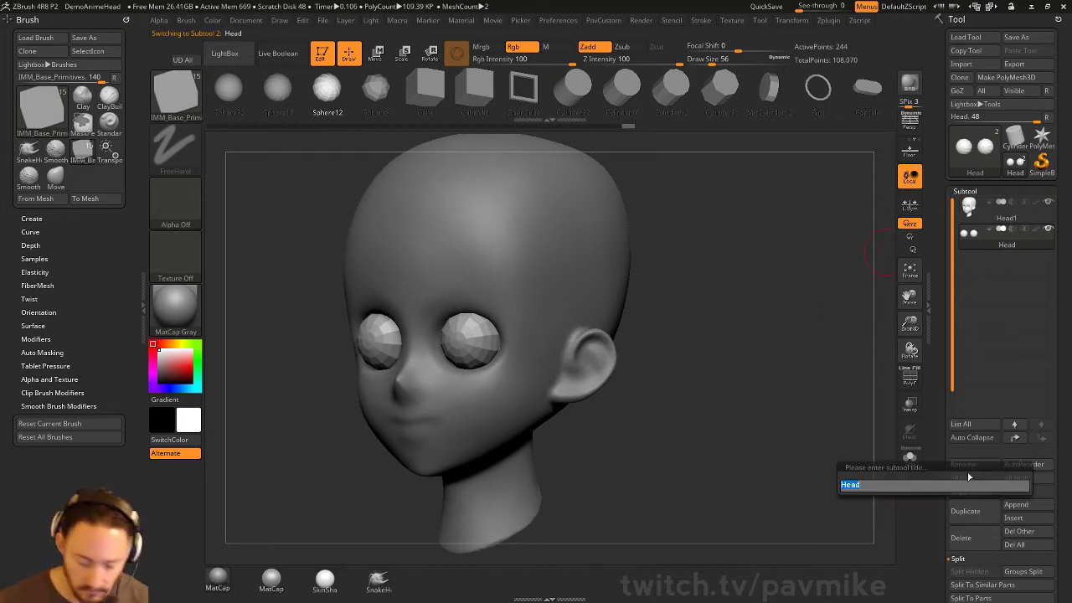
text(eyes)
key(Return)
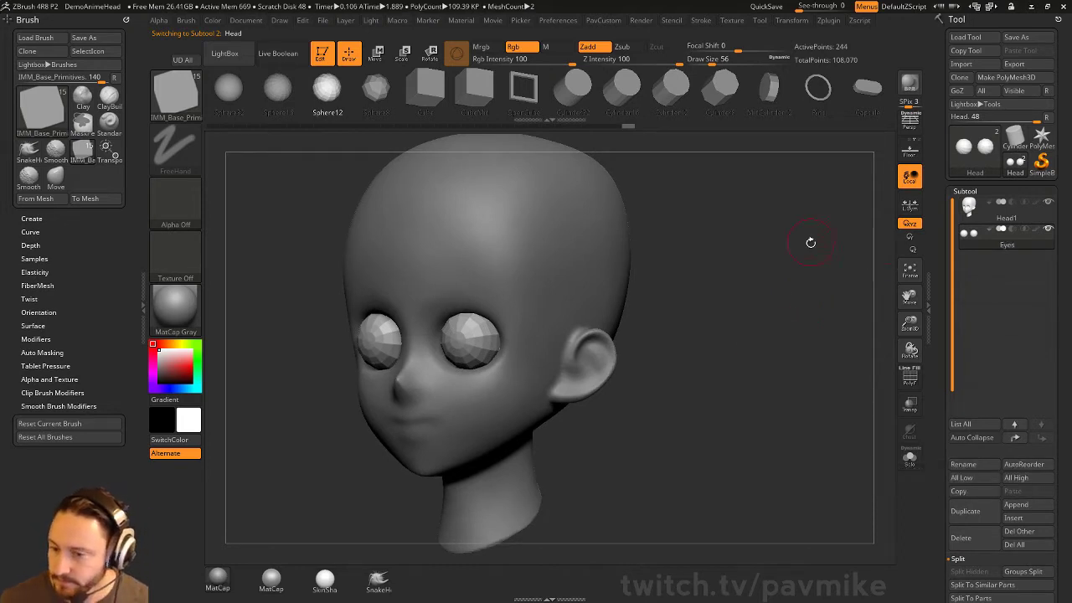
- Duplicate the Eyes subtool
drag(811, 243, 832, 285)
click(963, 511)
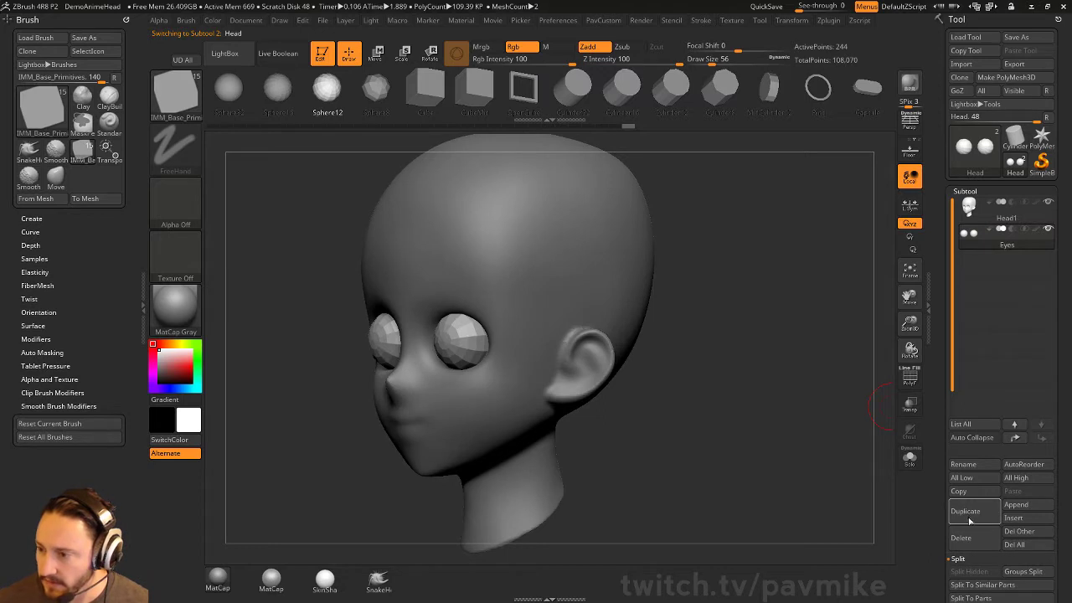
drag(770, 299, 1020, 294)
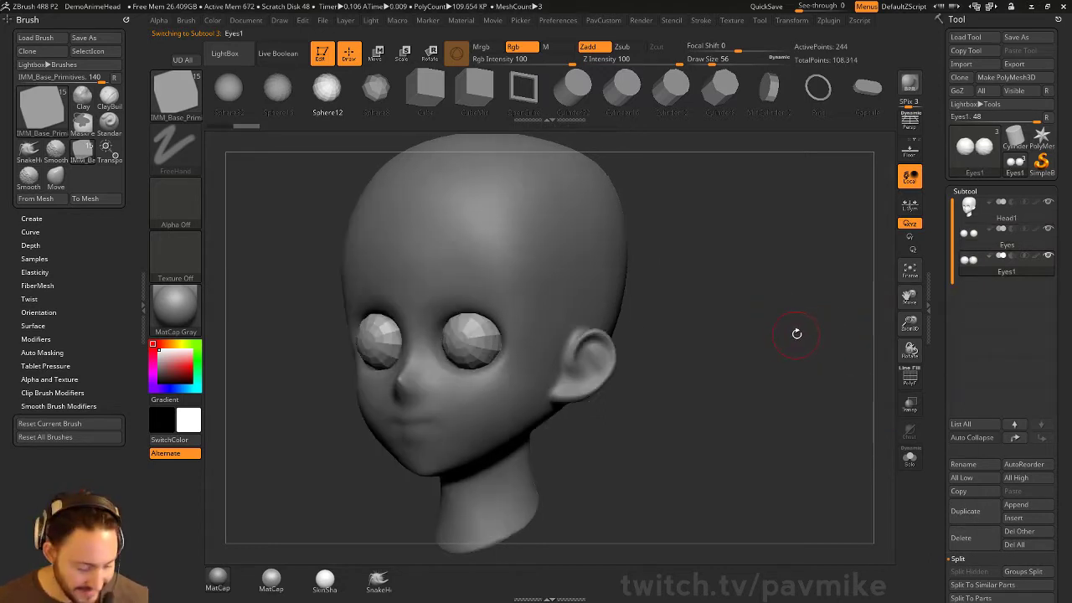
- Isolate the duplicated Eyes1 eyeballs and subdivide them up to subdivision level 3
key(d)
click(578, 201)
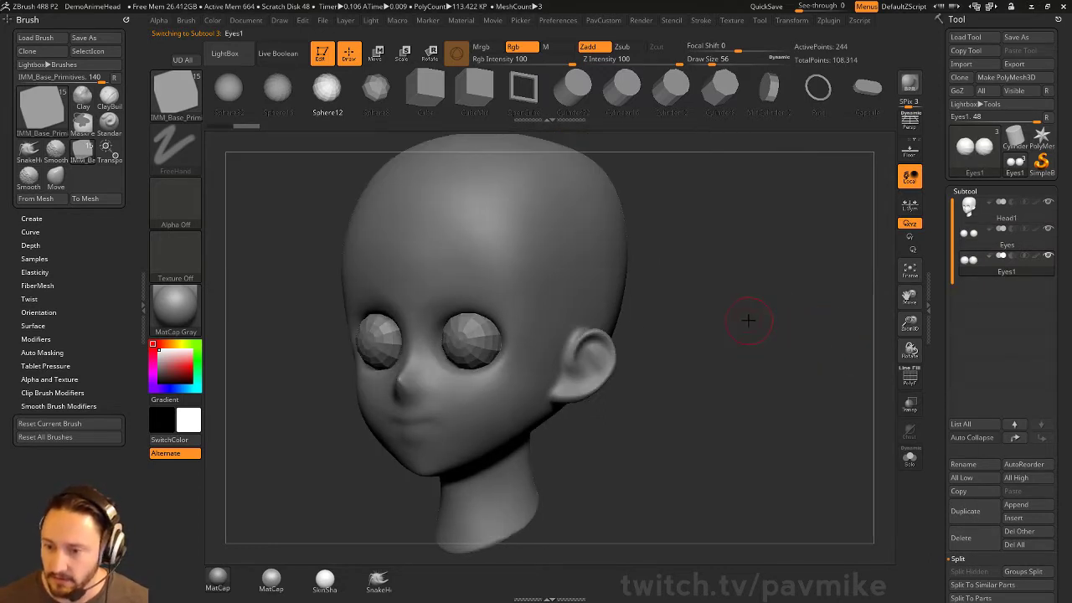
click(909, 457)
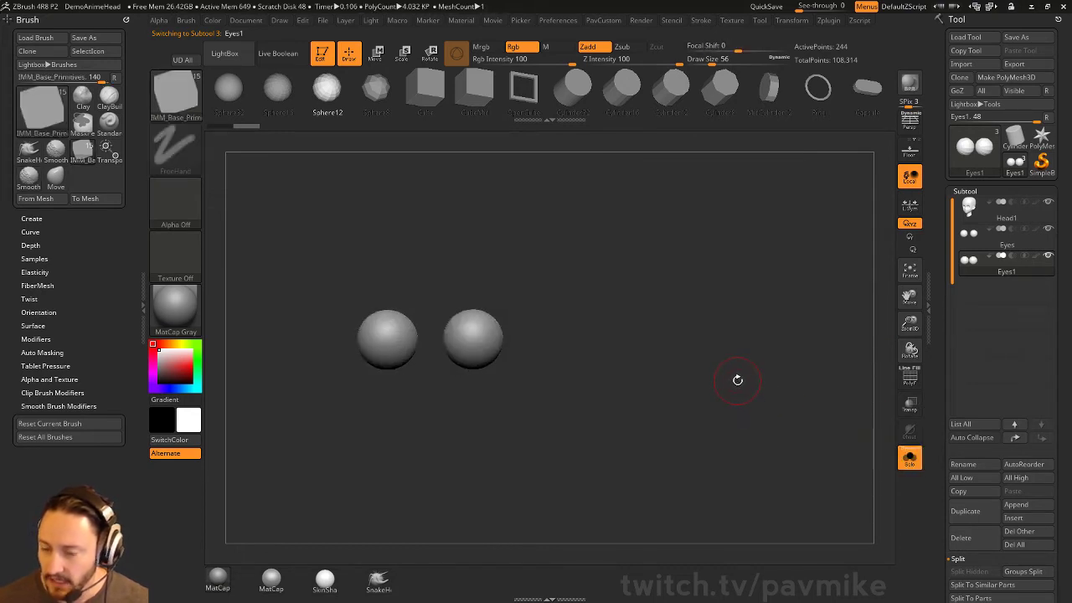
key(alt+d)
click(762, 412)
- Rebuild the Eyes1 eyeballs with DynaMesh at resolution 256
scroll(969, 261, down, 10)
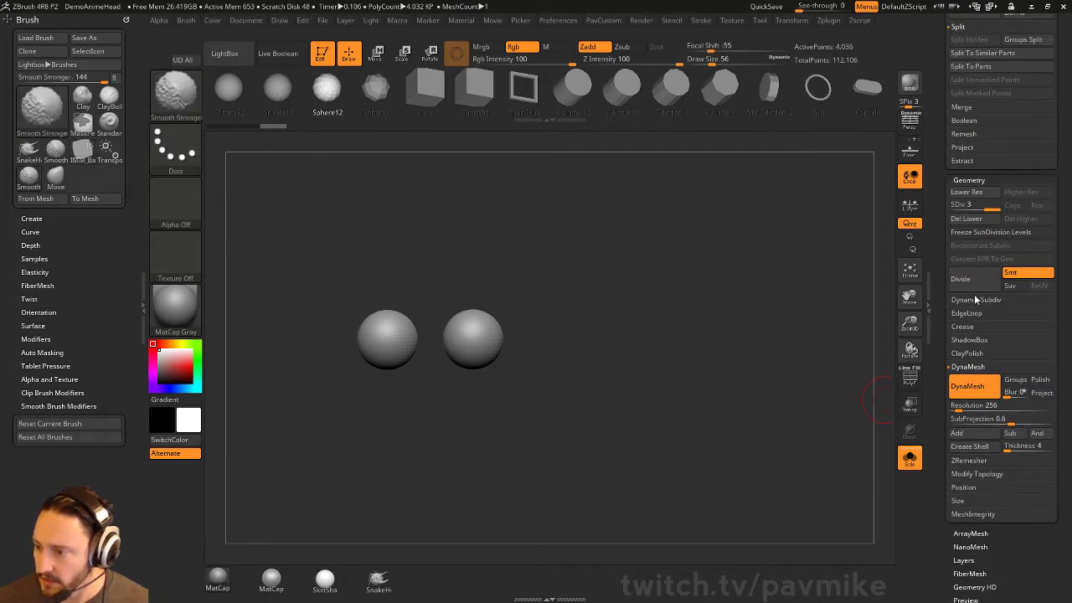
click(976, 299)
alt+drag(714, 273, 793, 332)
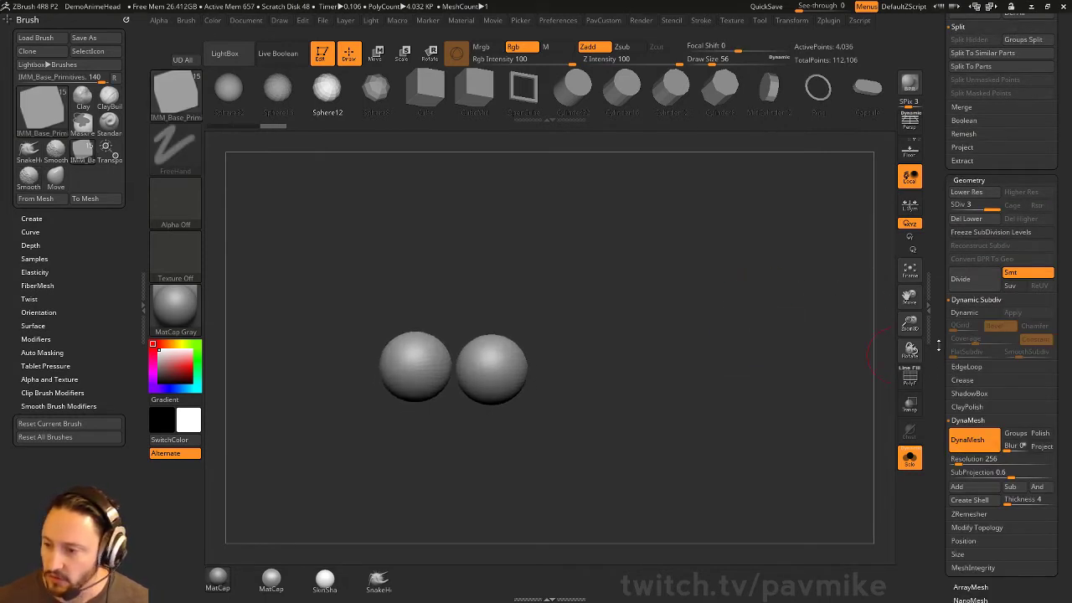
scroll(938, 343, up, 10)
drag(792, 397, 559, 331)
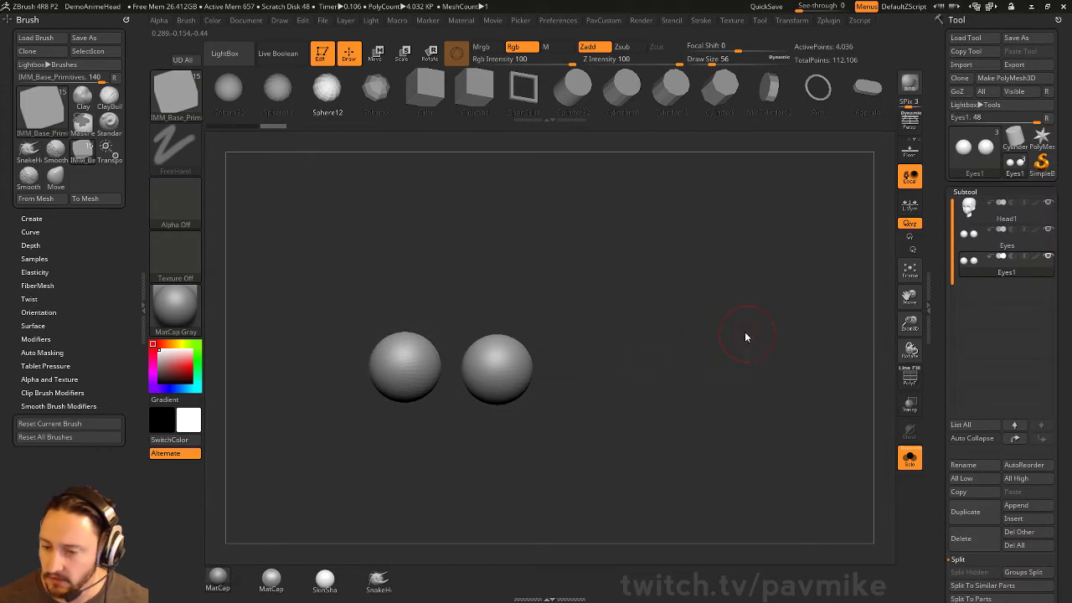
key(F1)
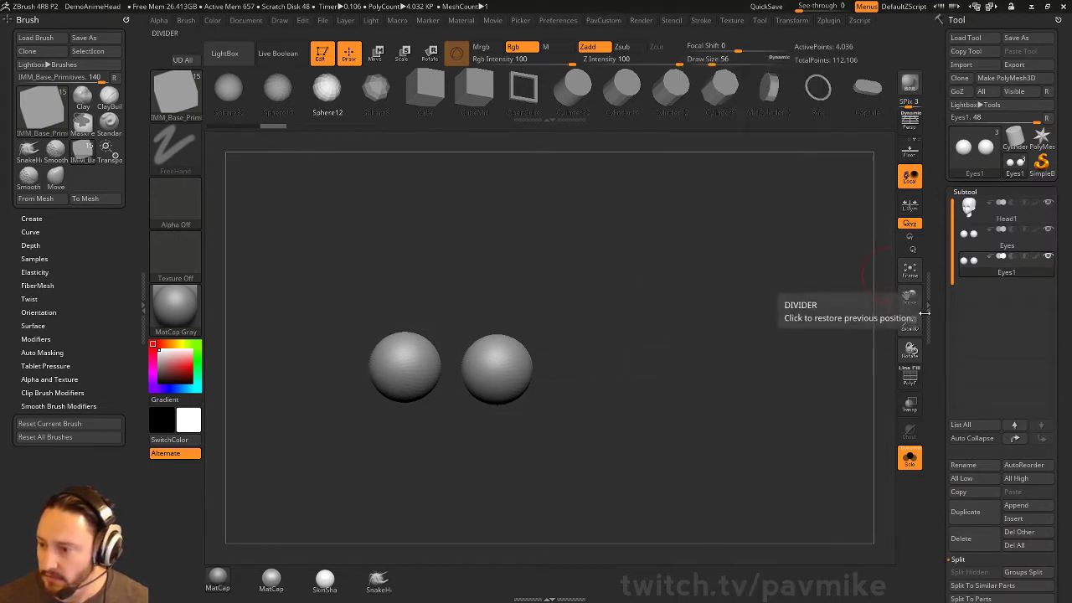
click(925, 313)
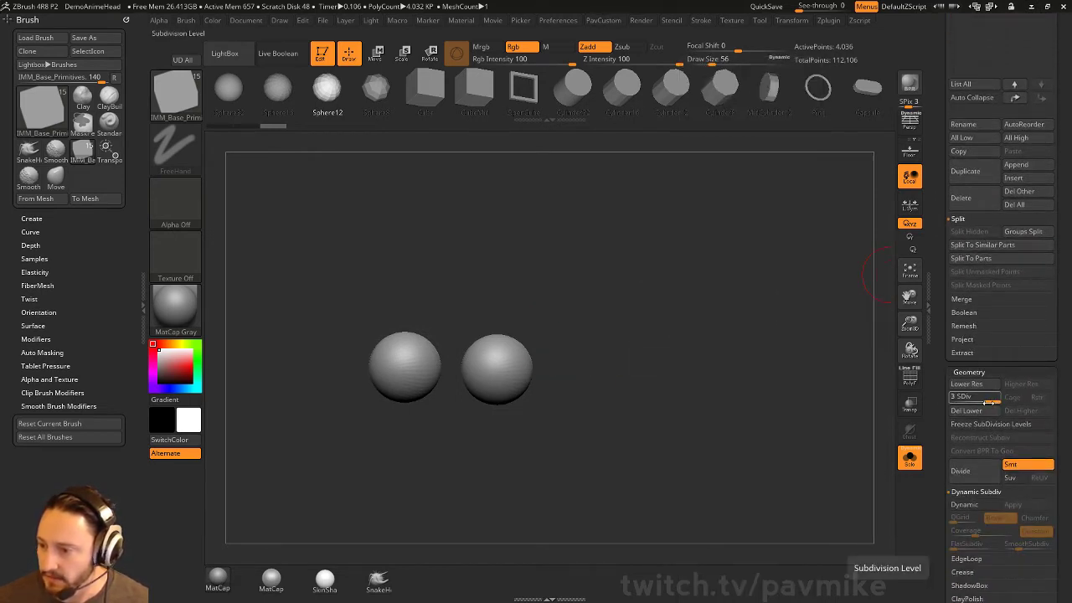
key(F2)
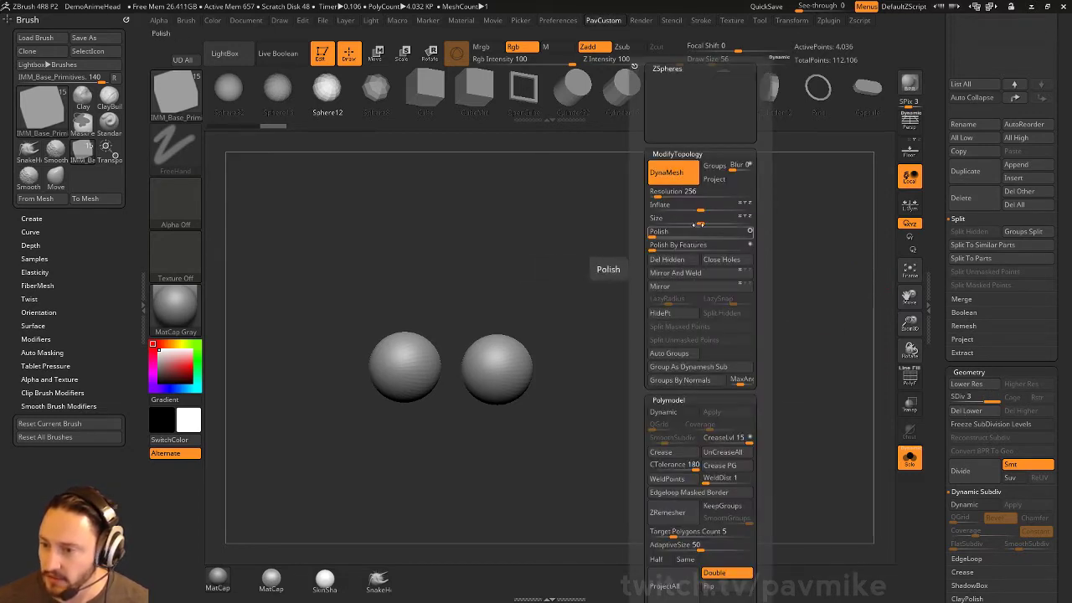
click(662, 178)
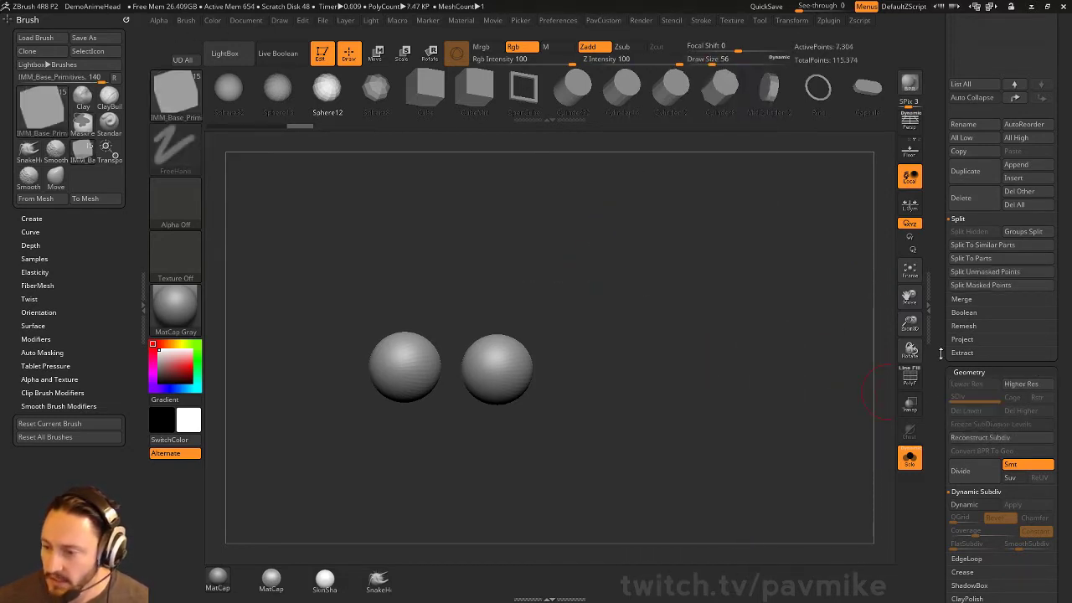
- Show all subtools, inflate the Eyes1 eyeballs by 2 so they cover the original eyes, and return to the Standard brush
drag(940, 353, 935, 501)
key(space)
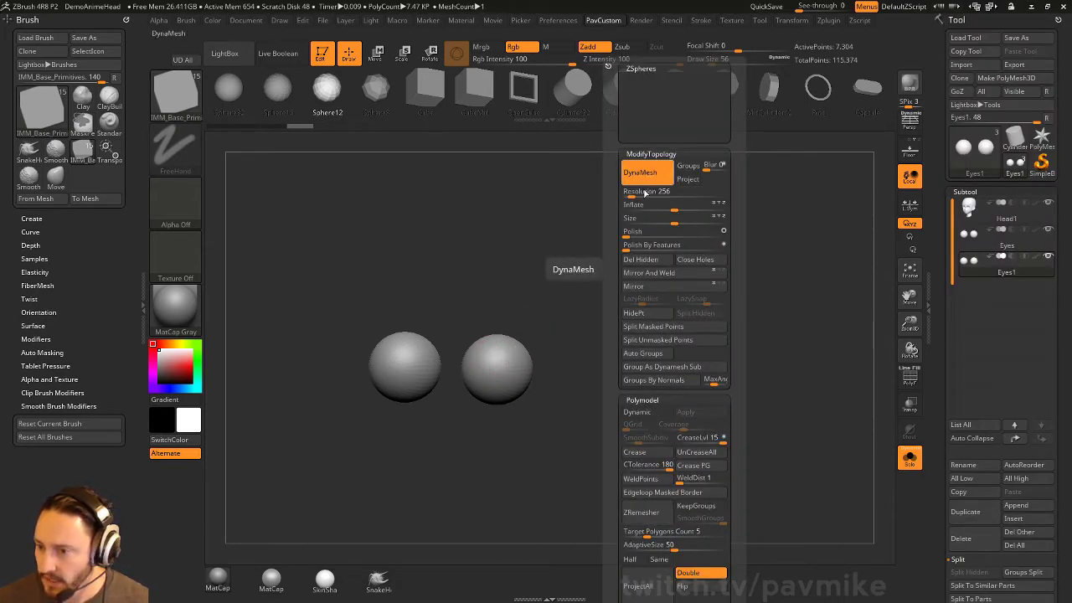
click(909, 458)
mouse_move(832, 320)
mouse_down()
mouse_move(737, 318)
mouse_move(820, 314)
mouse_up()
key(space)
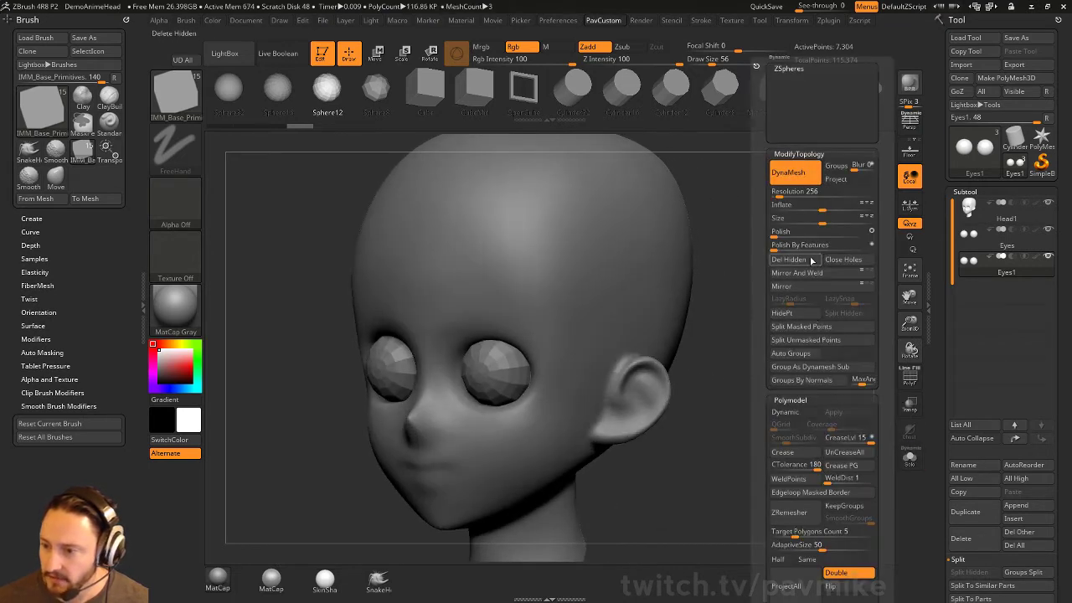
mouse_move(829, 204)
mouse_down()
mouse_move(845, 205)
mouse_move(824, 208)
mouse_up()
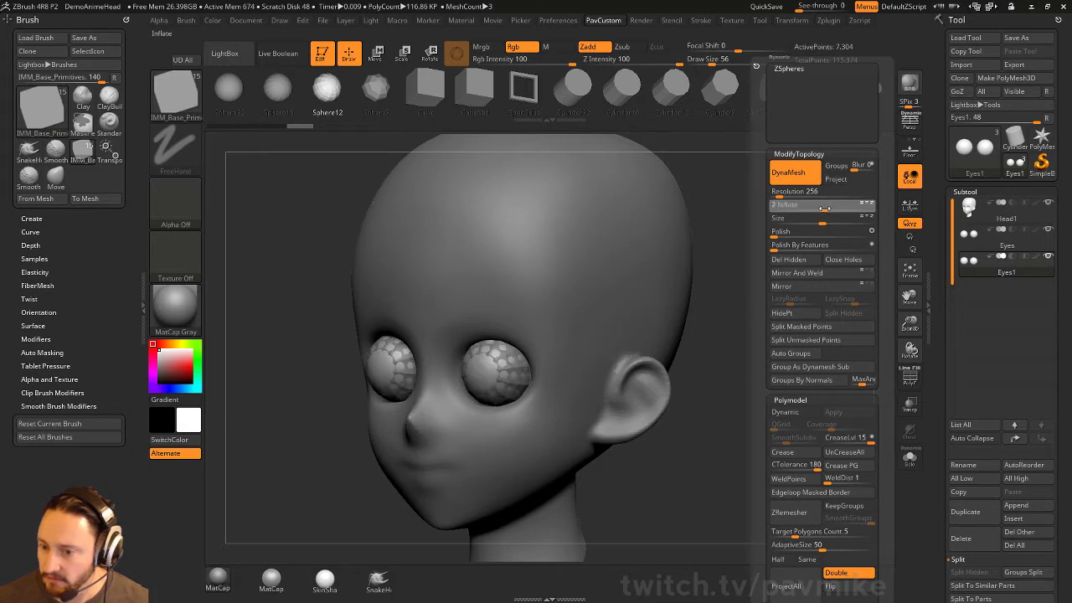
key(b)
key(s)
key(t)
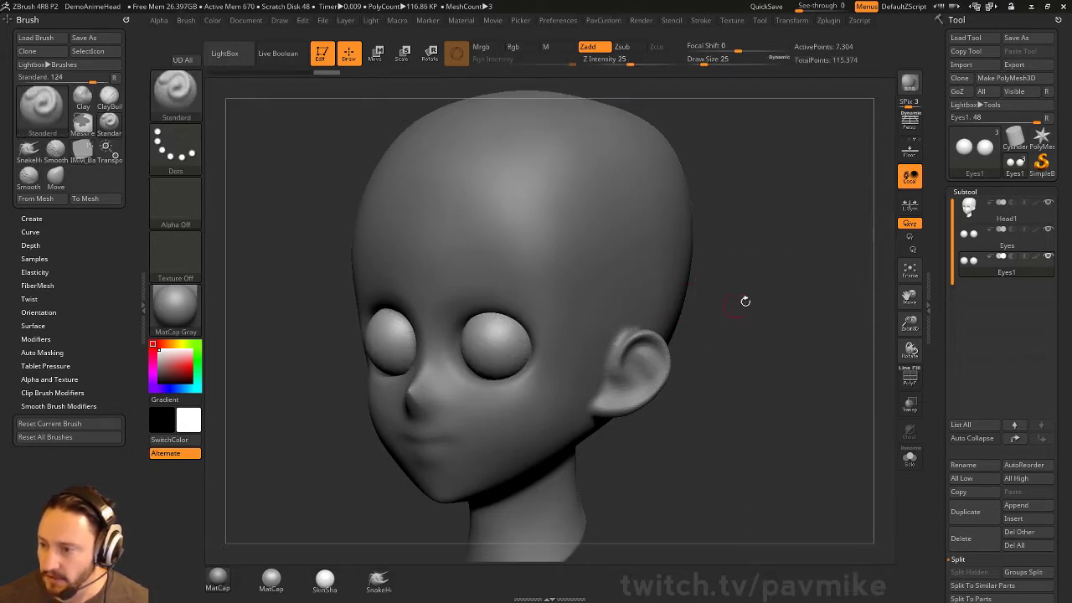
- Compare the Eyes and Eyes1 subtools by viewing each one in isolation
click(1005, 243)
click(910, 458)
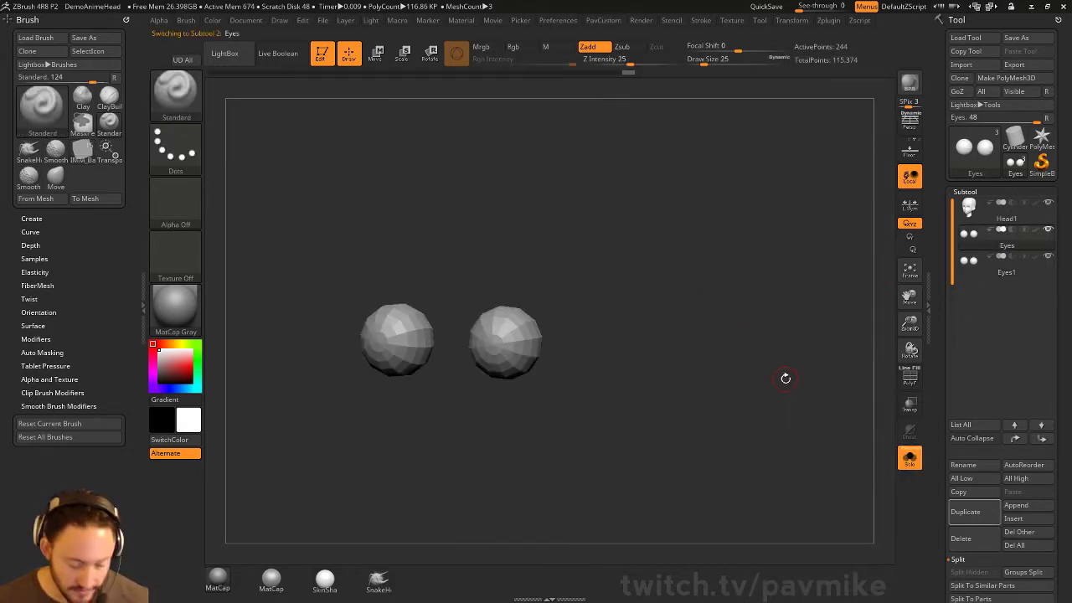
key(Down)
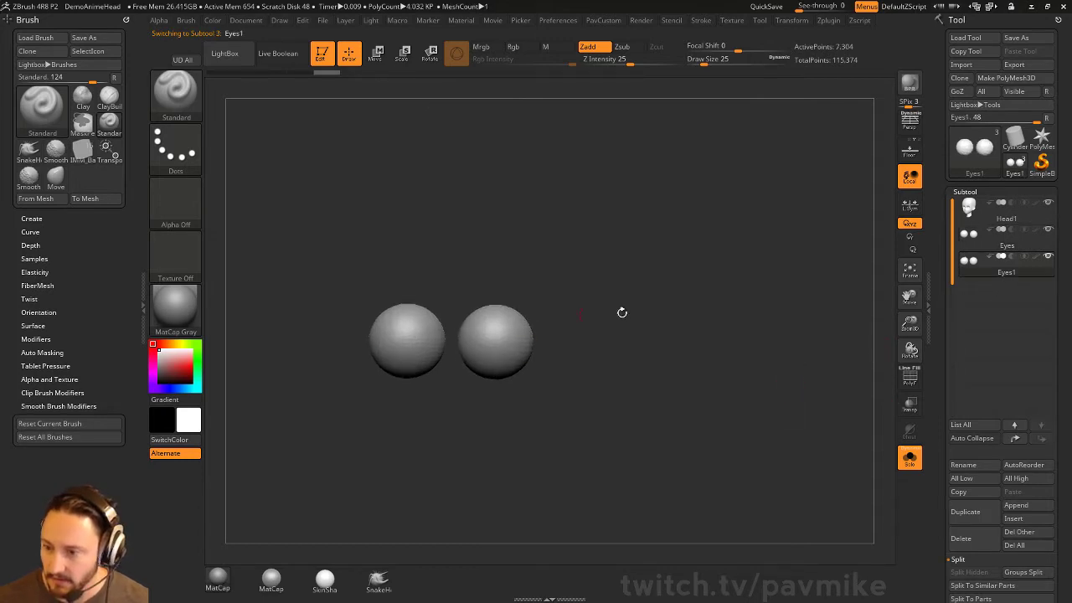
click(910, 458)
- Choose the TrimCurve brush for cutting the Eyes1 eyeballs from a side view of the head
drag(782, 297, 815, 326)
key(ctrl+shift+b)
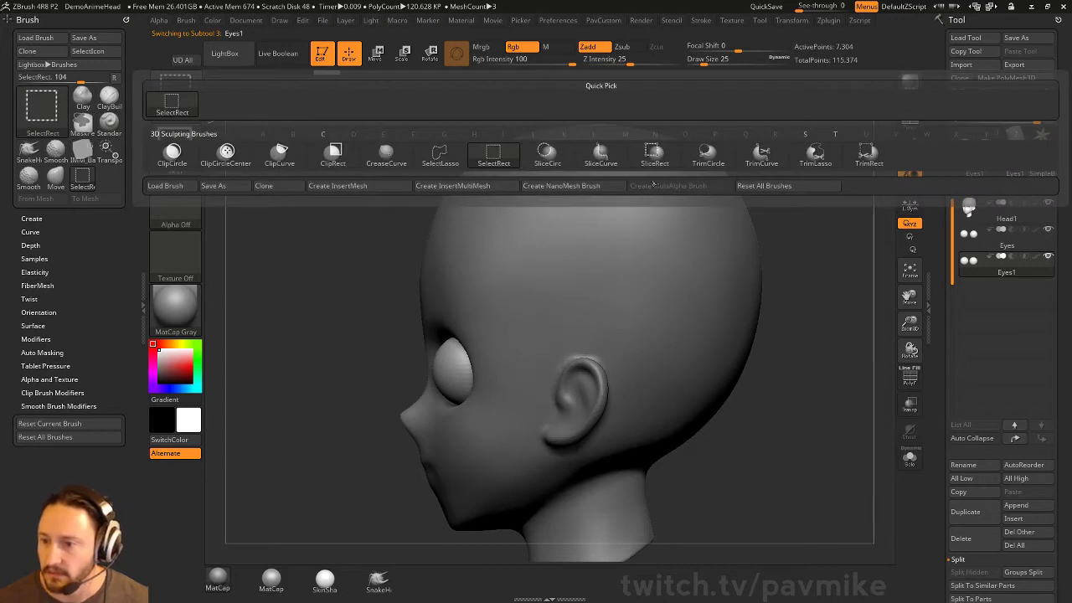
click(760, 162)
- Try a straight TrimCurve cut through the isolated Eyes1 eyeballs, inspect it in wireframe, and undo the cut
click(909, 458)
mouse_move(697, 494)
ctrl+shift+mouse_down()
mouse_move(293, 347)
mouse_move(318, 313)
ctrl+shift+mouse_up()
drag(715, 323, 703, 257)
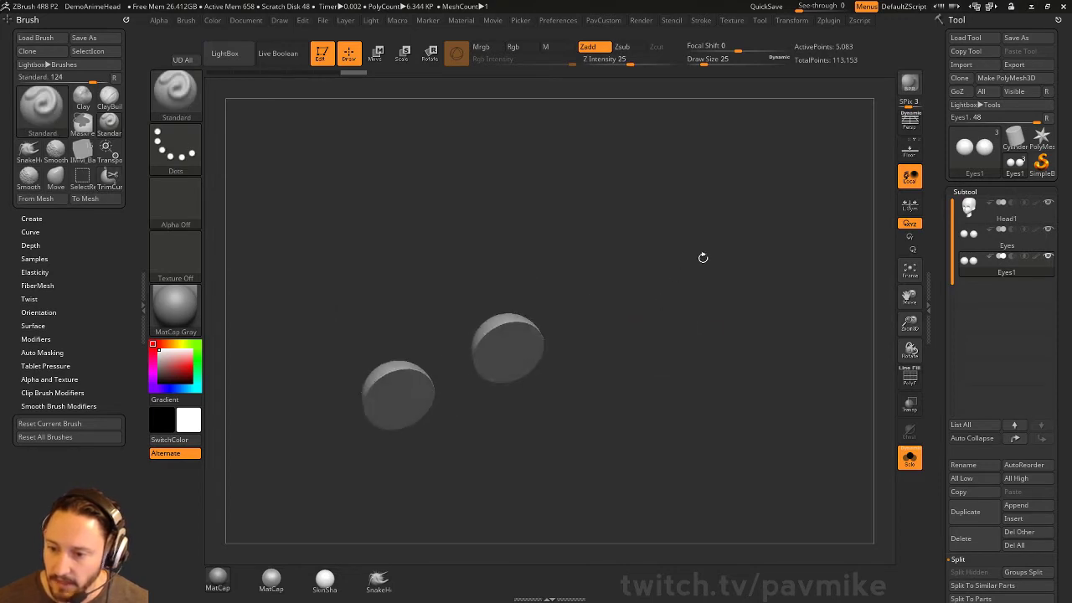
click(911, 381)
drag(519, 251, 423, 323)
drag(520, 330, 502, 346)
drag(573, 316, 637, 343)
click(909, 458)
drag(782, 417, 831, 425)
key(ctrl+z)
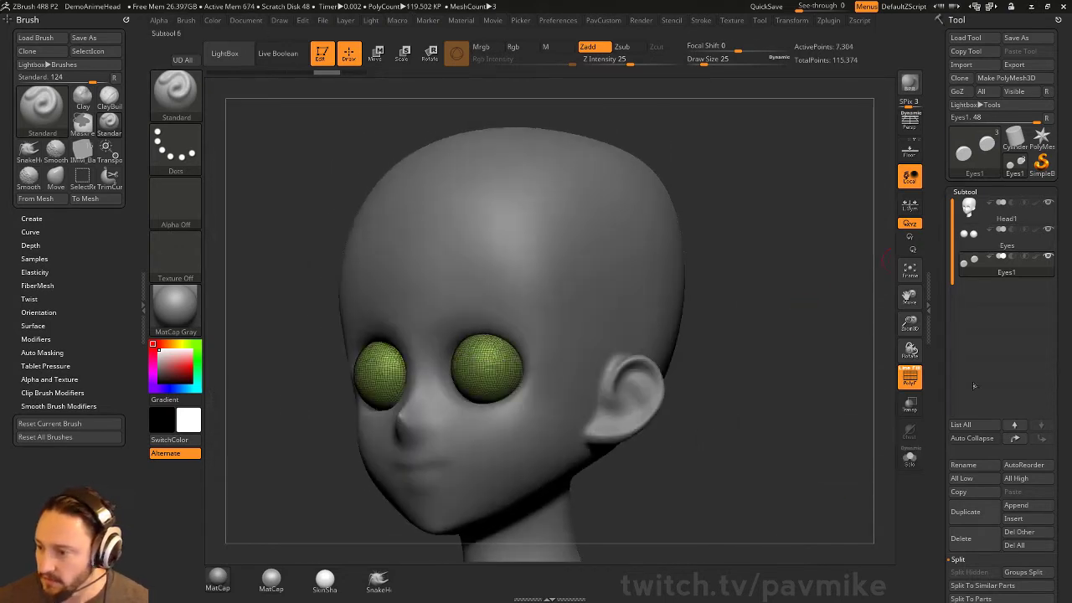
- Duplicate the Eyes1 subtool and make Eyes1 the active subtool again
click(965, 512)
key(Up)
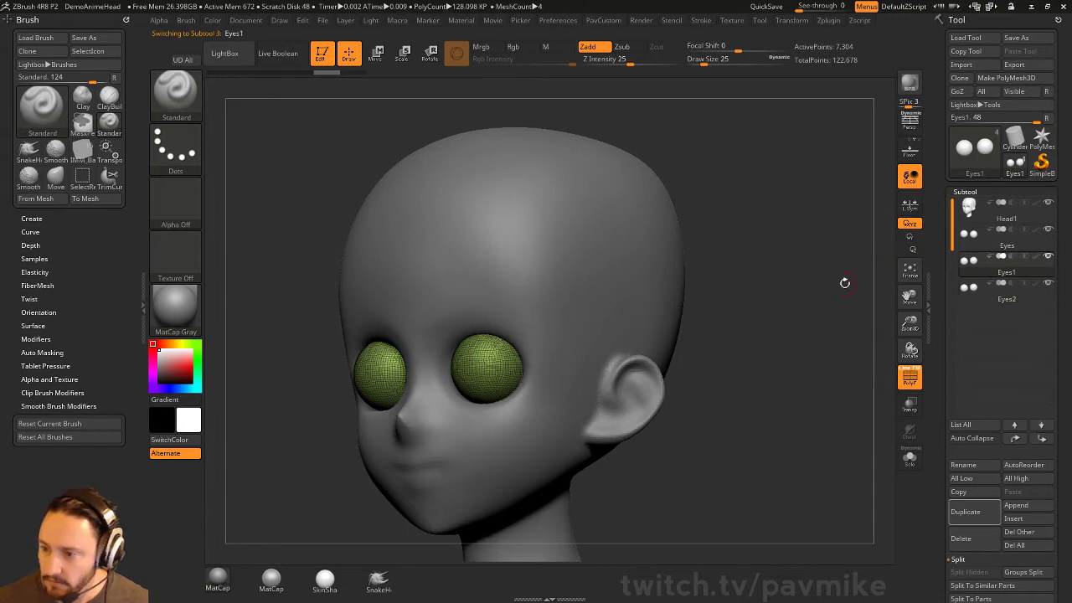
alt+drag(797, 289, 779, 296)
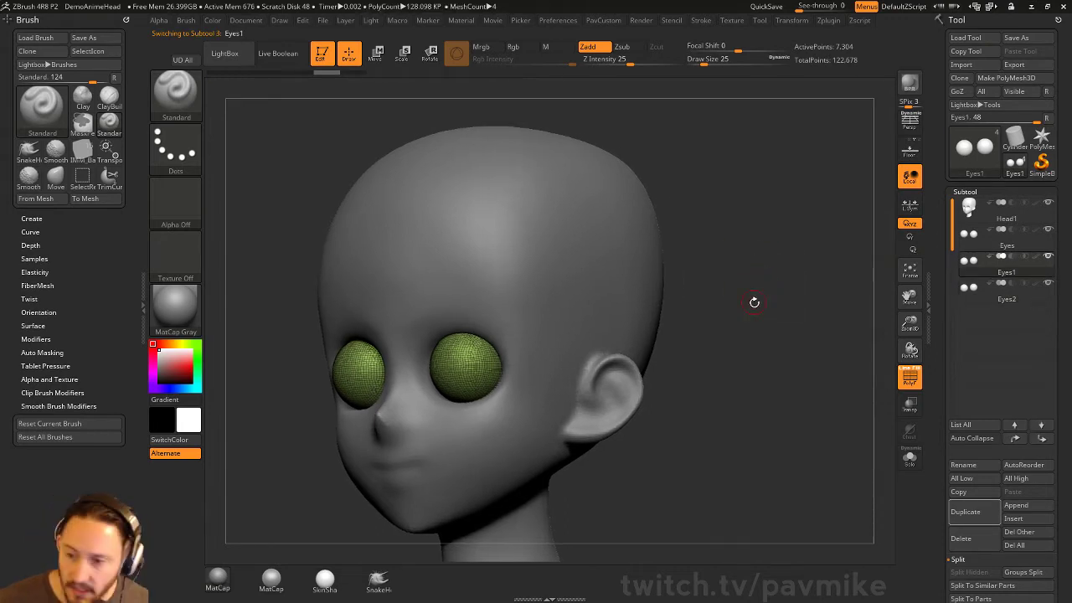
- Trim away the lower front part of the Eyes1 eyeballs to leave upper eyelids, and select the Eyes2 subtool
shift+drag(754, 301, 488, 359)
mouse_move(382, 299)
ctrl+shift+mouse_down()
mouse_move(574, 459)
mouse_move(316, 344)
mouse_move(346, 340)
mouse_move(357, 313)
ctrl+shift+mouse_up()
mouse_move(801, 335)
shift+mouse_down()
mouse_move(813, 344)
mouse_move(502, 402)
shift+mouse_up()
click(999, 299)
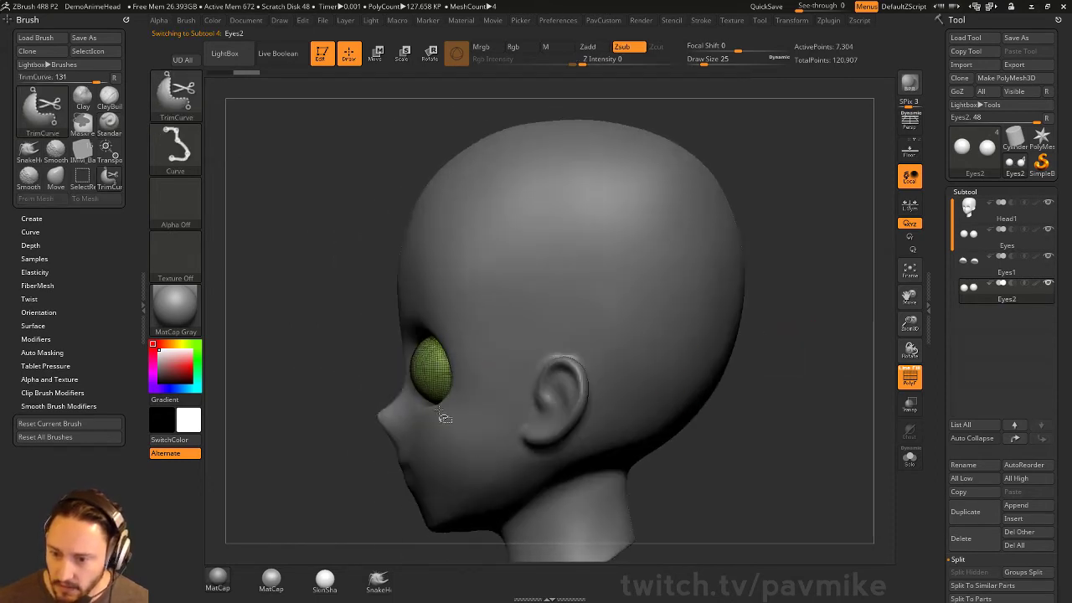
- Try a slanted trim cut across the Eyes2 eyeballs from the side view and undo it
mouse_move(322, 373)
ctrl+shift+mouse_down()
mouse_move(687, 438)
mouse_move(708, 472)
mouse_move(717, 461)
ctrl+shift+mouse_up()
mouse_move(721, 459)
mouse_down()
mouse_move(814, 413)
mouse_move(796, 403)
mouse_move(480, 410)
mouse_up()
key(ctrl+z)
- Trim away the upper part of the Eyes2 eyeballs to leave lower eyelids
ctrl+shift+drag(381, 392, 686, 400)
shift+drag(754, 394, 784, 386)
key(f)
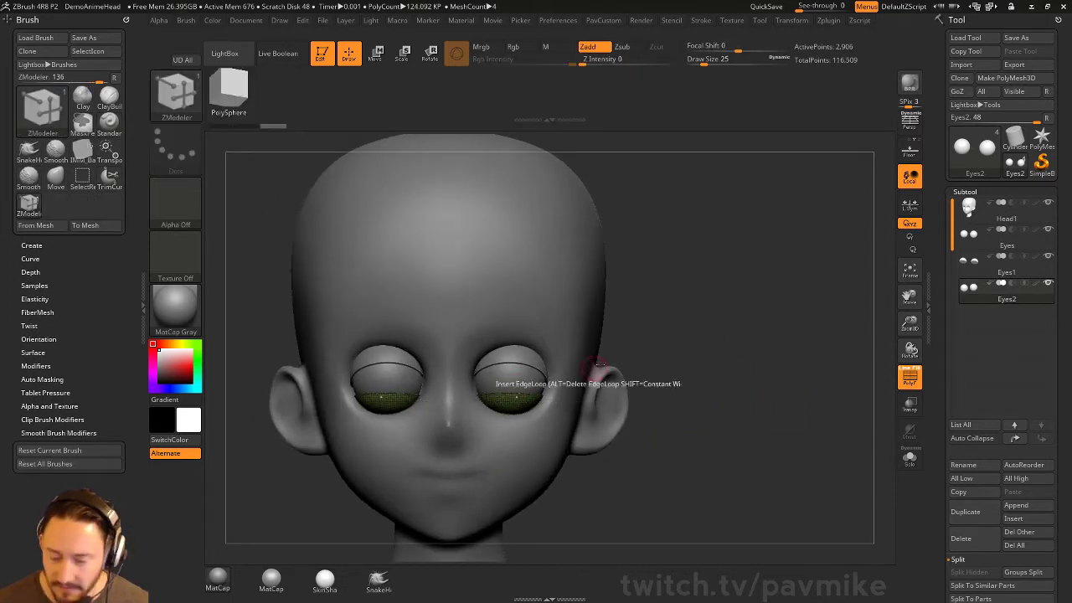
- Switch back to the Standard brush and turn off the wireframe display
key(b)
key(s)
key(t)
key(s)
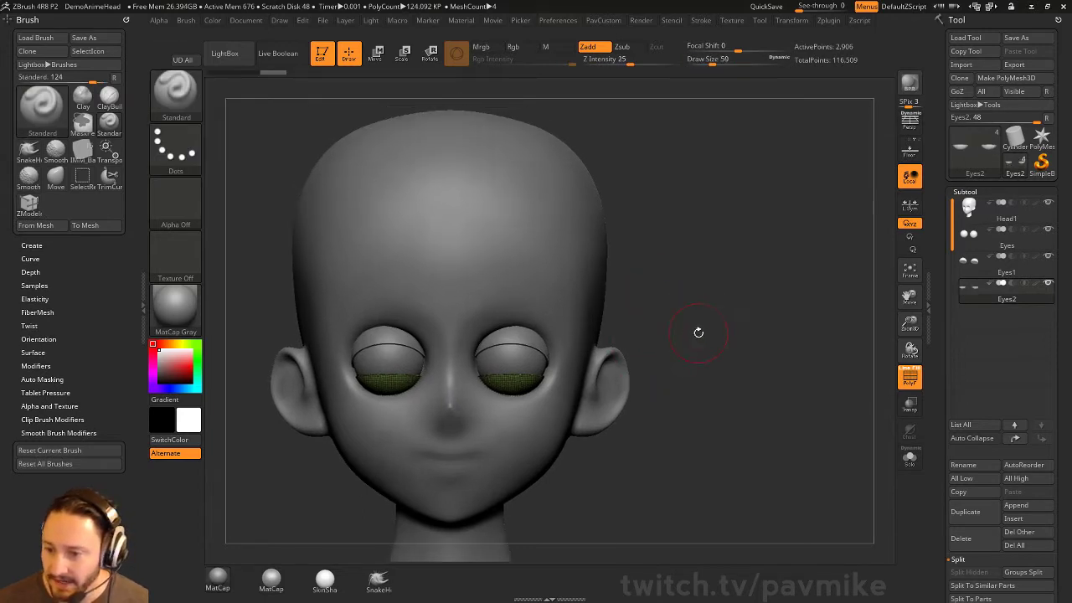
click(910, 379)
drag(787, 344, 770, 332)
- Reshape the edge of the Eyes1 upper eyelids with the Move brush
key(b)
key(m)
key(v)
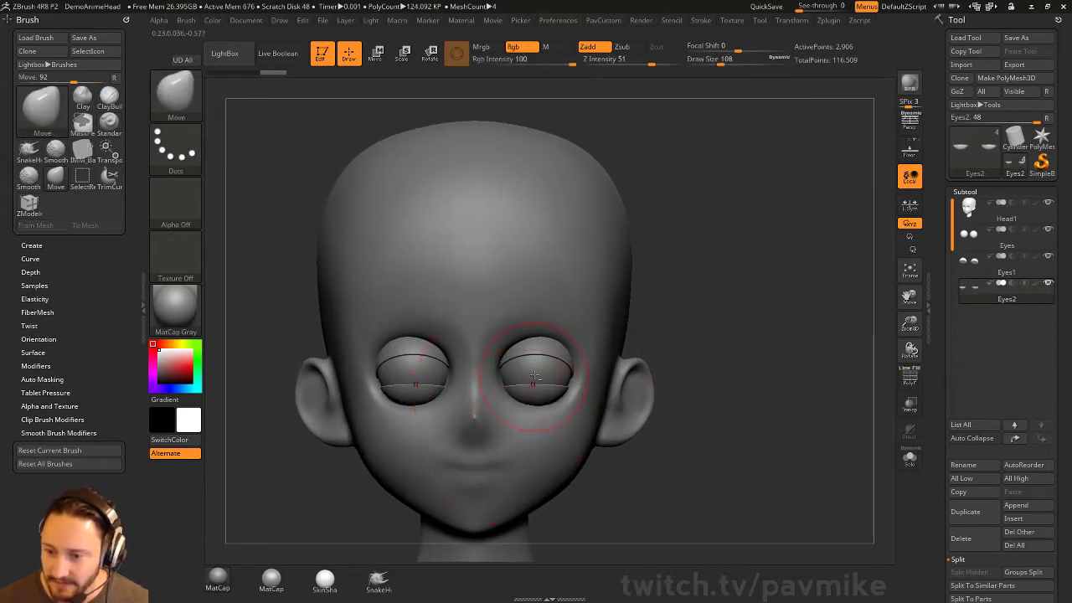
alt+click(550, 375)
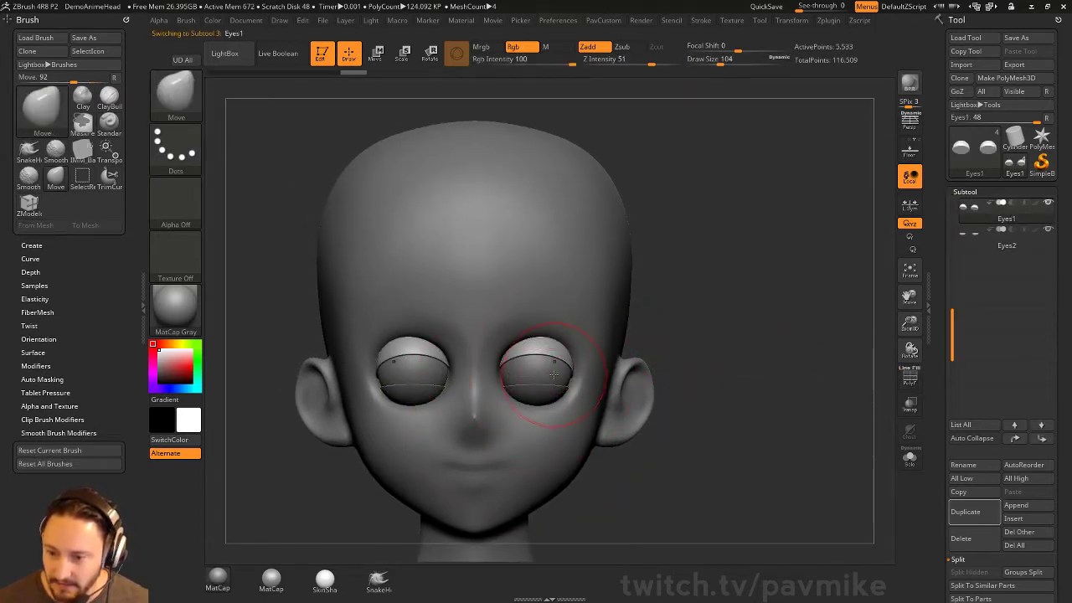
drag(654, 328, 652, 269)
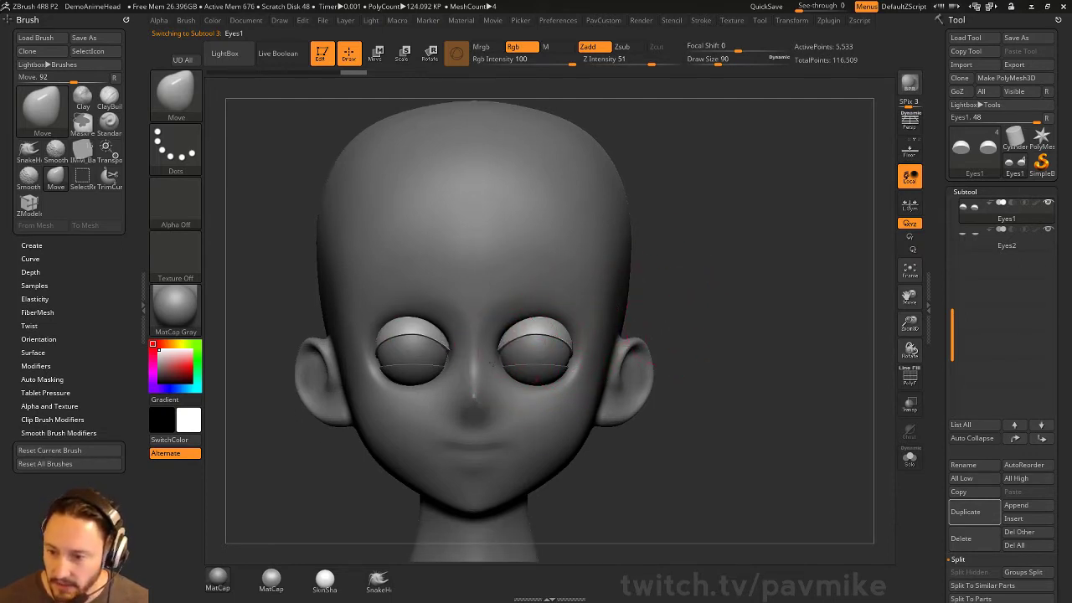
drag(546, 339, 588, 366)
mouse_move(809, 329)
shift+mouse_down()
mouse_move(536, 378)
mouse_move(553, 381)
shift+mouse_up()
- Select the Eyes2 lower eyelids and curve their edges around the eyeballs with the Move brush from several angles
key(b)
key(s)
key(t)
alt+click(550, 373)
key(b)
key(m)
key(v)
mouse_move(441, 386)
mouse_down()
mouse_move(634, 383)
mouse_move(642, 353)
mouse_move(587, 380)
mouse_up()
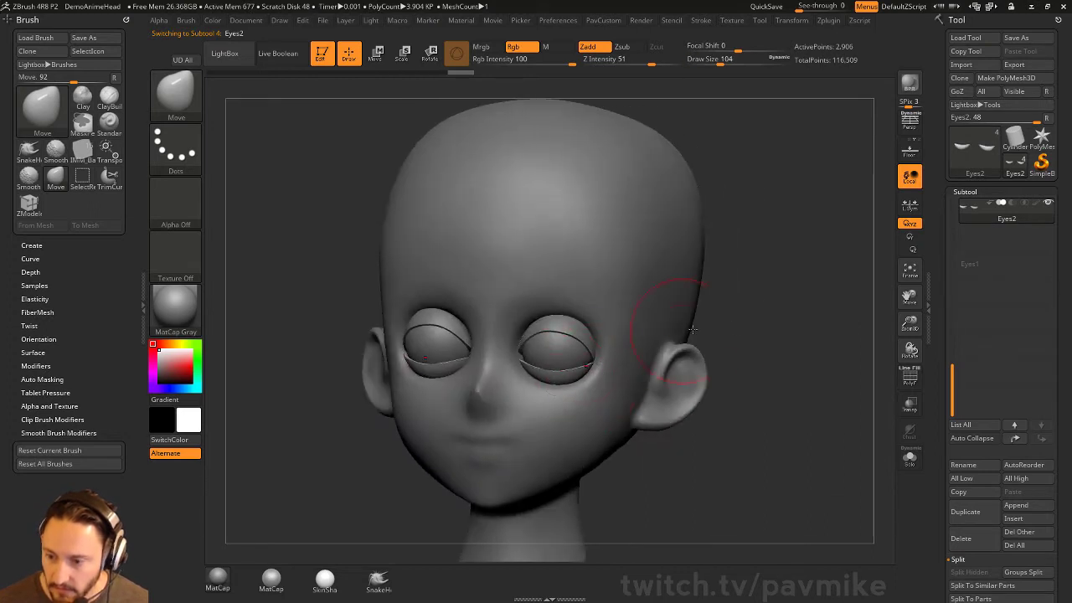
drag(692, 329, 569, 379)
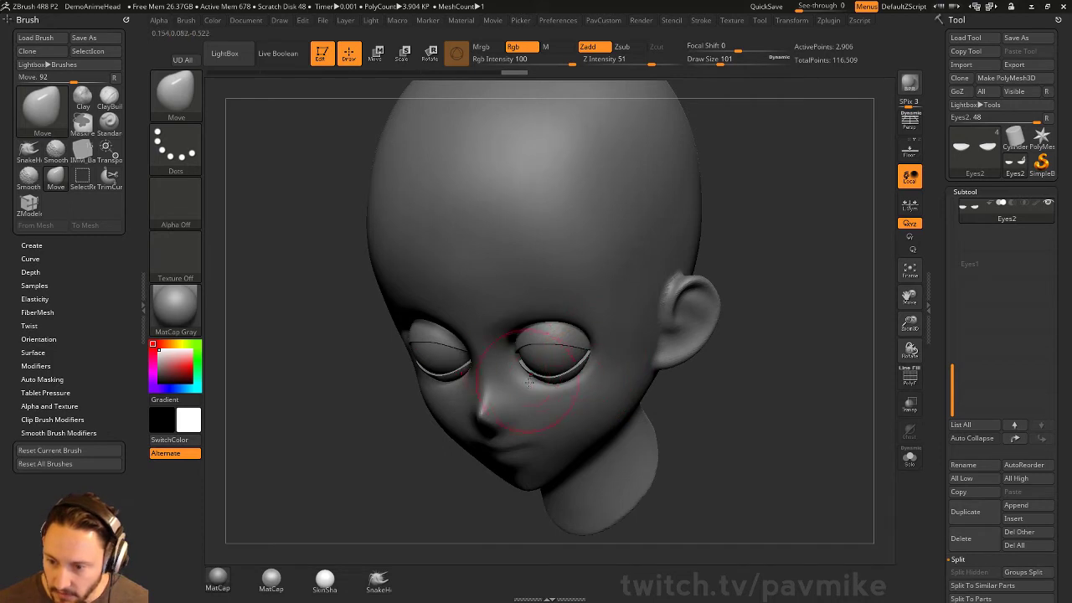
right_drag(527, 381, 618, 352)
mouse_move(516, 357)
right_down()
mouse_move(538, 373)
mouse_move(512, 362)
right_up()
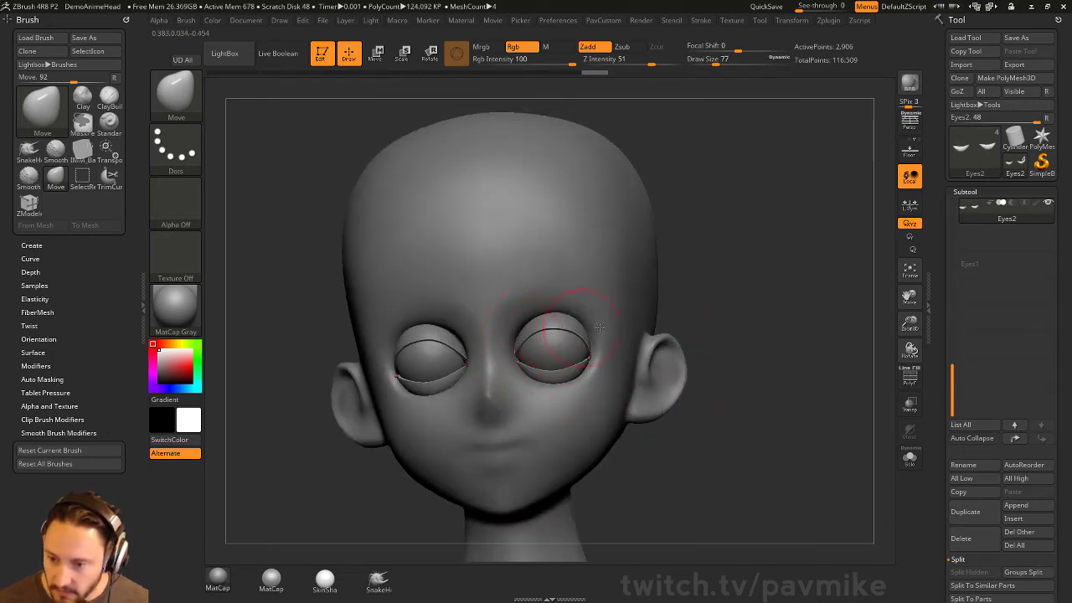
mouse_move(599, 326)
right_down()
mouse_move(502, 352)
mouse_move(569, 356)
right_up()
- Reselect the Eyes1 upper eyelids and refine their shape and outer corners with the Move brush
alt+click(469, 359)
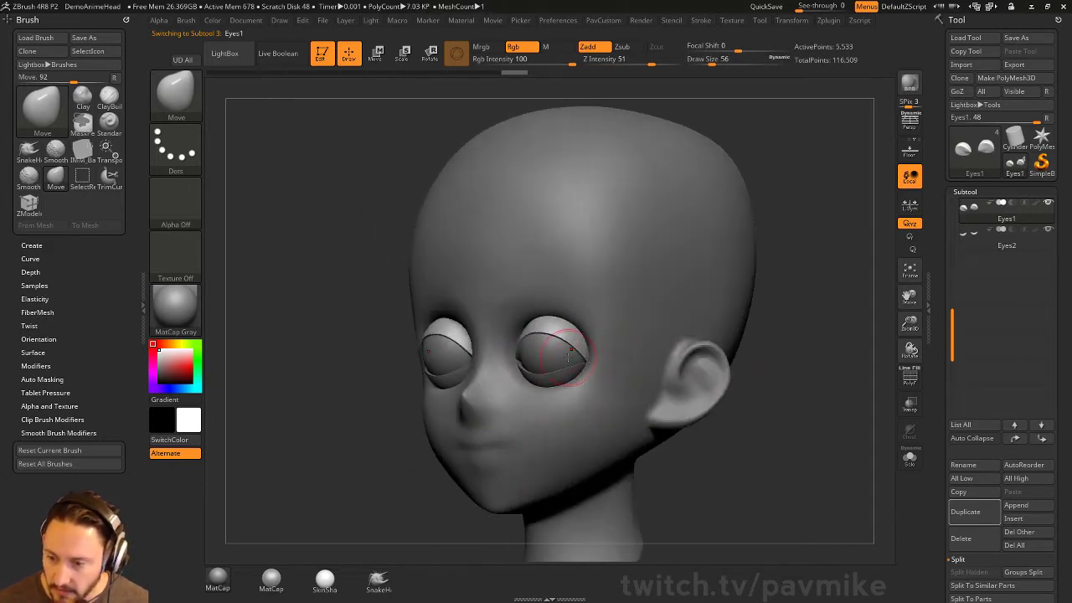
mouse_move(802, 311)
shift+right_down()
mouse_move(514, 351)
mouse_move(556, 335)
mouse_move(552, 311)
mouse_move(590, 322)
mouse_move(629, 308)
shift+right_up()
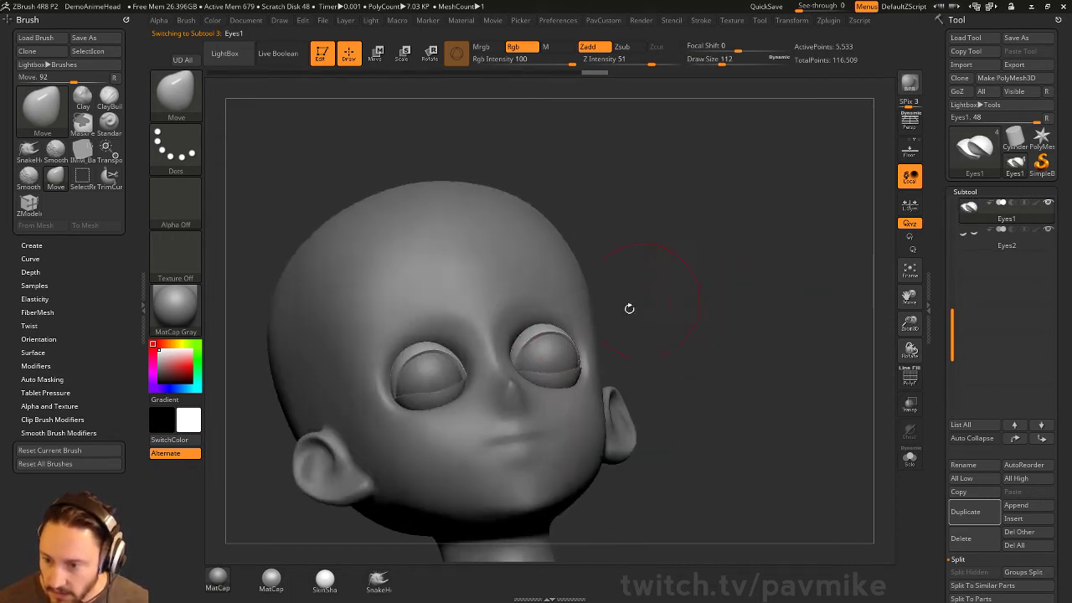
mouse_move(570, 339)
shift+right_down()
mouse_move(737, 332)
mouse_move(517, 385)
mouse_move(636, 368)
mouse_move(502, 369)
mouse_move(773, 366)
mouse_move(708, 318)
shift+right_up()
key(b)
key(s)
key(t)
key(s)
key(b)
key(m)
key(v)
- Switch to the Standard brush and check the fit of the eyelids from the side
key(b)
key(s)
key(t)
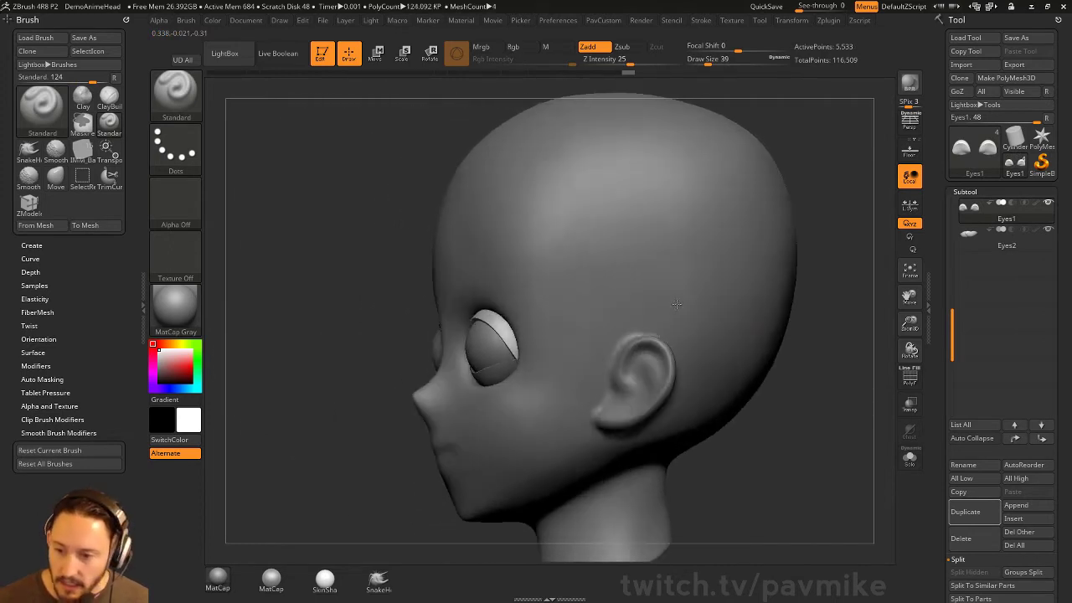
right_drag(676, 304, 811, 327)
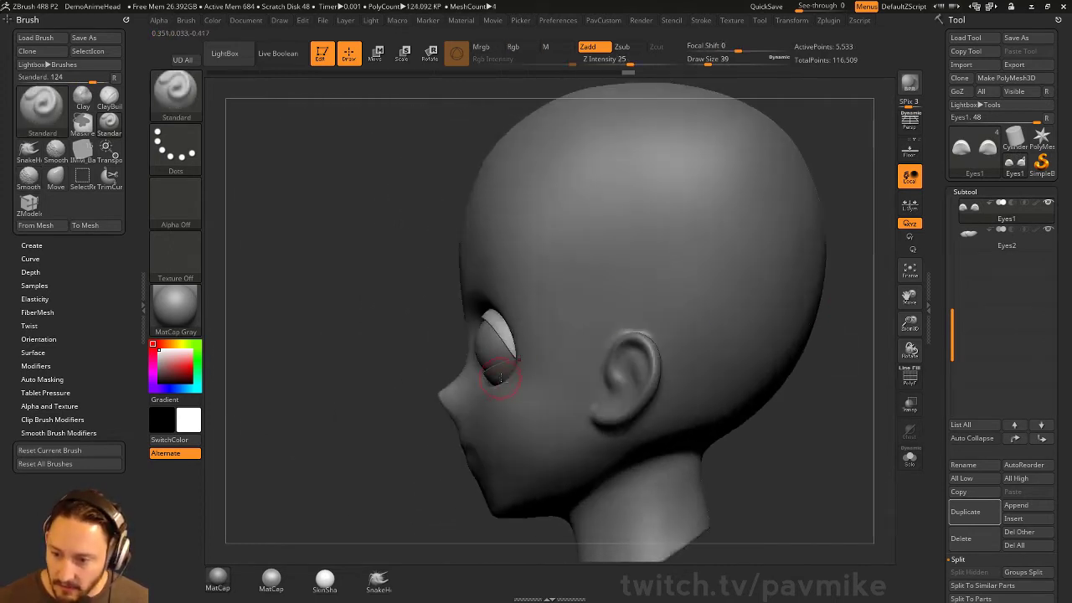
- Select the Eyes2 lower eyelids and adjust their shape against the eyeballs with the Move brush at a smaller draw size
alt+click(500, 377)
key(w)
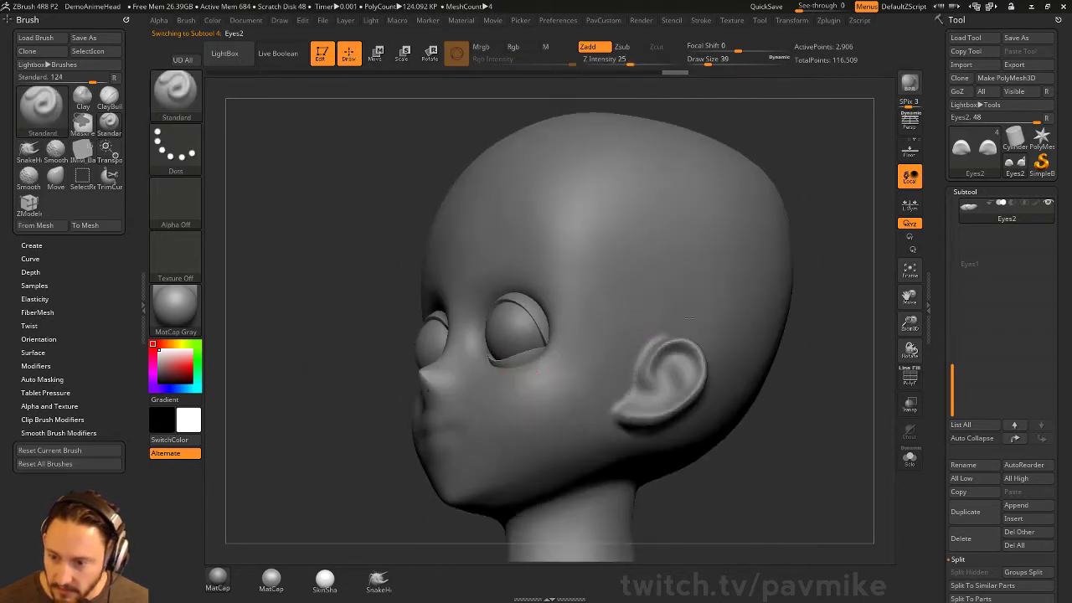
key(s)
key(b)
key(m)
key(v)
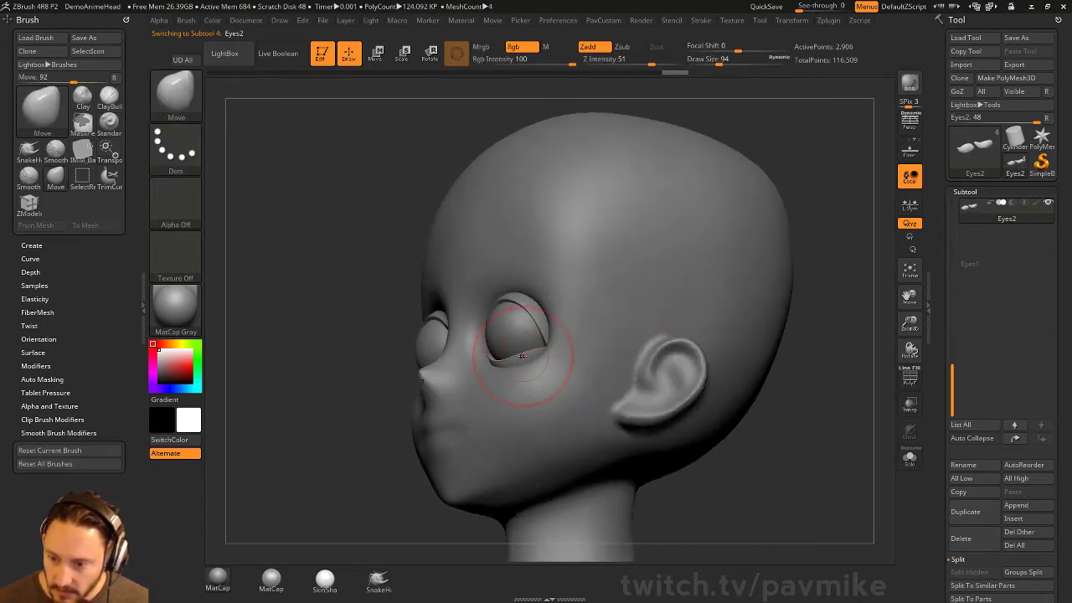
key(s)
mouse_move(529, 360)
mouse_down()
mouse_move(443, 371)
mouse_move(491, 359)
mouse_up()
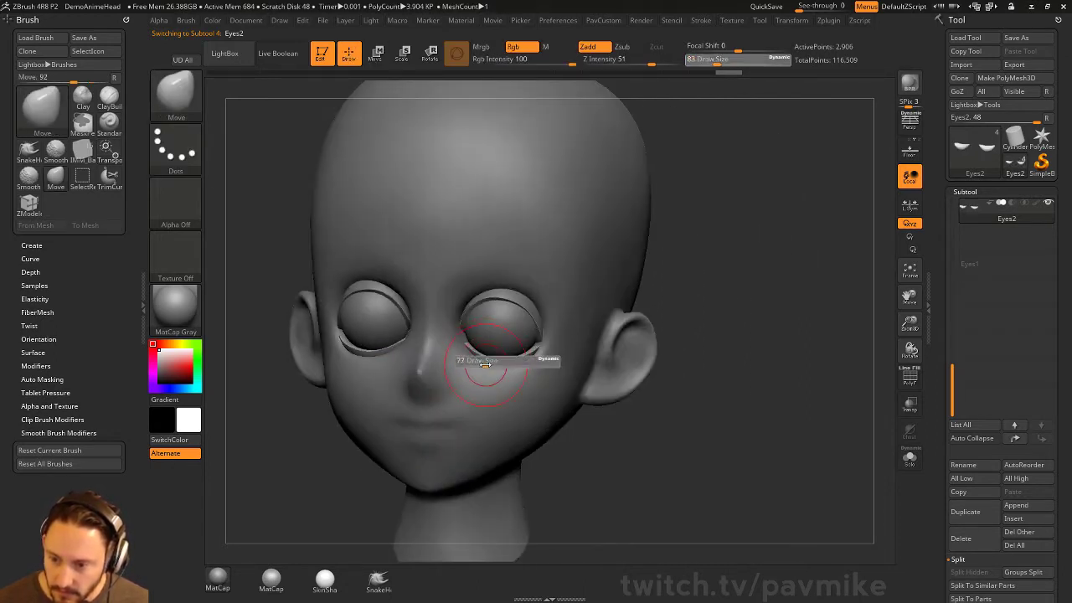
- Work along the inner part of the Eyes2 lower eyelids with the Standard brush at draw size 23
alt+click(480, 303)
key(b)
key(s)
key(t)
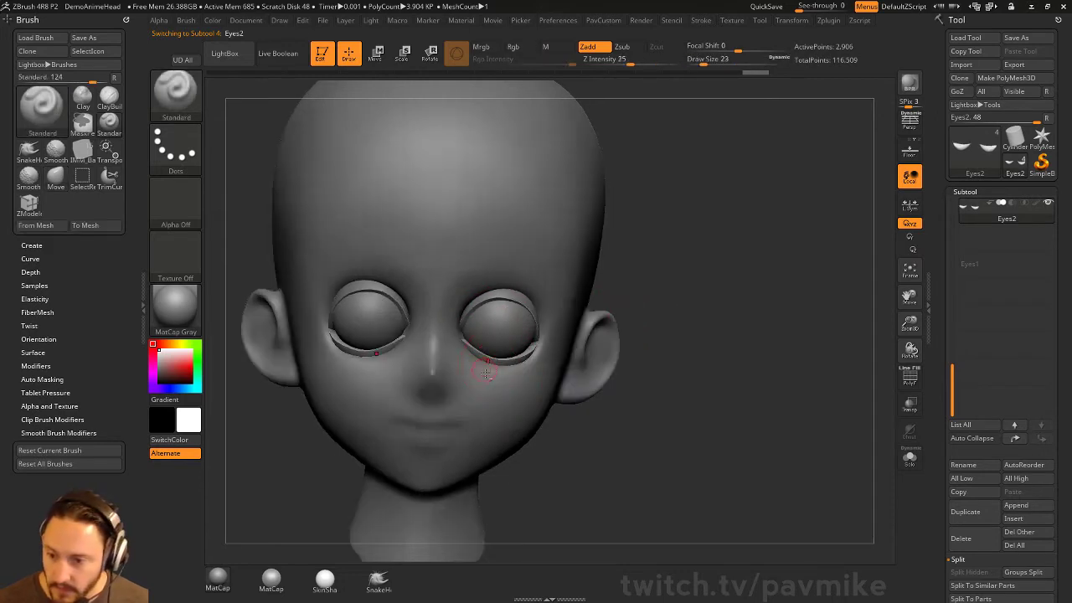
mouse_move(483, 371)
mouse_down()
mouse_move(502, 352)
mouse_move(457, 334)
mouse_up()
- Adjust the area around the eye corners with the Move brush, and refine the adjoining Head1 surface with the Standard brush
key(s)
key(b)
key(m)
key(v)
mouse_move(540, 304)
mouse_down()
mouse_move(471, 335)
mouse_move(435, 335)
mouse_move(476, 348)
mouse_up()
key(b)
key(s)
key(t)
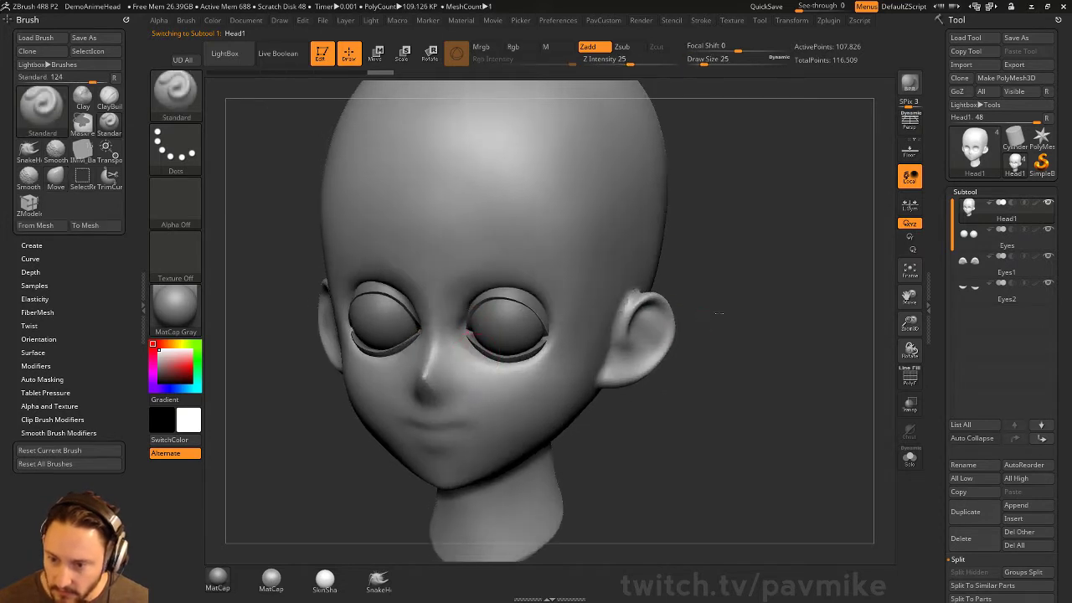
drag(718, 313, 490, 340)
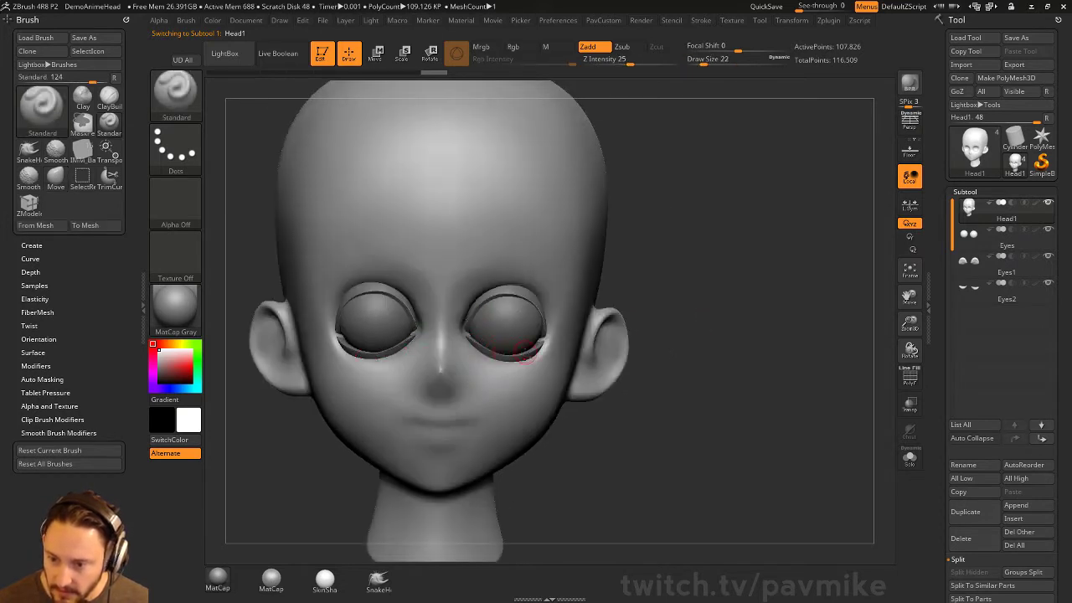
- Reselect the Eyes2 lower eyelids and refine their curve and corners with the Move brush at draw size about 50
alt+click(498, 346)
key(b)
key(m)
key(v)
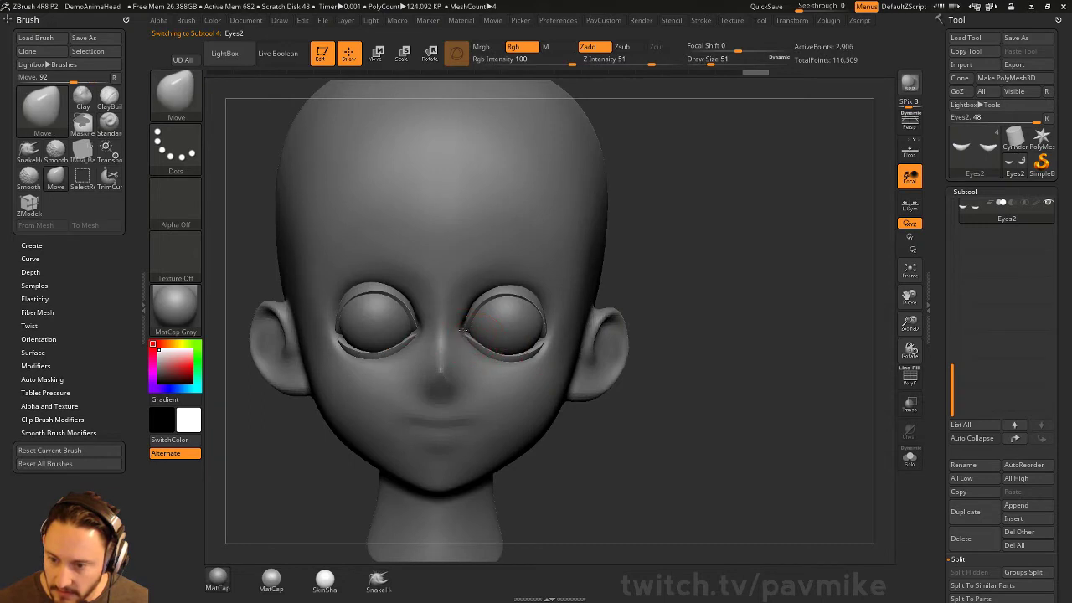
right_drag(463, 329, 758, 295)
key(s)
key(s)
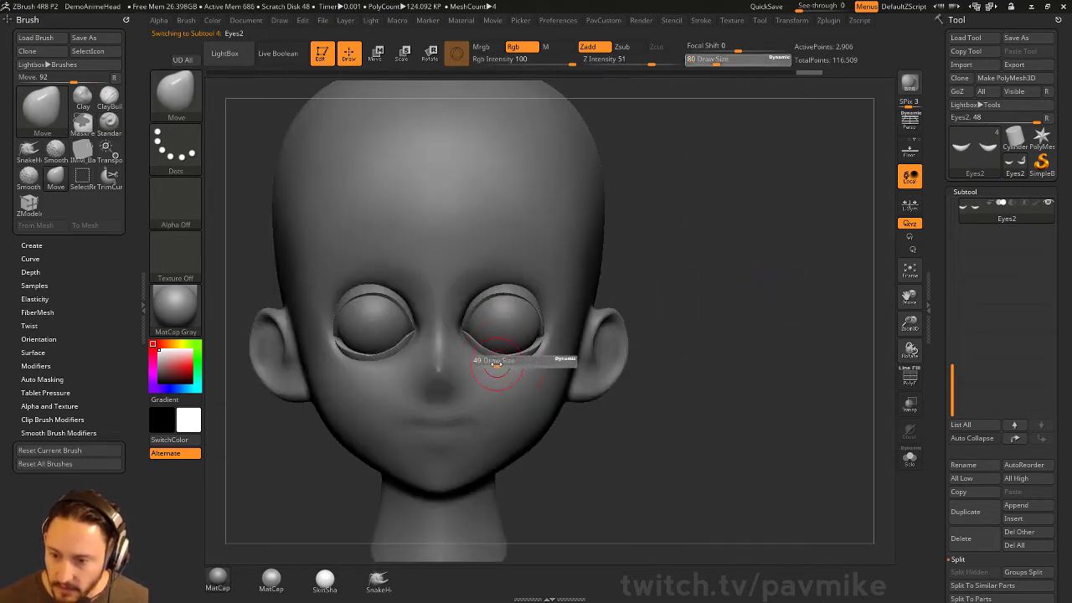
click(497, 362)
right_drag(702, 268, 638, 262)
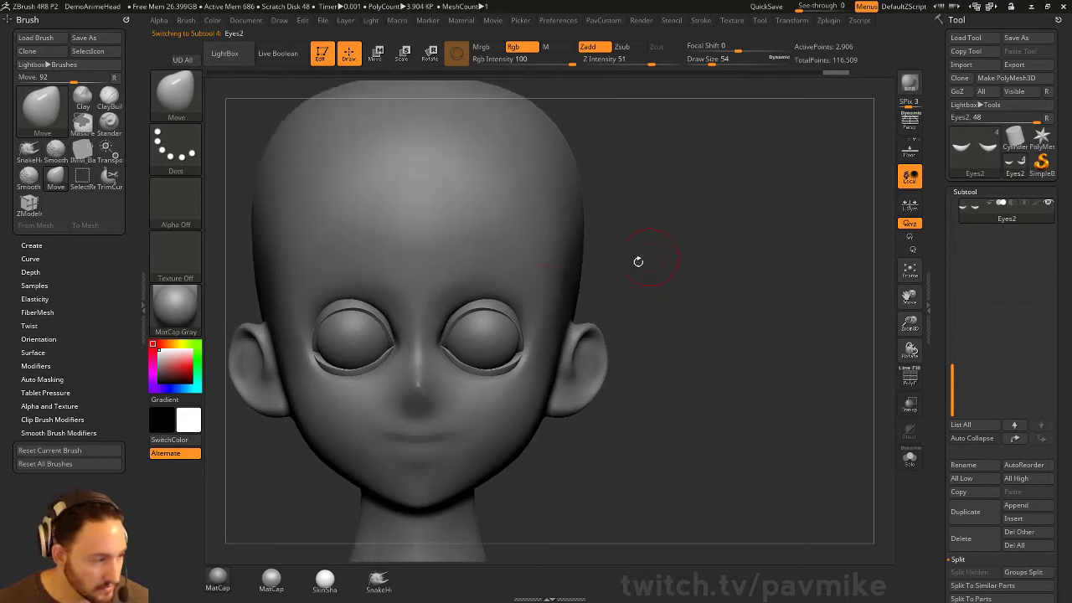
- Select the Eyes1 upper eyelids, refine their edge with the Move brush at draw sizes 90 and 50, and switch to the Standard brush
alt+click(474, 319)
key(s)
click(442, 347)
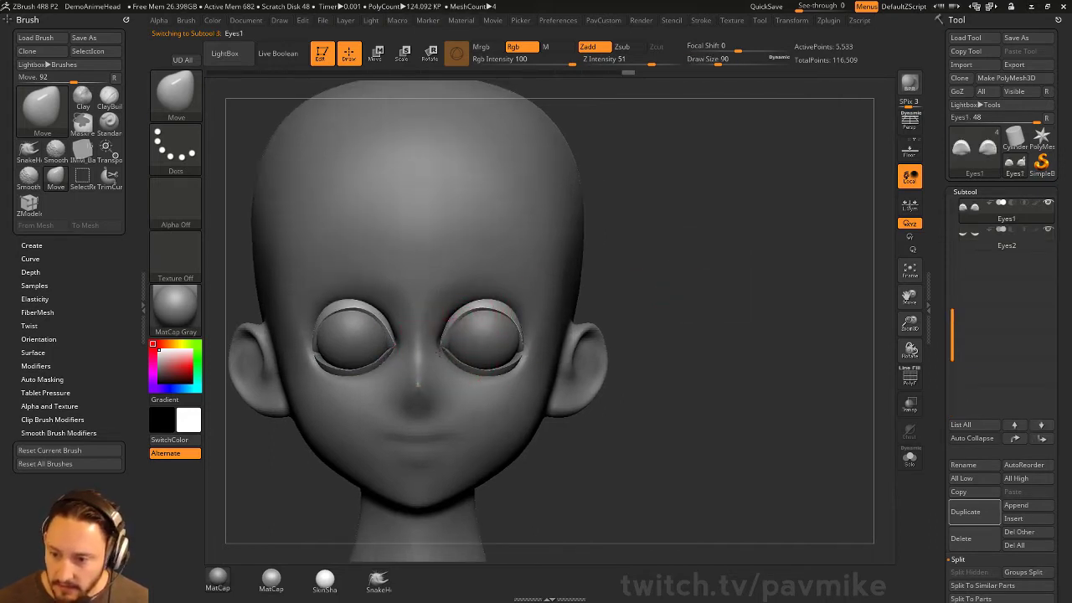
key(s)
click(455, 354)
right_drag(454, 355, 443, 348)
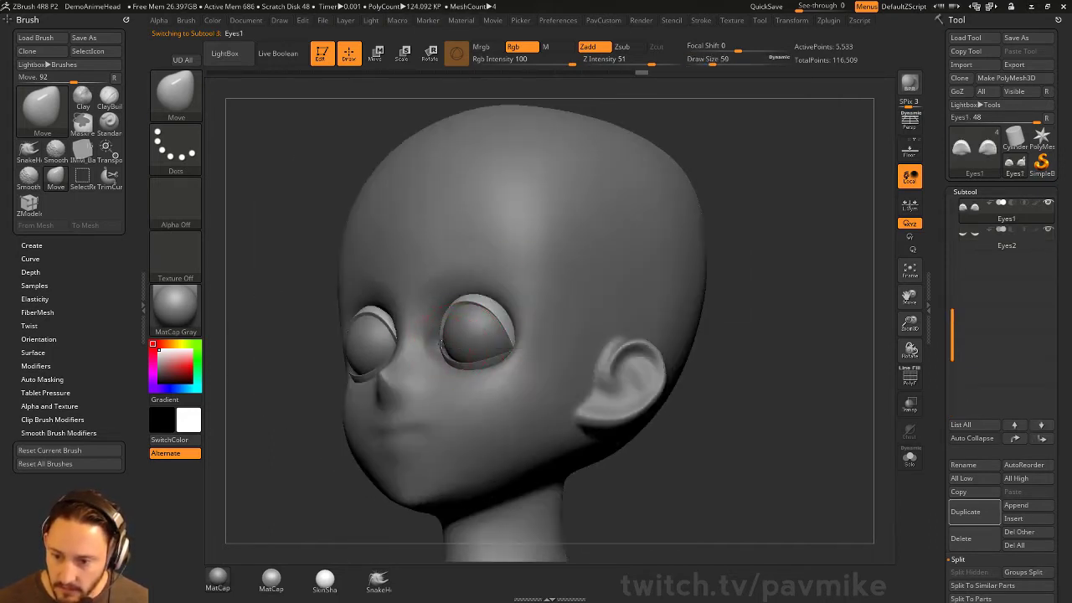
mouse_move(680, 281)
right_down()
mouse_move(680, 307)
mouse_move(555, 351)
right_up()
key(b)
key(s)
key(t)
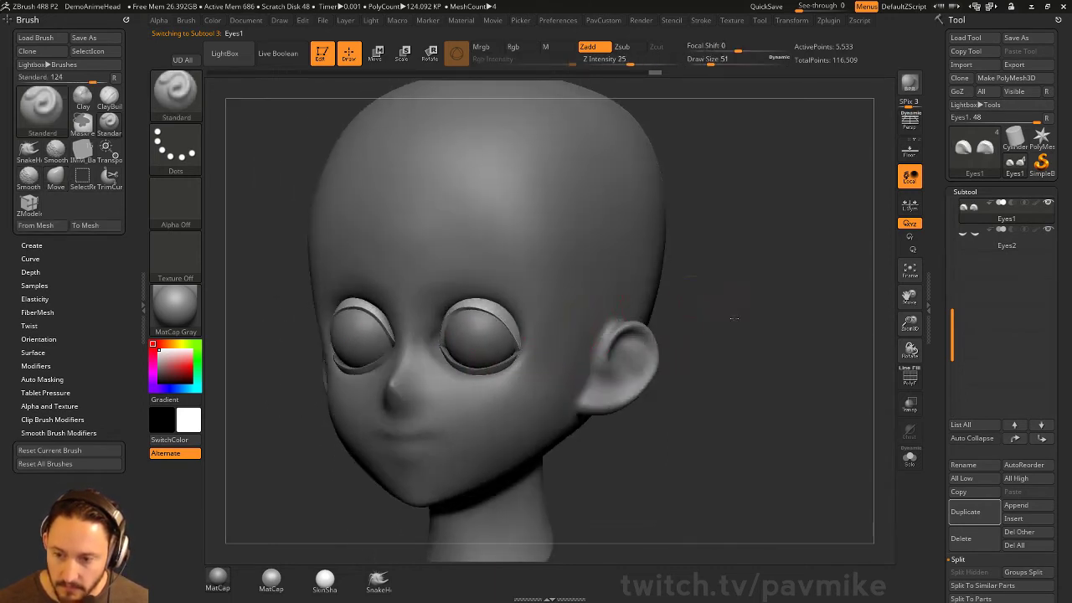
right_drag(733, 318, 712, 328)
- Reorder Head1 below the Eyes subtool and merge the Eyes1 and Eyes2 eyelids down into it
scroll(951, 214, up, 3)
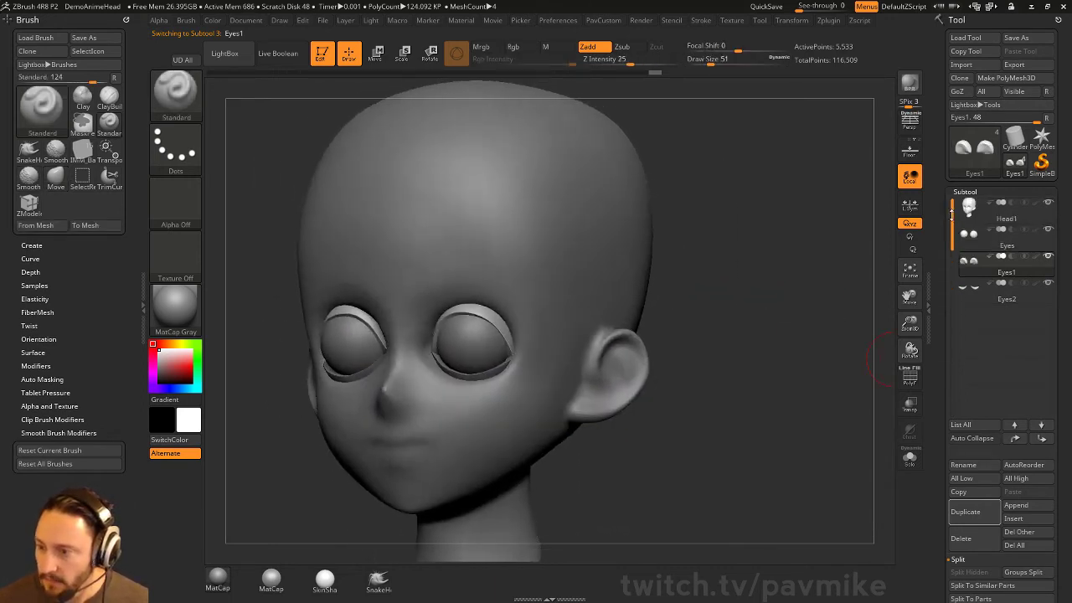
click(1006, 246)
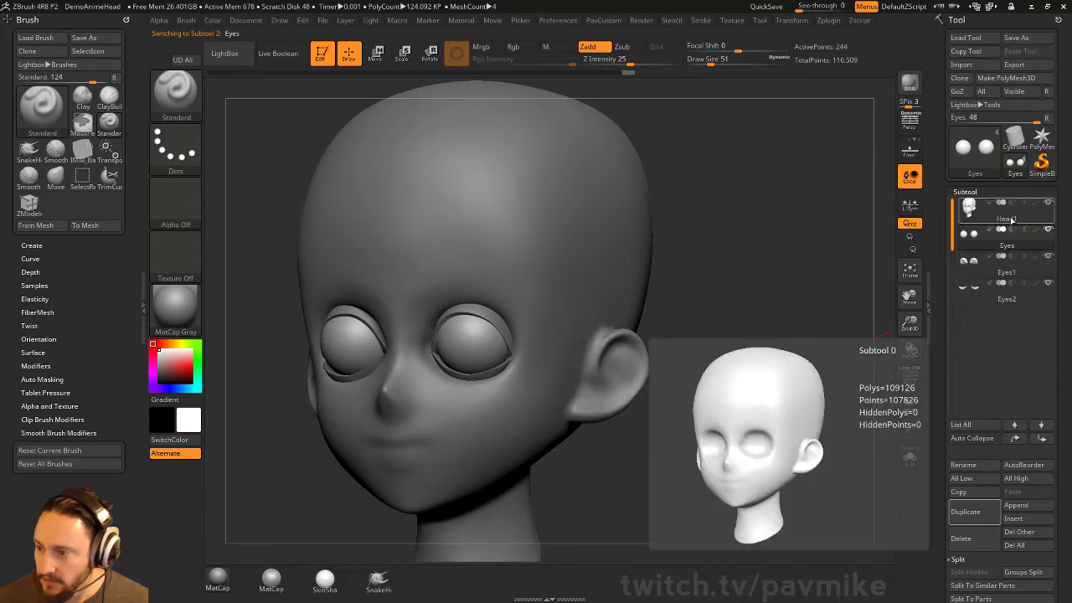
click(1013, 227)
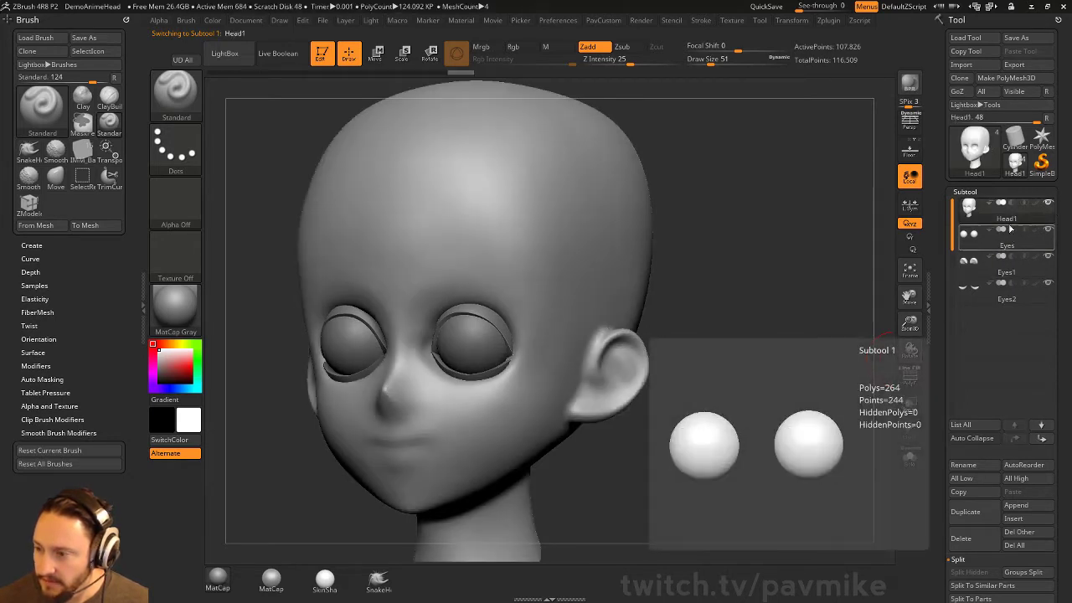
click(1041, 424)
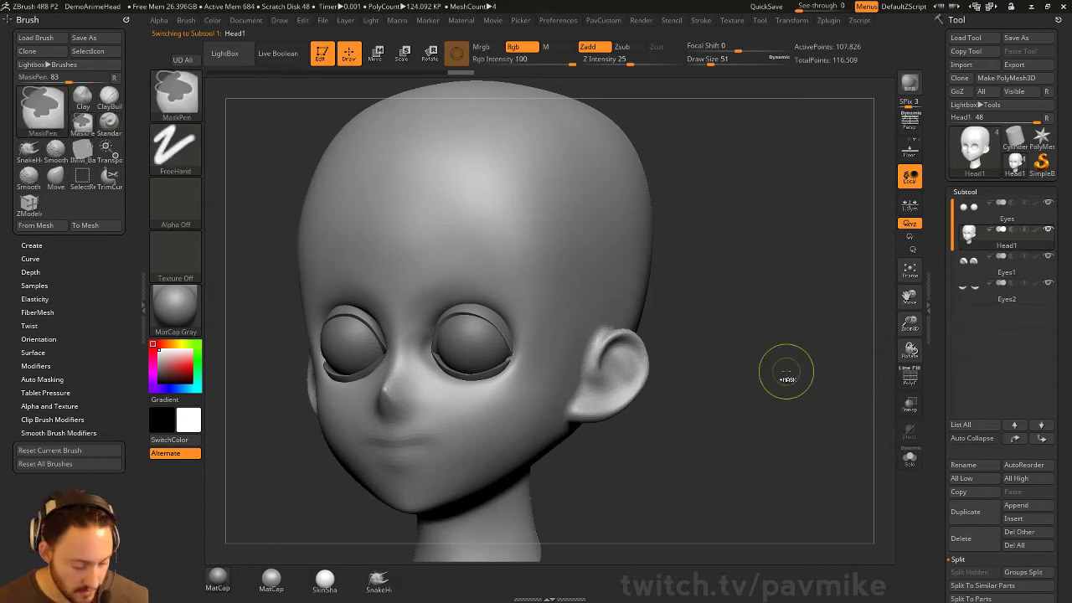
key(ctrl+shift+m)
click(808, 399)
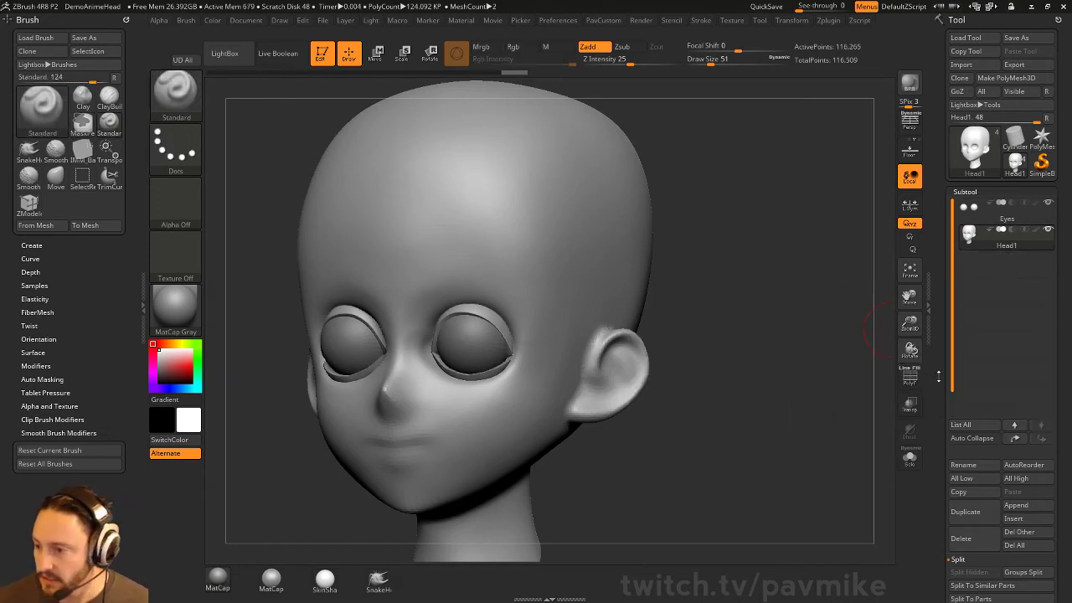
- Show the subtool merge options, move the Eyes subtool below Head1, and select Head1
scroll(963, 352, down, 5)
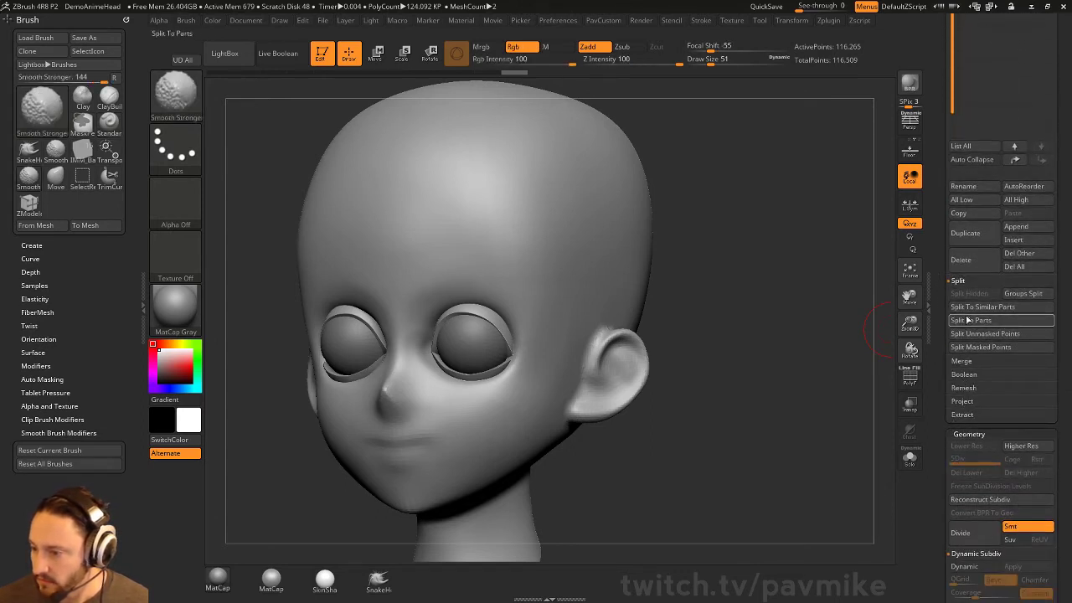
click(961, 361)
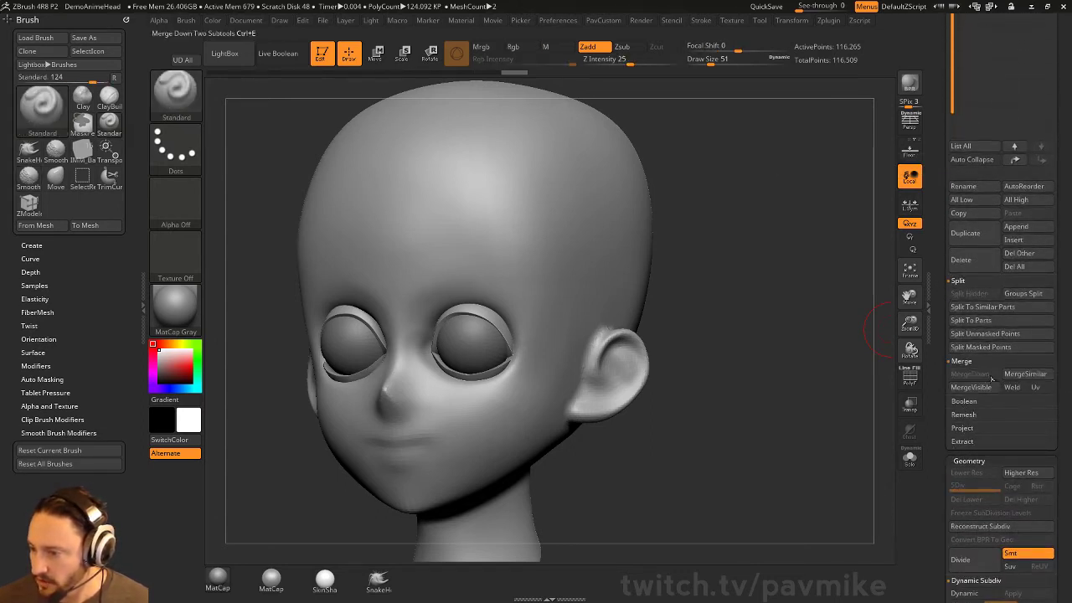
scroll(949, 462, up, 5)
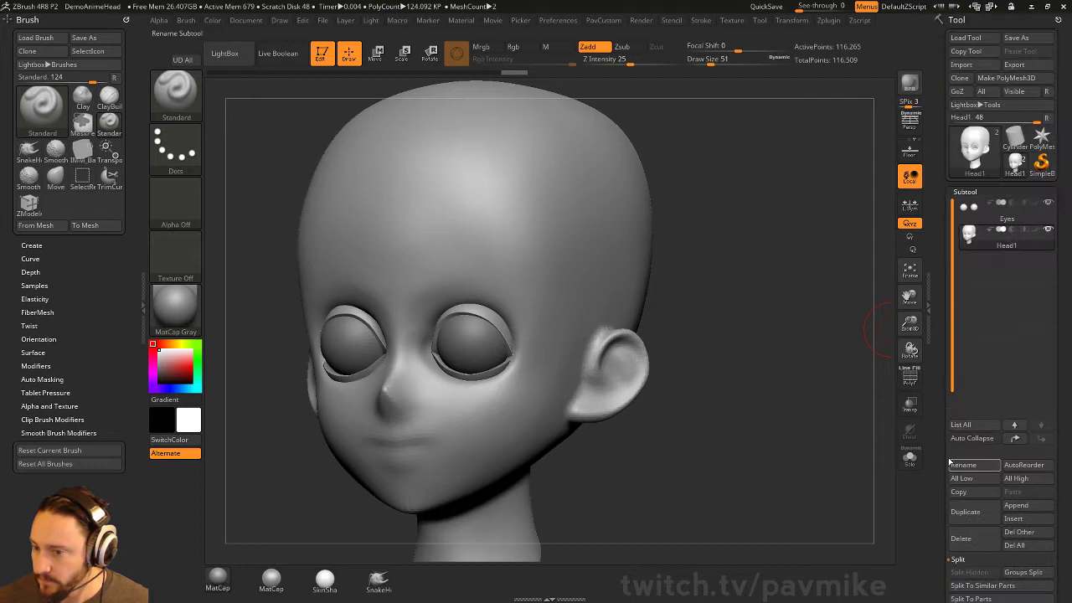
click(1008, 220)
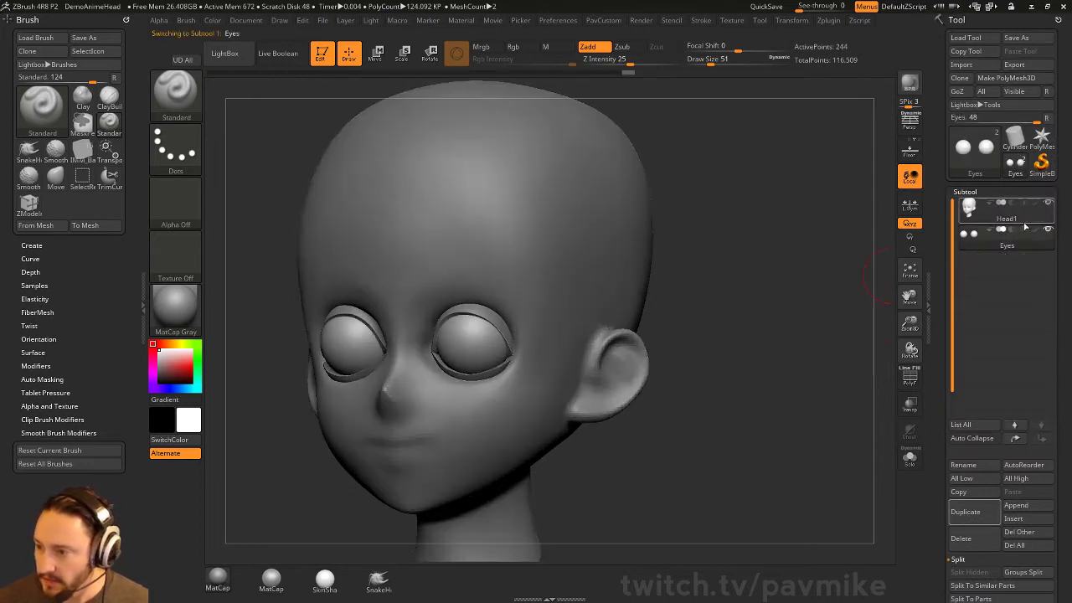
click(1015, 216)
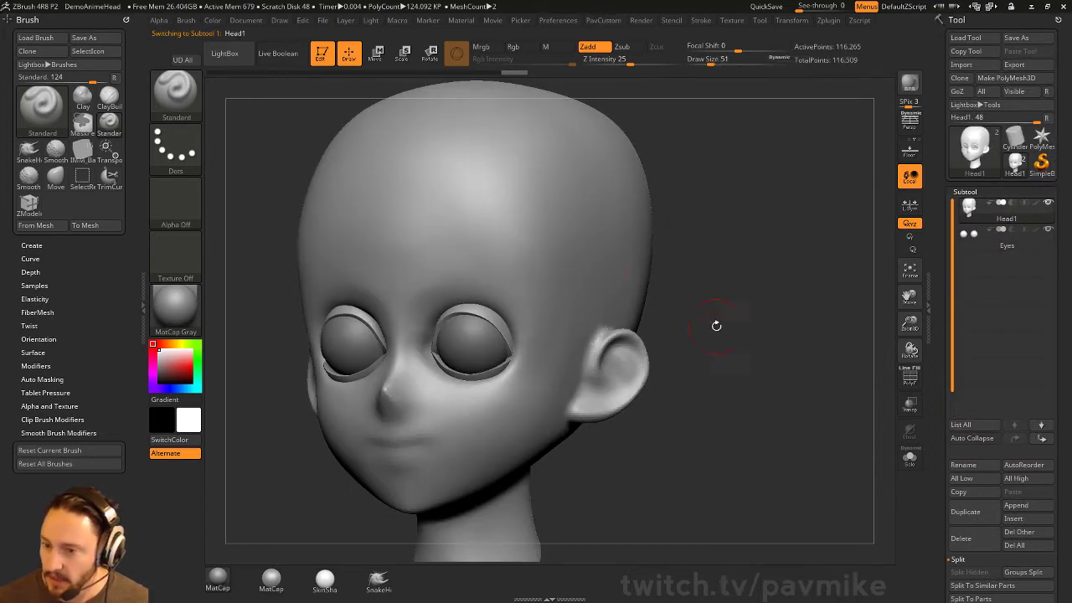
- Remesh the merged Head1 with DynaMesh at resolution 256
shift+drag(729, 311, 505, 419)
drag(765, 295, 768, 290)
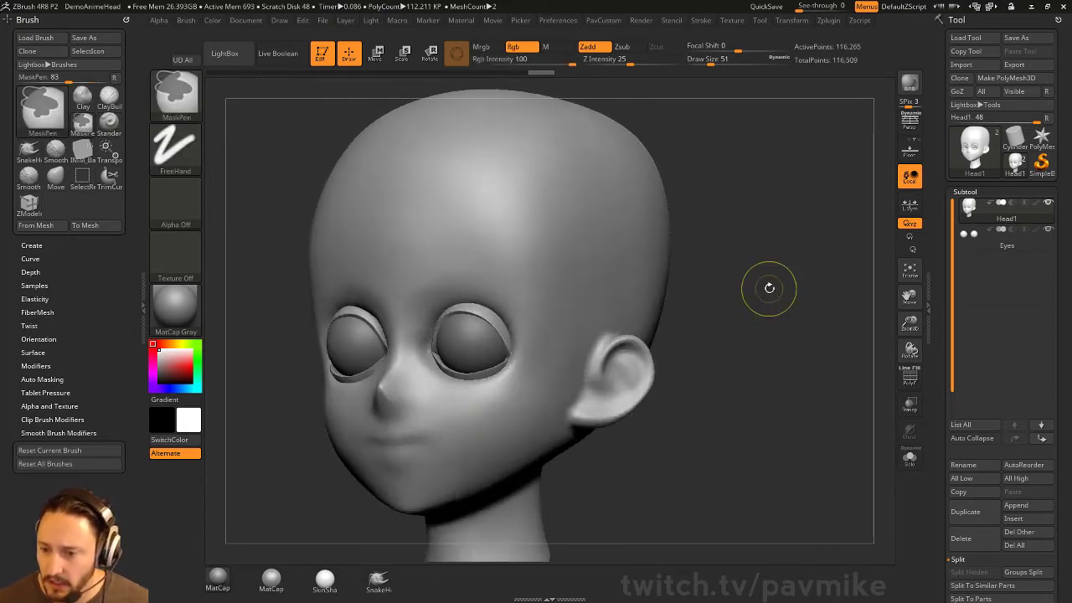
key(space)
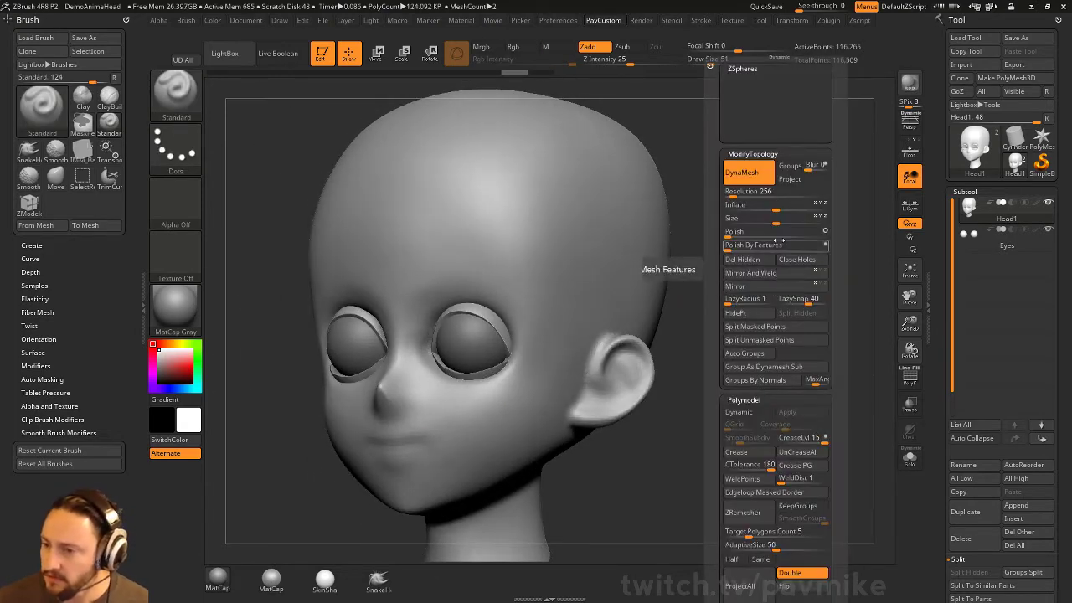
key(ctrl)
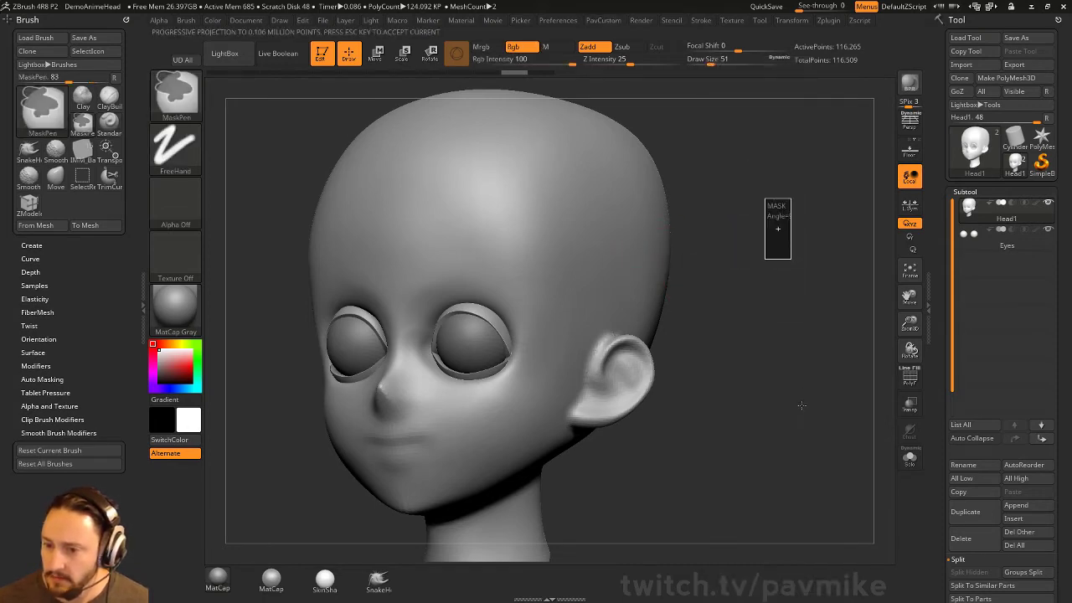
- Turn on the PolyFrame display and examine the remeshed topology and polygroups around the eyelids
key(shift+f)
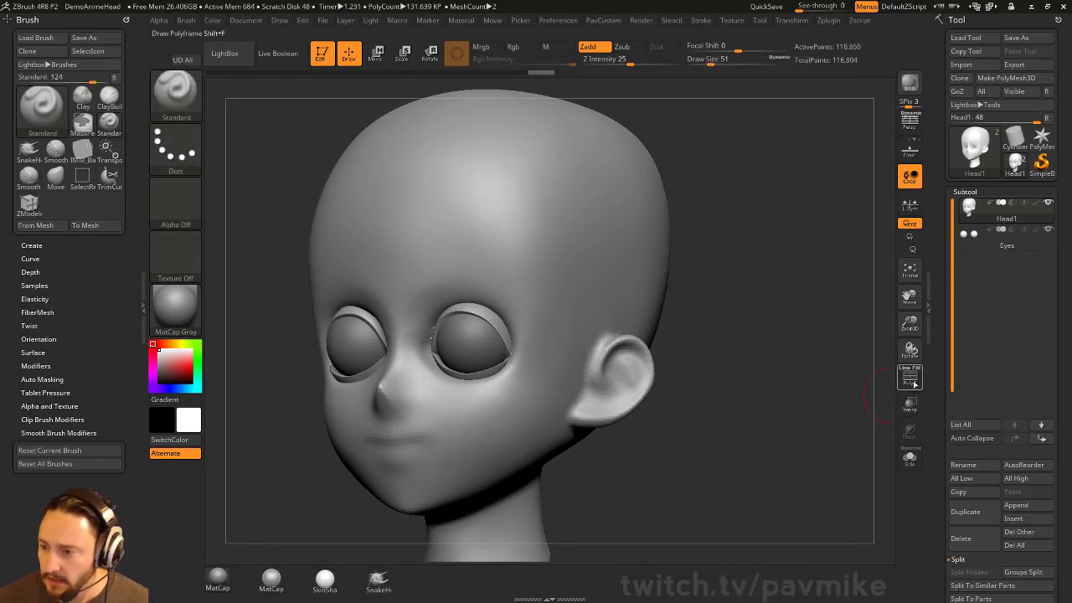
key(f)
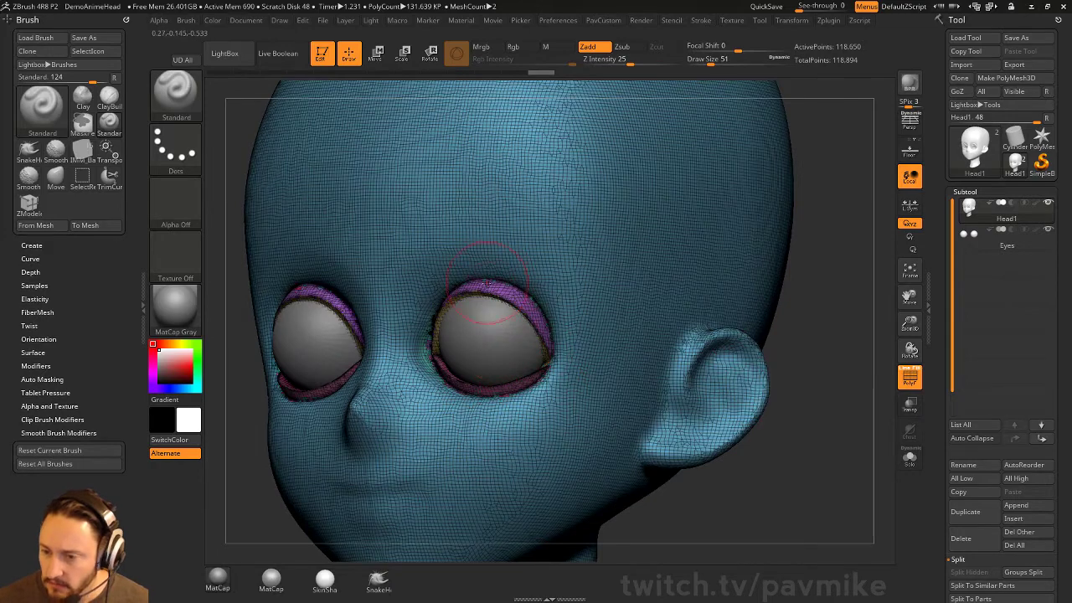
drag(841, 289, 884, 277)
scroll(942, 322, down, 2)
scroll(941, 322, down, 5)
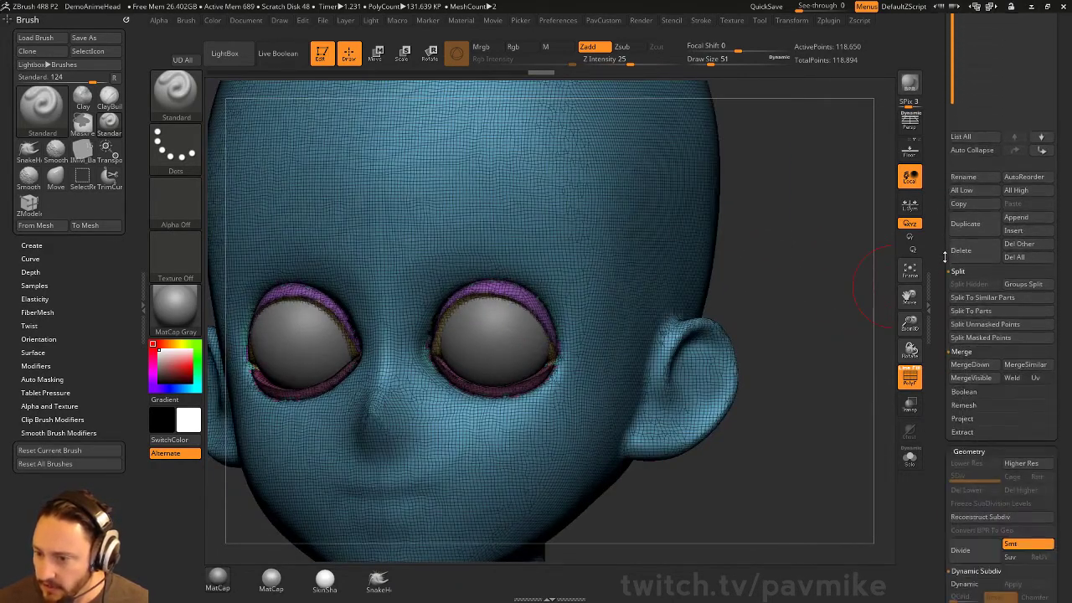
drag(828, 352, 702, 335)
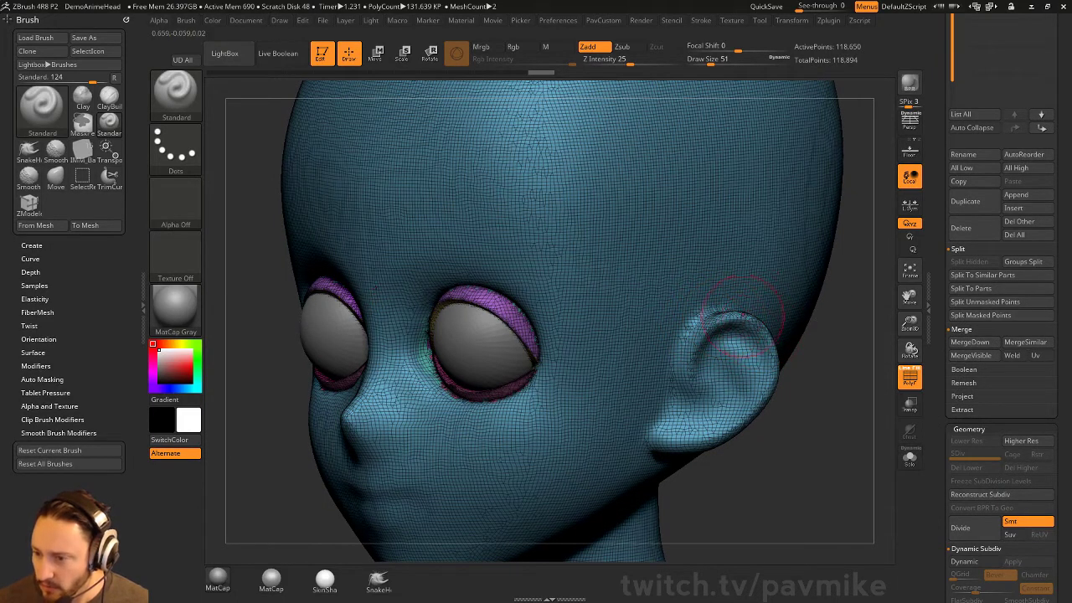
- Set the DynaMesh SubProjection to 0.5 and remesh Head1
scroll(936, 339, down, 5)
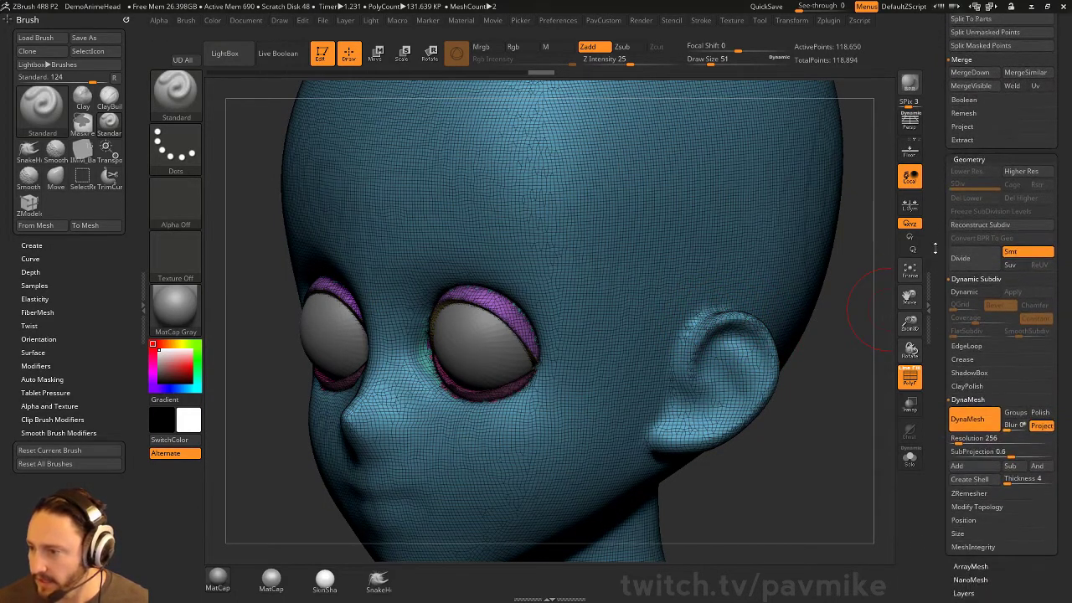
scroll(935, 248, down, 1)
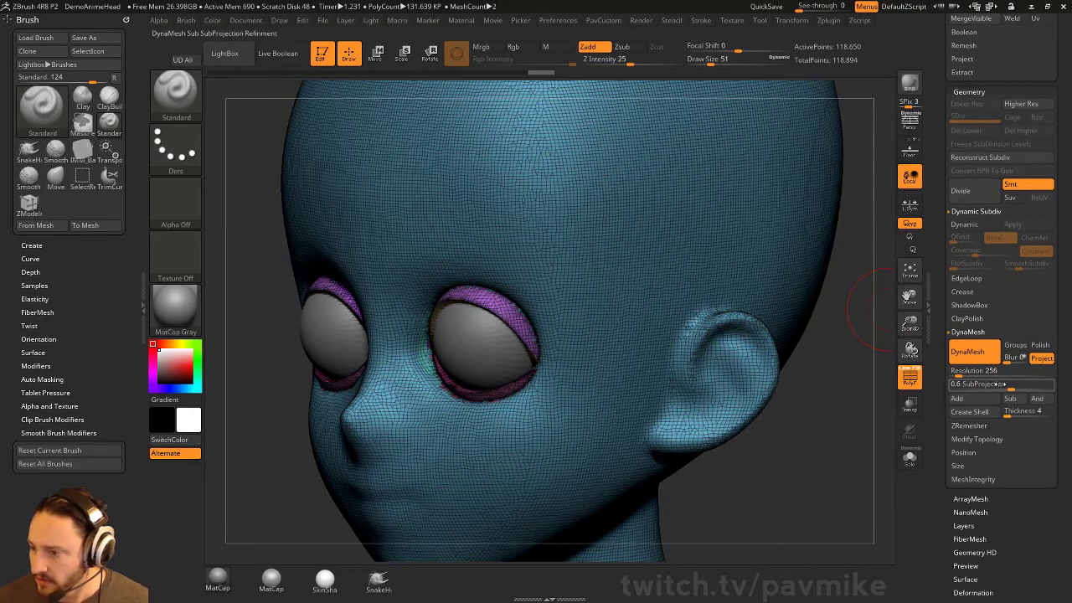
drag(1024, 384, 1017, 384)
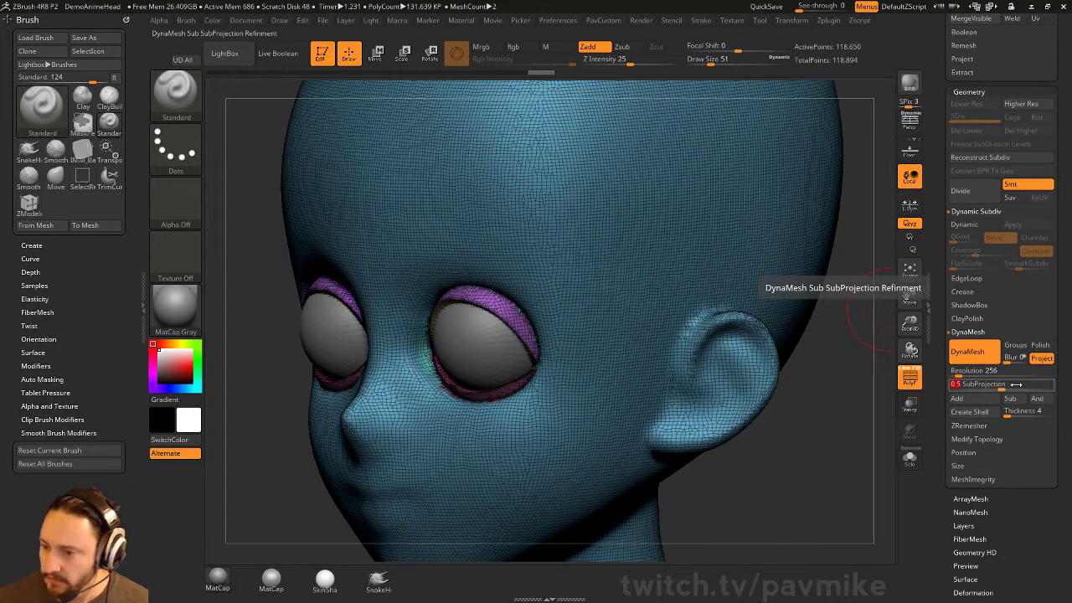
mouse_move(780, 447)
mouse_down()
mouse_move(790, 376)
mouse_move(854, 421)
mouse_up()
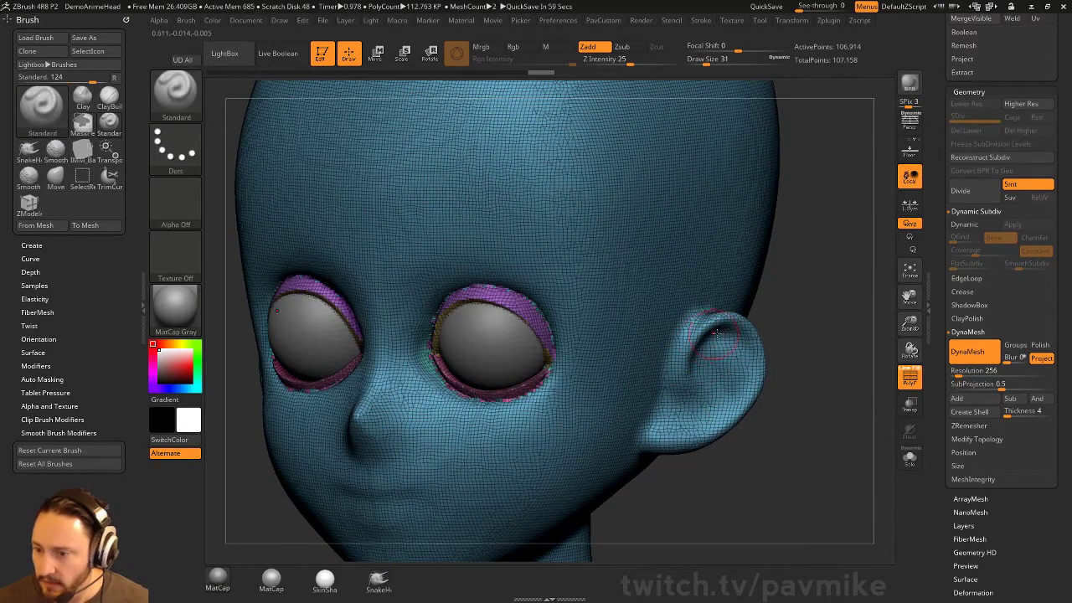
- Check the eyelid borders up close and assign the whole Head1 mesh to a single polygroup
key(f)
shift+drag(801, 313, 486, 276)
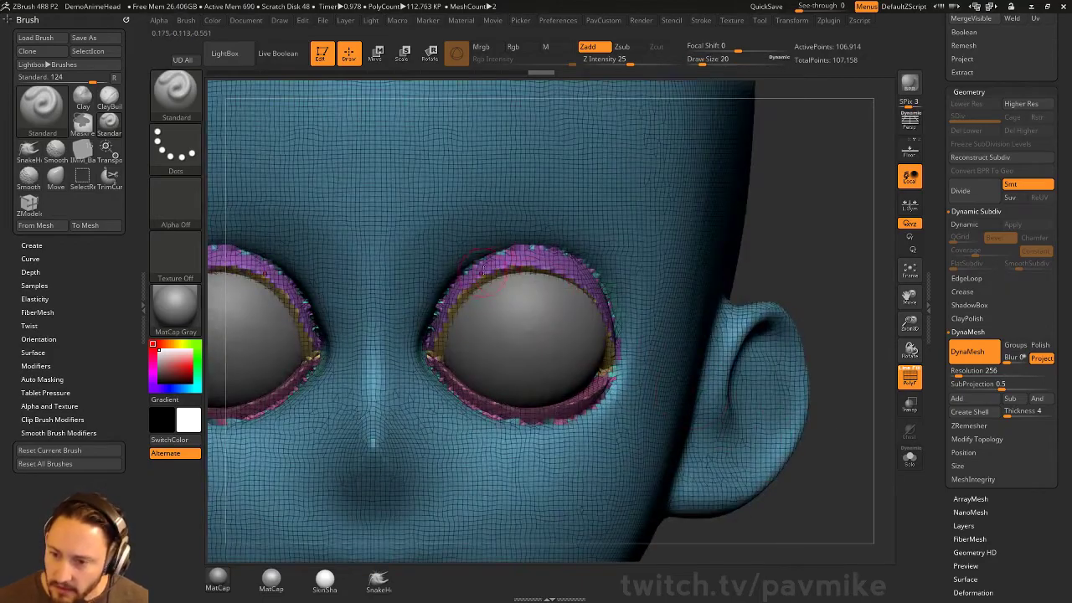
mouse_move(805, 294)
alt+mouse_down()
mouse_move(819, 266)
mouse_move(837, 272)
mouse_move(804, 278)
mouse_move(818, 297)
alt+mouse_up()
key(ctrl+w)
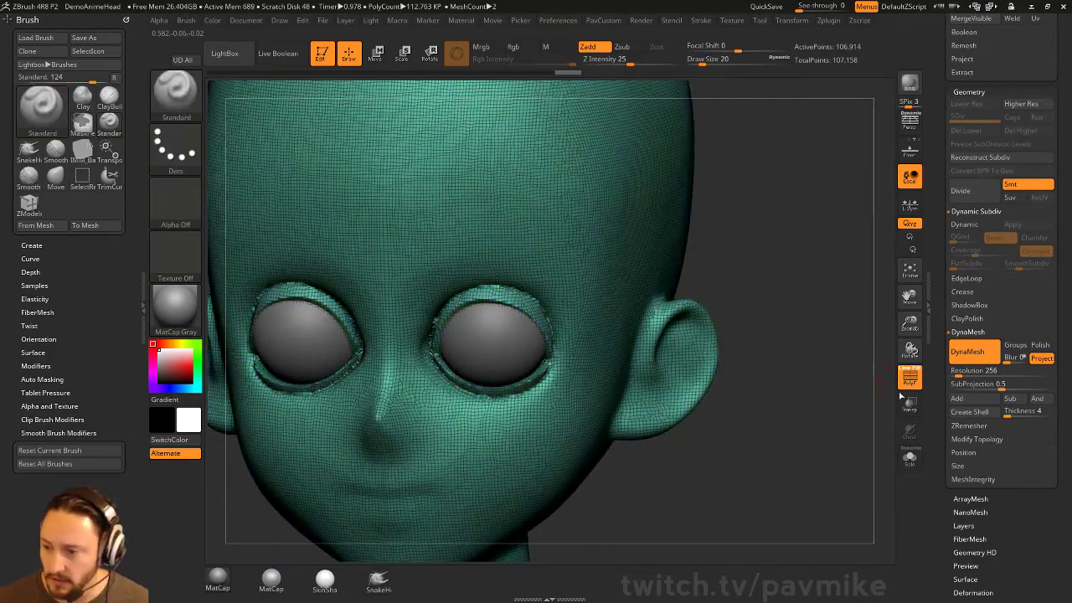
- Turn off the PolyFrame display and try smoothing the jagged upper eyelid borders on Head1
key(shift+f)
mouse_move(819, 343)
mouse_down()
mouse_move(833, 347)
mouse_move(804, 339)
mouse_up()
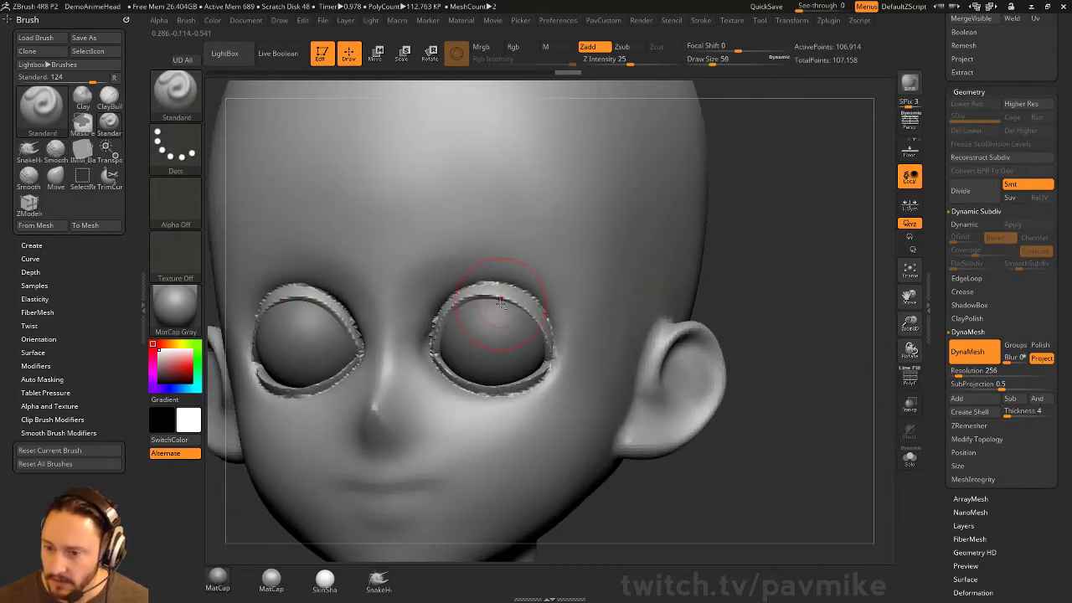
mouse_move(454, 263)
shift+mouse_down()
mouse_move(468, 259)
mouse_move(421, 324)
shift+mouse_up()
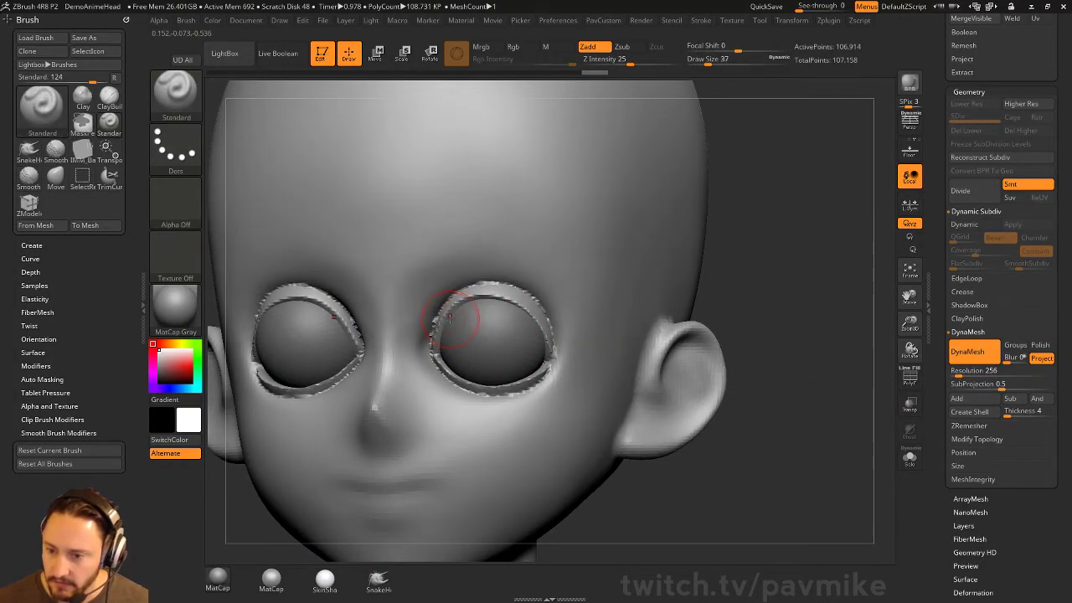
key(ctrl)
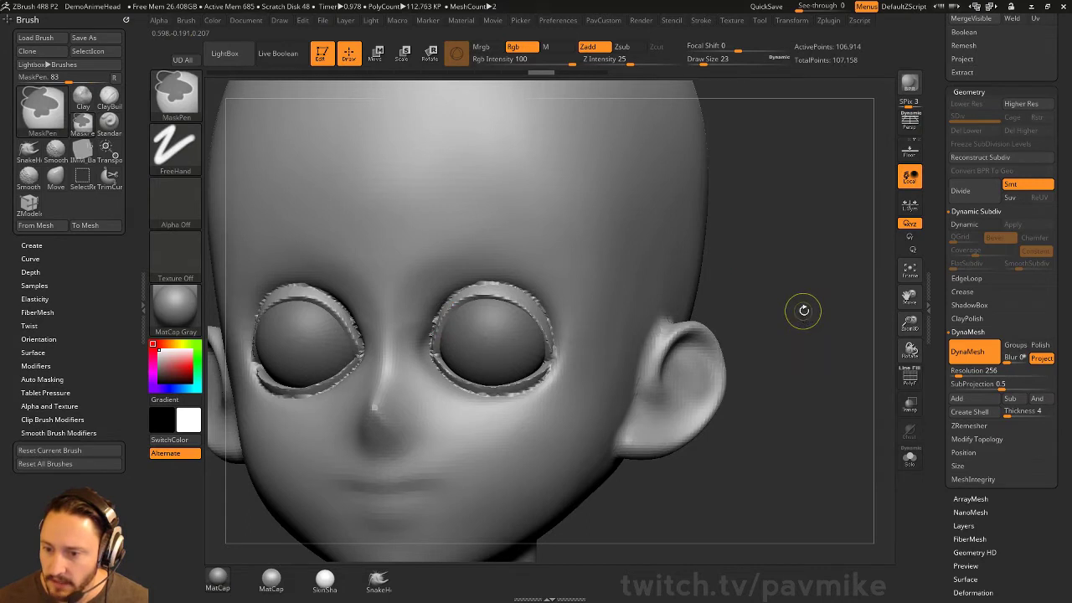
ctrl+drag(803, 311, 809, 326)
- Set the DynaMesh resolution to 312 with Project turned off and remesh Head1
key(space)
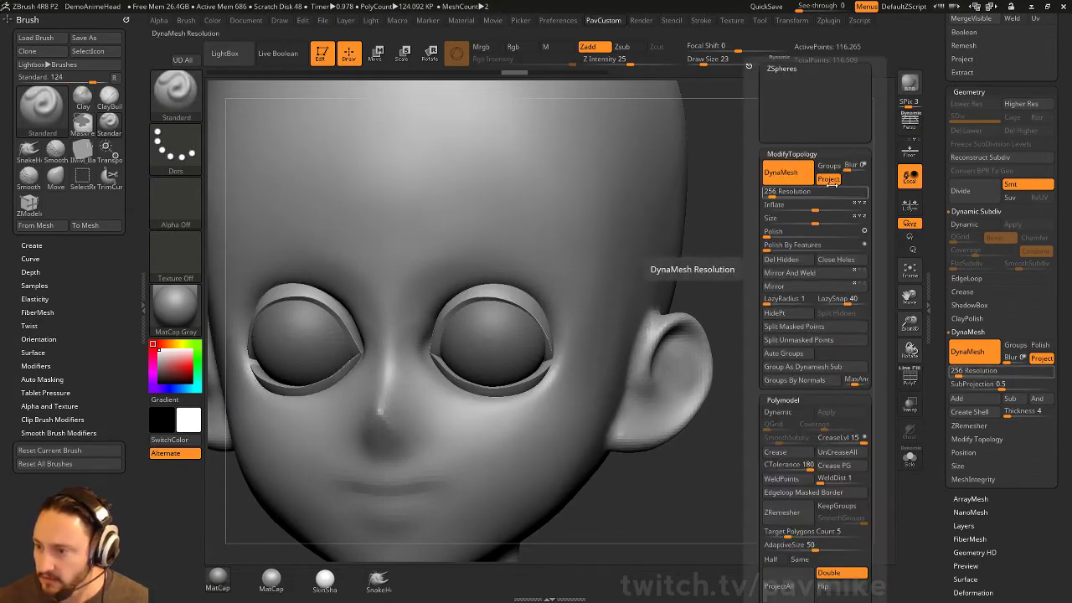
click(787, 192)
text(312)
key(Return)
key(shift)
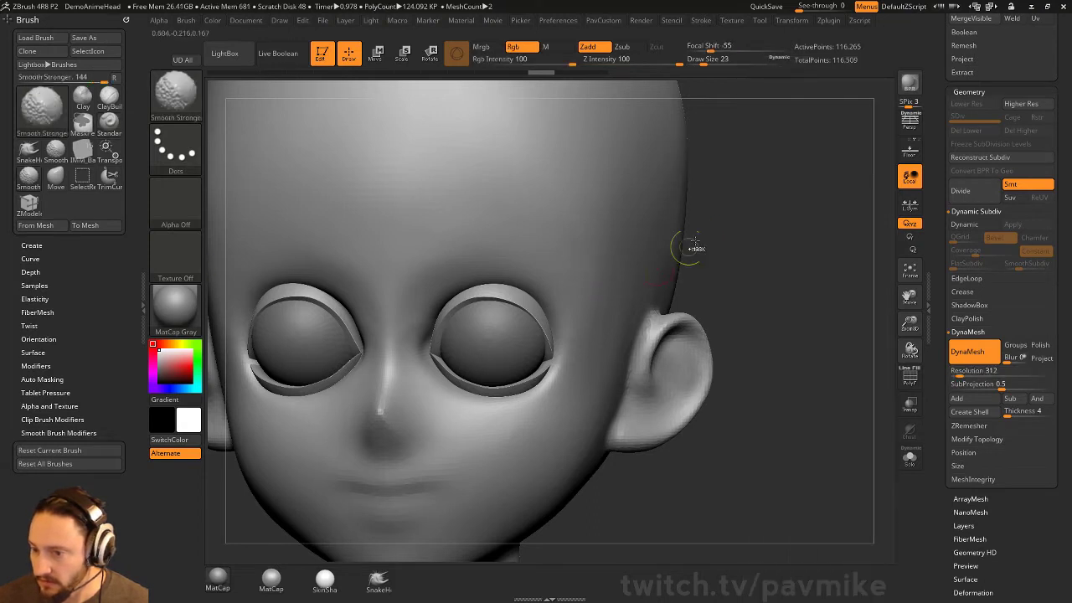
ctrl+drag(737, 277, 758, 288)
- Smooth the jagged seams where the upper and lower eyelids meet the face, using Smooth Stronger at draw sizes 18 and 12
mouse_move(443, 305)
shift+mouse_down()
mouse_move(452, 335)
mouse_move(503, 289)
shift+mouse_up()
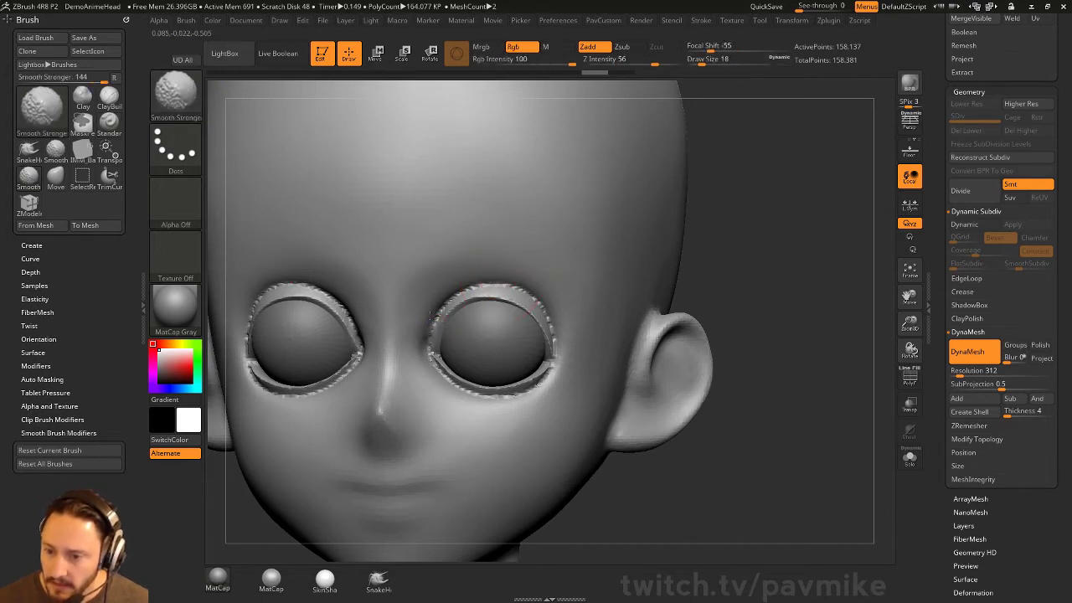
mouse_move(428, 338)
shift+mouse_down()
mouse_move(431, 319)
mouse_move(428, 329)
shift+mouse_up()
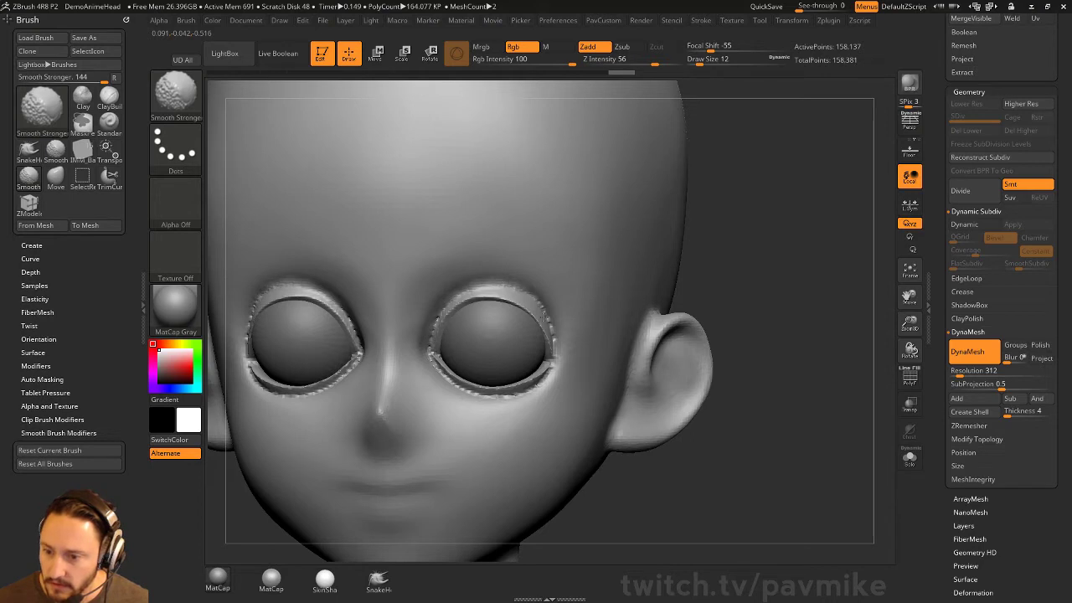
drag(737, 218, 787, 251)
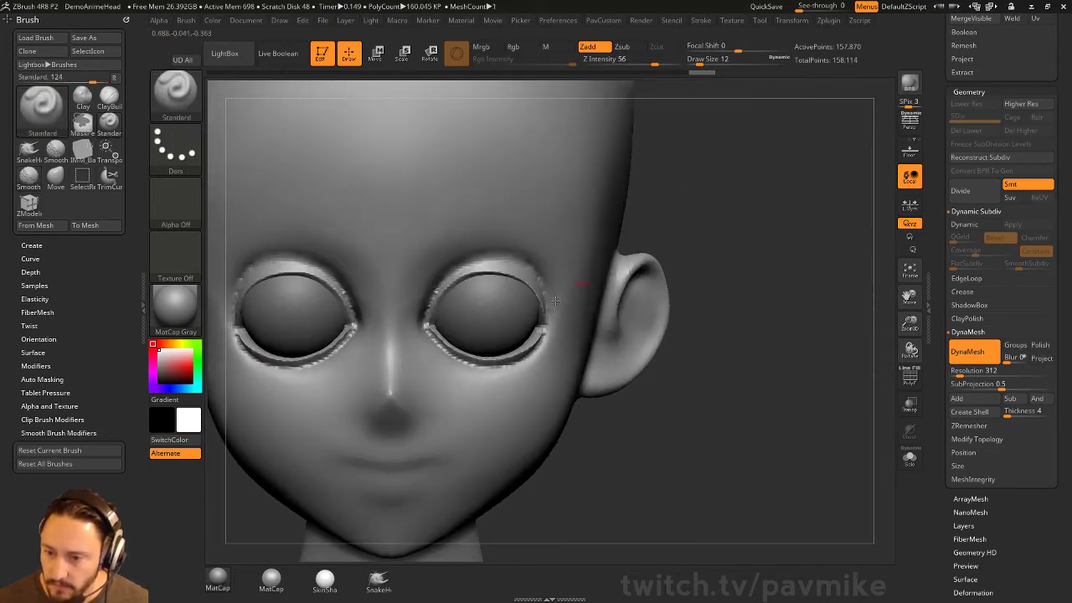
shift+drag(502, 381, 458, 364)
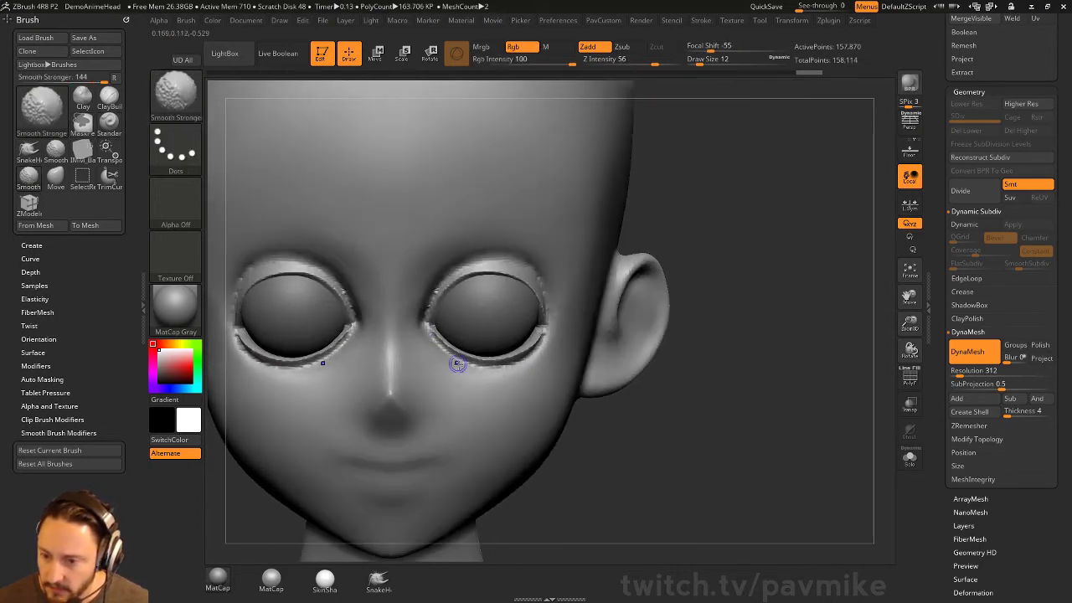
drag(742, 282, 562, 323)
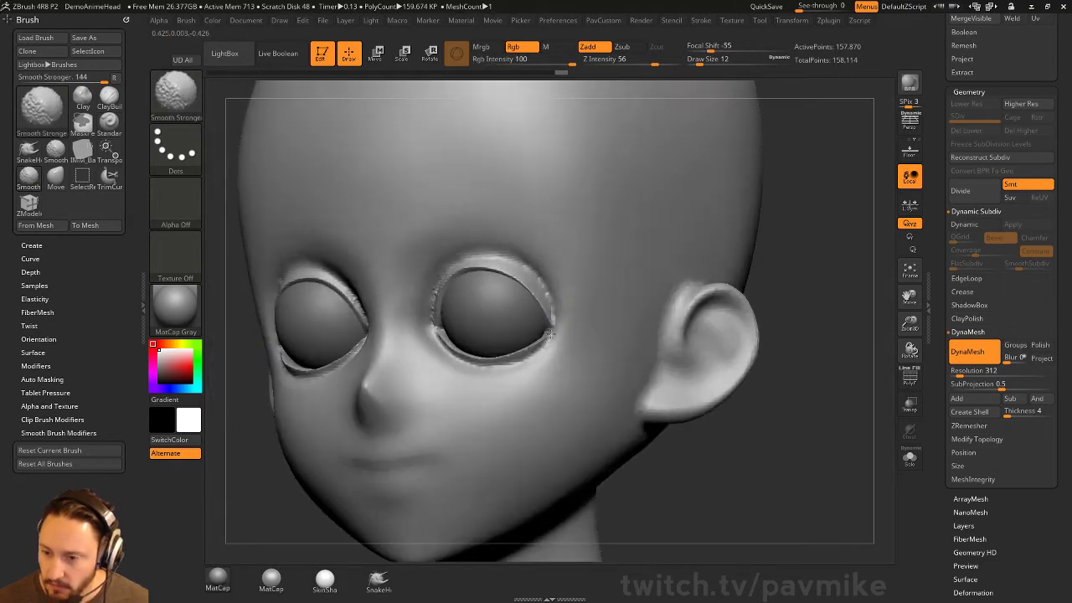
shift+drag(778, 252, 835, 242)
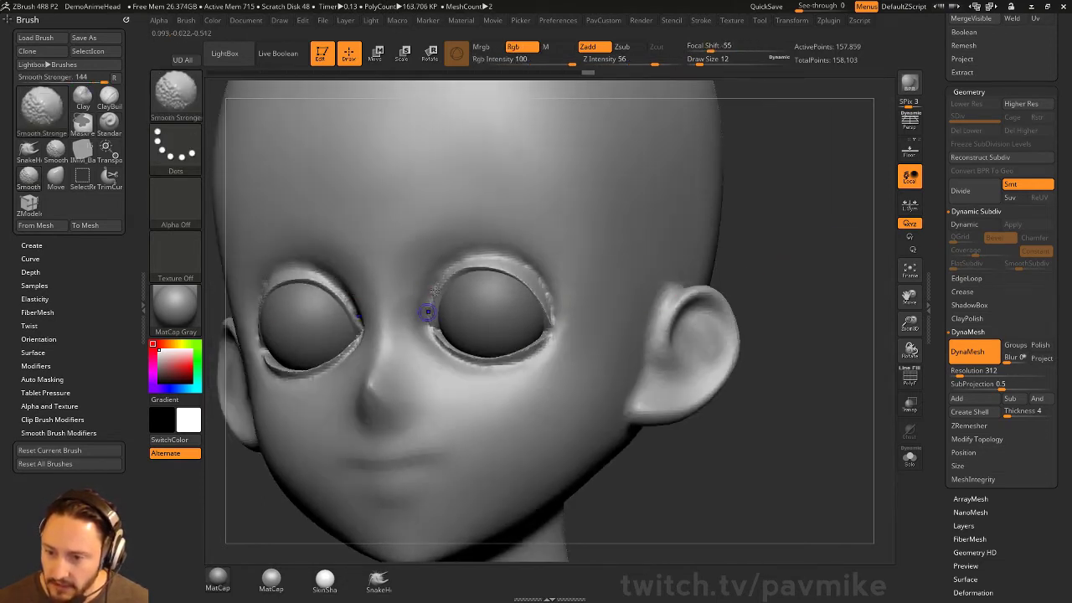
- Sculpt the nostrils into the underside of the nose with the Standard brush at draw size 17
mouse_move(776, 246)
mouse_down()
mouse_move(846, 241)
mouse_move(616, 235)
mouse_move(775, 269)
mouse_move(563, 330)
mouse_up()
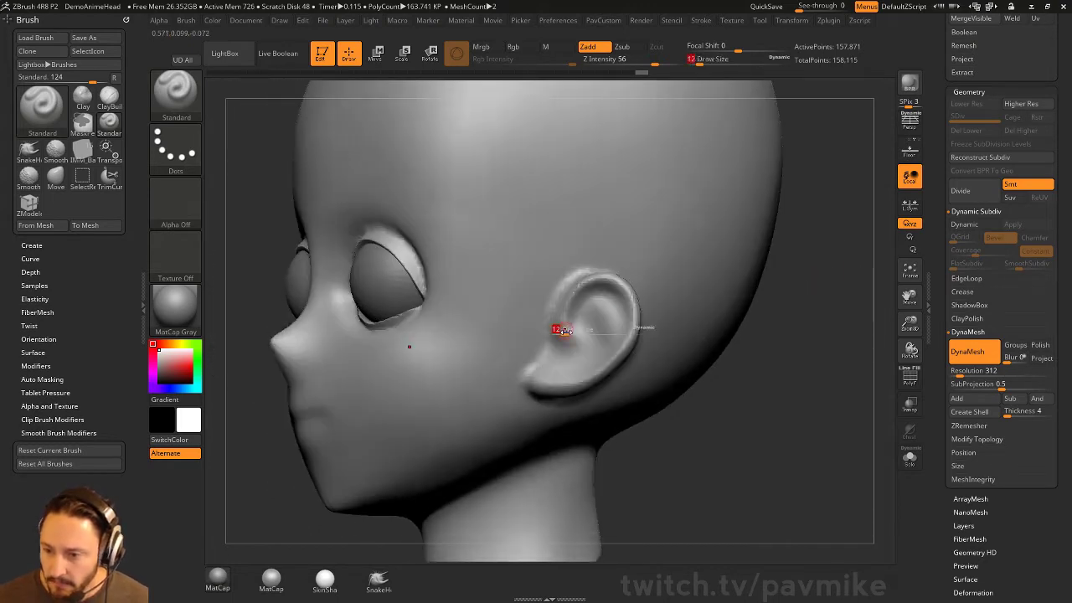
text(20)
key(Return)
mouse_move(861, 331)
mouse_down()
mouse_move(750, 327)
mouse_move(786, 331)
mouse_up()
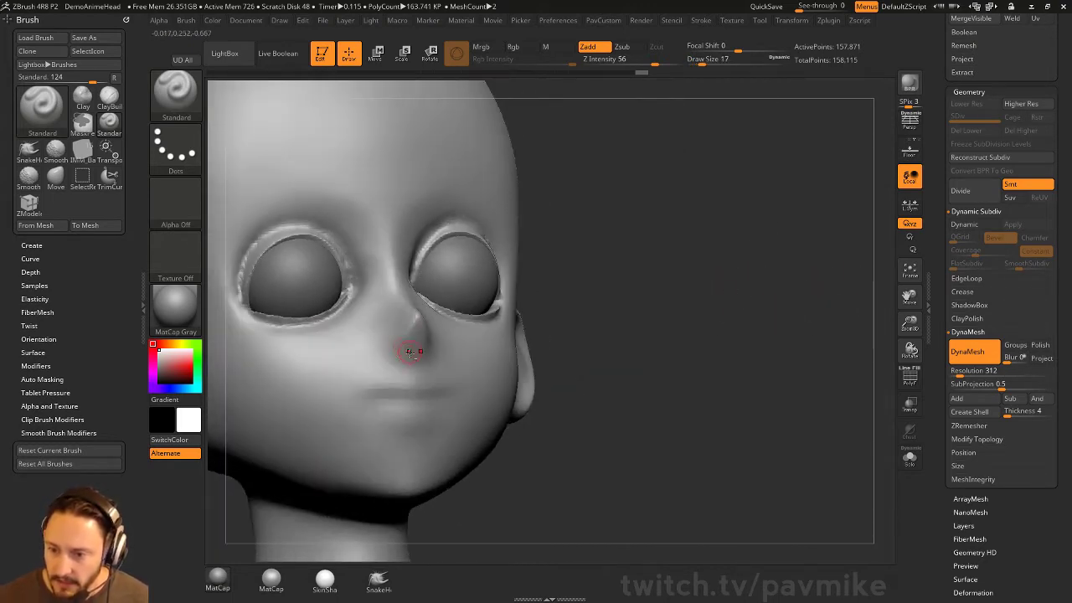
drag(601, 296, 426, 353)
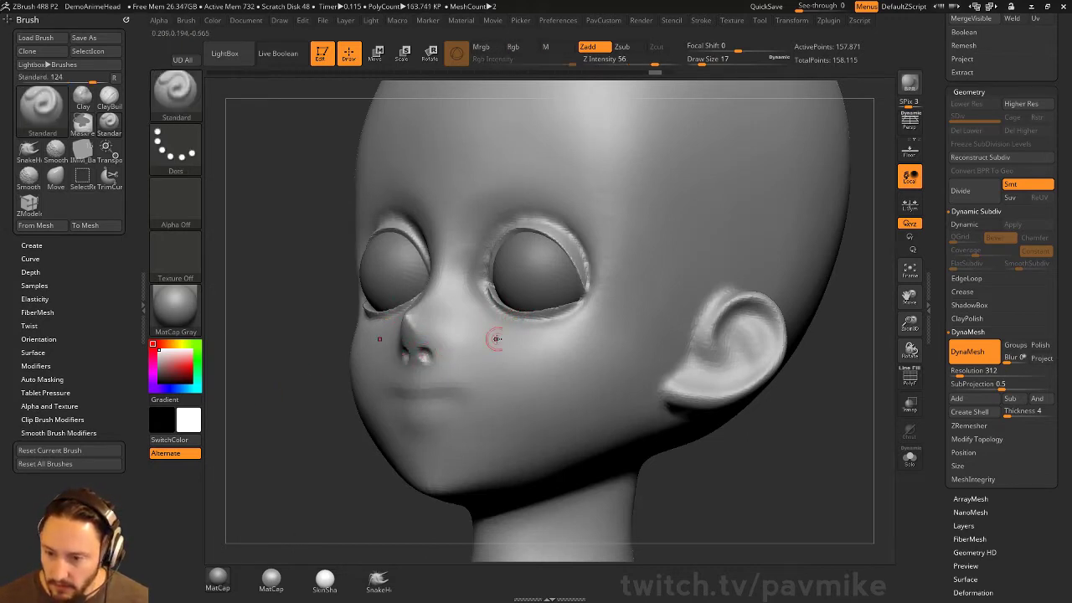
- Try pulling long curved spikes out of the cranium with the SnakeHook brush at draw size 87
mouse_move(495, 337)
alt+mouse_down()
mouse_move(823, 254)
mouse_move(706, 369)
alt+mouse_up()
key(b)
key(s)
key(h)
drag(401, 521, 469, 287)
key(s)
drag(469, 287, 474, 287)
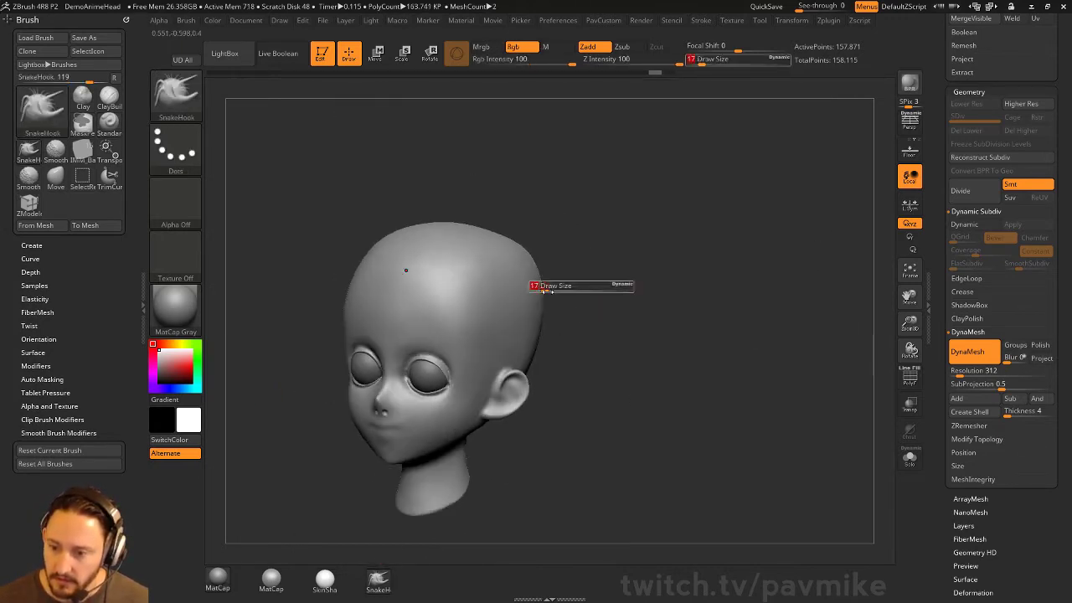
drag(381, 231, 378, 164)
drag(514, 268, 594, 193)
drag(536, 331, 573, 351)
drag(484, 277, 479, 191)
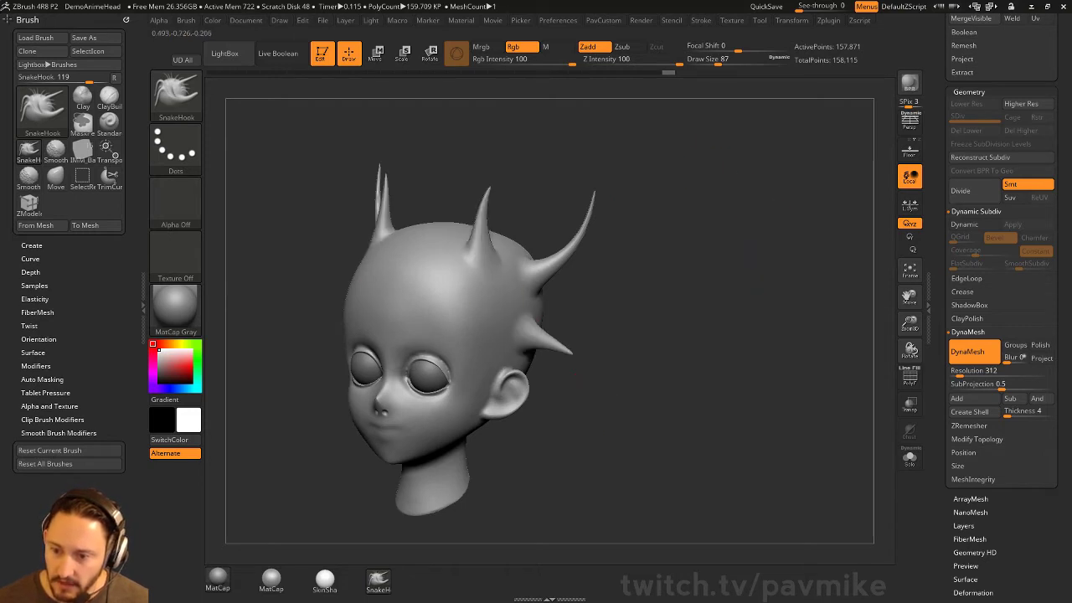
- Undo the SnakeHook spikes on the cranium
drag(661, 331, 623, 339)
key(ctrl+z)
key(ctrl+z)
key(ctrl+z)
key(ctrl+z)
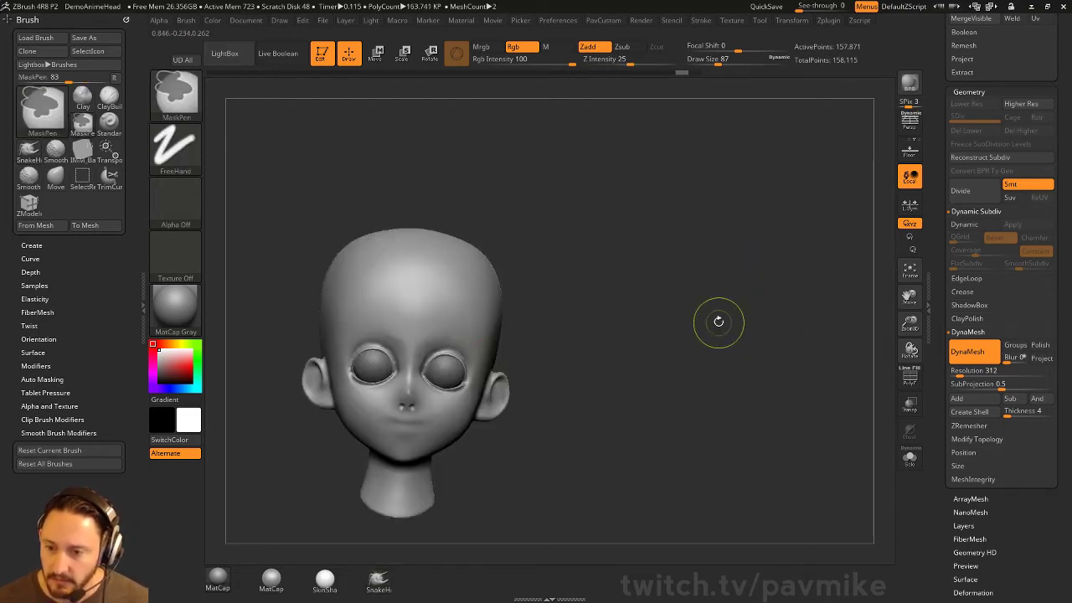
- Carve creases around the nostril wings with the DamStandard brush at draw size 27
mouse_move(720, 318)
mouse_down()
mouse_move(725, 424)
mouse_move(782, 240)
mouse_move(734, 257)
mouse_move(720, 276)
mouse_up()
key(b)
key(d)
key(s)
key(s)
mouse_move(507, 403)
mouse_down()
mouse_move(463, 402)
mouse_move(502, 382)
mouse_move(503, 412)
mouse_move(583, 347)
mouse_up()
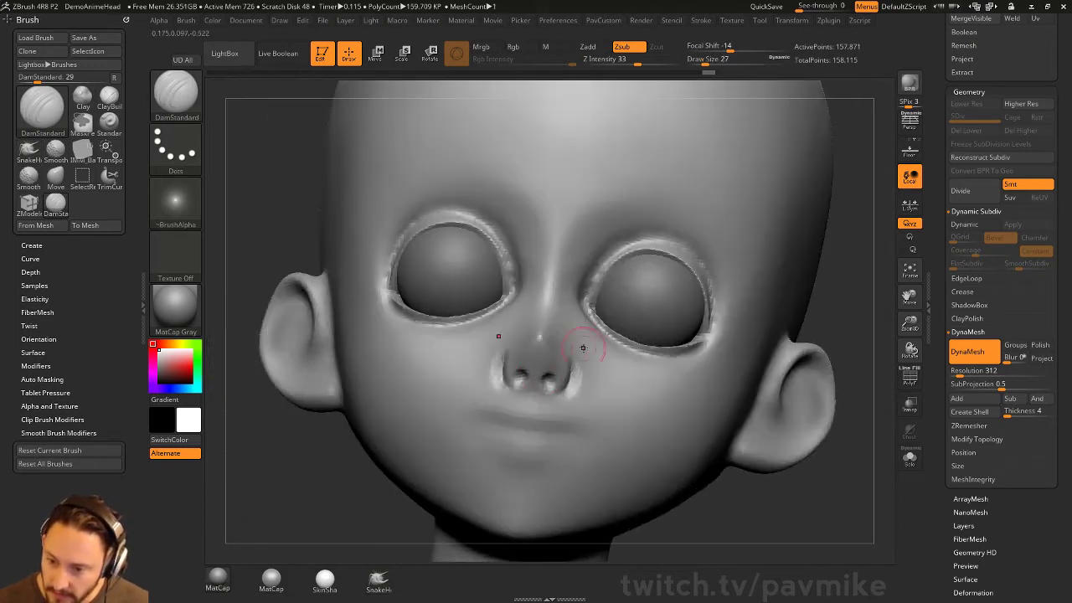
drag(568, 393, 573, 393)
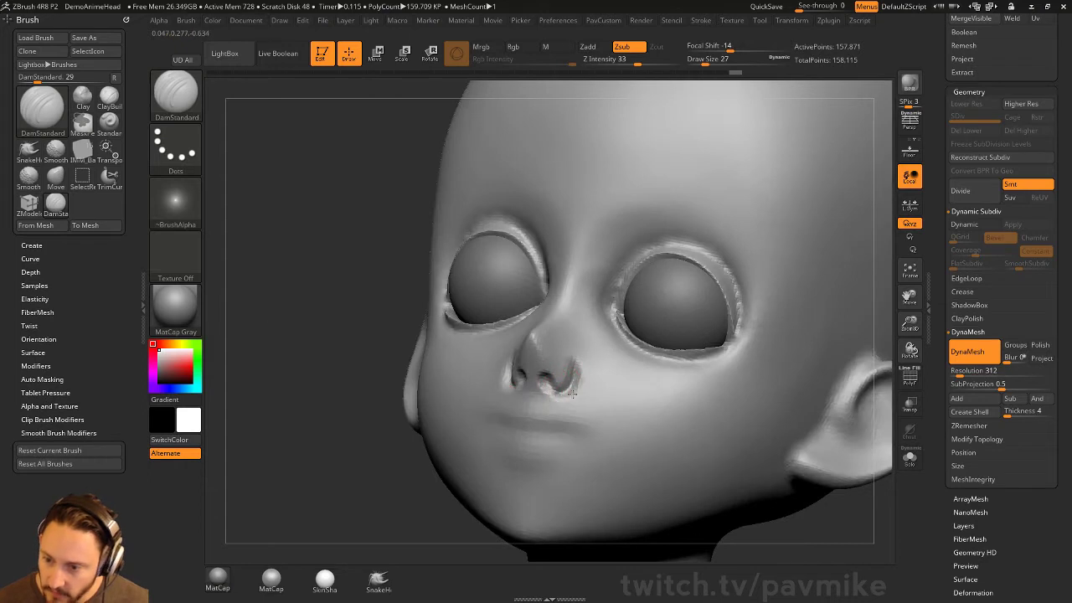
- Refine the base of the nose and the area just beneath the nostrils with the Standard brush at draw size 23
mouse_move(473, 448)
mouse_down()
mouse_move(421, 383)
mouse_move(451, 402)
mouse_move(517, 311)
mouse_move(492, 318)
mouse_move(496, 356)
mouse_up()
key(b)
key(s)
key(t)
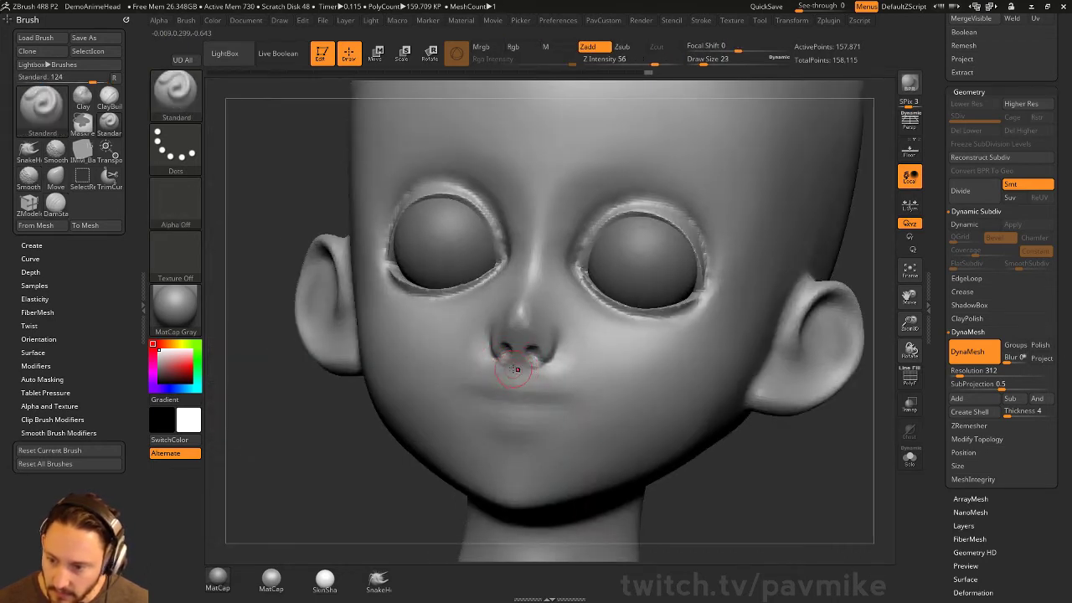
- Cut a sharper, curved line between the lips with the DamStandard brush at draw sizes 25 and 31
mouse_move(356, 471)
mouse_down()
mouse_move(330, 444)
mouse_move(651, 321)
mouse_move(665, 353)
mouse_move(360, 366)
mouse_up()
key(b)
key(d)
key(s)
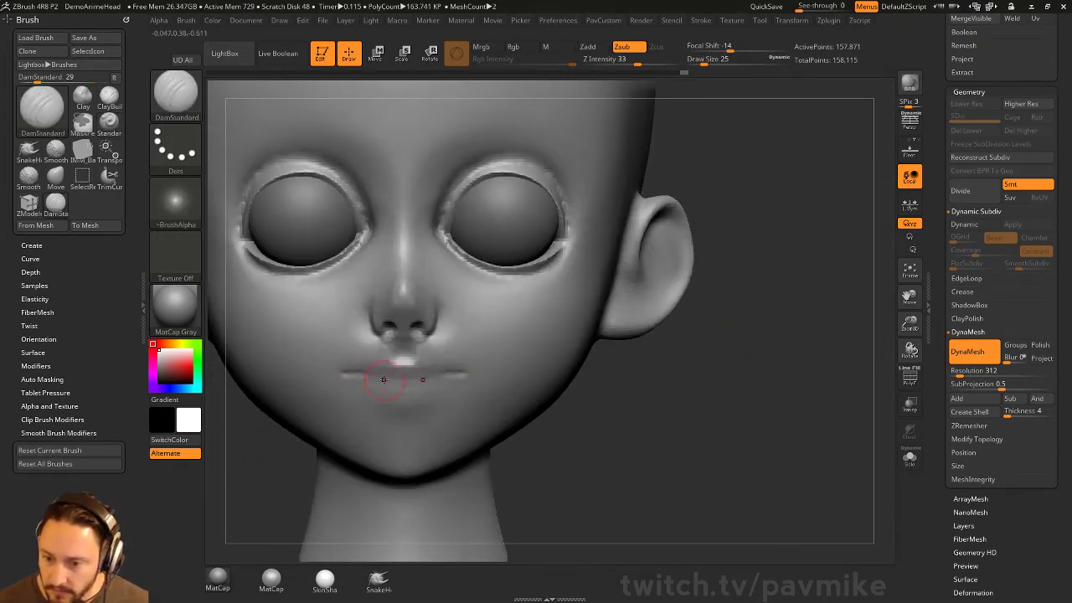
drag(591, 407, 410, 385)
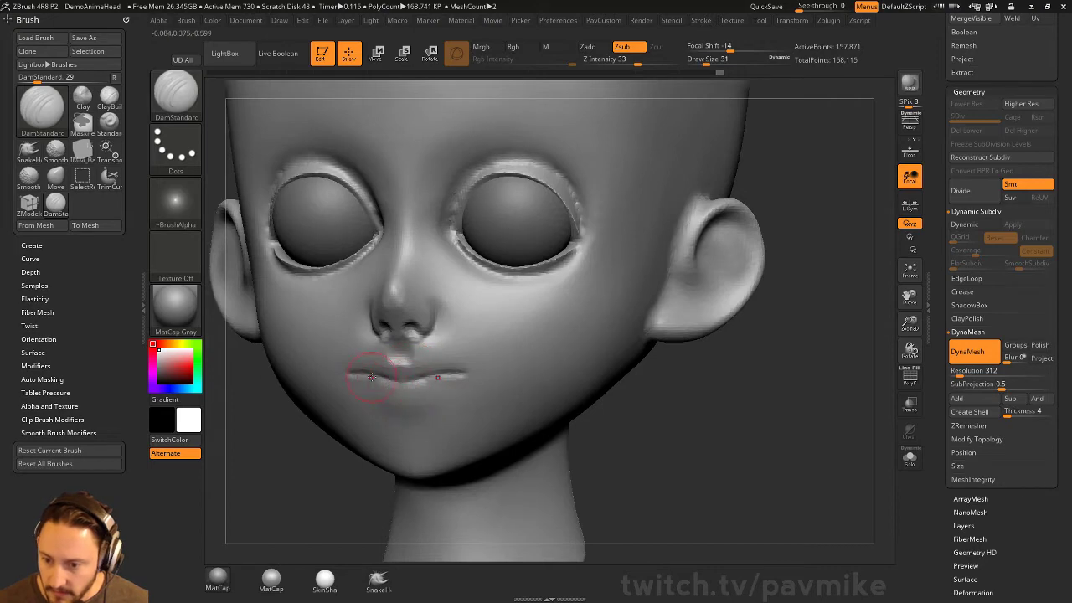
key(b)
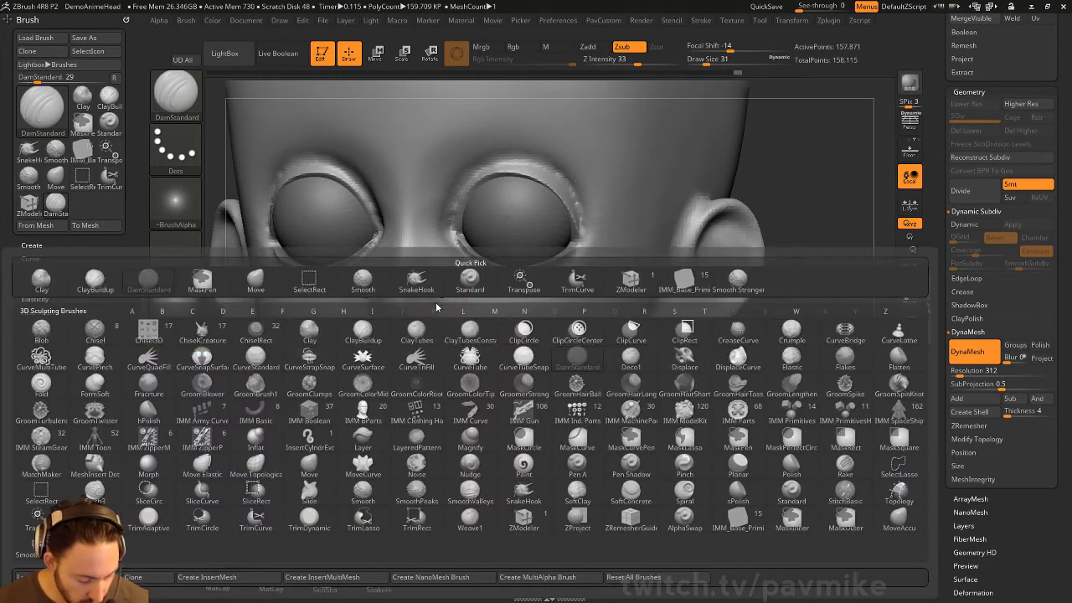
key(d)
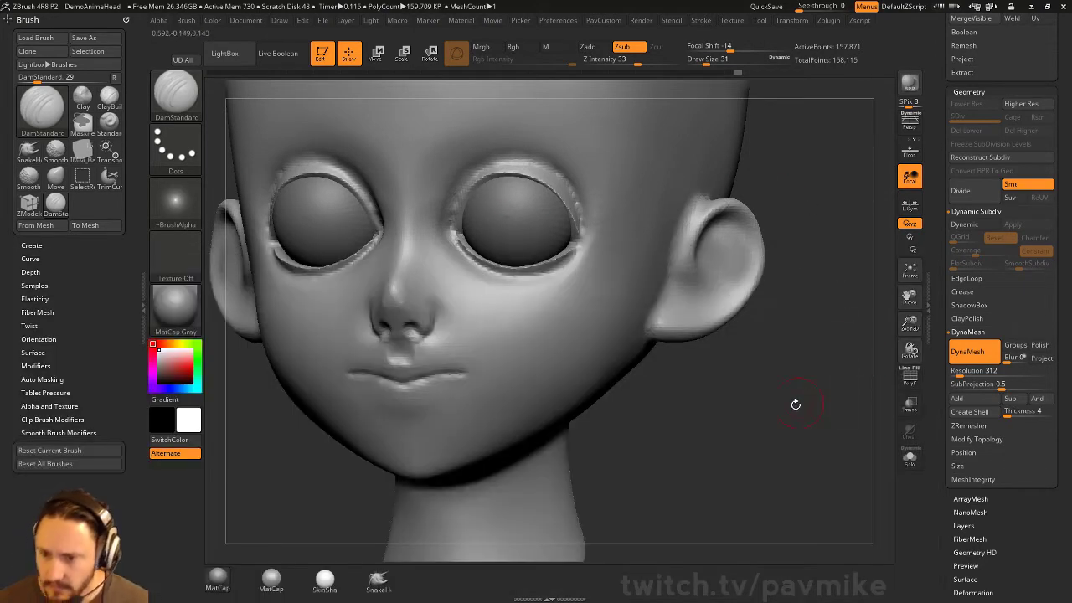
drag(795, 402, 791, 394)
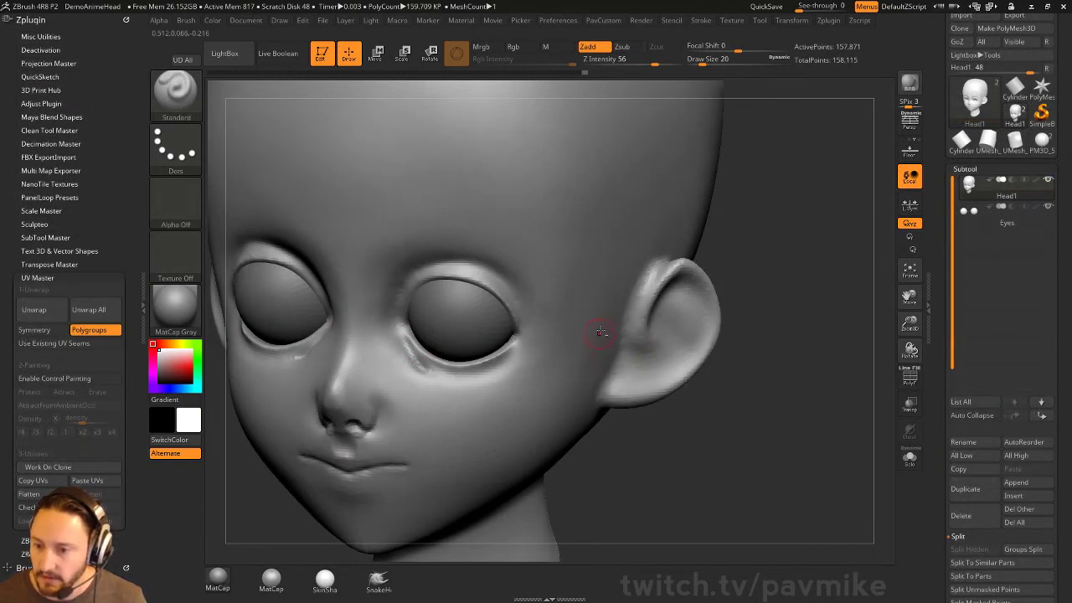
- Rework the rough area below the inner eye corners with the Clay brush at draw size 29 and smooth it into the cheeks
key(q)
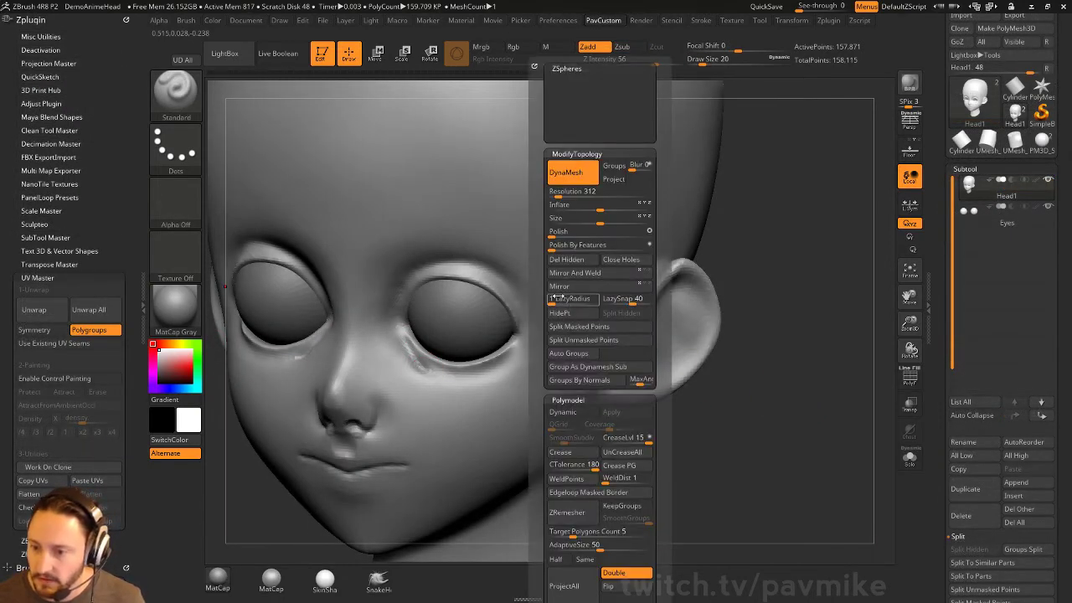
key(q)
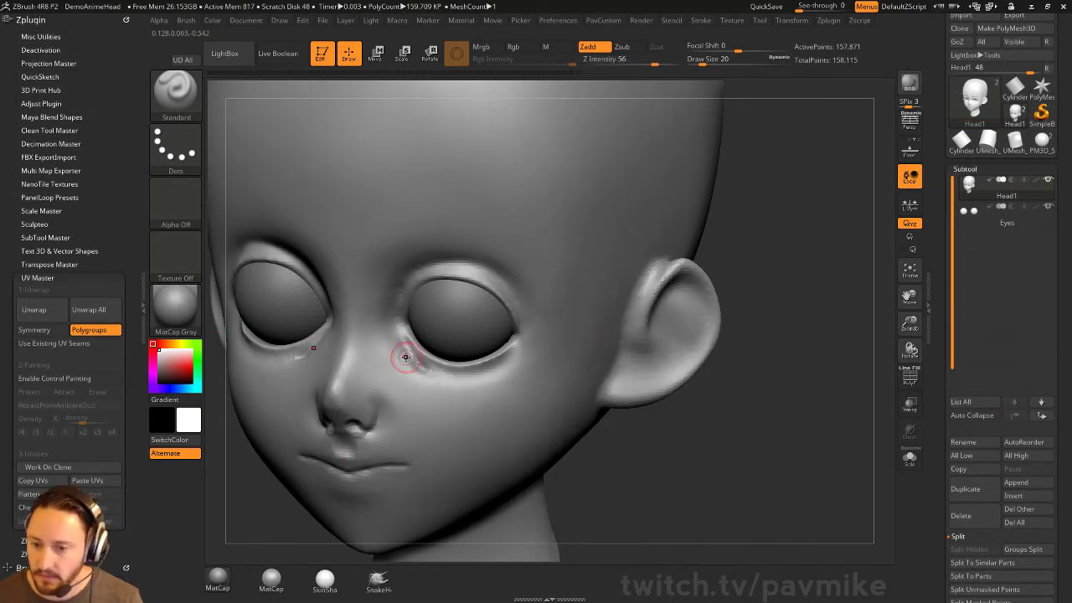
mouse_move(405, 357)
mouse_down()
mouse_move(450, 380)
mouse_move(393, 337)
mouse_up()
mouse_move(779, 318)
mouse_down()
mouse_move(805, 292)
mouse_move(427, 359)
mouse_up()
key(b)
key(c)
key(l)
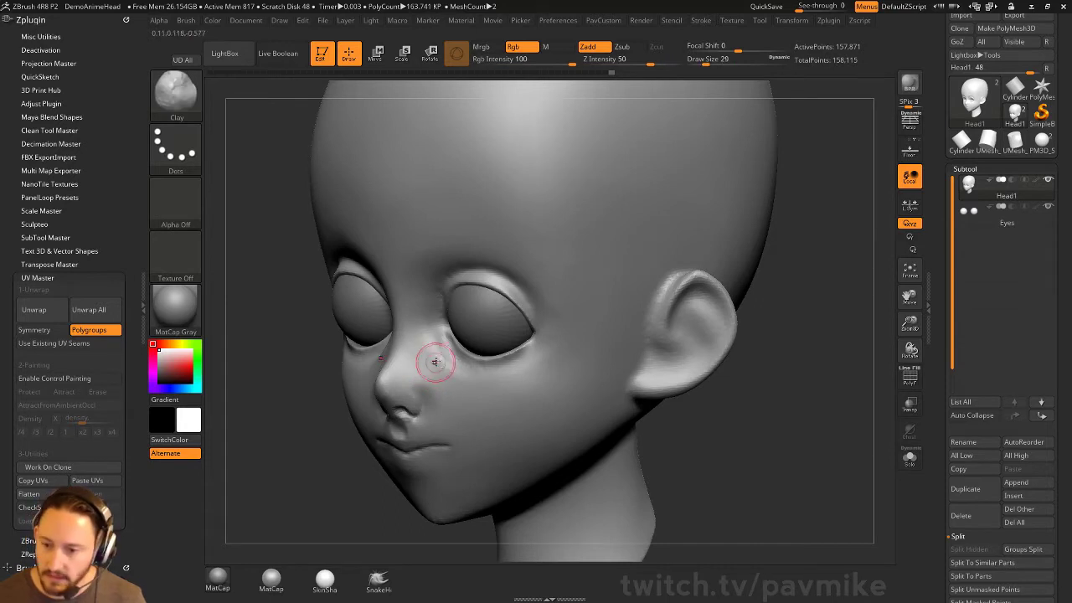
drag(317, 431, 402, 410)
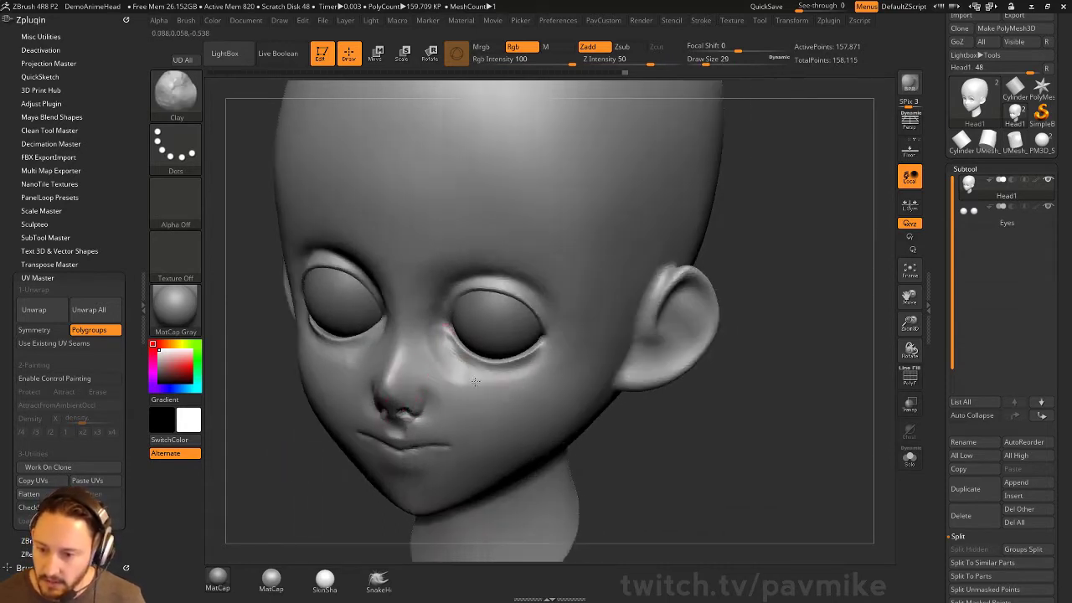
drag(770, 313, 606, 179)
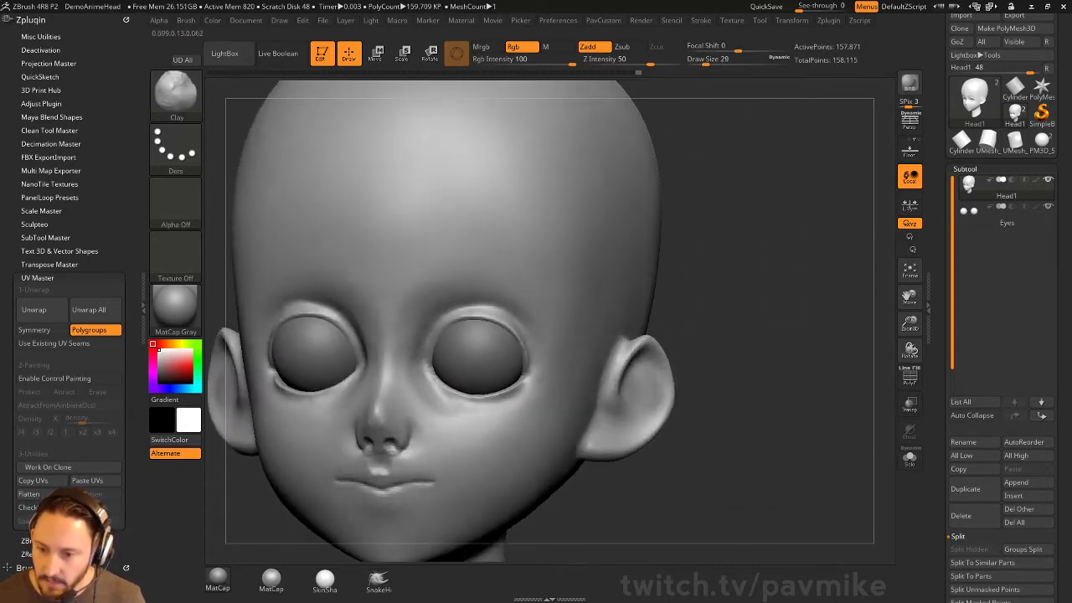
key(shift)
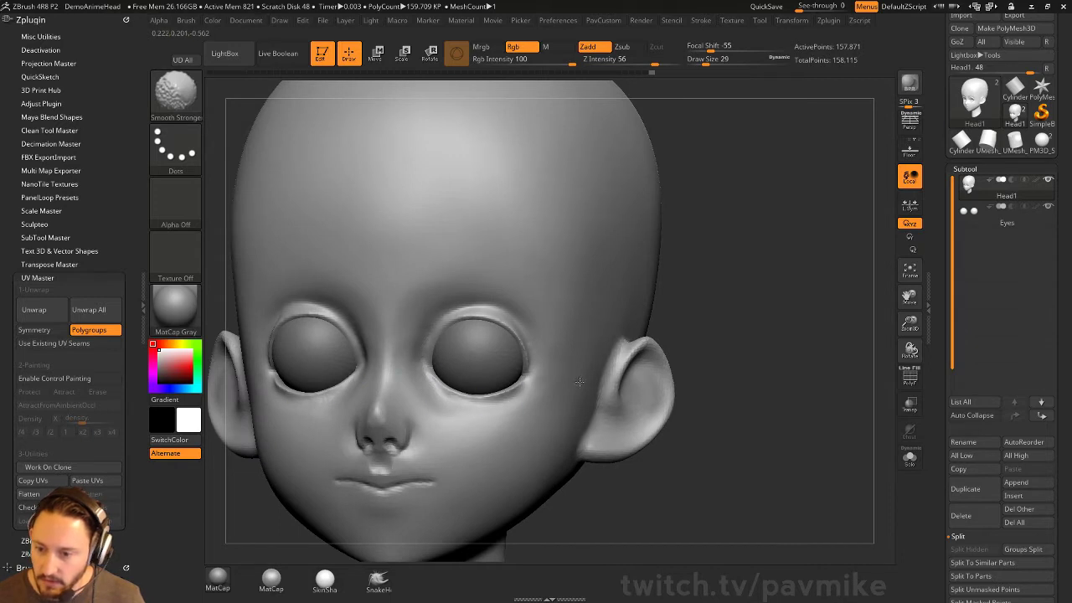
- Carve the inner groove along the front and upper rim of the ear with the DamStandard brush at draw size 37
mouse_move(804, 352)
mouse_down()
mouse_move(731, 286)
mouse_move(586, 354)
mouse_move(641, 321)
mouse_up()
key(b)
key(d)
key(s)
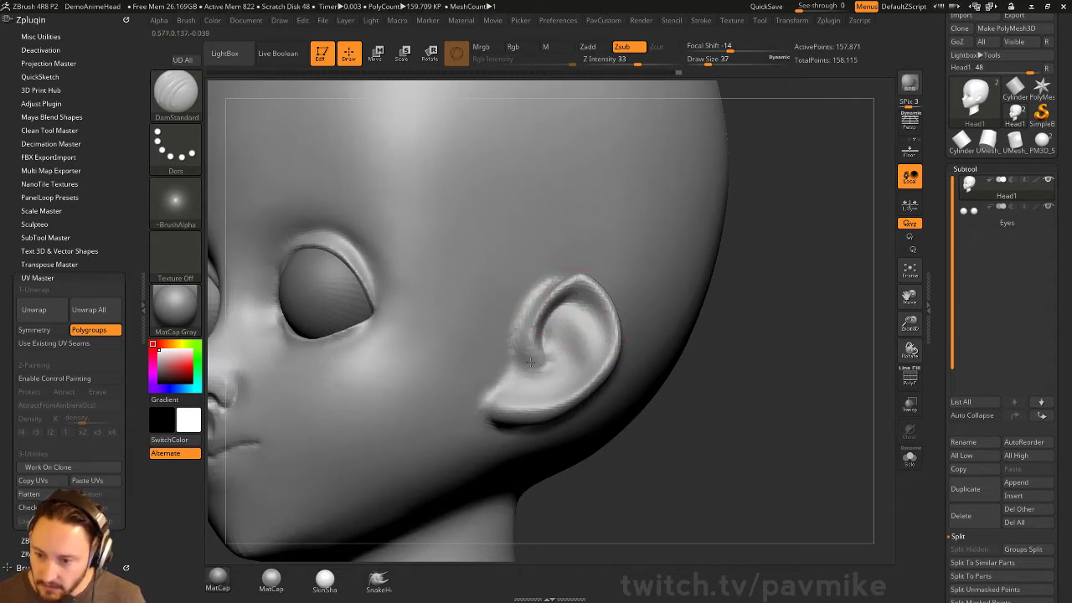
drag(562, 358, 573, 309)
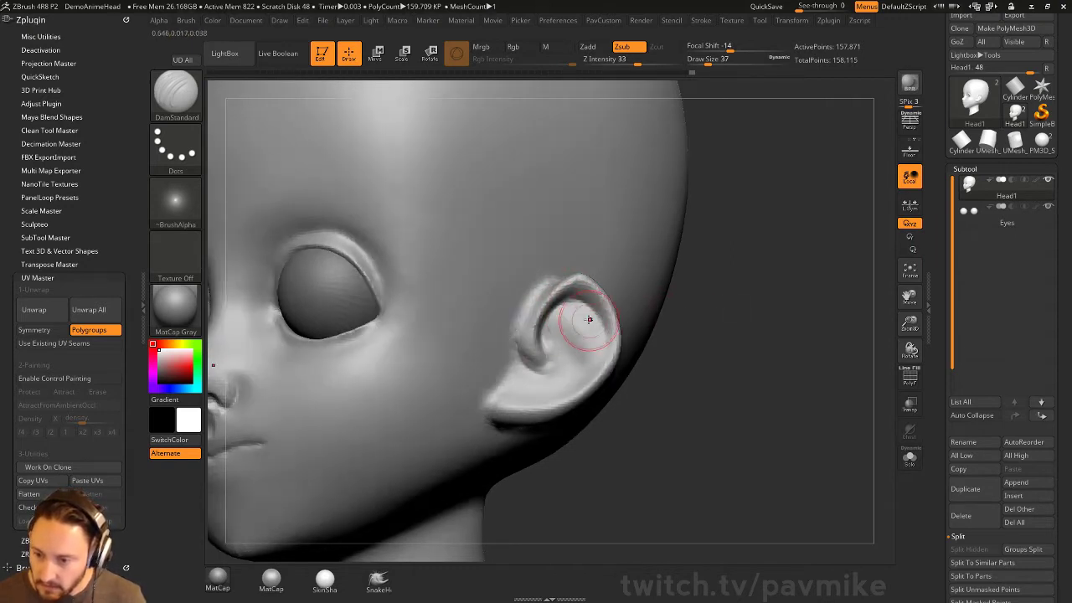
- Sculpt the curved inner folds of the ear with the Standard brush at draw size 23 and soften them with smoothing
drag(691, 340, 564, 335)
key(ctrl)
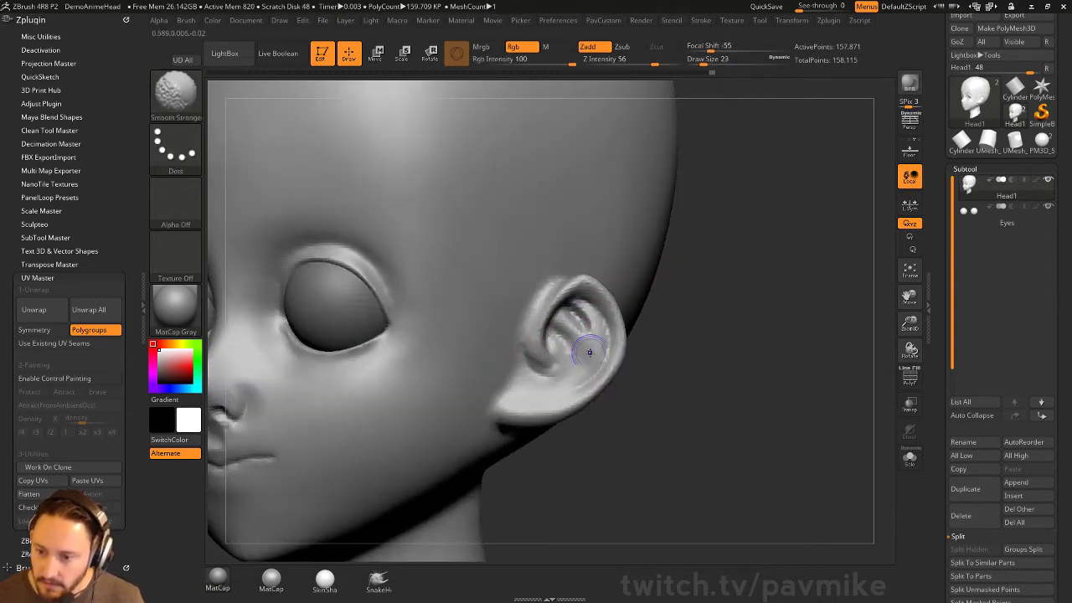
drag(650, 60, 644, 60)
drag(680, 159, 555, 352)
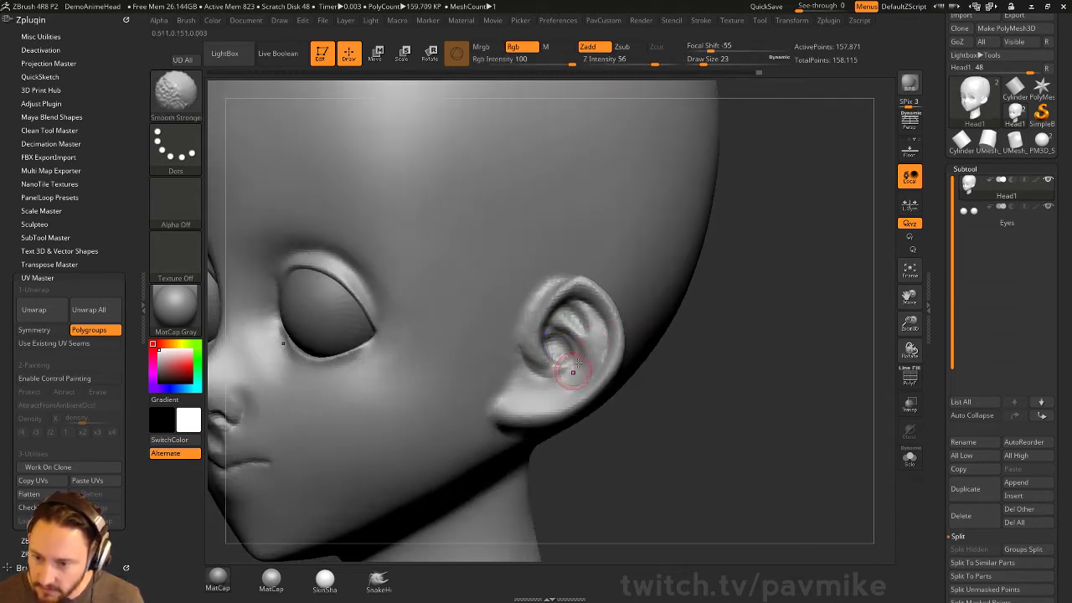
drag(562, 358, 555, 312)
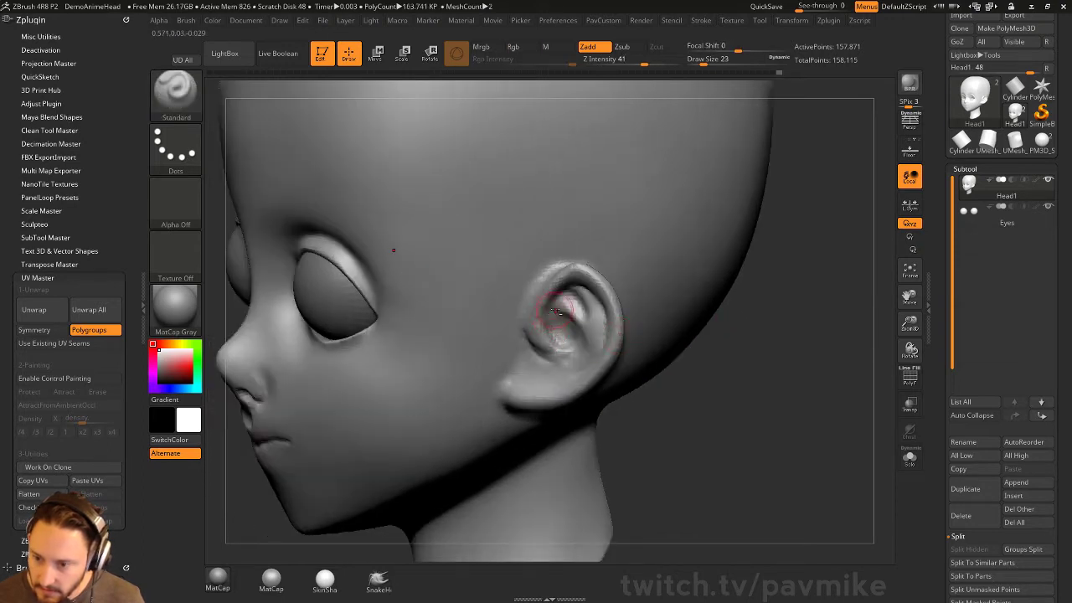
mouse_move(571, 350)
mouse_down()
mouse_move(551, 354)
mouse_move(575, 310)
mouse_up()
- Deepen the groove beneath the ear's upper rim with the DamStandard brush at draw size 29
key(b)
key(d)
key(s)
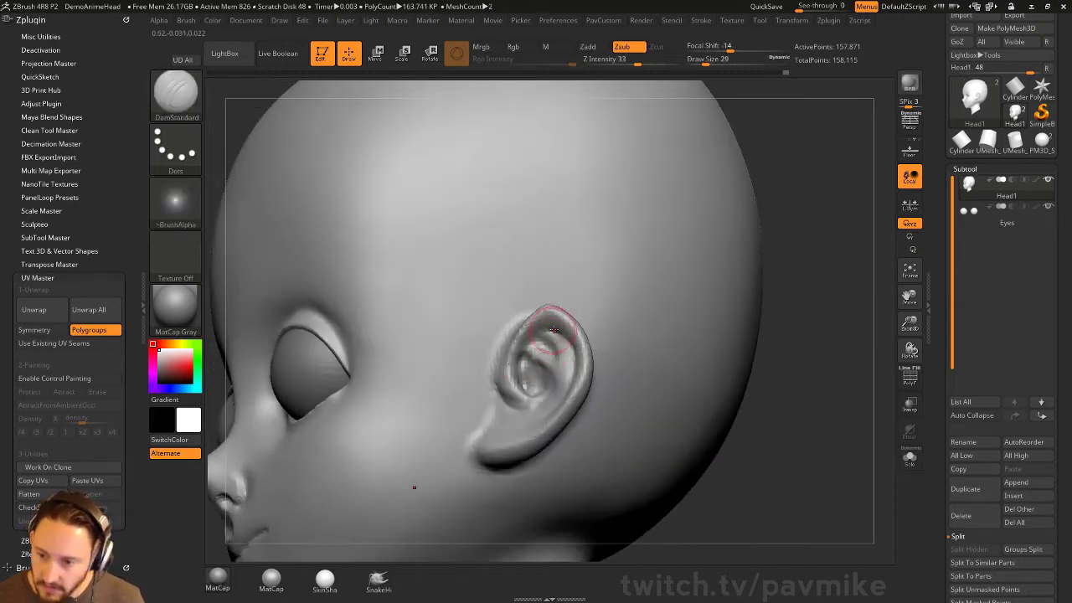
drag(787, 339, 572, 373)
- Build up the tragus at the front of the ear and hollow the notch beside it with the Standard brush at draw size 25
key(b)
key(s)
key(t)
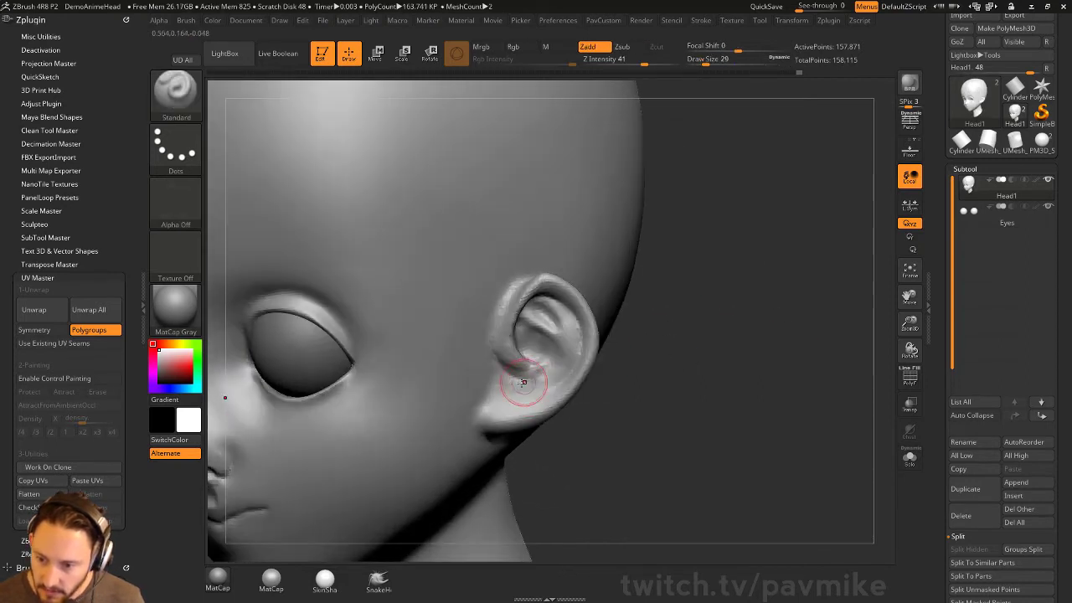
key(s)
drag(486, 360, 491, 360)
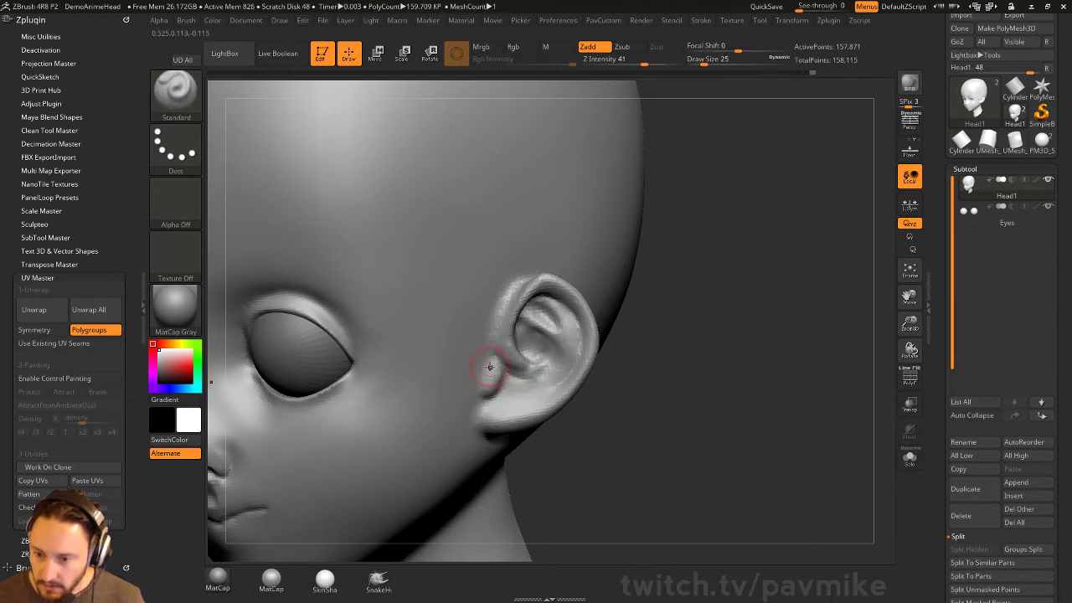
drag(681, 378, 536, 382)
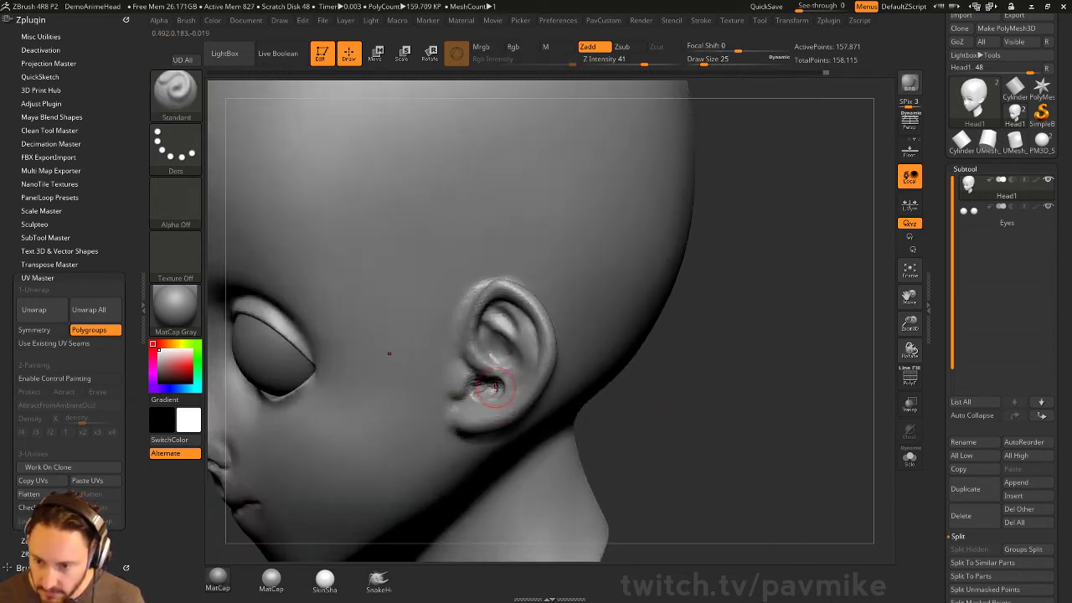
drag(707, 343, 683, 333)
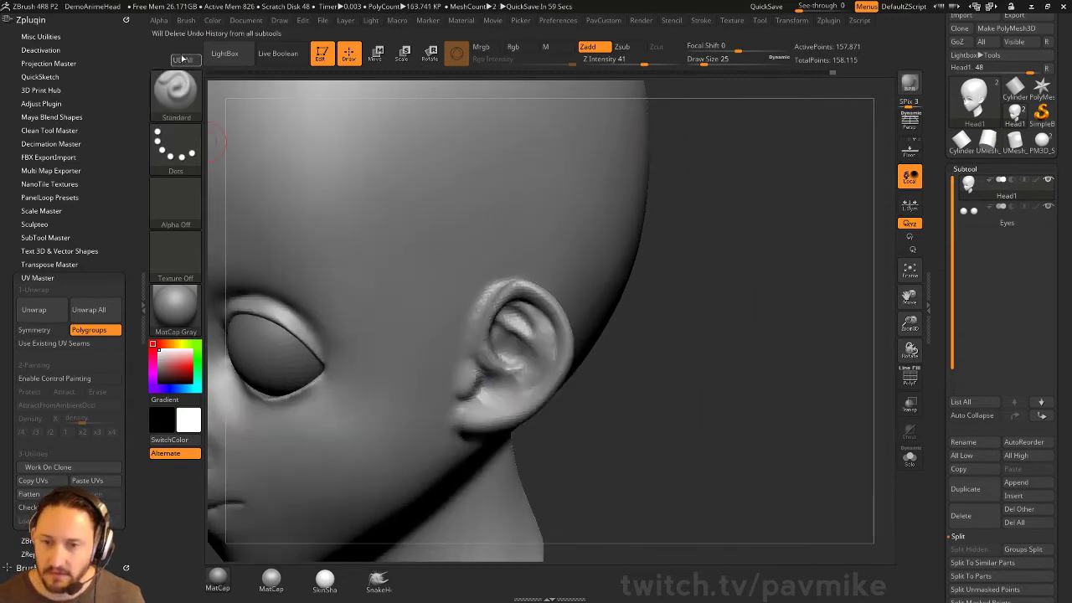
- Deepen the notch below the tragus with the Standard brush at Z Intensity 36 and draw size 23
click(187, 21)
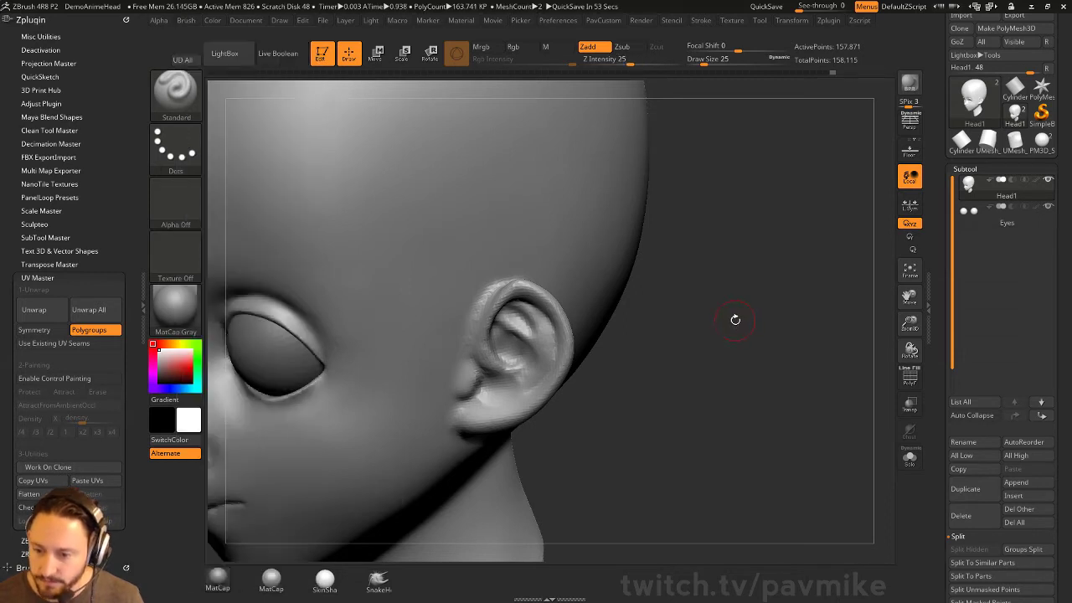
drag(734, 315, 474, 395)
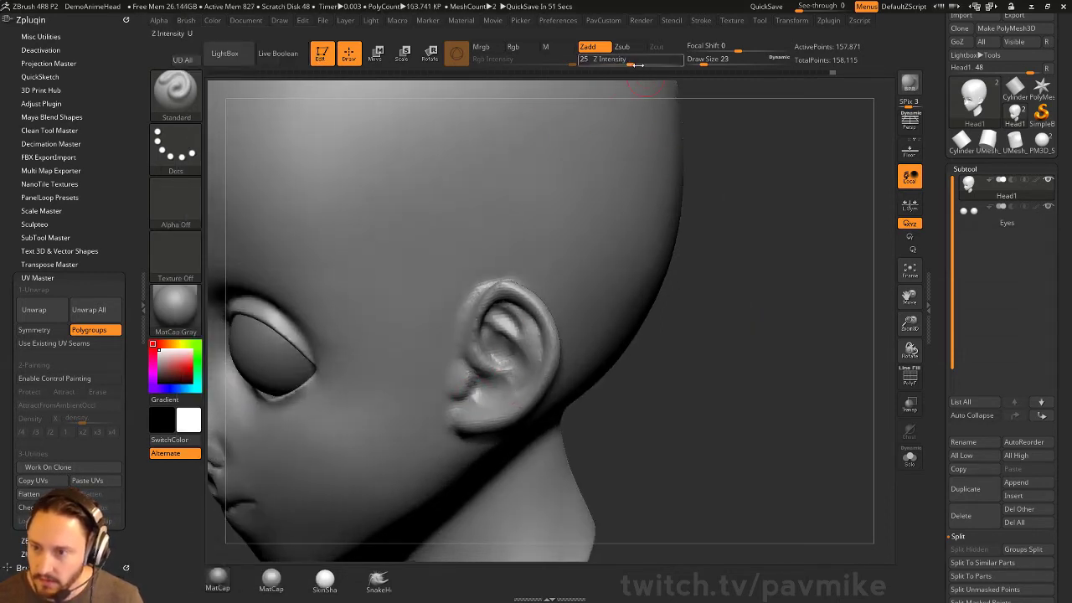
key(space)
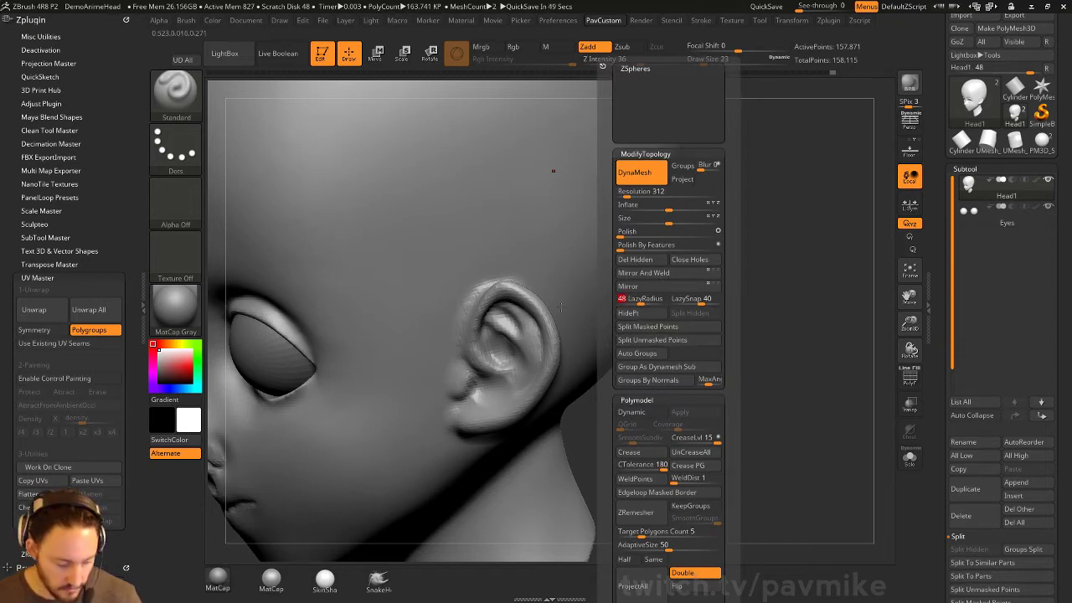
drag(728, 328, 479, 389)
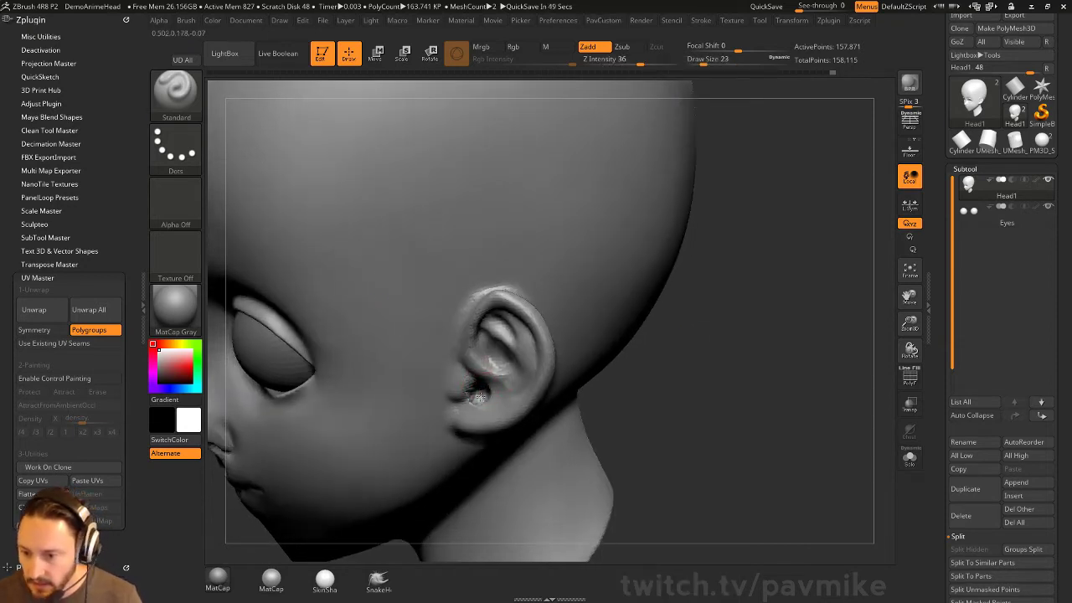
drag(665, 373, 566, 350)
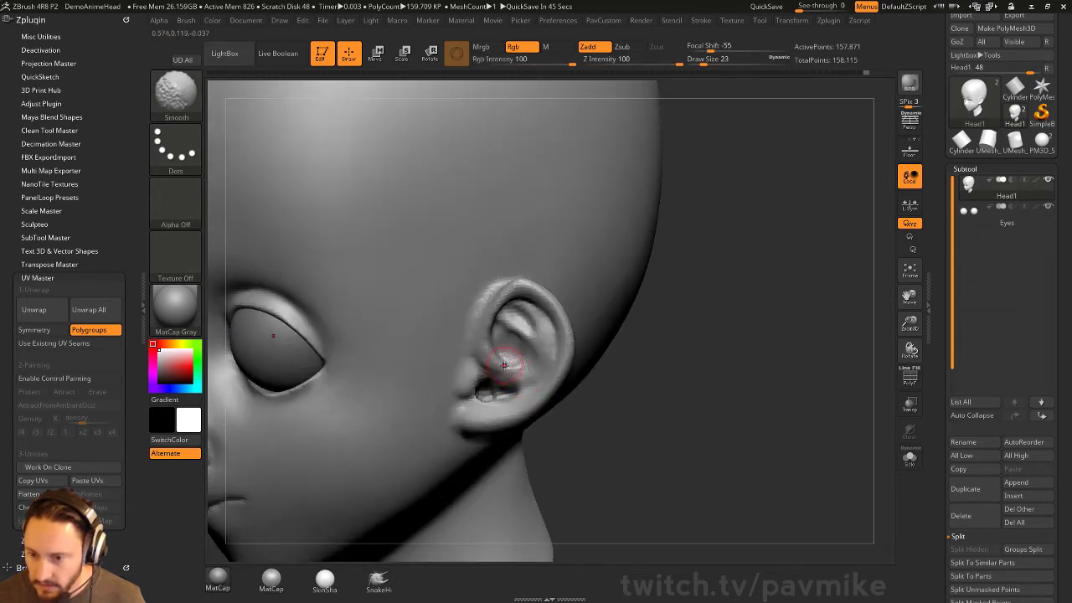
- Shape the tragus and the front edge of the ear opening with the Standard brush at draw size 23
drag(654, 361, 494, 359)
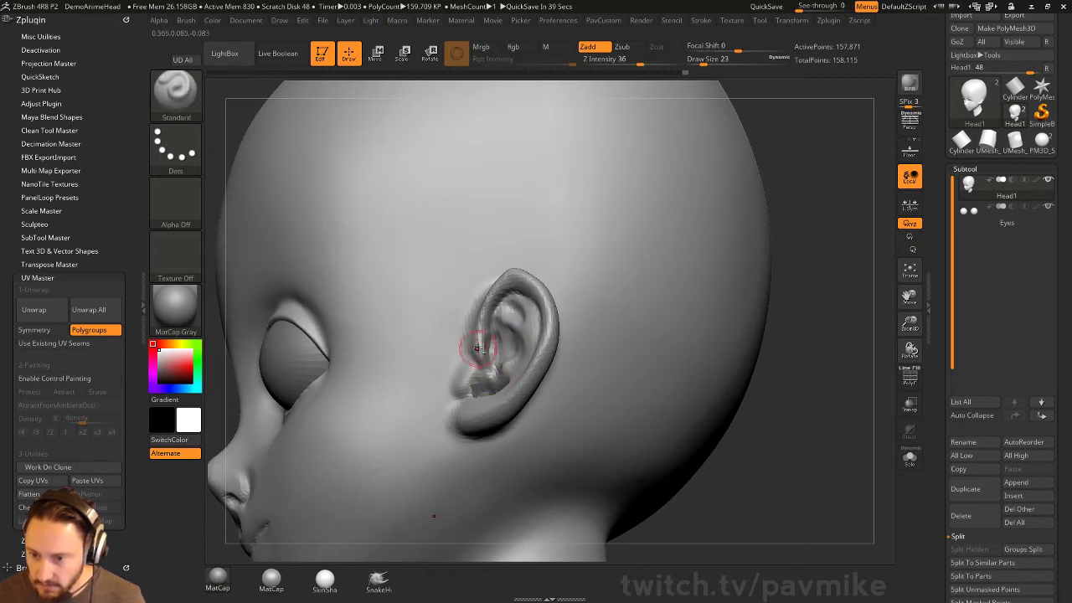
drag(497, 356, 488, 357)
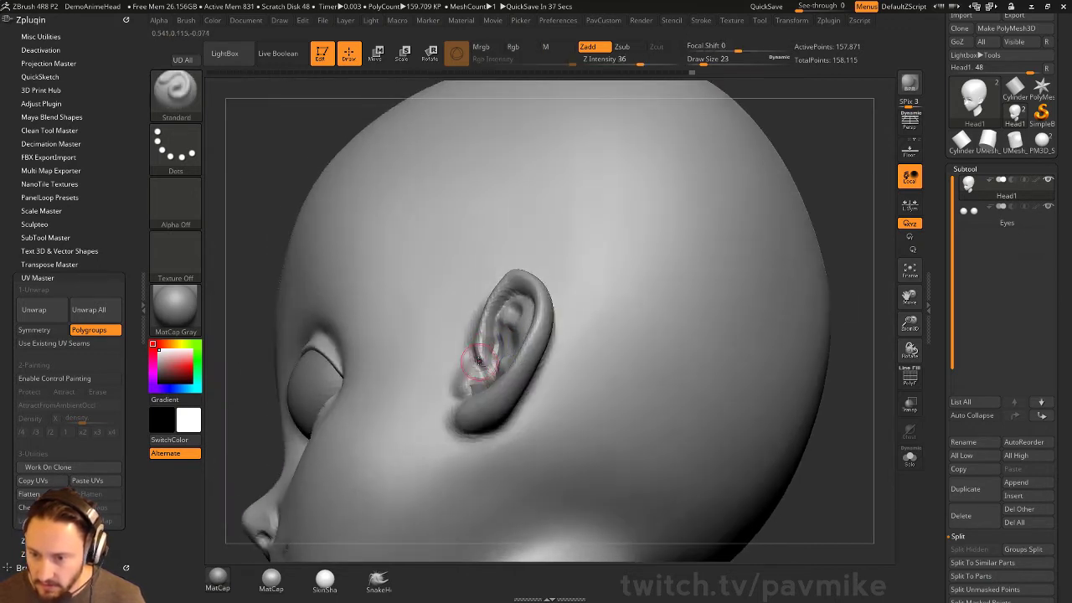
key(bracketleft)
drag(479, 350, 490, 354)
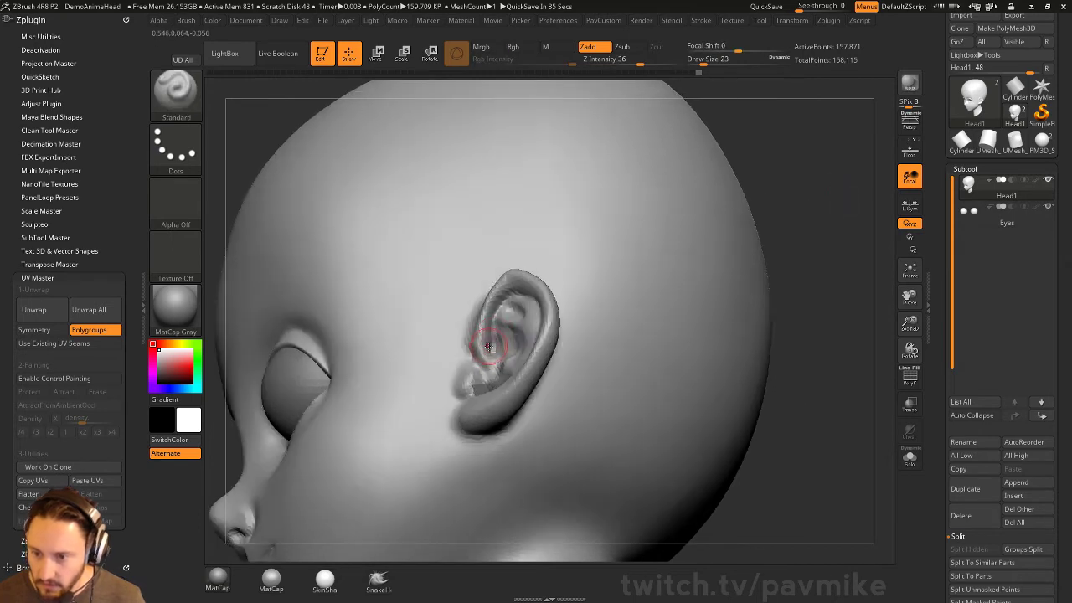
- Refine the hollow behind the tragus with the Standard brush at draw size 17 and recompute the head's DynaMesh
mouse_move(804, 218)
mouse_down()
mouse_move(840, 256)
mouse_move(787, 268)
mouse_up()
shift+drag(508, 359, 480, 370)
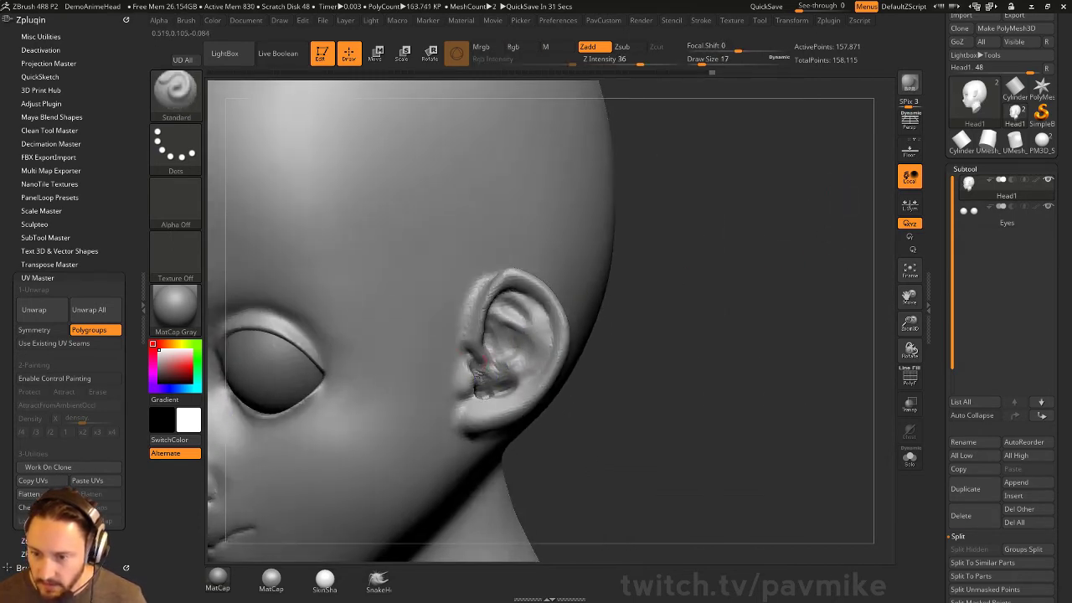
mouse_move(484, 361)
right_down()
mouse_move(510, 352)
mouse_move(477, 373)
right_up()
right_drag(541, 343, 494, 368)
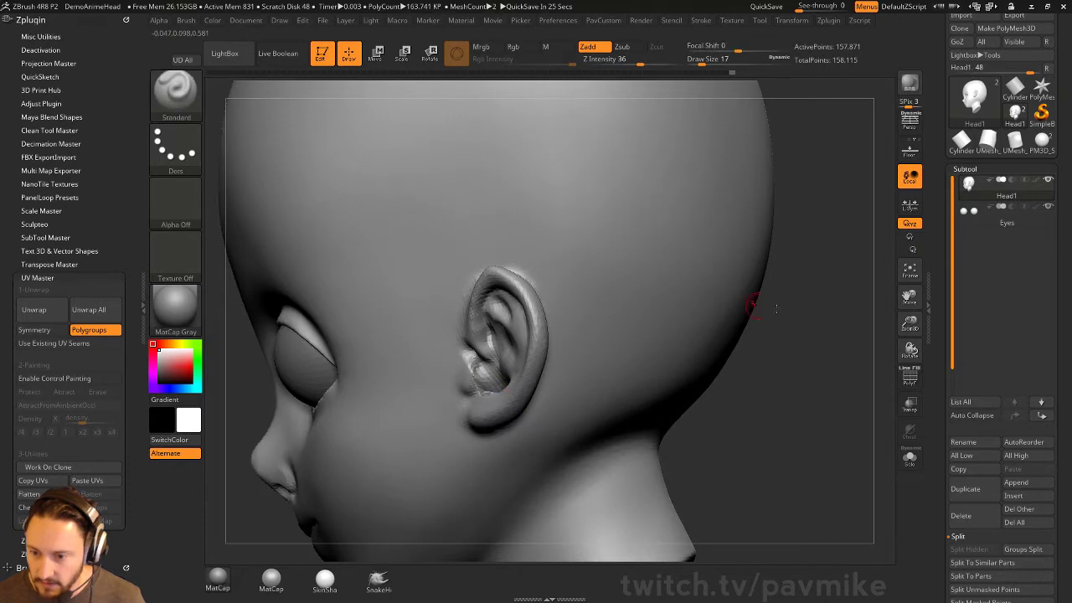
mouse_move(754, 306)
right_down()
mouse_move(494, 379)
mouse_move(537, 337)
right_up()
key(shift)
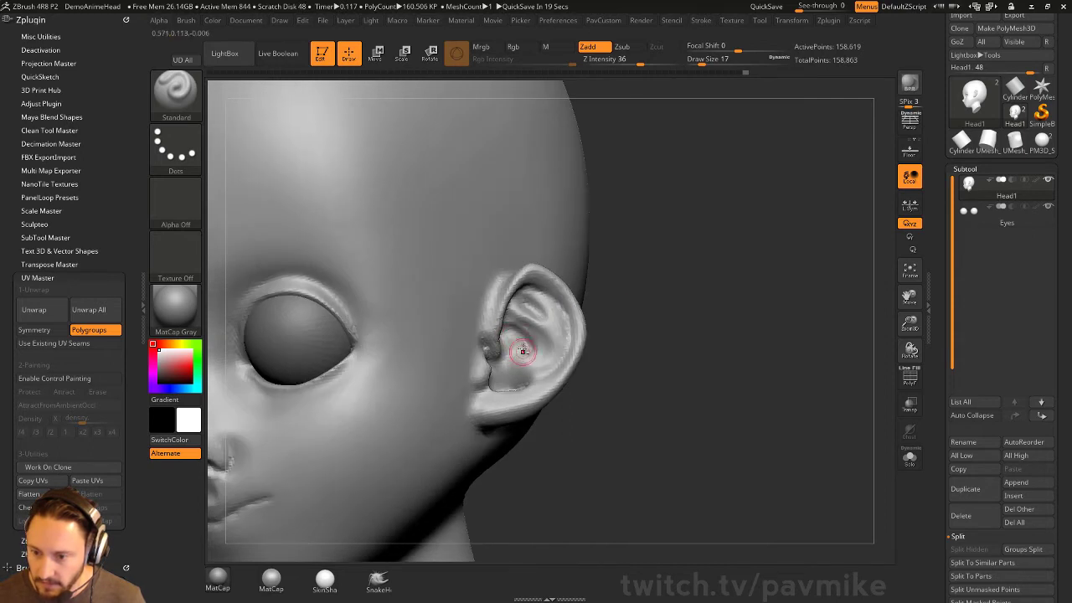
- Deepen and smooth the ear's central bowl with the Standard brush at draw sizes 29 and 22
mouse_move(648, 321)
right_down()
mouse_move(669, 299)
mouse_move(522, 360)
right_up()
key(s)
drag(522, 359, 524, 352)
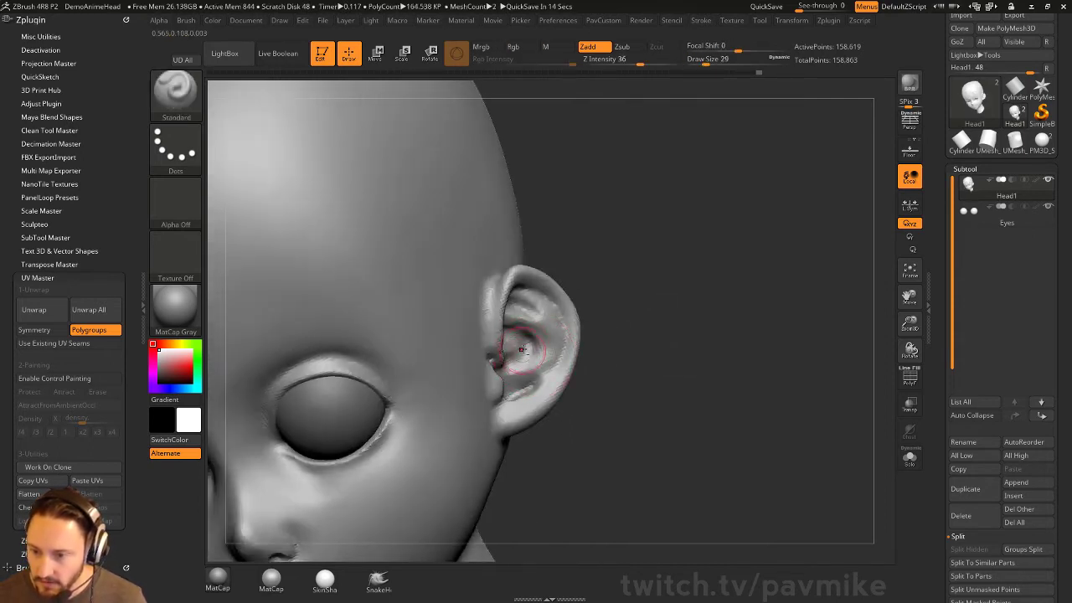
key(shift)
mouse_move(522, 350)
shift+right_down()
mouse_move(641, 276)
mouse_move(591, 291)
shift+right_up()
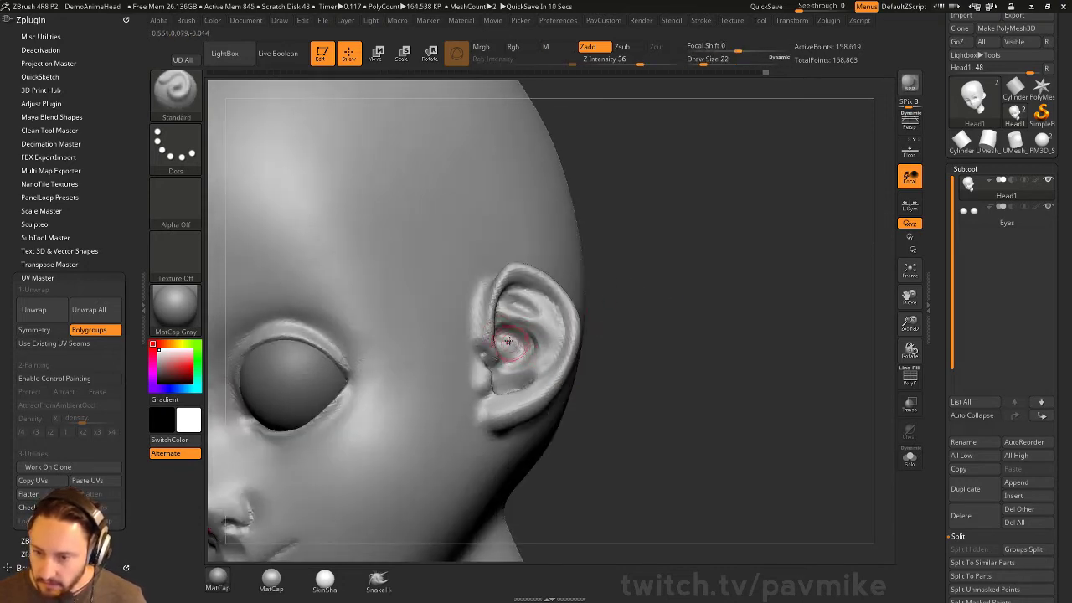
mouse_move(507, 341)
right_down()
mouse_move(638, 331)
mouse_move(545, 335)
mouse_move(643, 297)
right_up()
key(f)
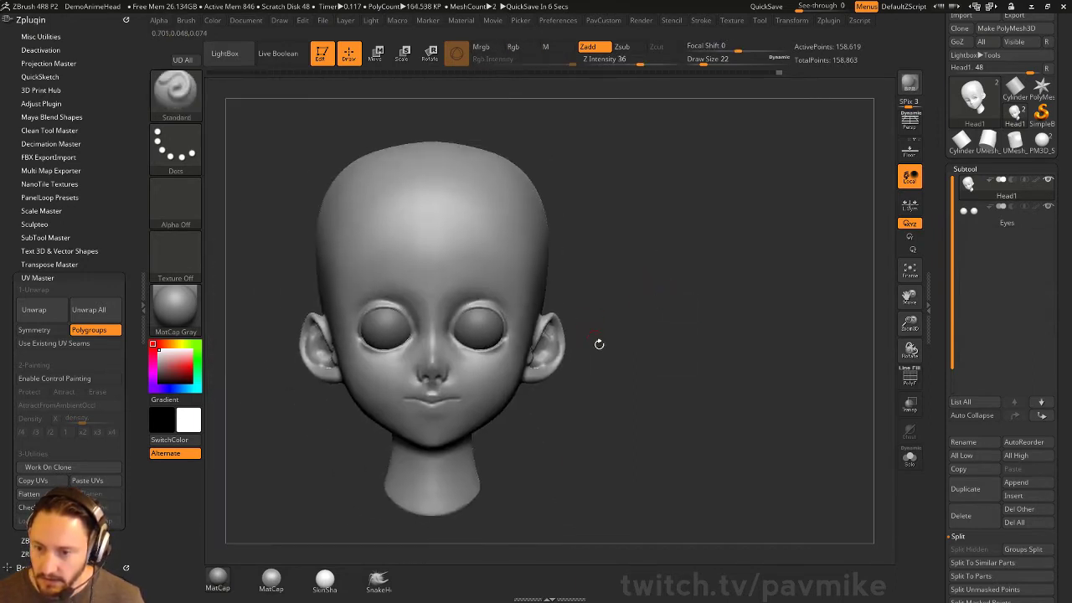
- Duplicate the head subtool and set SelectRect as the selection brush
click(964, 489)
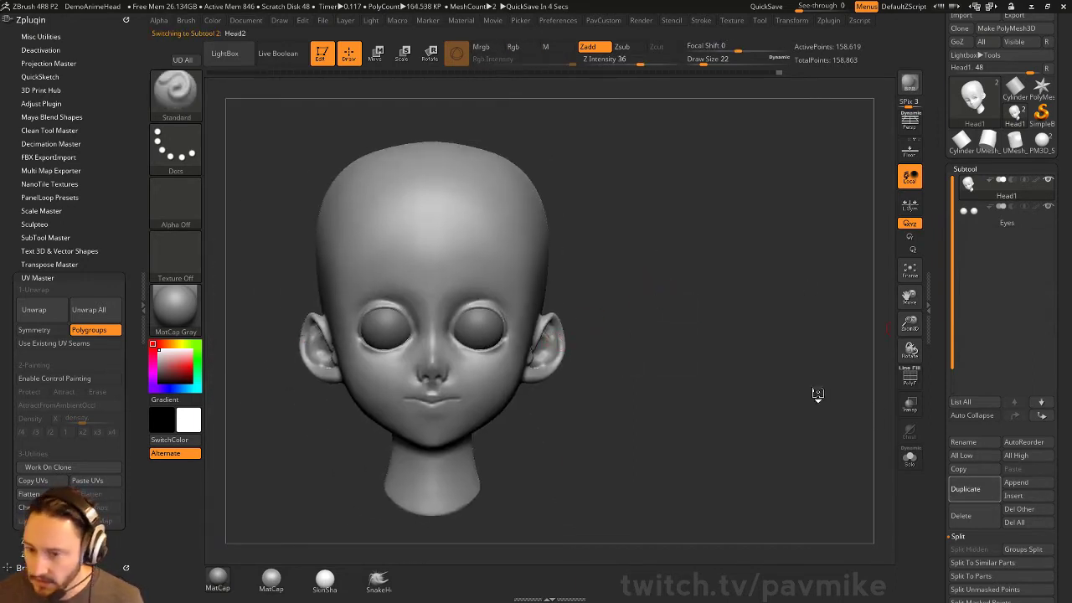
alt+right_drag(546, 331, 469, 251)
ctrl+shift+click(175, 91)
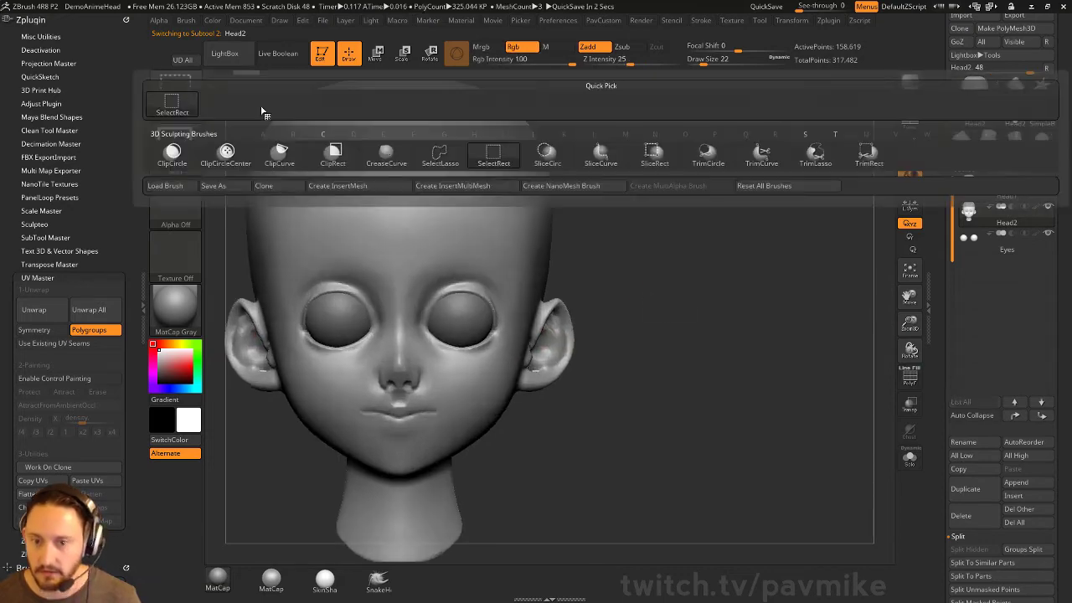
click(493, 161)
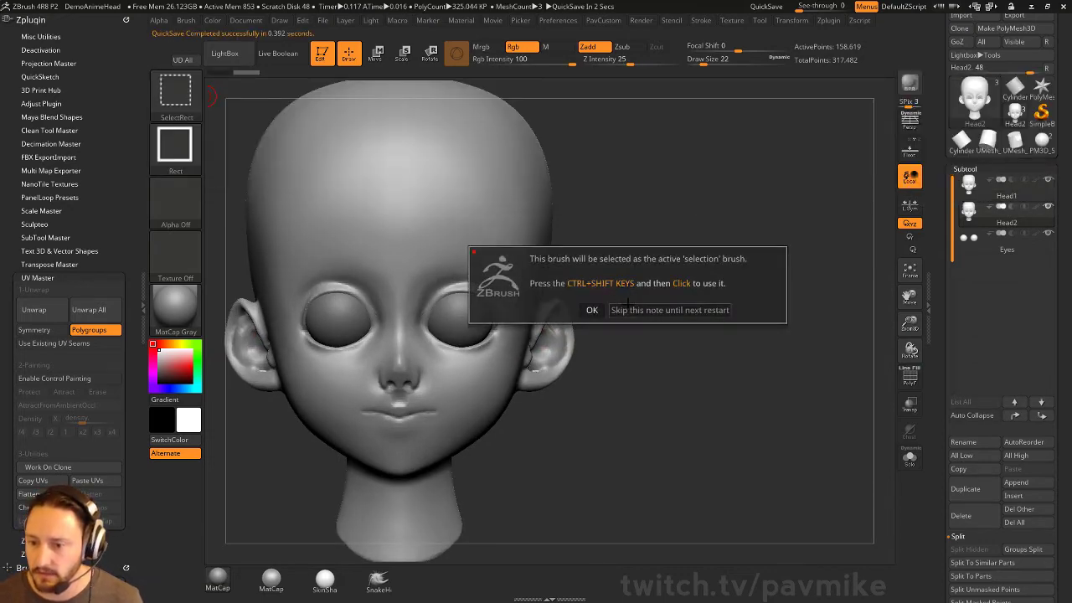
click(628, 309)
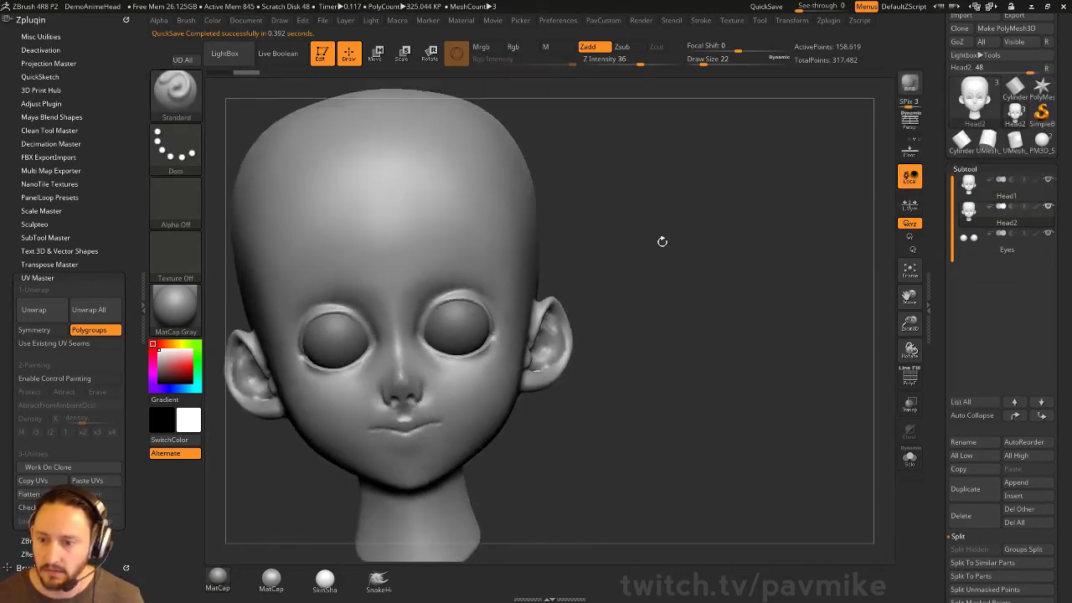
- Solo the duplicated head and hide all of its geometry except one ear
drag(753, 251, 688, 251)
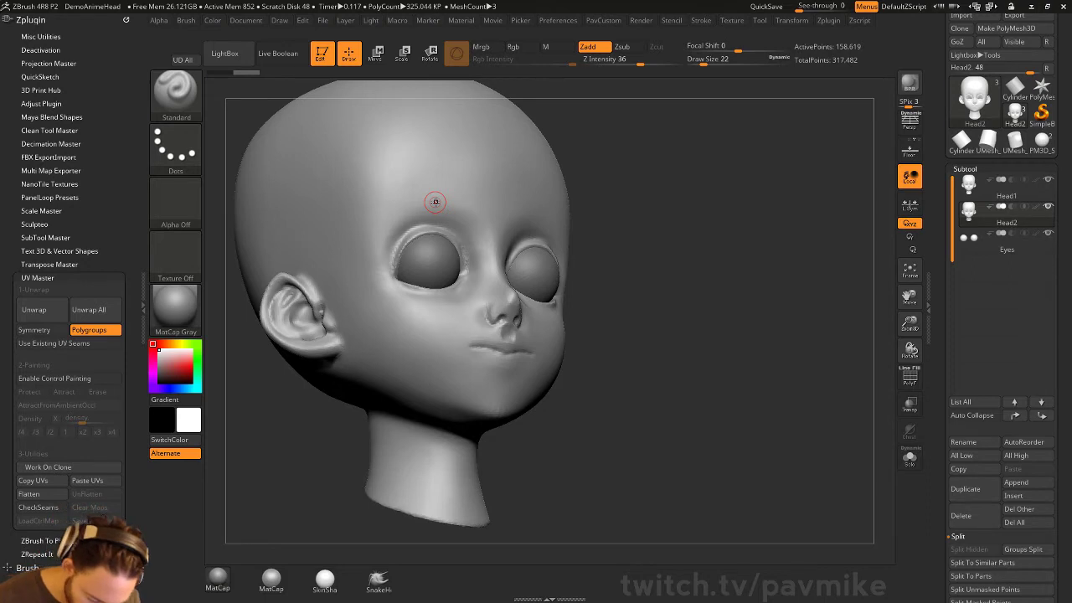
drag(638, 296, 720, 278)
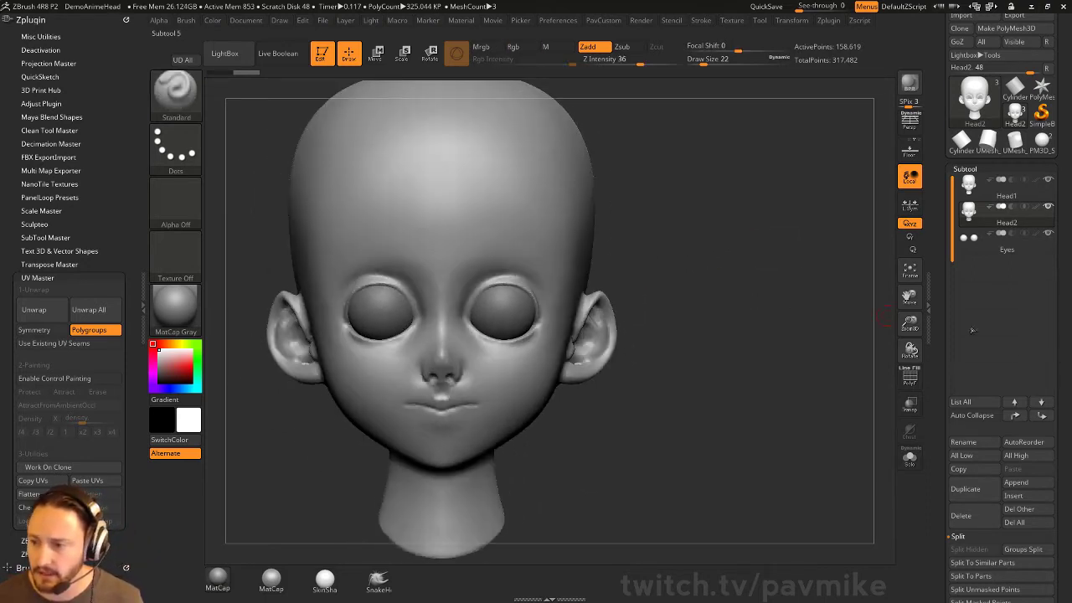
click(908, 454)
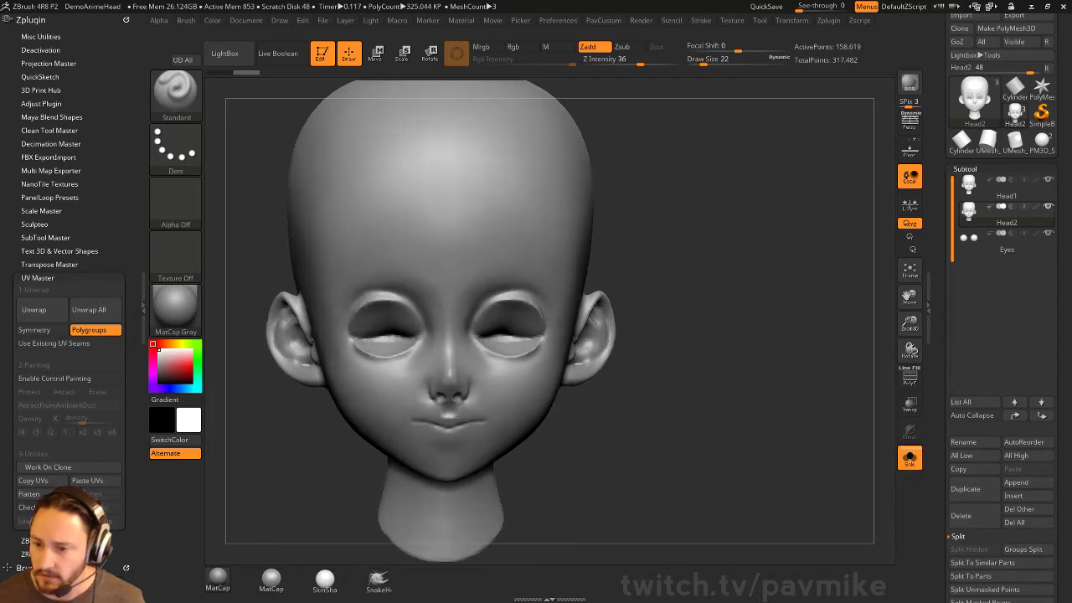
mouse_move(740, 376)
mouse_down()
mouse_move(637, 336)
mouse_move(589, 263)
mouse_move(562, 335)
mouse_move(603, 423)
mouse_up()
mouse_move(782, 324)
mouse_down()
mouse_move(721, 291)
mouse_move(540, 239)
mouse_move(524, 302)
mouse_move(636, 295)
mouse_move(596, 377)
mouse_move(503, 393)
mouse_up()
mouse_move(458, 372)
ctrl+shift+mouse_down()
mouse_move(469, 322)
mouse_move(552, 280)
mouse_move(544, 387)
ctrl+shift+mouse_up()
ctrl+alt+shift+drag(611, 394, 586, 402)
drag(661, 407, 711, 335)
mouse_move(651, 337)
ctrl+shift+mouse_down()
mouse_move(634, 294)
mouse_move(641, 311)
mouse_move(624, 302)
ctrl+shift+mouse_up()
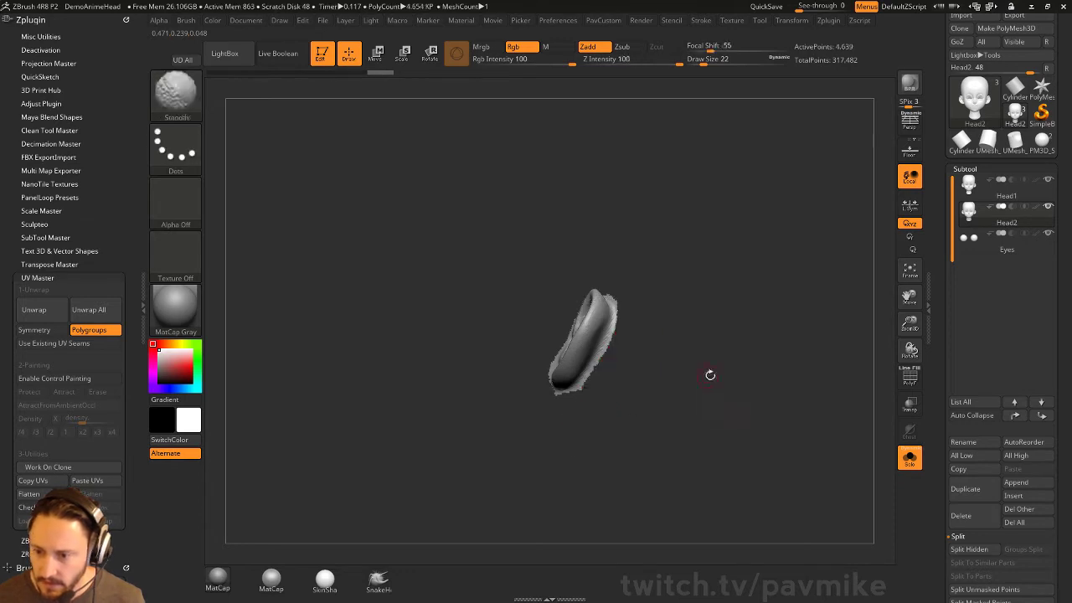
- Delete the duplicate's hidden geometry, close the hole at the back of the ear and display its polyframe
mouse_move(709, 374)
mouse_down()
mouse_move(785, 387)
mouse_move(726, 368)
mouse_up()
key(g)
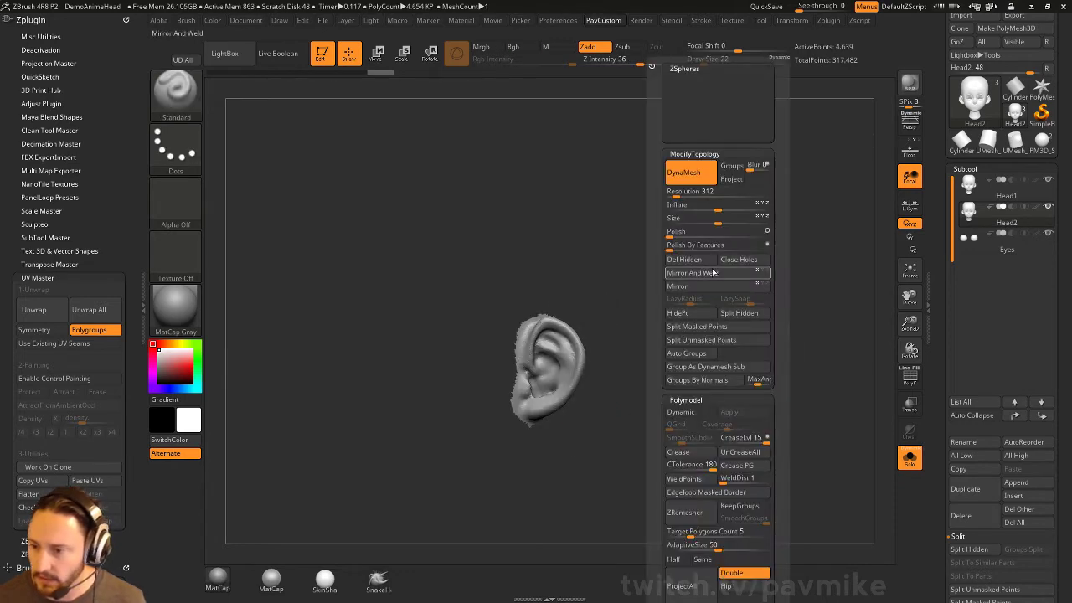
click(684, 260)
drag(638, 288, 568, 319)
key(shift+f)
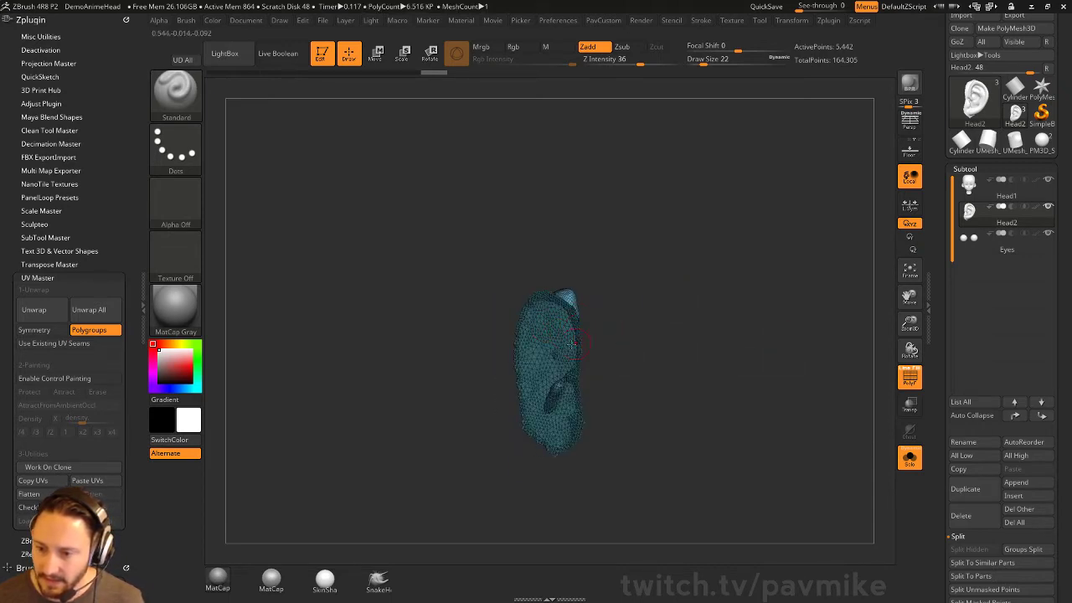
- Extend the ear's closed back side inward with the Move gizmo to form a thick base, and turn off the polyframe
key(w)
alt+click(549, 322)
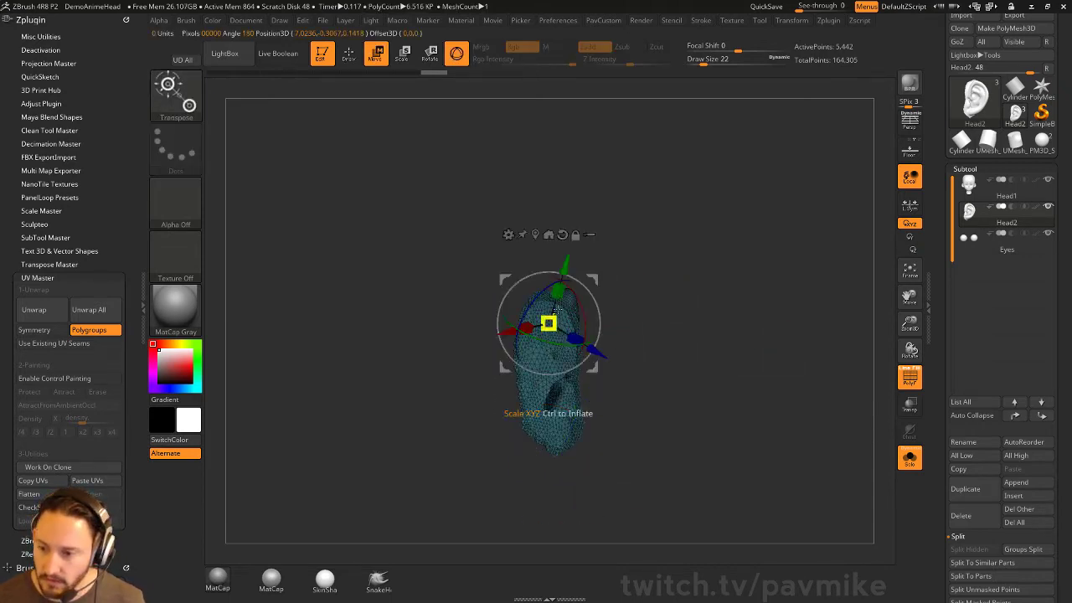
mouse_move(526, 326)
mouse_down()
mouse_move(507, 327)
mouse_move(512, 314)
mouse_move(485, 307)
mouse_move(494, 302)
mouse_up()
key(q)
mouse_move(591, 265)
mouse_down()
mouse_move(699, 339)
mouse_move(744, 280)
mouse_move(688, 324)
mouse_up()
click(910, 377)
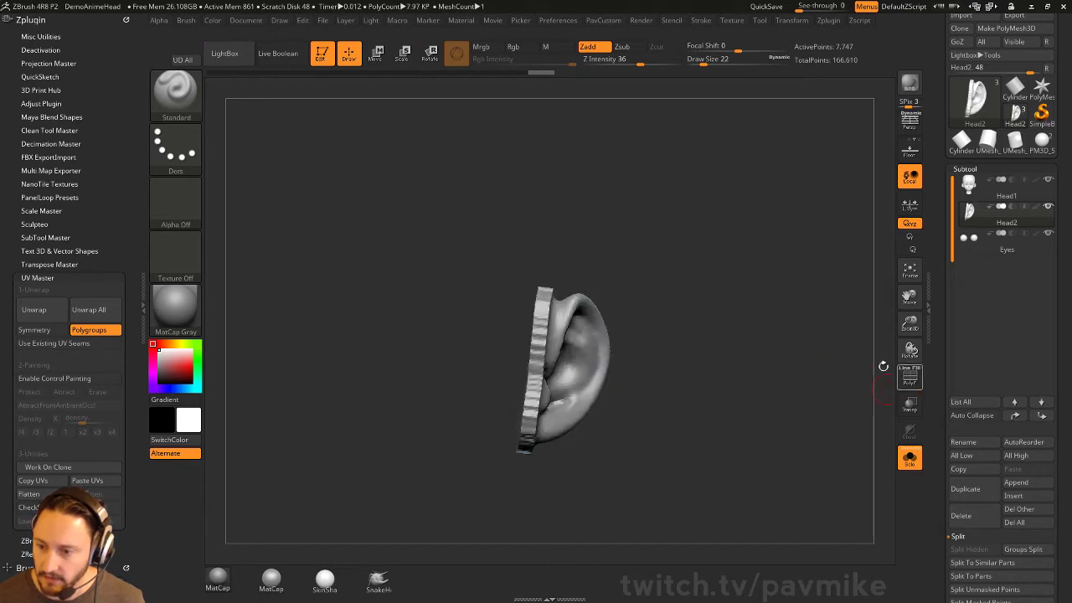
- Smooth the jagged sides of the separated ear's thick base
drag(882, 366, 756, 355)
mouse_move(619, 294)
shift+mouse_down()
mouse_move(542, 289)
mouse_move(521, 435)
shift+mouse_up()
mouse_move(670, 352)
mouse_down()
mouse_move(714, 398)
mouse_move(551, 441)
mouse_up()
mouse_move(628, 322)
mouse_down()
mouse_move(567, 414)
mouse_move(737, 311)
mouse_move(699, 251)
mouse_up()
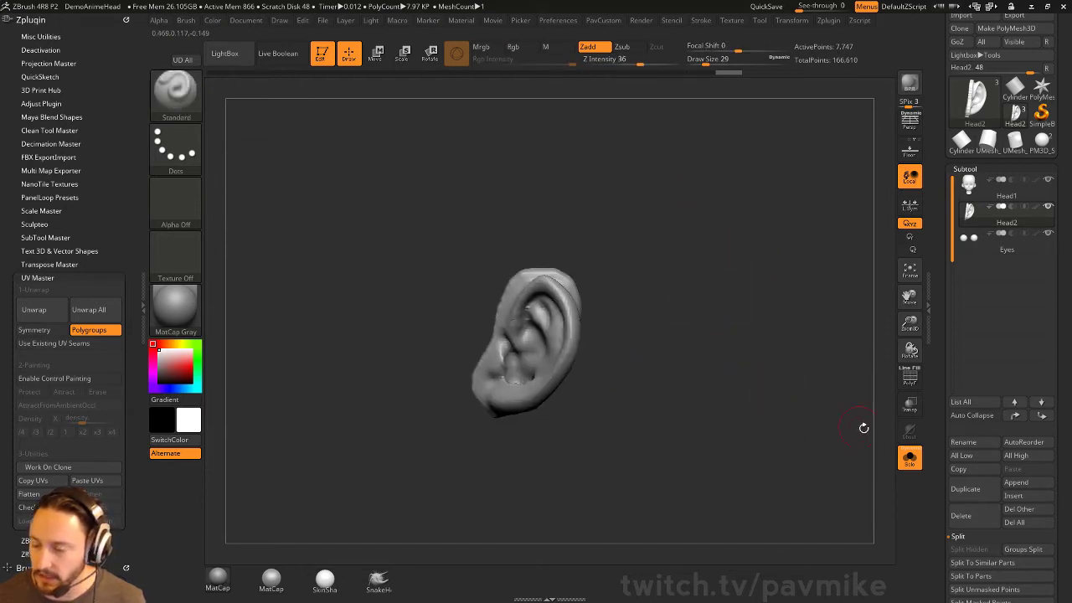
- Clone the separated ear as its own tool, delete the ear subtool from the head tool, and switch to the cloned ear
drag(945, 52, 945, 103)
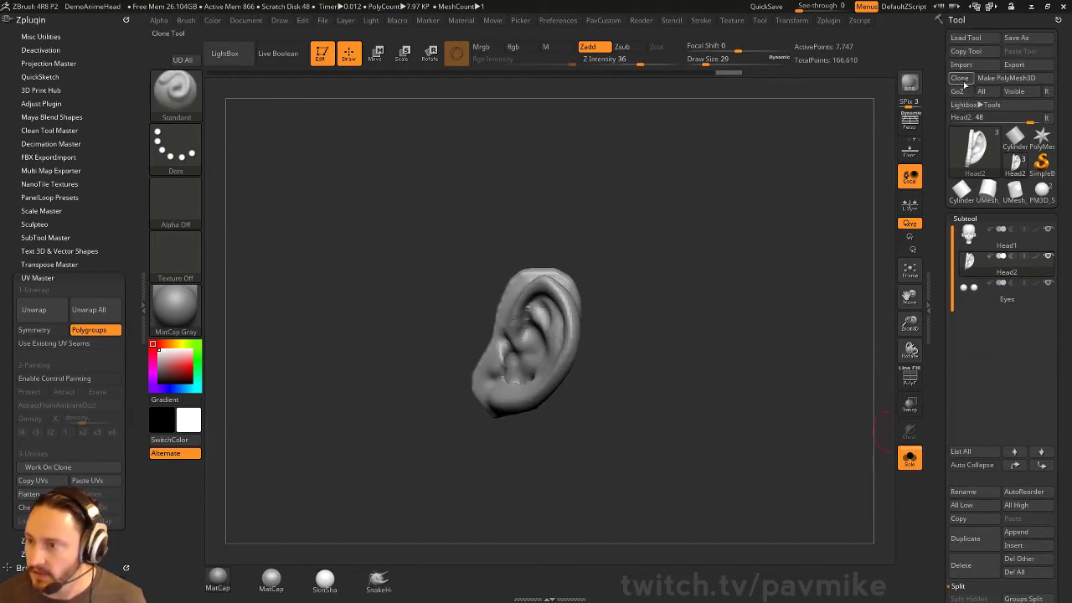
click(962, 80)
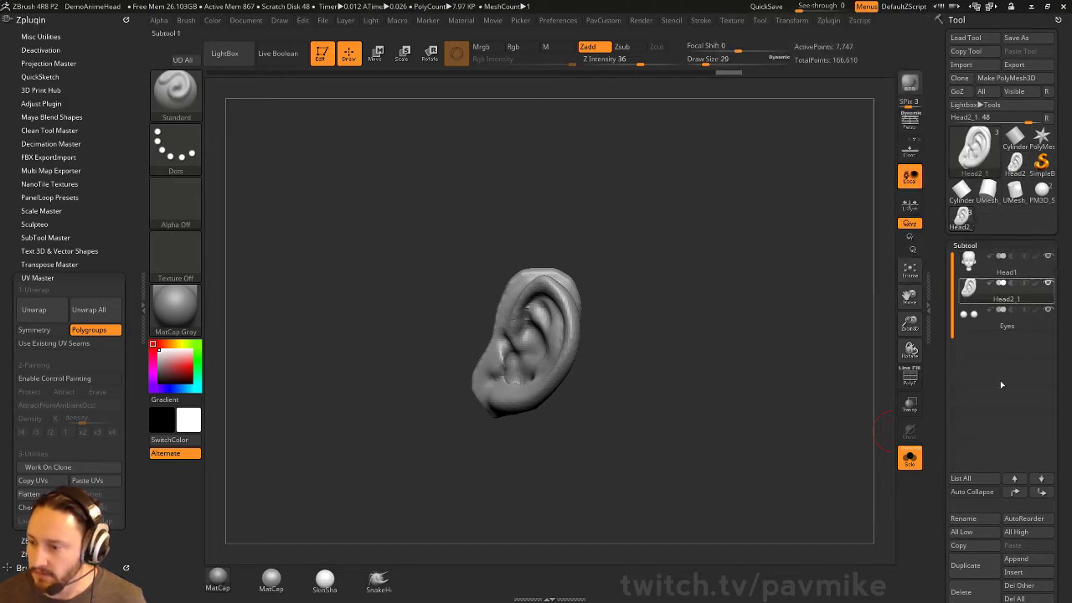
click(960, 591)
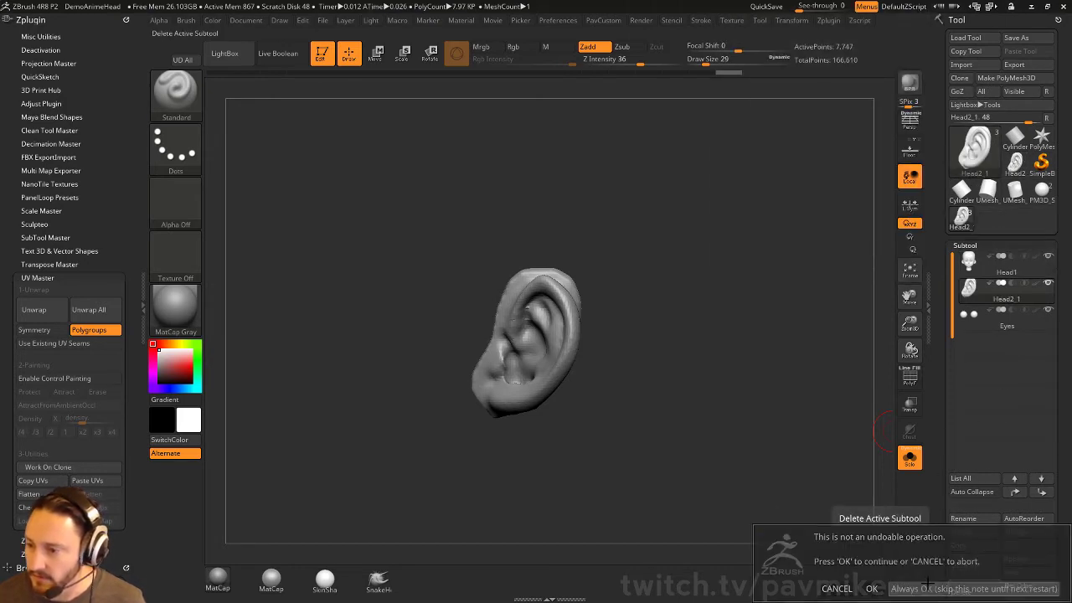
click(971, 589)
click(1016, 161)
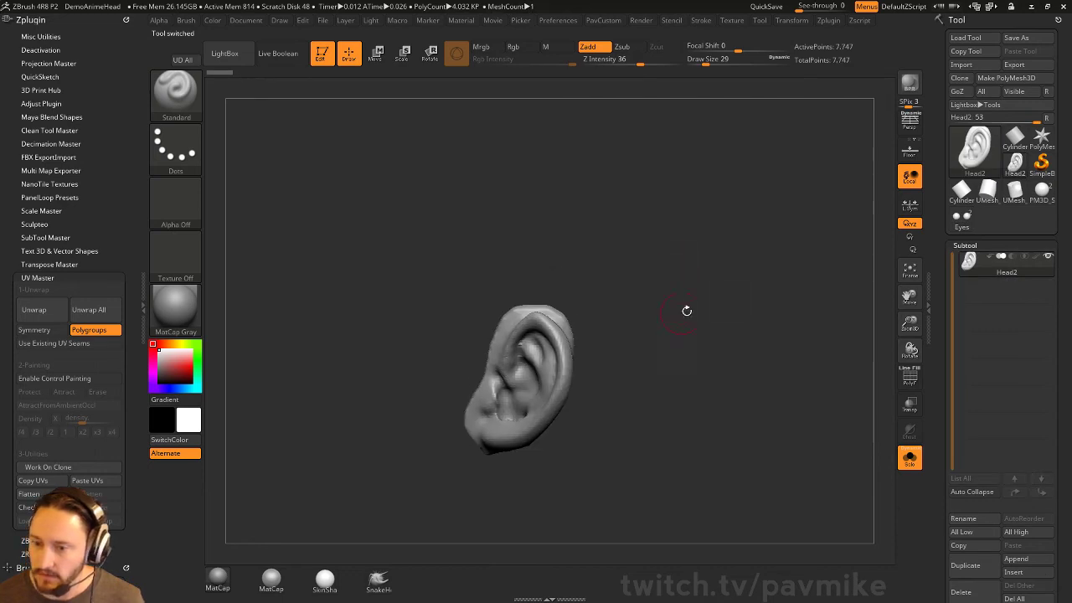
- Duplicate the cloned ear as a second subtool
drag(686, 309, 720, 313)
key(w)
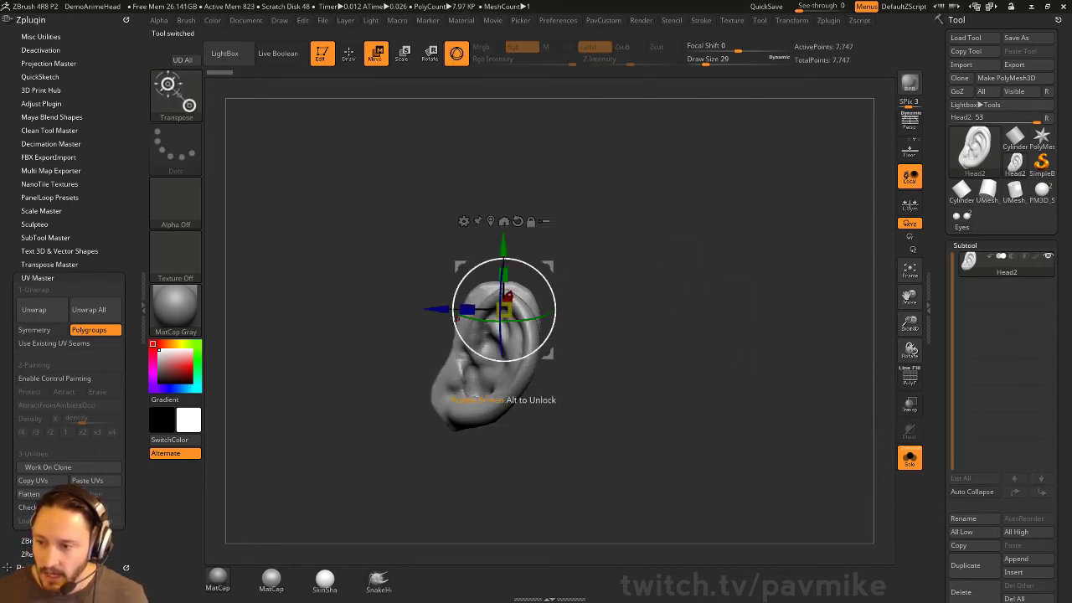
click(972, 565)
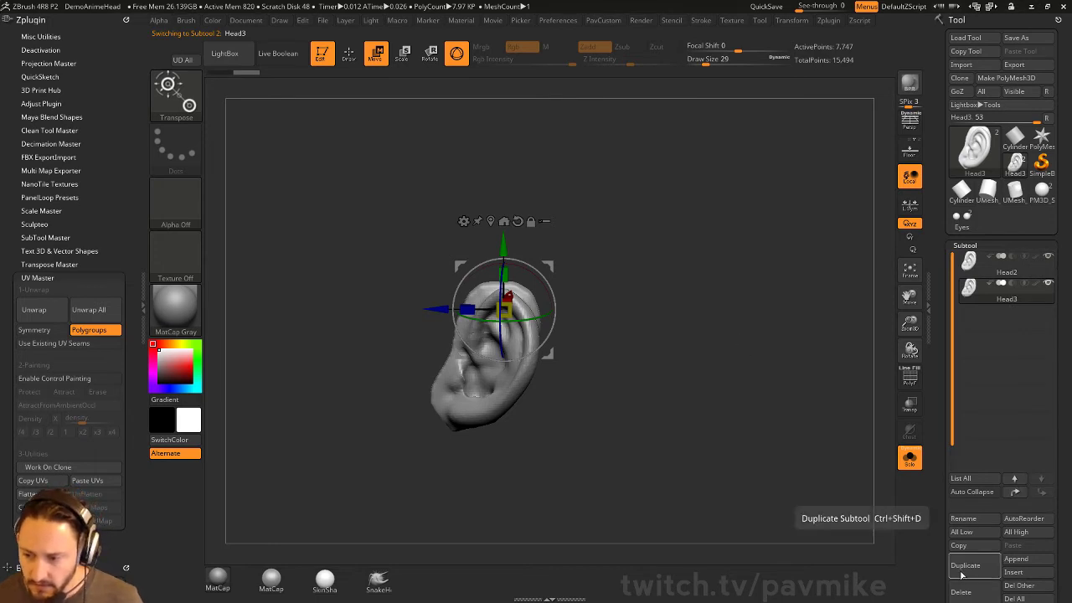
key(ctrl)
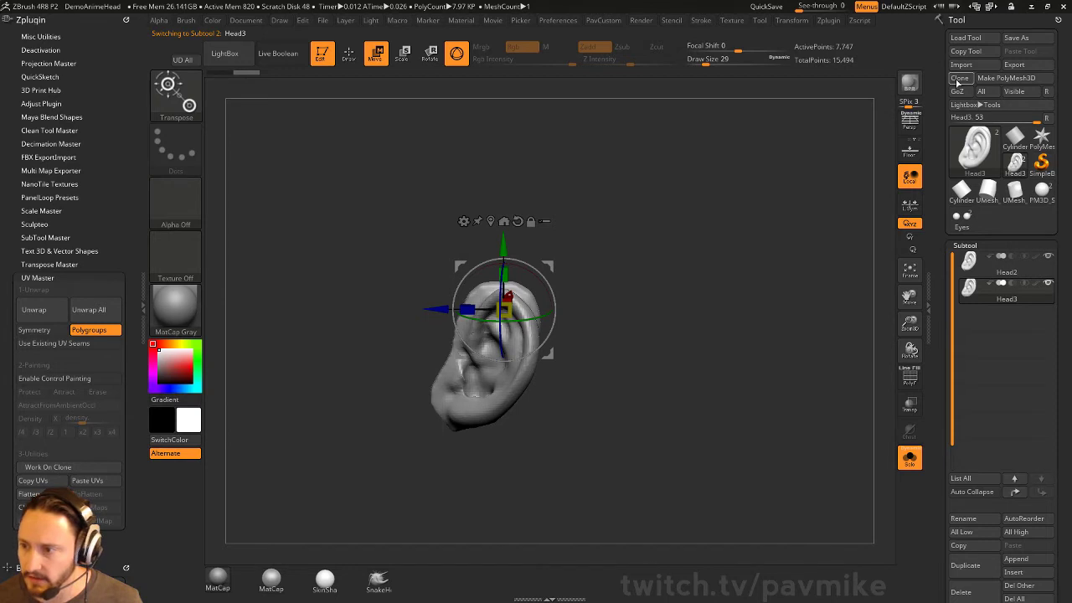
key(ctrl)
key(ctrl)
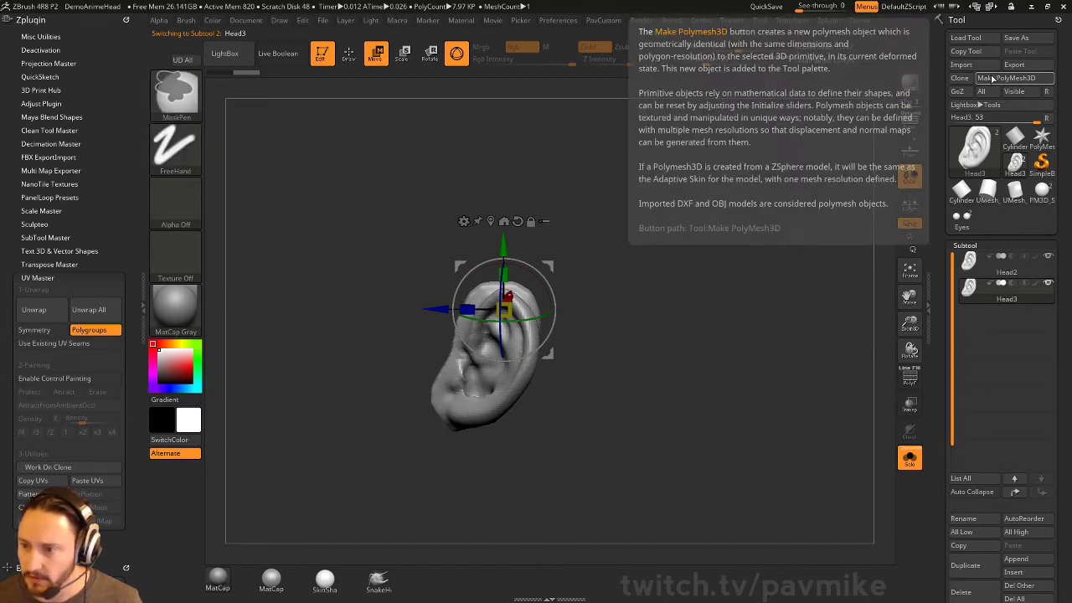
key(q)
- Pull the top of the duplicated ear up into a pointed elf tip with the MoveAccu brush at draw size 80
mouse_move(683, 325)
mouse_down()
mouse_move(677, 315)
mouse_move(694, 312)
mouse_up()
click(379, 574)
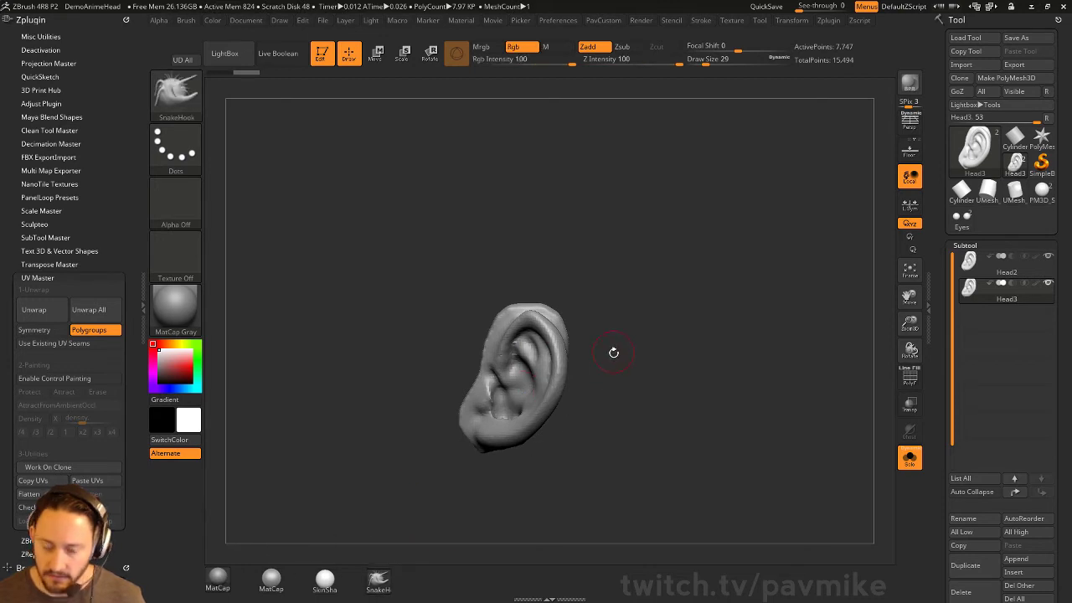
key(m)
key(s)
click(553, 345)
key(s)
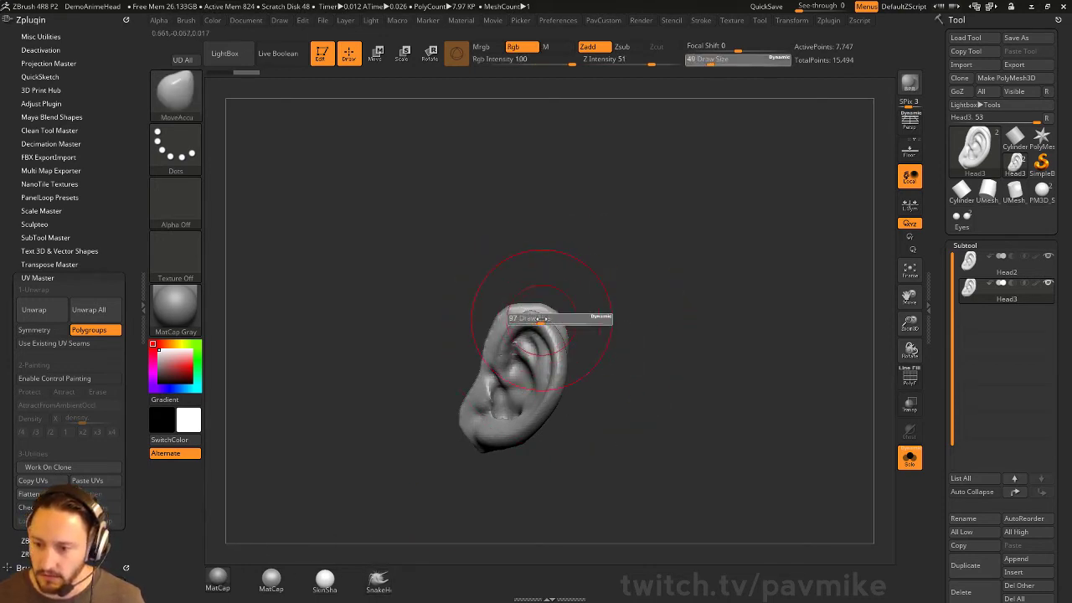
click(532, 317)
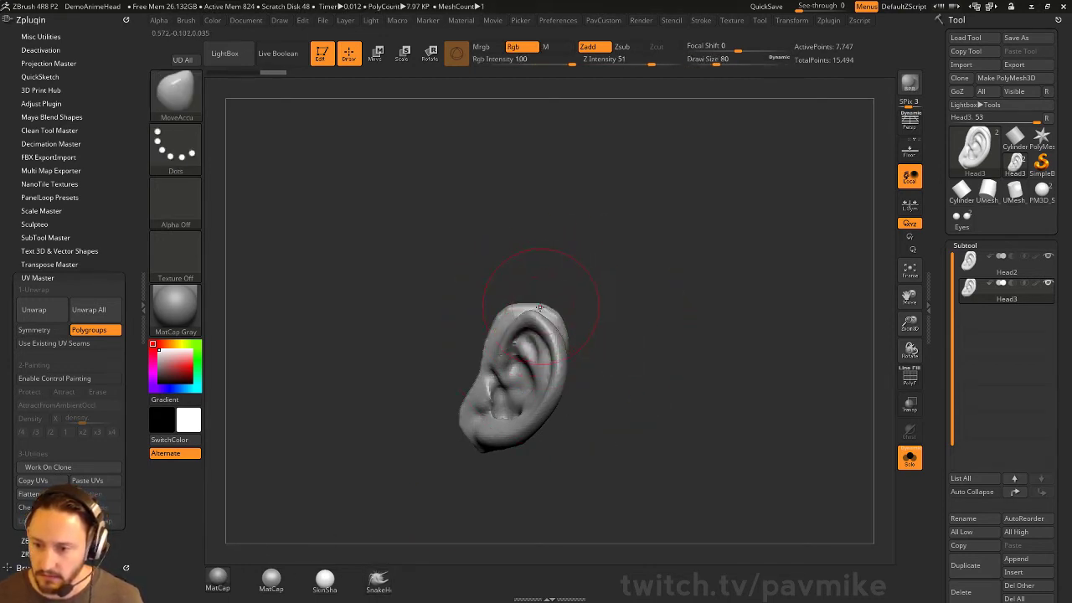
mouse_move(533, 316)
mouse_down()
mouse_move(527, 270)
mouse_move(622, 289)
mouse_up()
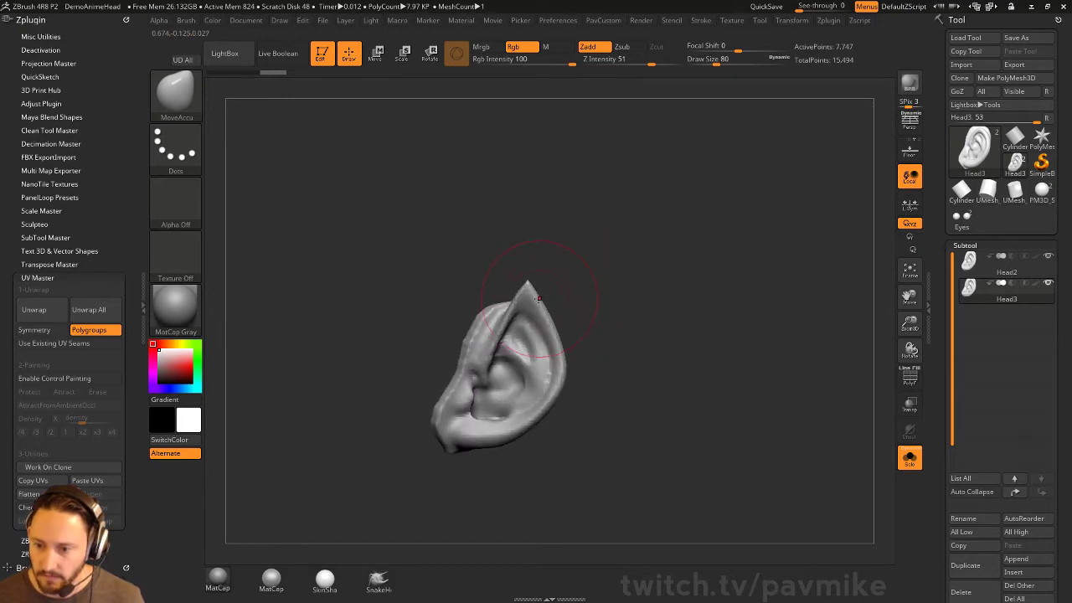
- Refine the folds inside the pointed ear with the Standard brush at draw size 25
key(b)
key(s)
key(t)
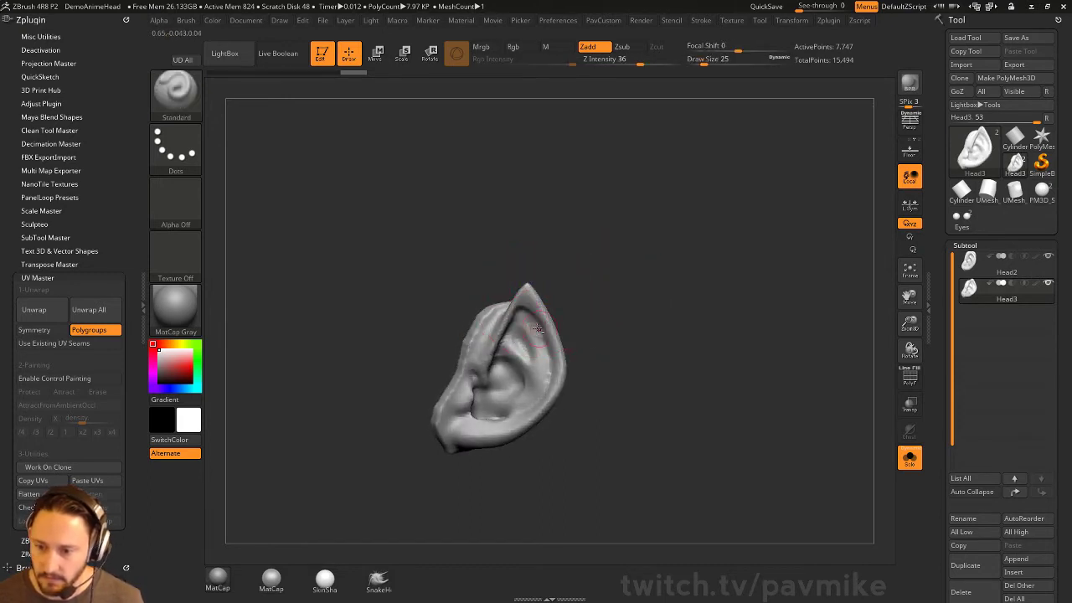
mouse_move(577, 331)
mouse_down()
mouse_move(600, 342)
mouse_move(586, 360)
mouse_move(586, 335)
mouse_move(509, 408)
mouse_up()
- Reshape the pointed ear from the side and front with the Move brush at draw size 44
key(b)
key(m)
key(v)
key(s)
key(s)
key(ctrl)
mouse_move(603, 352)
mouse_down()
mouse_move(620, 313)
mouse_move(561, 360)
mouse_move(515, 368)
mouse_move(586, 360)
mouse_move(577, 381)
mouse_up()
key(s)
key(s)
mouse_move(662, 360)
mouse_down()
mouse_move(678, 352)
mouse_move(549, 385)
mouse_move(564, 360)
mouse_up()
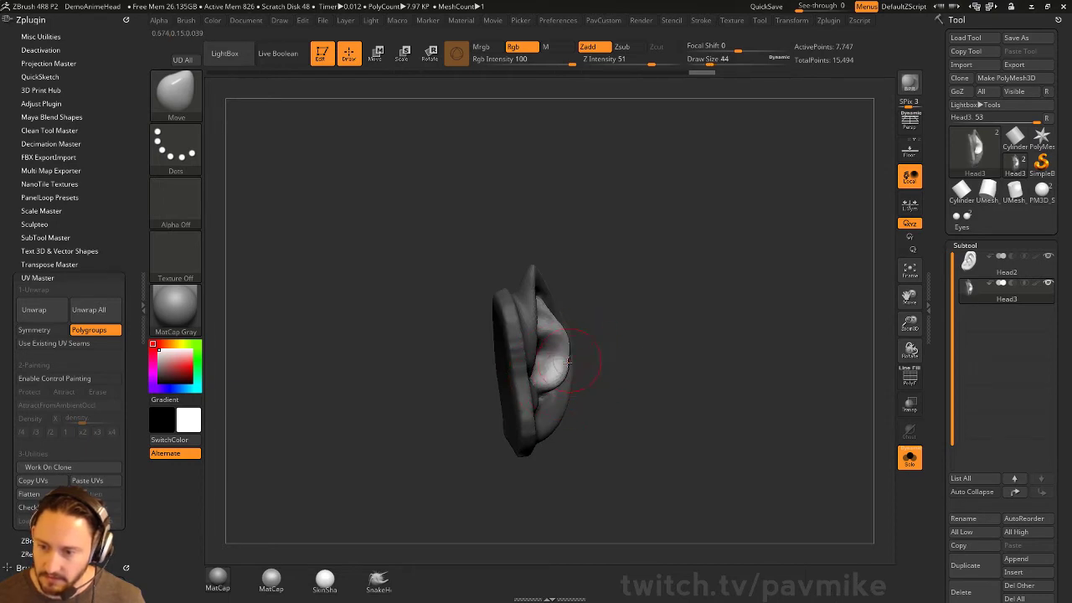
- Refine the pointed ear's outer rim and inner bowl with the Move brush at draw size 18
key(ctrl+z)
key(ctrl+z)
key(ctrl+z)
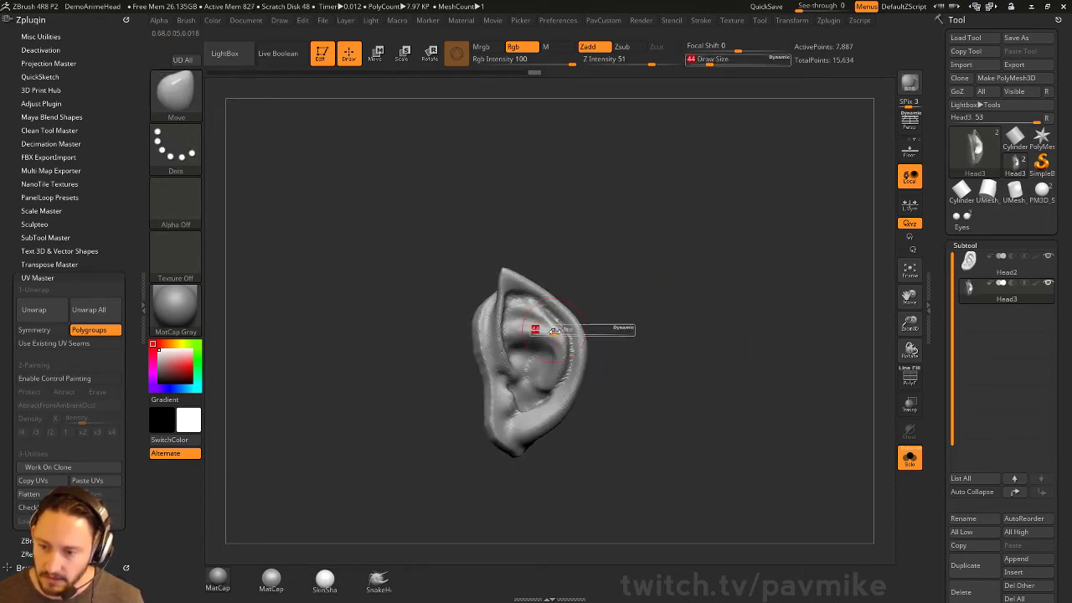
key(ctrl+shift+z)
key(ctrl+shift+z)
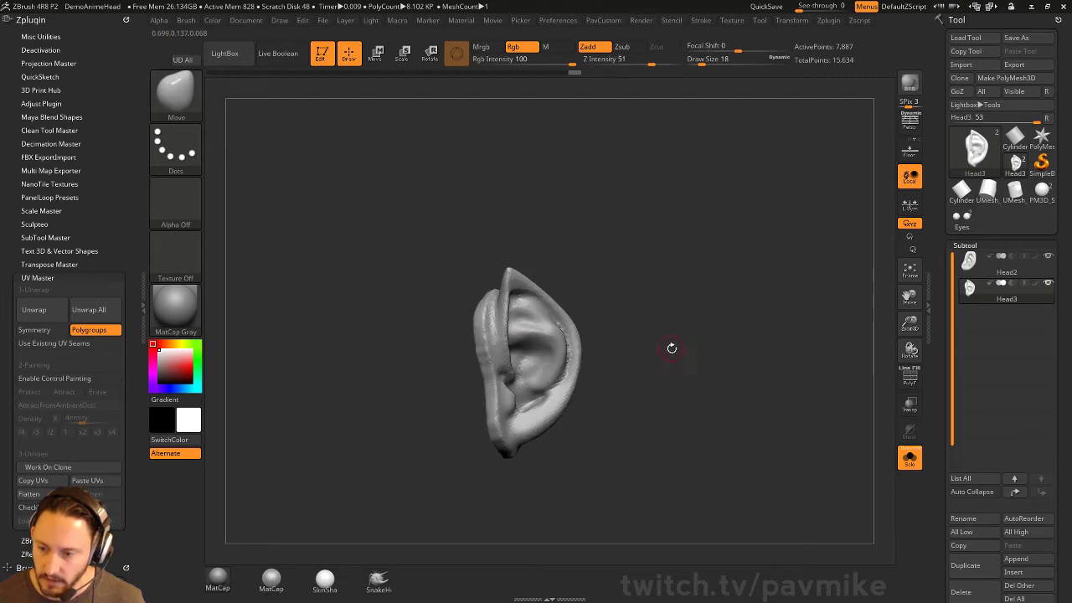
drag(579, 371, 617, 394)
key(ctrl+shift+z)
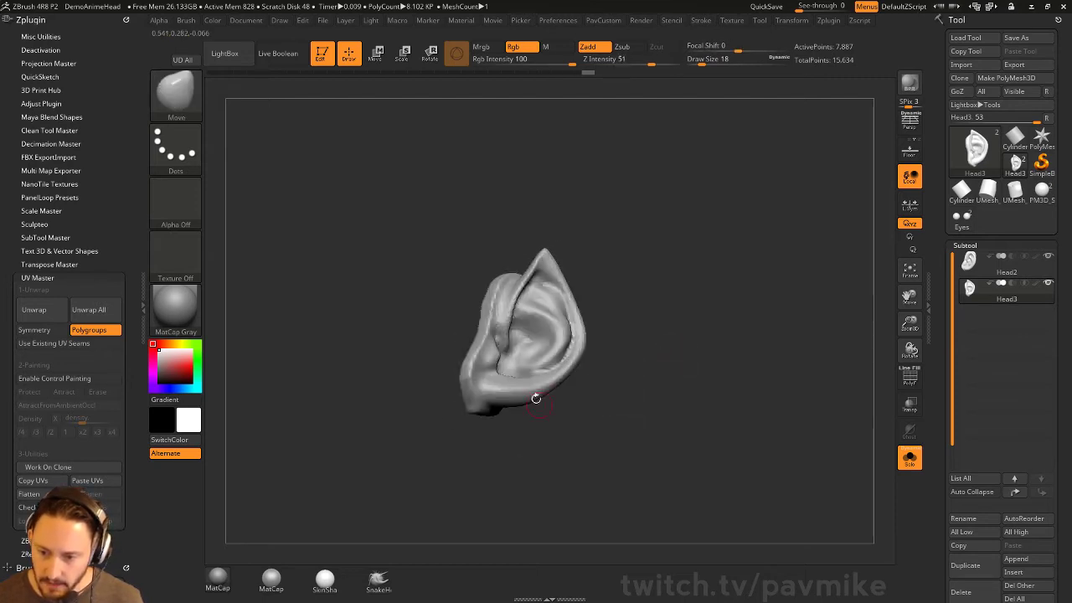
- Reshape the pointed ear's lobe with the Move brush at draw size 101 and smooth its lower edge
key(ctrl+shift+z)
key(ctrl+shift+z)
key(ctrl+shift+z)
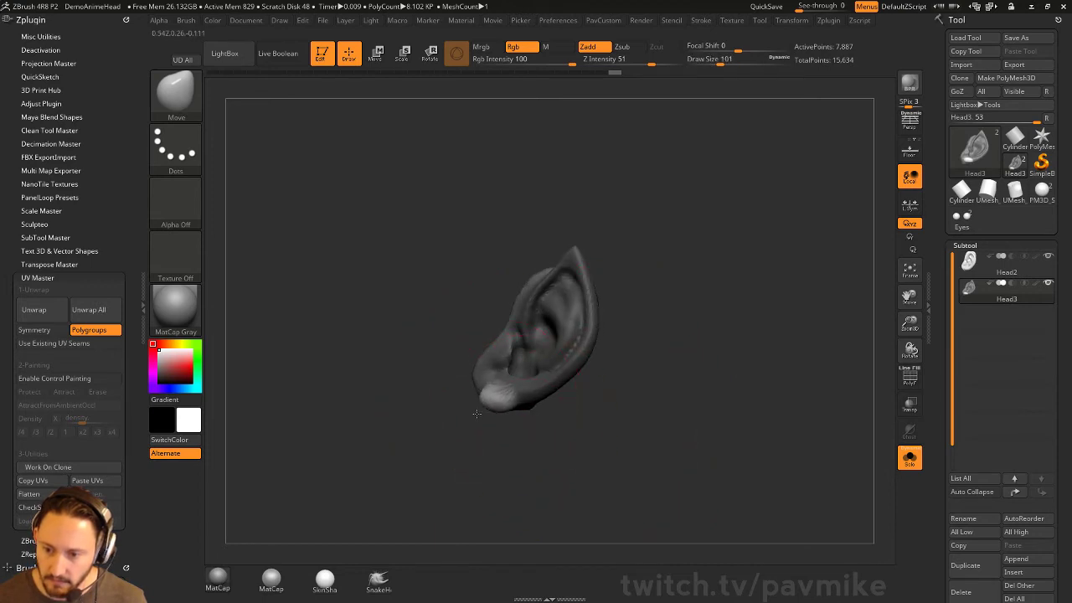
key(ctrl+shift+z)
key(ctrl+shift+z)
key(ctrl+shift+z)
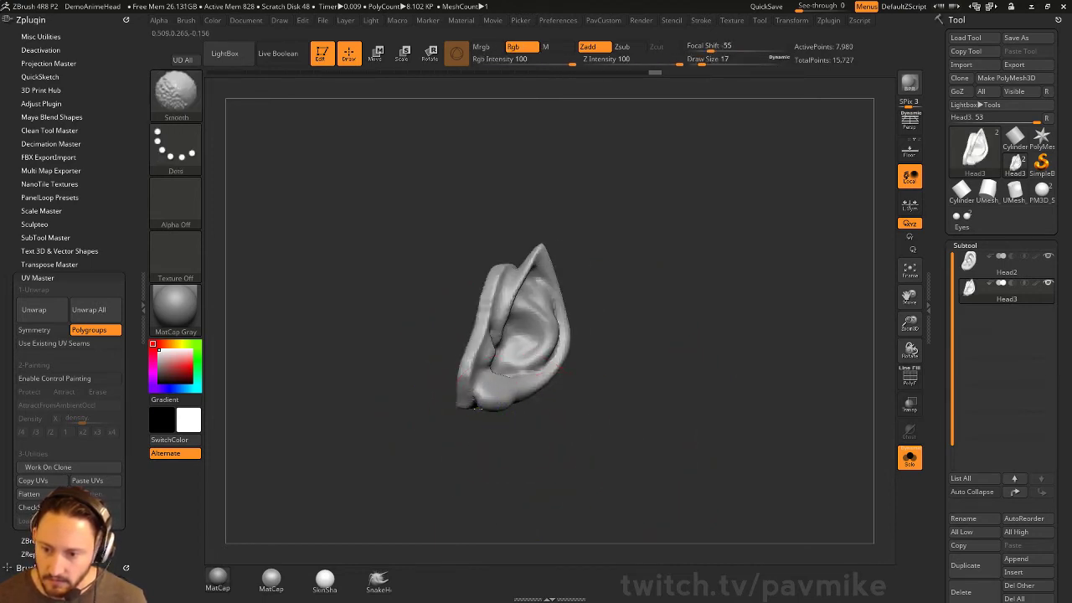
- Touch up the pointed ear's surface detail with the Standard brush at draw size 17
key(ctrl+shift+z)
key(ctrl+shift+z)
key(ctrl+shift+z)
key(ctrl+shift+z)
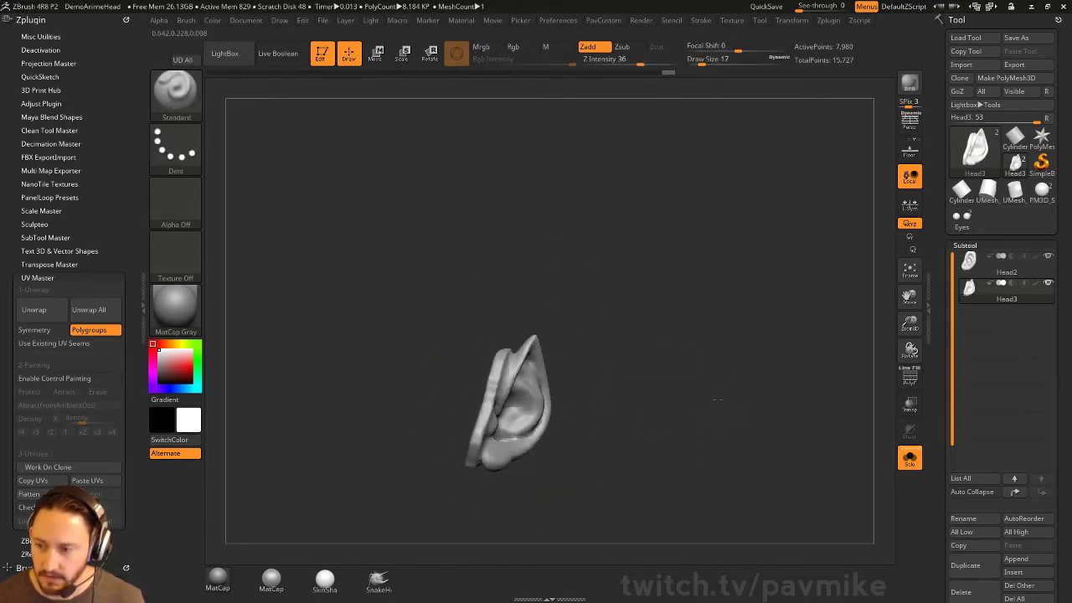
drag(717, 400, 718, 417)
- Select the original rounded ear and duplicate it to start a third ear variation
key(ctrl+shift+z)
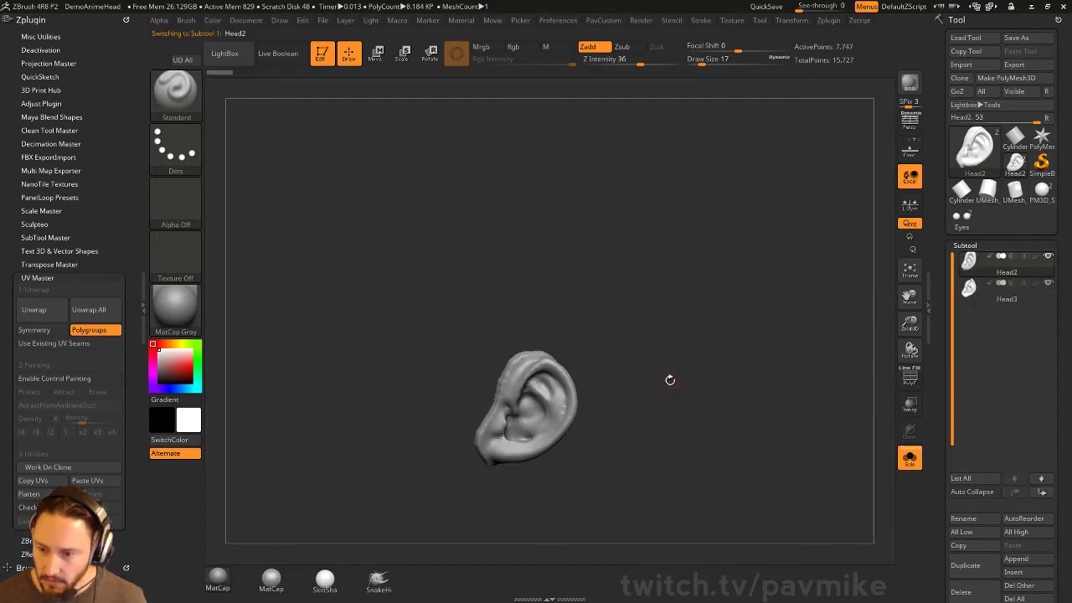
key(ctrl+shift+z)
key(ctrl+shift+z)
key(ctrl+shift+z)
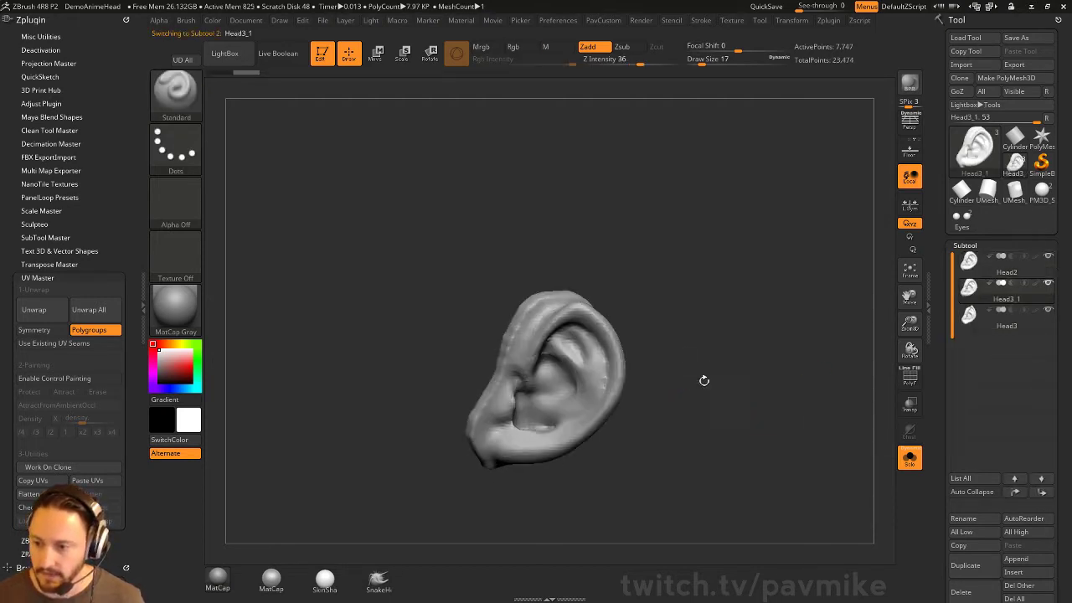
- Reshape the new ear's outline with the Move brush at draw size 71, tapering it toward a narrower lower half
mouse_move(701, 377)
mouse_down()
mouse_move(767, 361)
mouse_move(689, 360)
mouse_move(641, 330)
mouse_move(643, 371)
mouse_up()
mouse_move(559, 392)
mouse_down()
mouse_move(701, 340)
mouse_move(648, 360)
mouse_up()
text(s108)
key(Return)
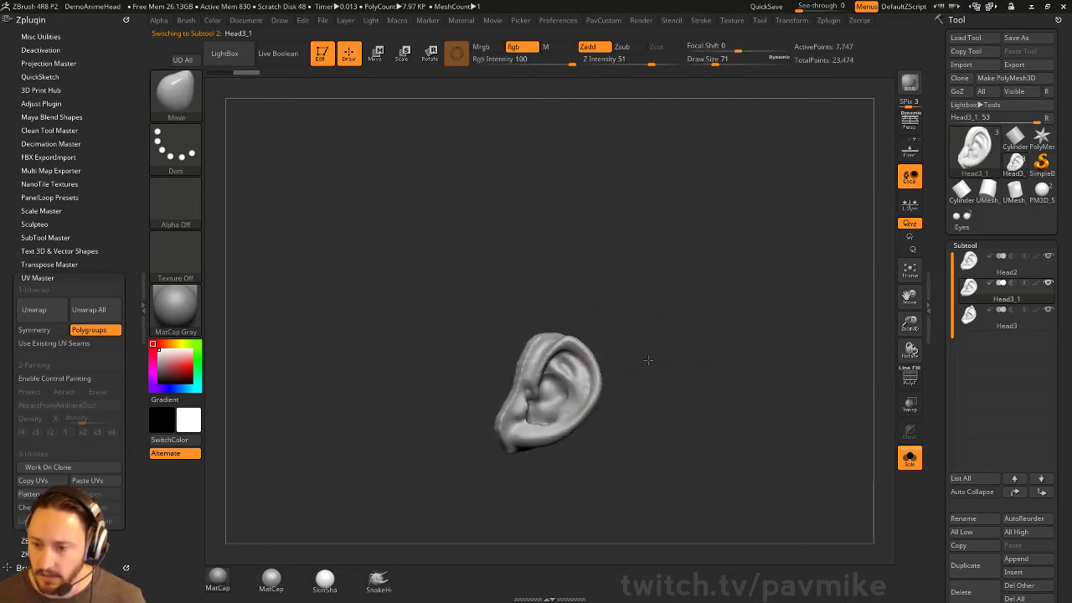
key(b)
key(m)
key(v)
drag(606, 395, 632, 374)
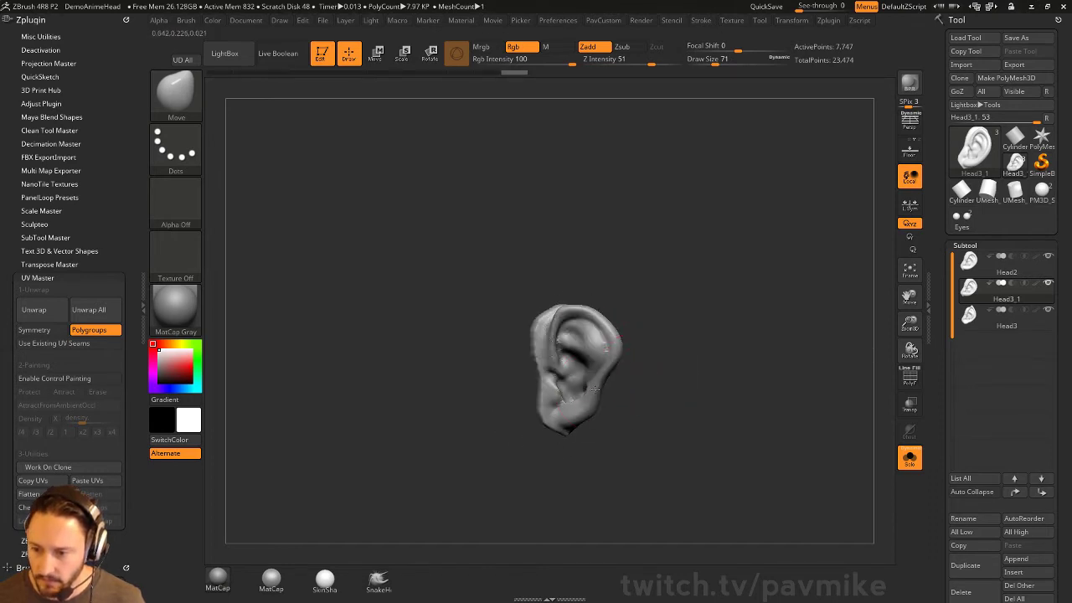
- Form a rounded hanging lobe and adjust the upper rim of the third ear with the Move brush at draw size 41
text(s41)
key(Return)
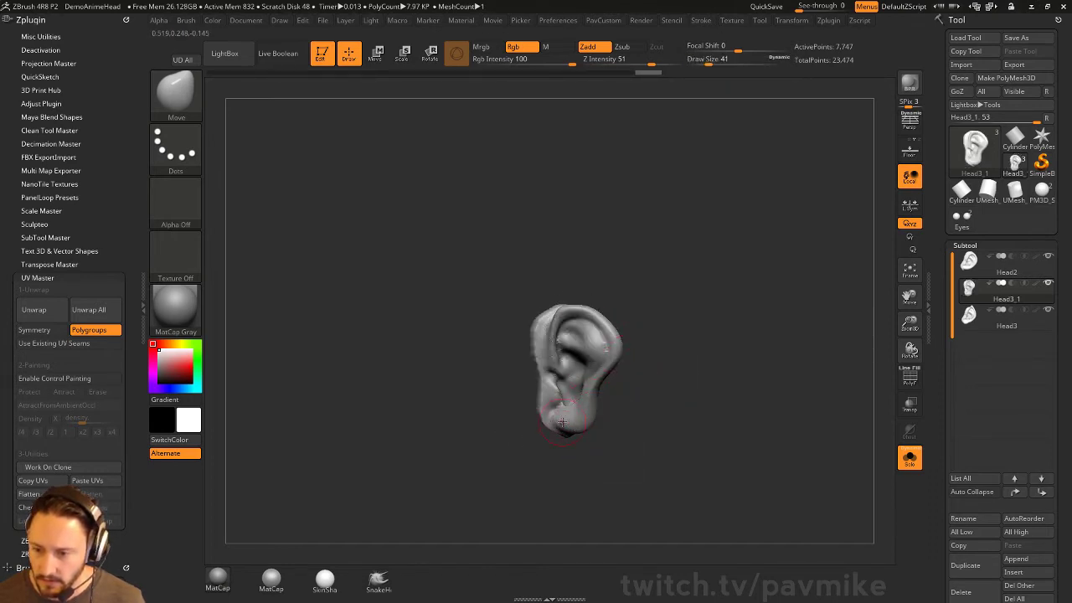
drag(591, 455, 549, 379)
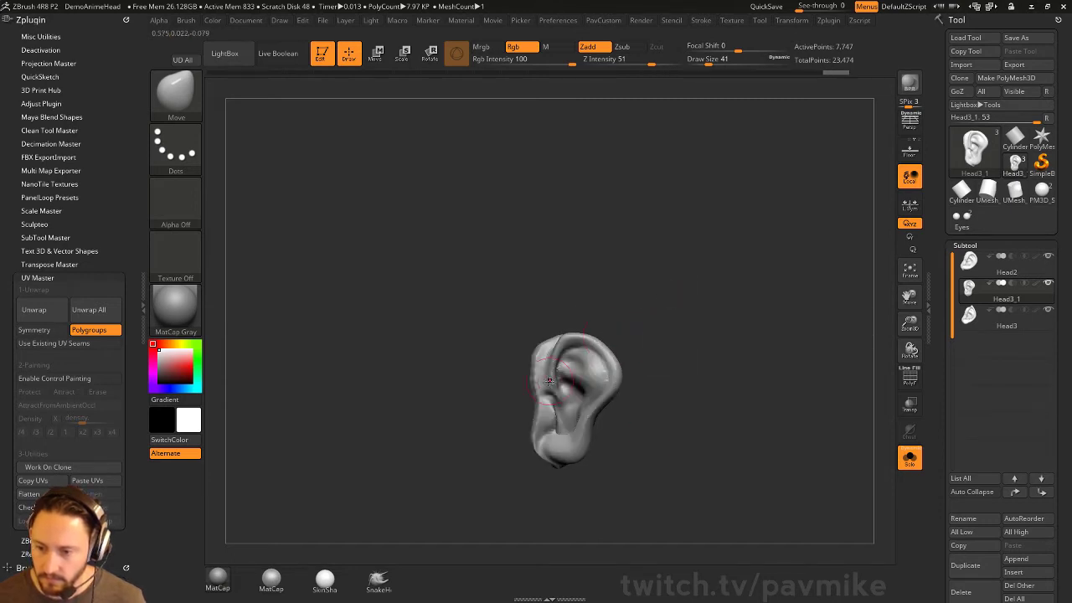
drag(606, 402, 623, 344)
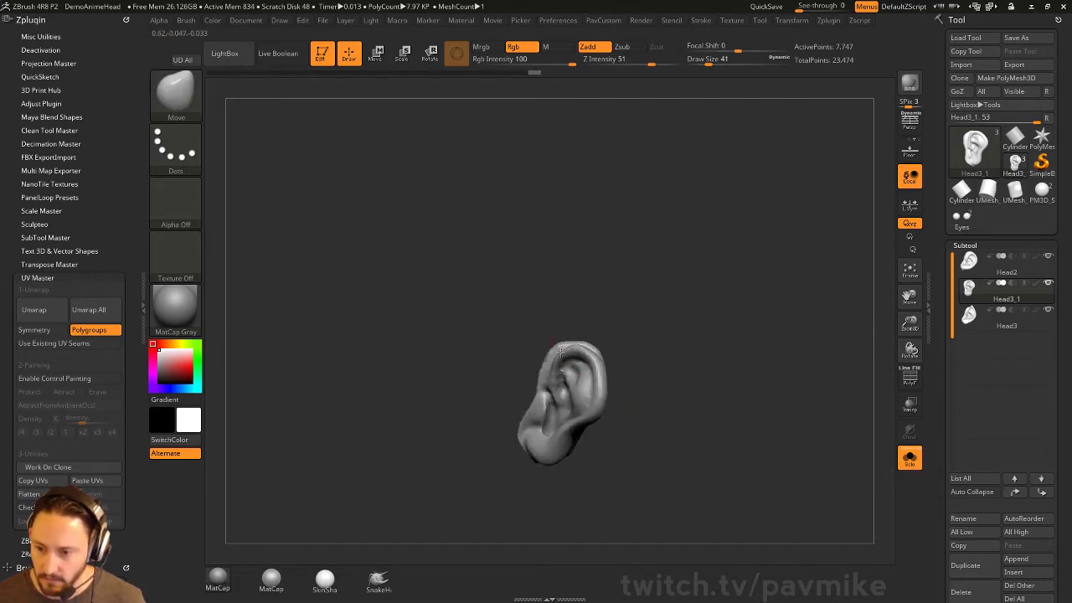
drag(560, 352, 562, 355)
mouse_move(677, 350)
mouse_down()
mouse_move(653, 310)
mouse_move(614, 335)
mouse_up()
- Thicken the third ear's forms with the Inflat brush and refine its folds with the Standard brush at draw size 18
key(b)
key(i)
key(n)
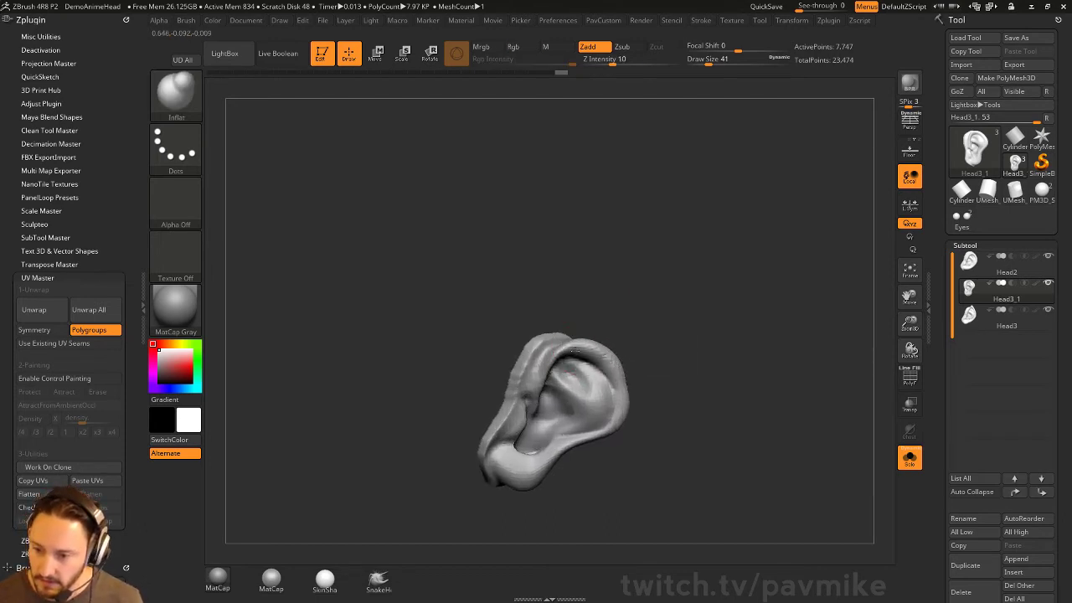
mouse_move(591, 441)
alt+mouse_down()
mouse_move(621, 379)
mouse_move(701, 309)
mouse_move(679, 351)
alt+mouse_up()
key(b)
key(s)
key(t)
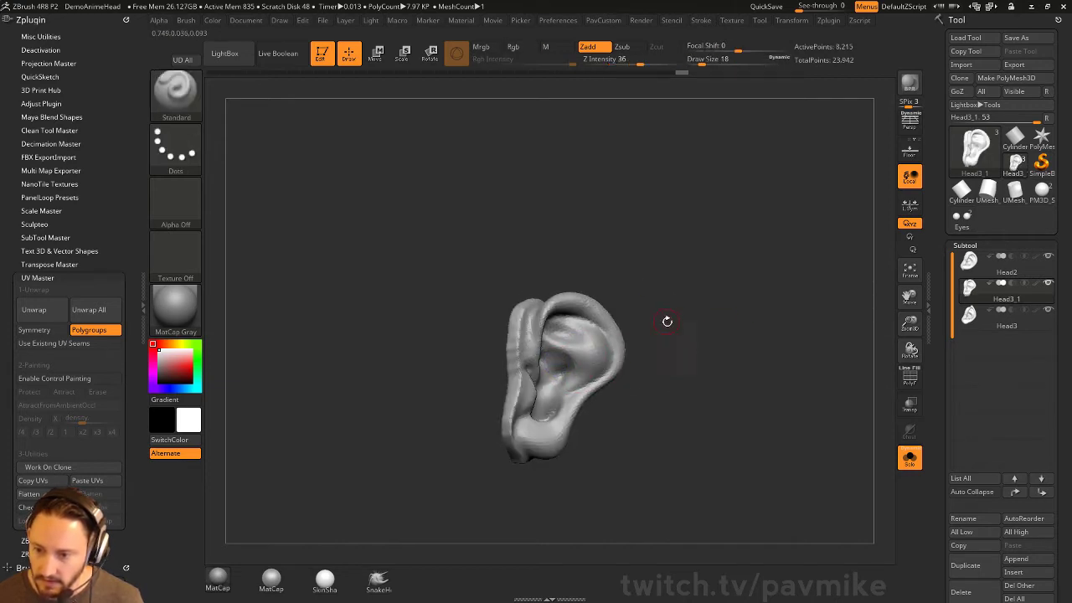
mouse_move(667, 321)
shift+mouse_down()
mouse_move(548, 368)
mouse_move(712, 318)
mouse_move(706, 389)
shift+mouse_up()
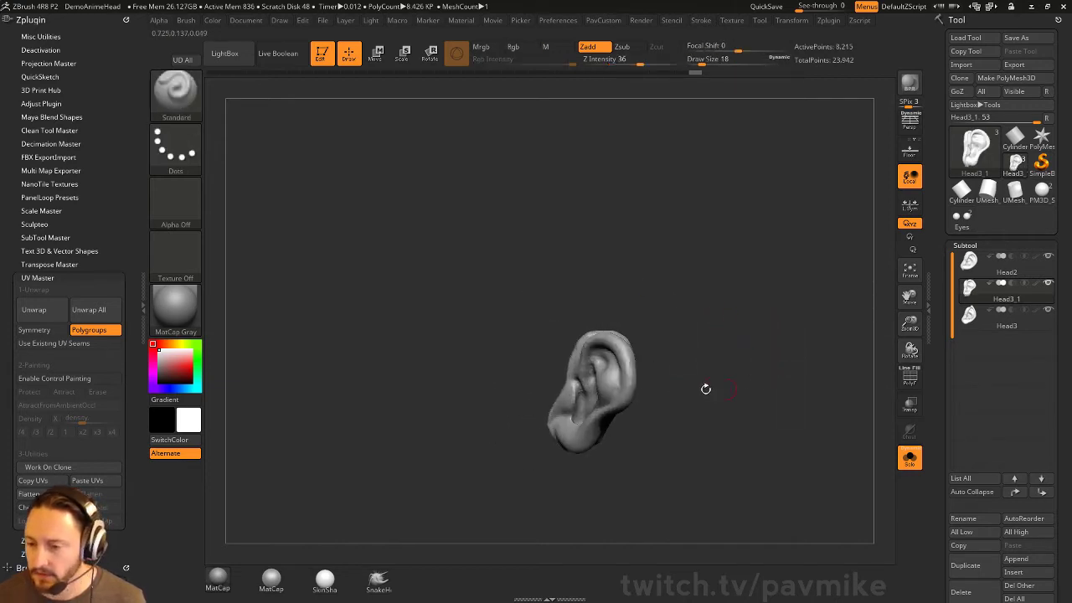
- Turn off solo display to show all three ears and create an InsertMultiMesh brush from them
click(909, 457)
drag(779, 397, 713, 392)
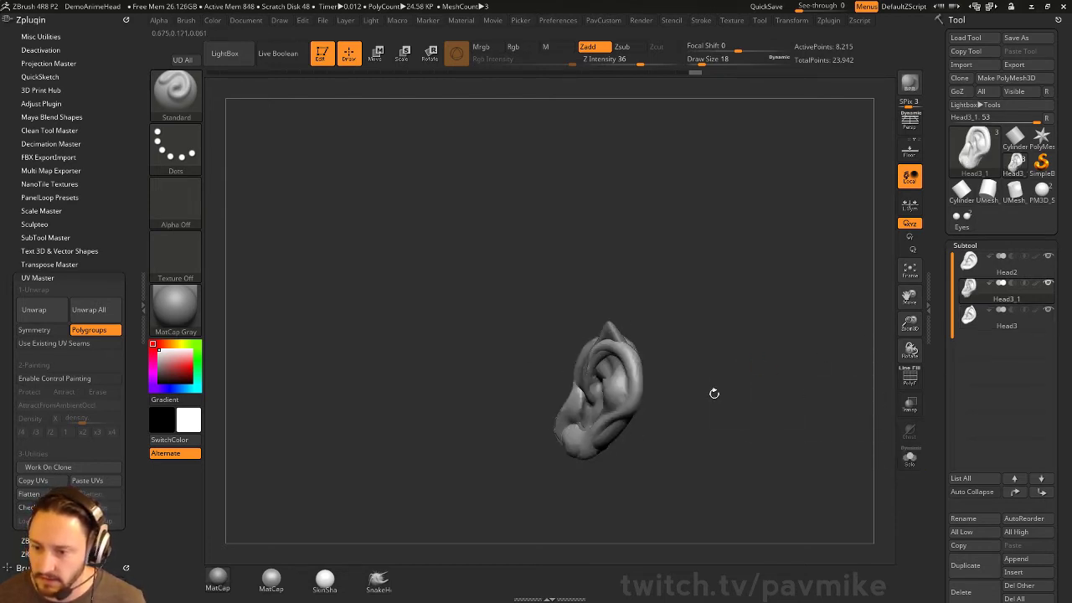
drag(681, 350, 756, 413)
key(b)
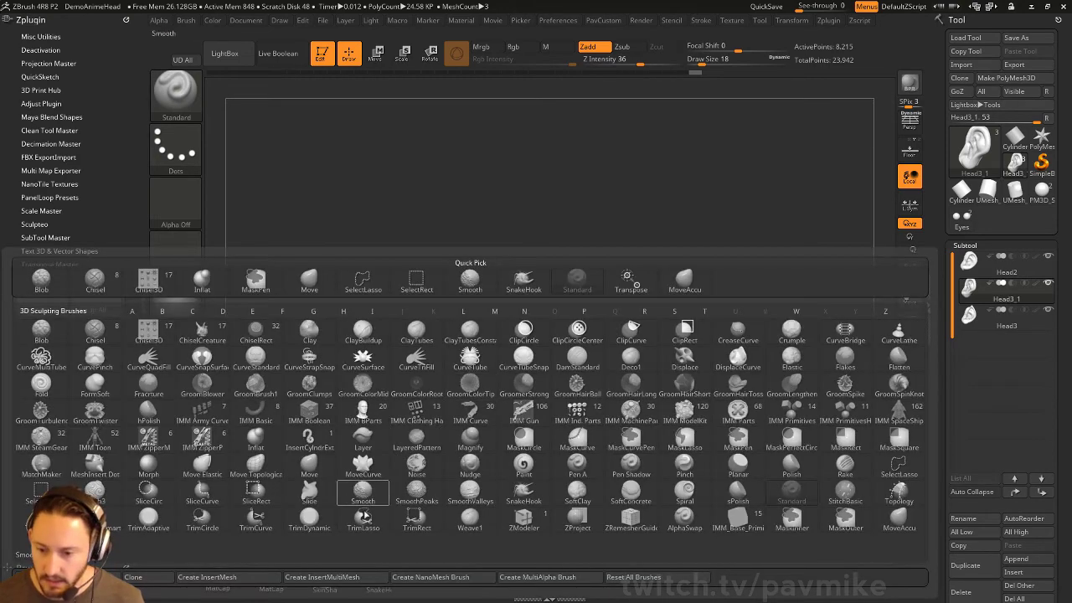
key(i)
key(m)
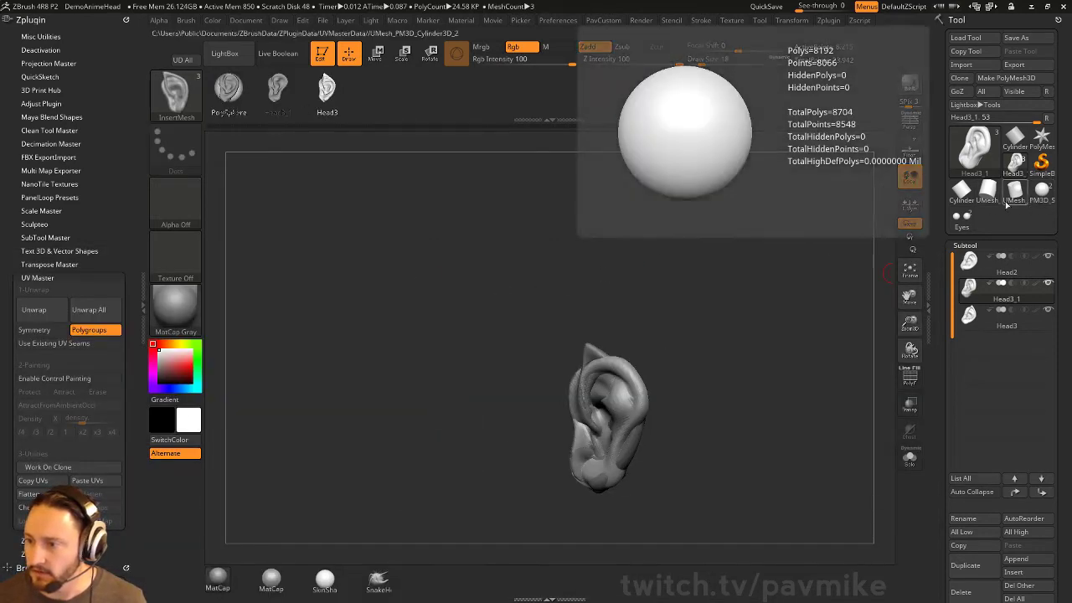
- Switch to the cylinder tool, convert it to a PolyMesh3D and view it straight from the side
click(962, 191)
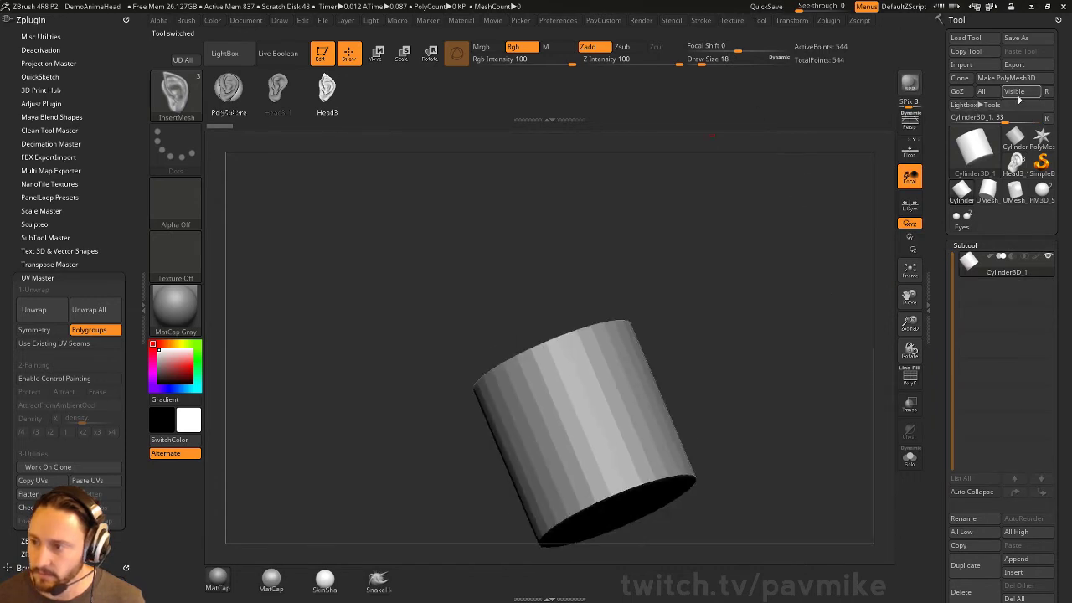
shift+drag(804, 237, 761, 280)
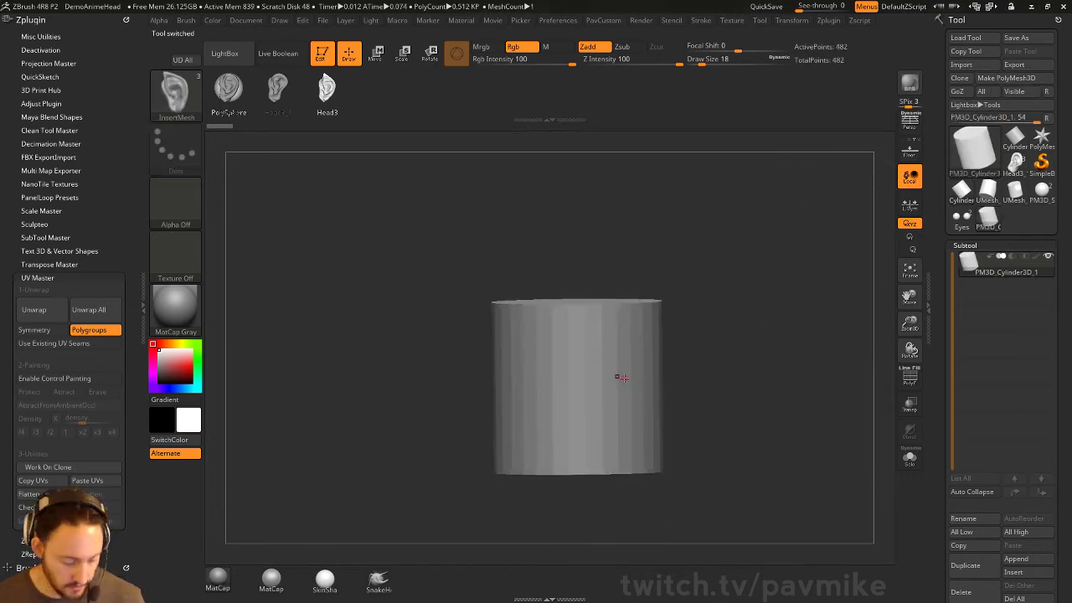
- Insert a mirrored pair of ears on the cylinder's sides and reposition them with the Move gizmo
right_drag(651, 368, 570, 384)
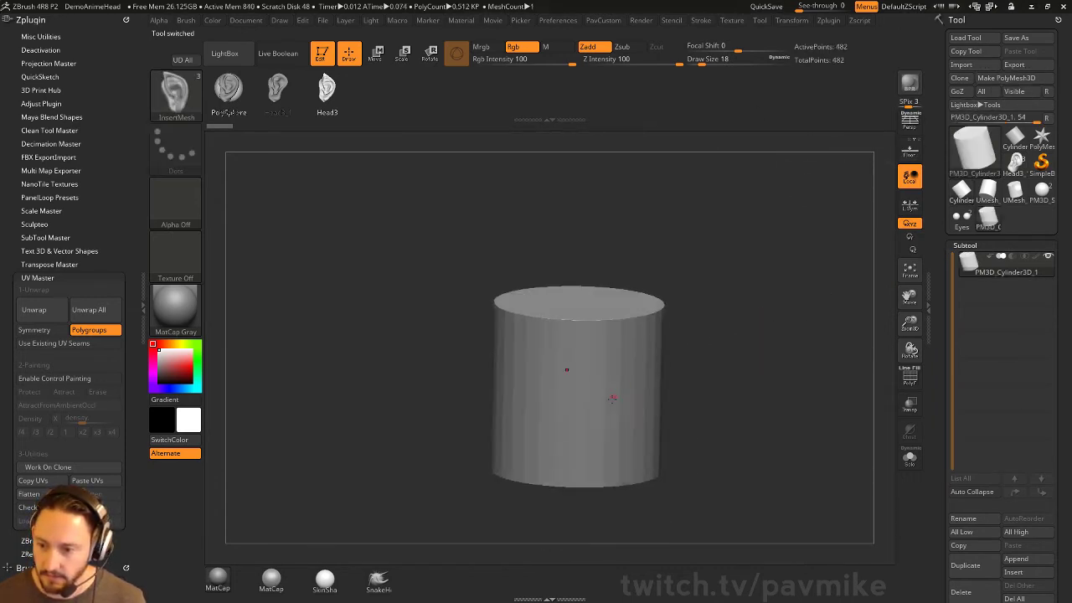
drag(586, 401, 602, 412)
shift+right_drag(601, 412, 662, 386)
key(w)
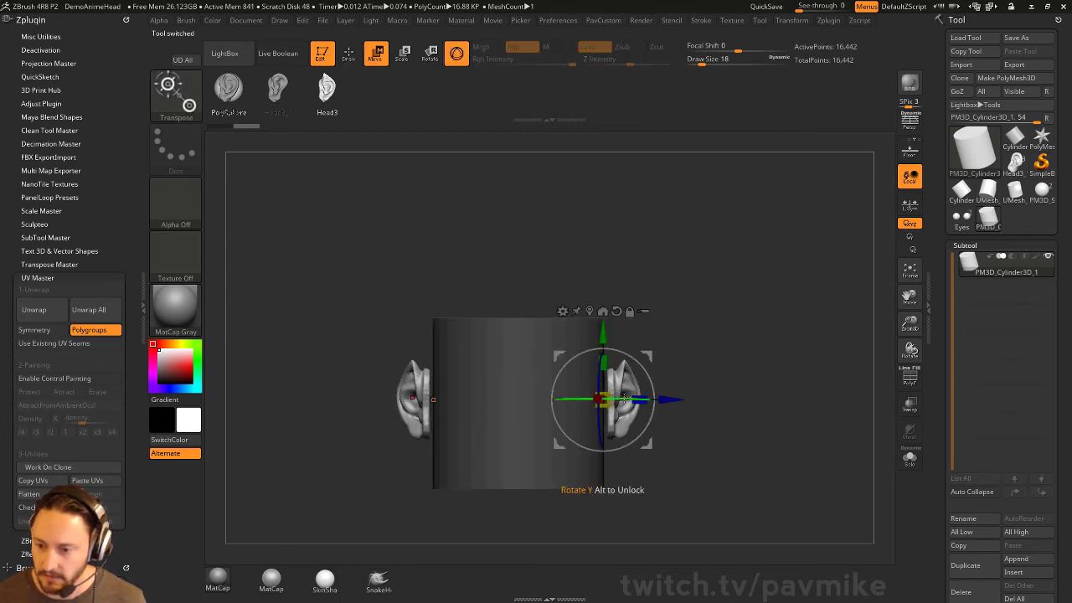
mouse_move(650, 357)
mouse_down()
mouse_move(662, 368)
mouse_move(650, 358)
mouse_up()
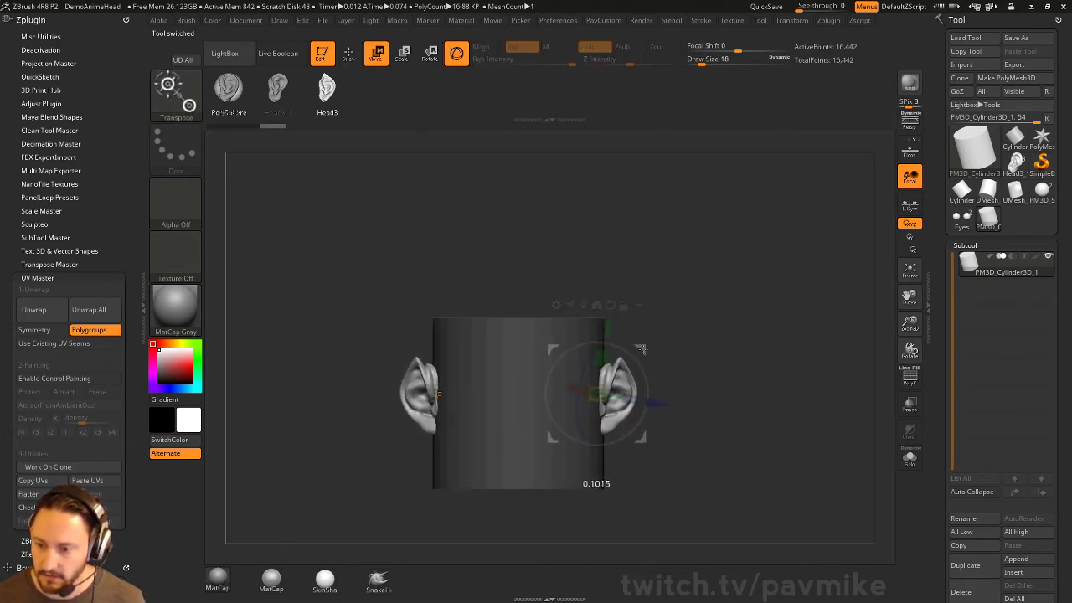
- Clear the mask, fuse the inserted ears with the cylinder using DynaMesh, and set the Standard brush's draw size to 97
key(q)
mouse_move(722, 330)
mouse_down()
mouse_move(650, 353)
mouse_move(697, 350)
mouse_up()
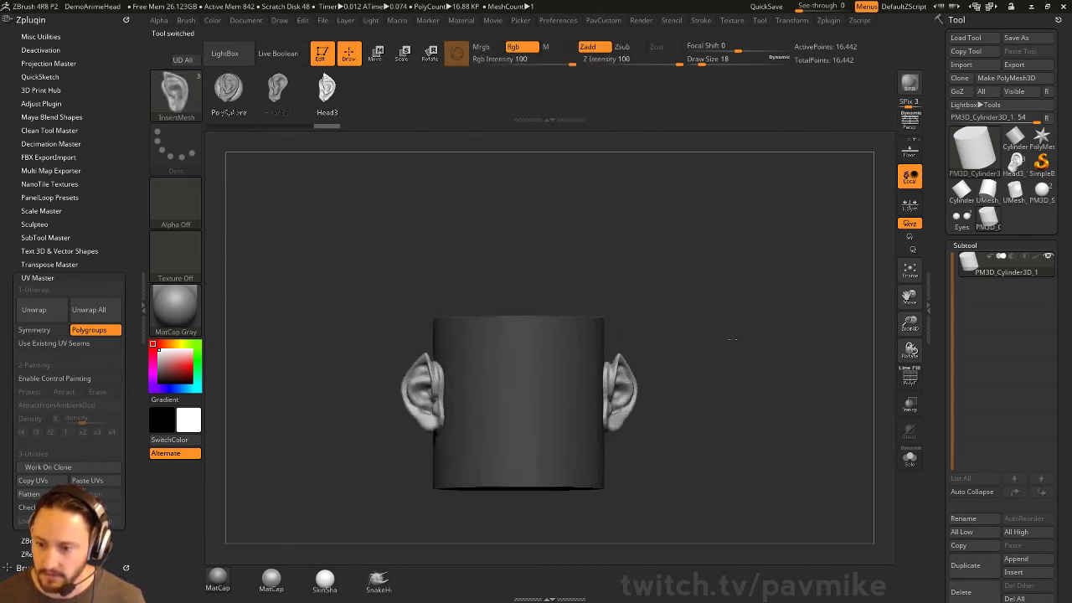
ctrl+click(773, 366)
key(space)
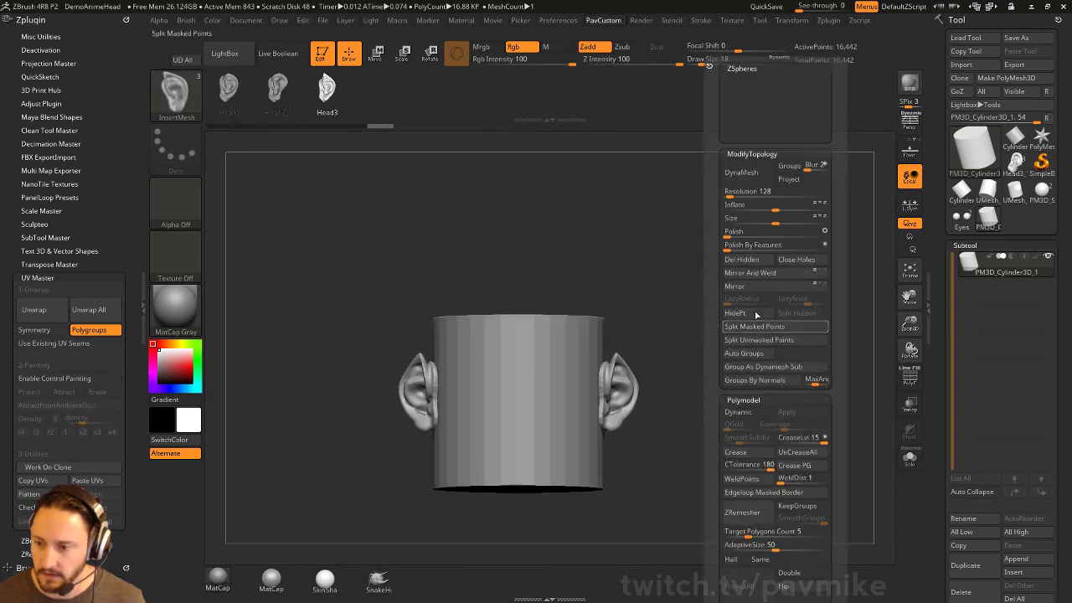
click(802, 167)
drag(681, 259, 478, 359)
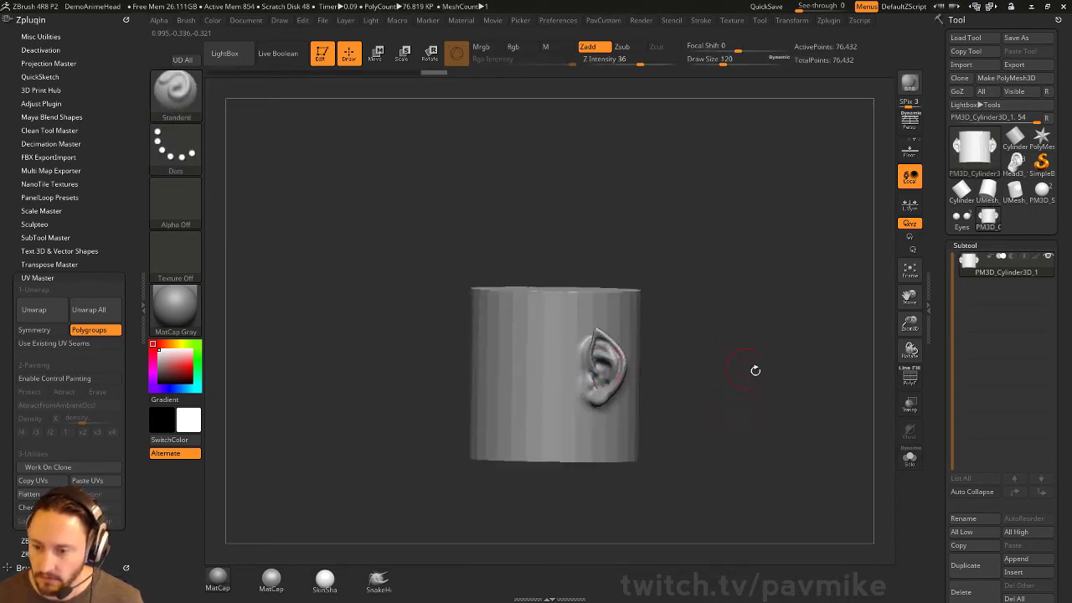
key(s)
click(758, 381)
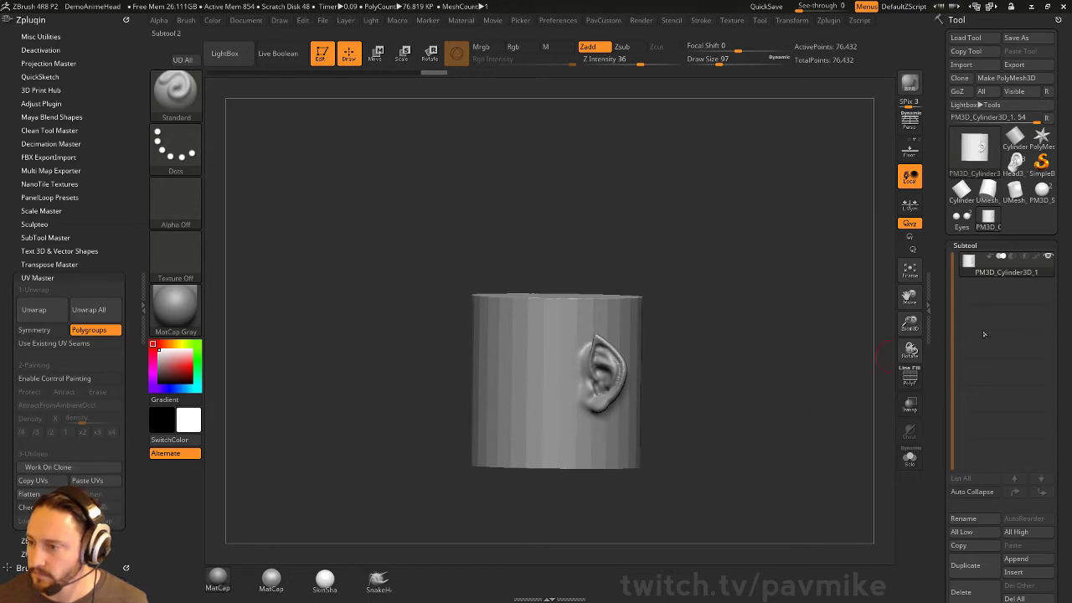
- Switch to the anime head tool and deepen the mouth line of Head1 with the DamStandard brush, reducing the draw size to 39
click(963, 216)
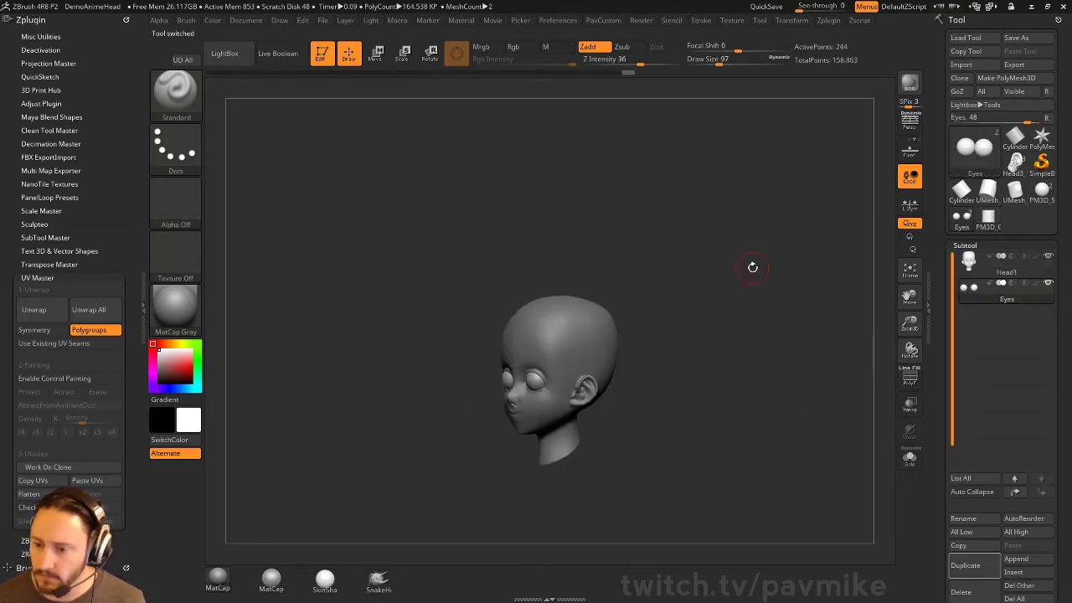
drag(752, 267, 694, 326)
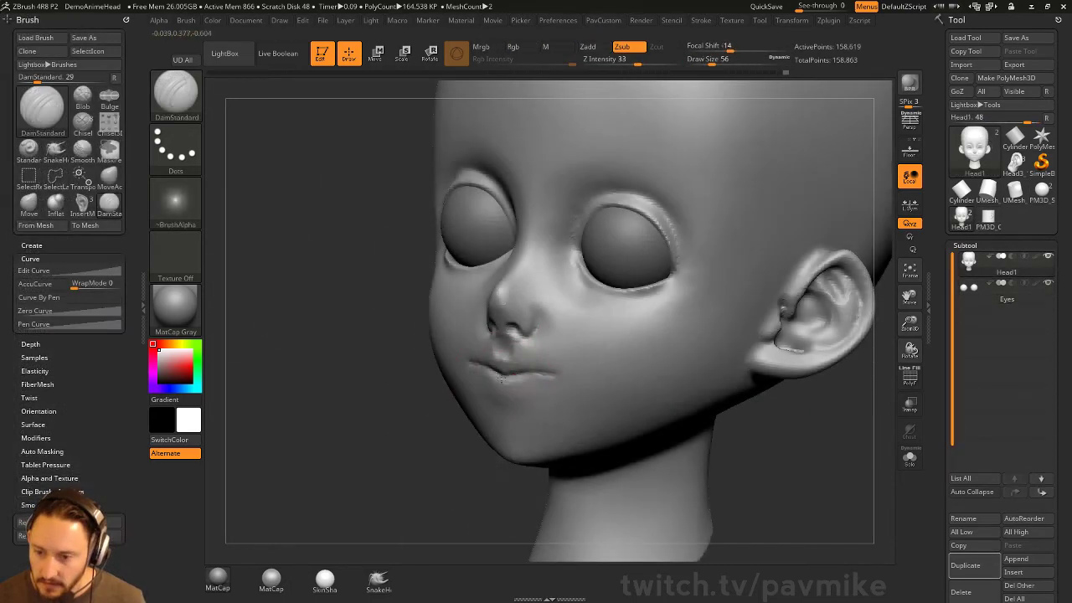
drag(444, 460, 519, 369)
key(bracketleft)
key(bracketleft)
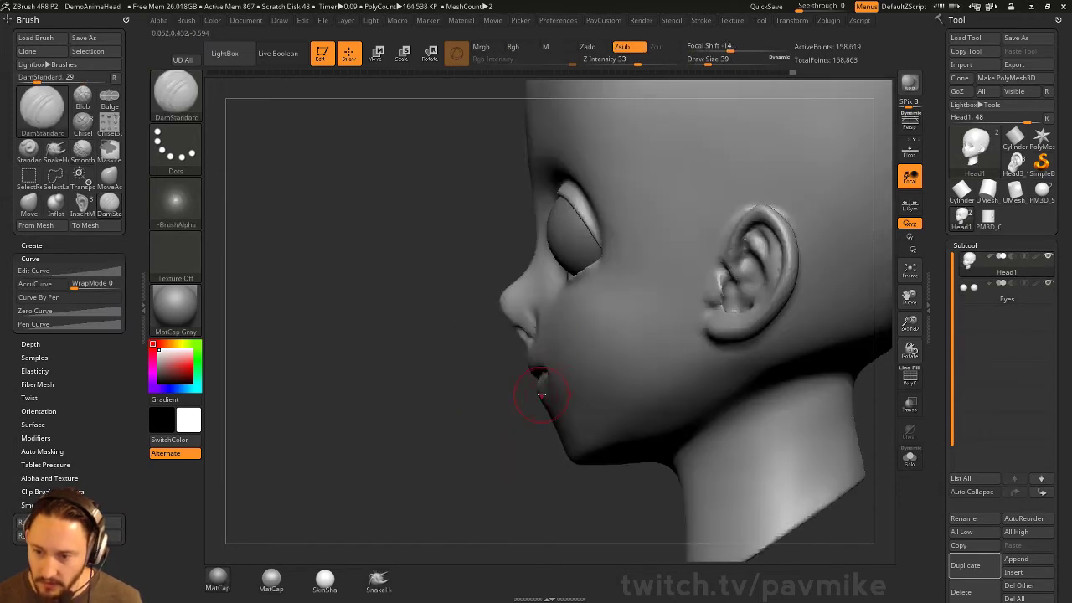
- Adjust the lip profile and mouth corners with the Move brush, reducing the draw size to 68
key(s)
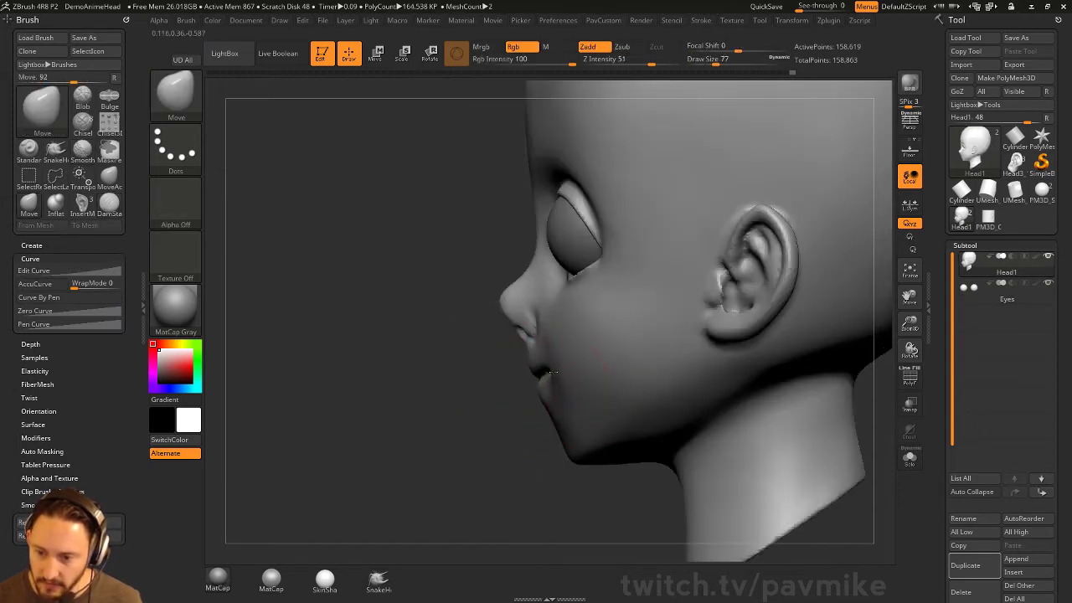
drag(497, 433, 525, 382)
key(bracketleft)
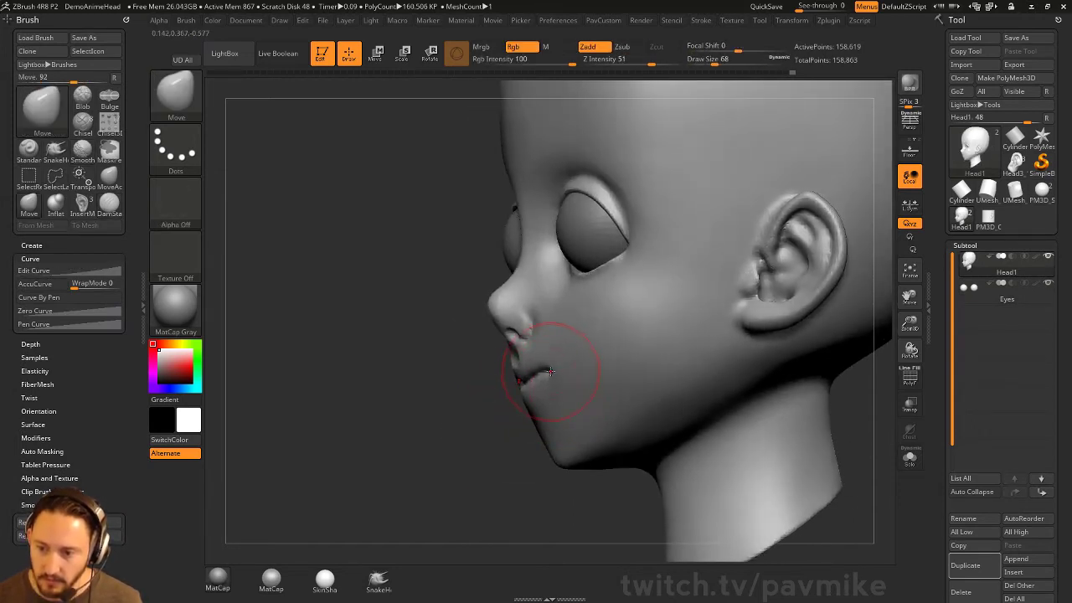
drag(495, 432, 520, 418)
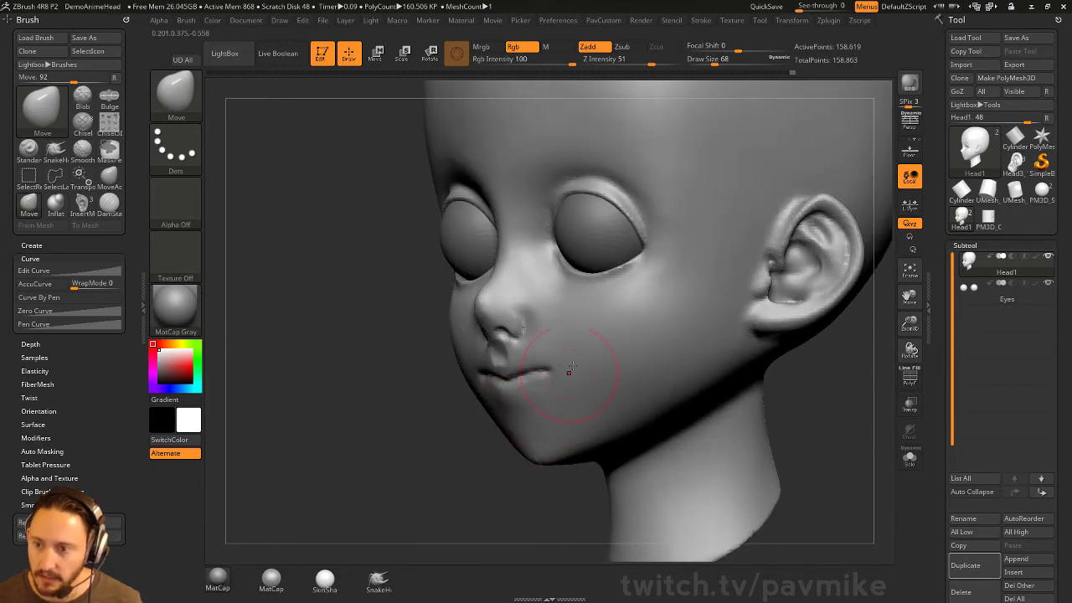
- Reset all brushes to their default settings
click(189, 22)
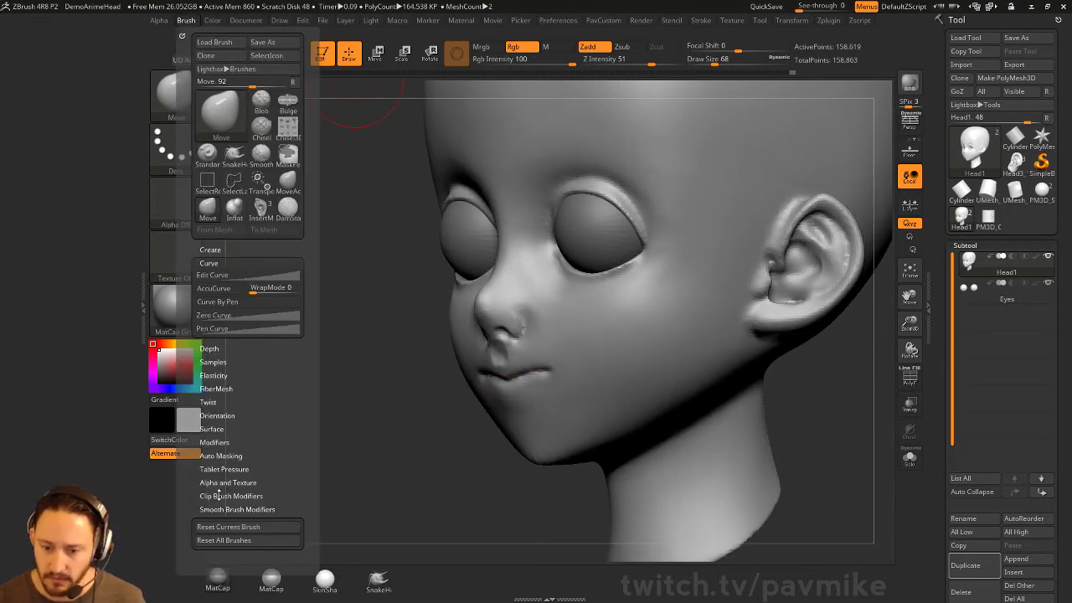
click(224, 540)
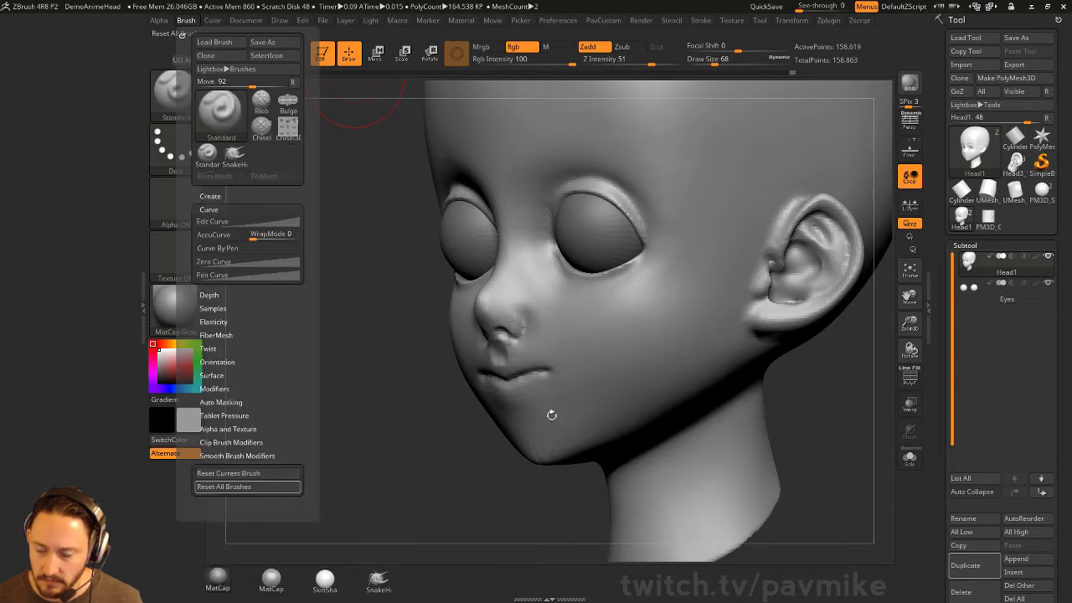
drag(410, 479, 390, 447)
- Reshape the lips and mouth corners in three-quarter and side view with the Move brush at draw size 68
key(b)
key(m)
key(v)
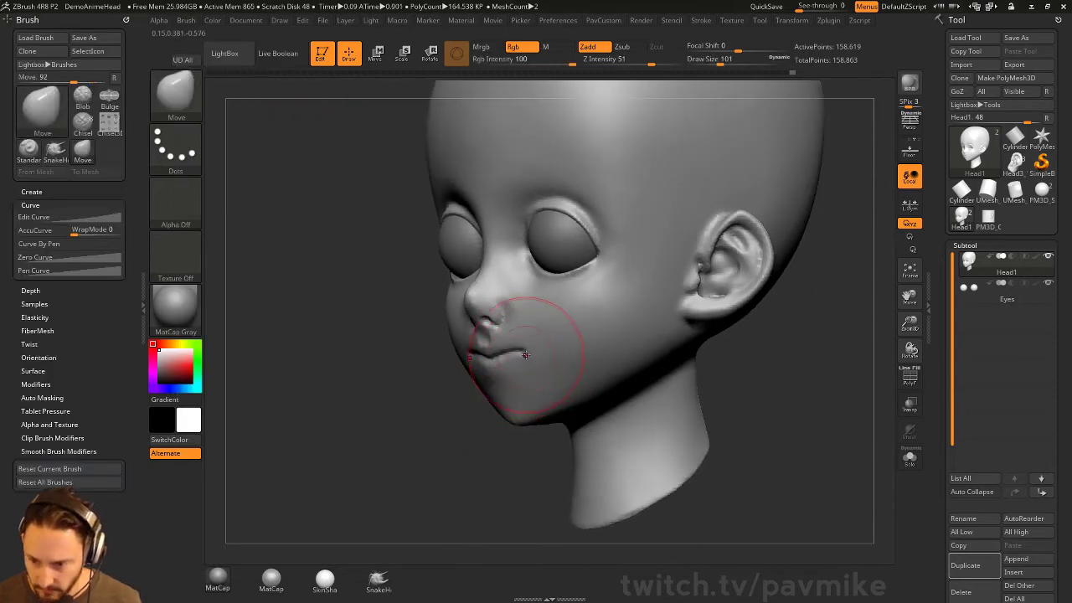
key([)
key([)
drag(464, 439, 514, 382)
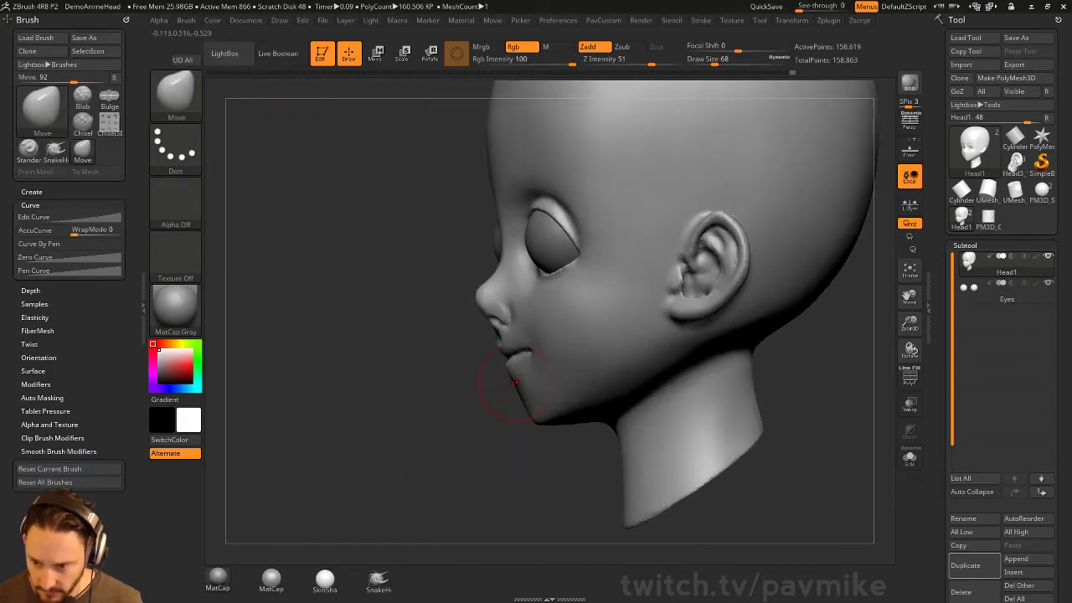
- Refine the mouth's curvature around the face from below with the Move brush at draw size 71
right_drag(536, 362, 506, 373)
drag(478, 442, 482, 367)
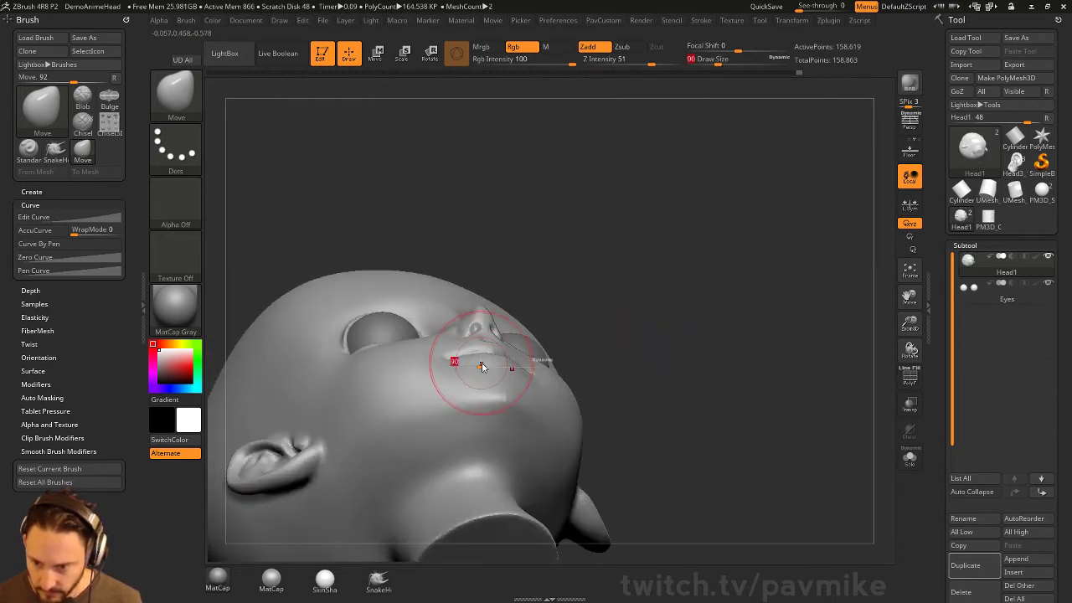
right_drag(472, 351, 469, 350)
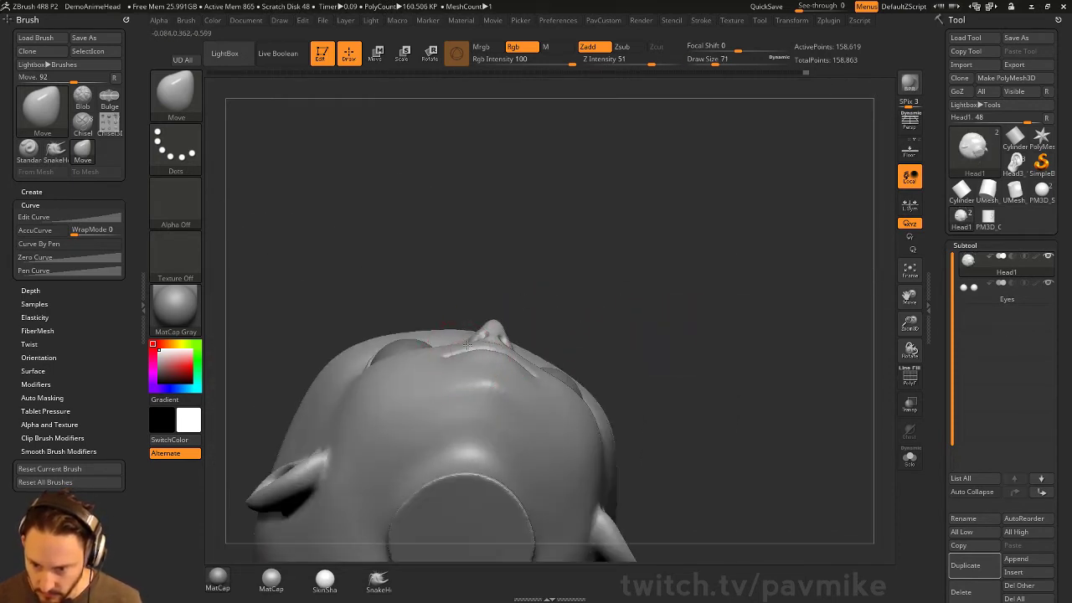
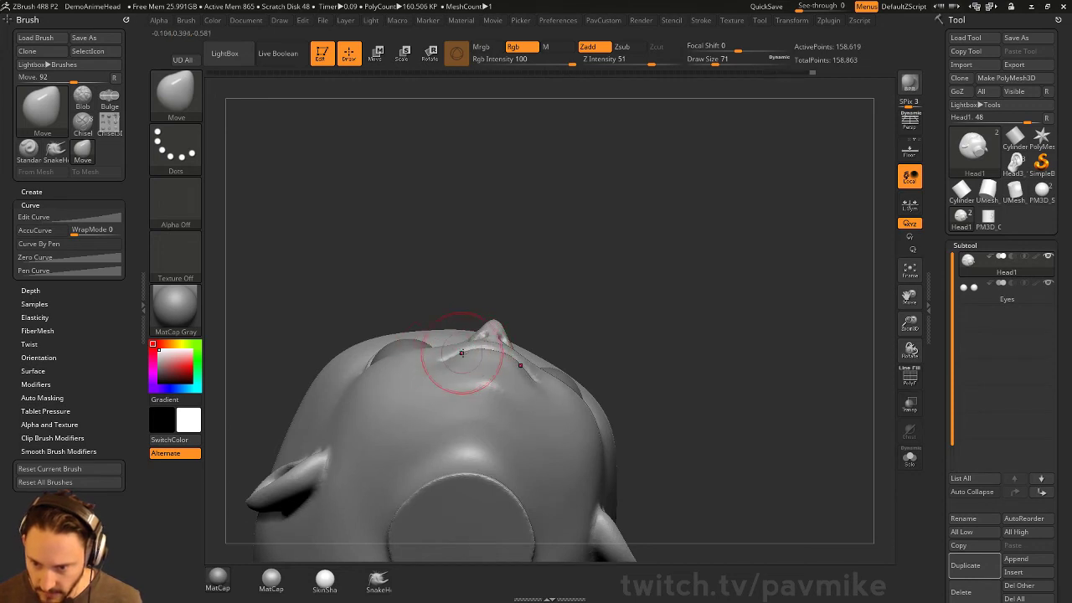
mouse_move(512, 377)
right_down()
mouse_move(462, 426)
mouse_move(553, 354)
right_up()
- Smooth the area around the mouth and adjust the lips from the front with the Move brush at draw size 39
key(shift)
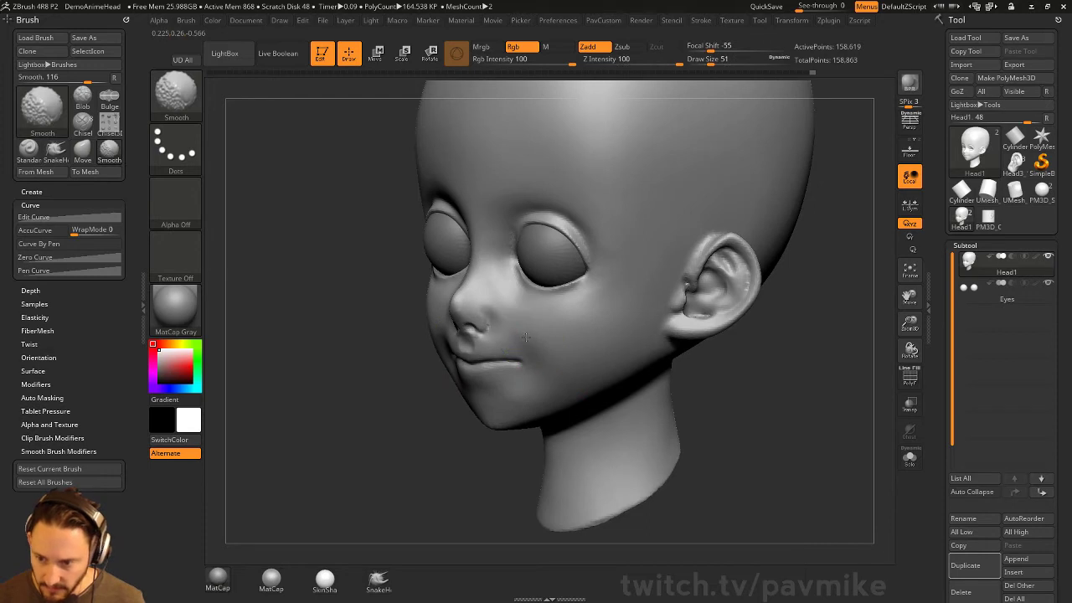
mouse_move(535, 399)
shift+right_down()
mouse_move(734, 371)
mouse_move(735, 404)
mouse_move(444, 370)
mouse_move(517, 375)
shift+right_up()
key(s)
key(b)
key(m)
key(v)
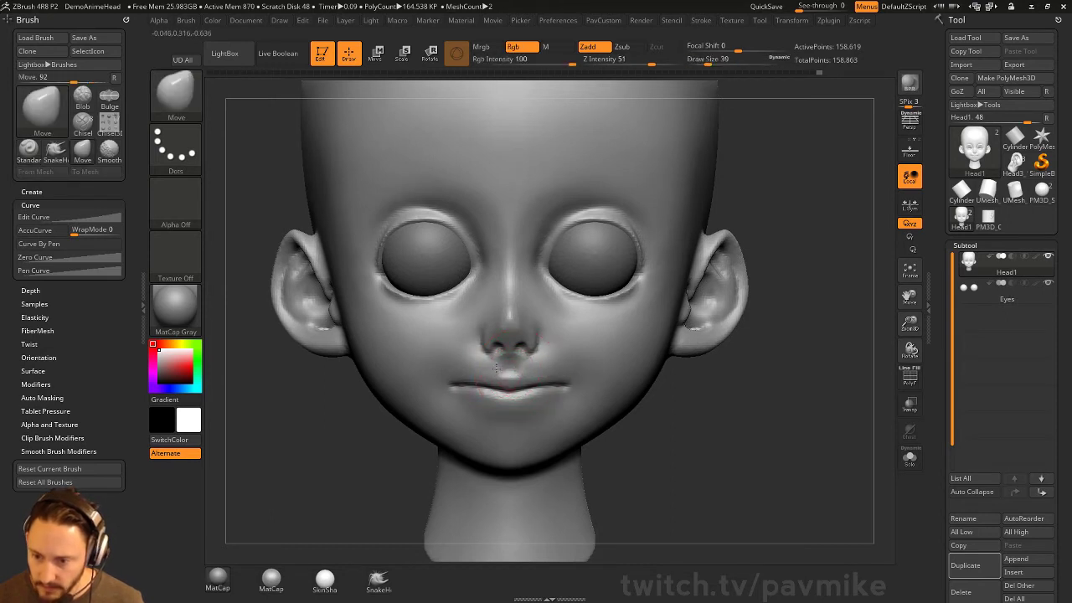
- Build up the edges of the upper and lower lips with the Standard brush at draw size 13
key(b)
key(s)
key(t)
mouse_move(685, 333)
right_down()
mouse_move(624, 339)
mouse_move(491, 384)
mouse_move(403, 92)
right_up()
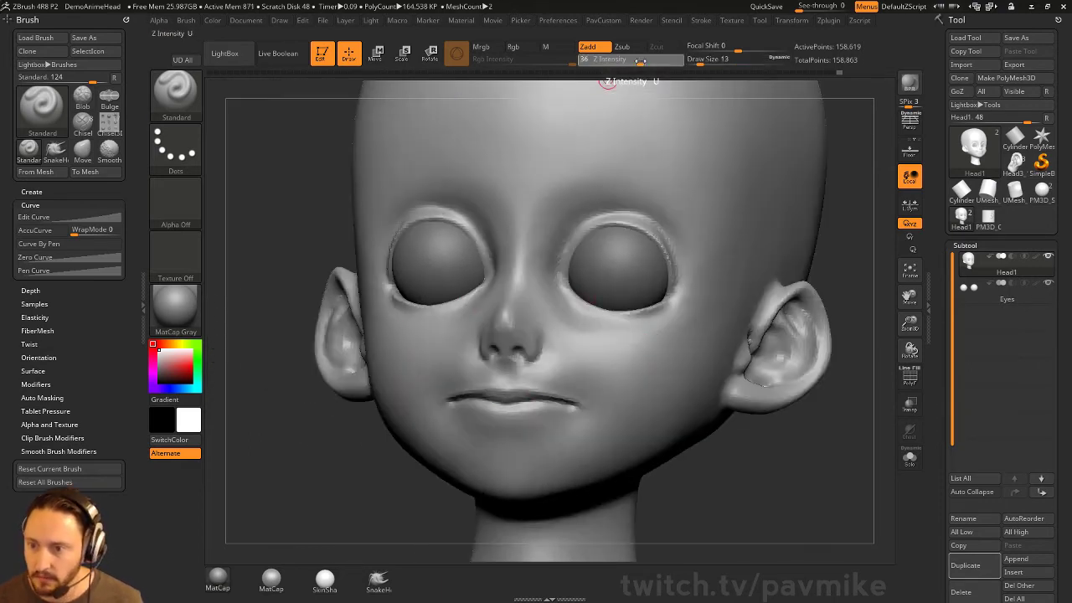
click(603, 20)
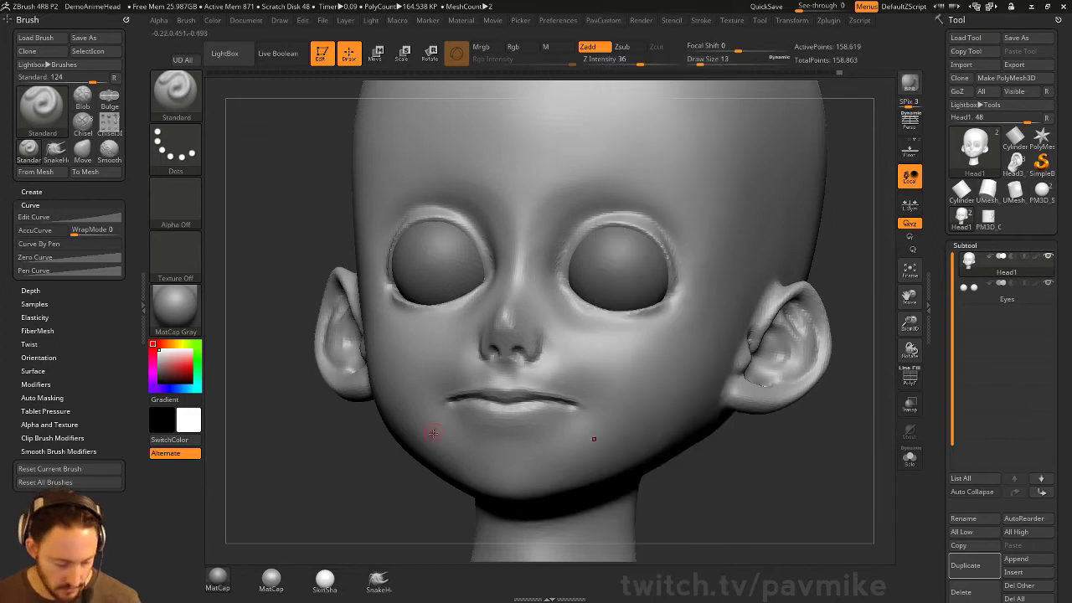
drag(349, 511, 510, 379)
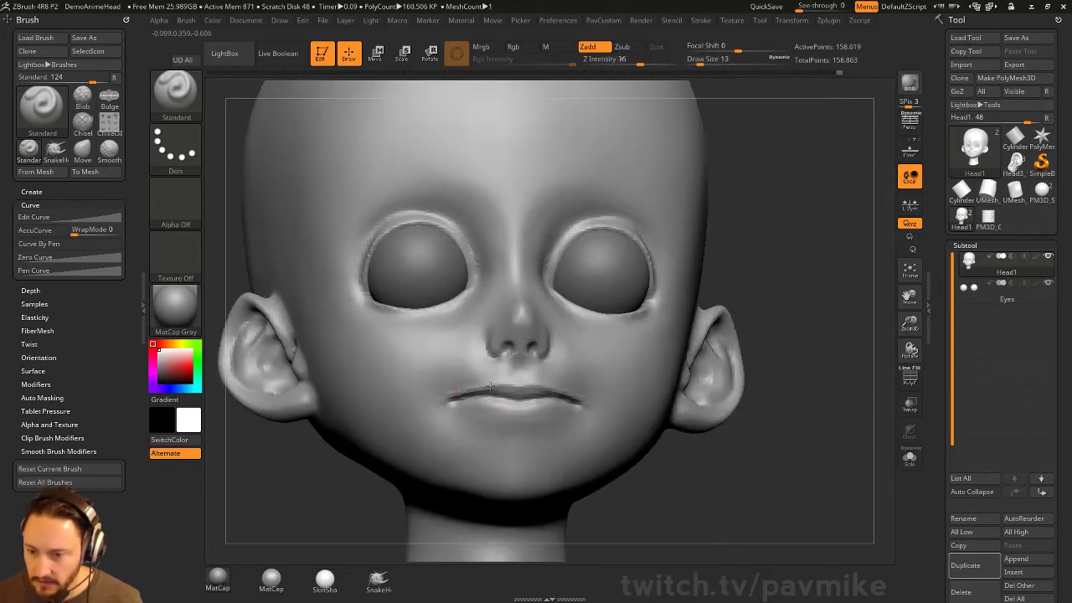
drag(819, 326, 536, 378)
key(ctrl)
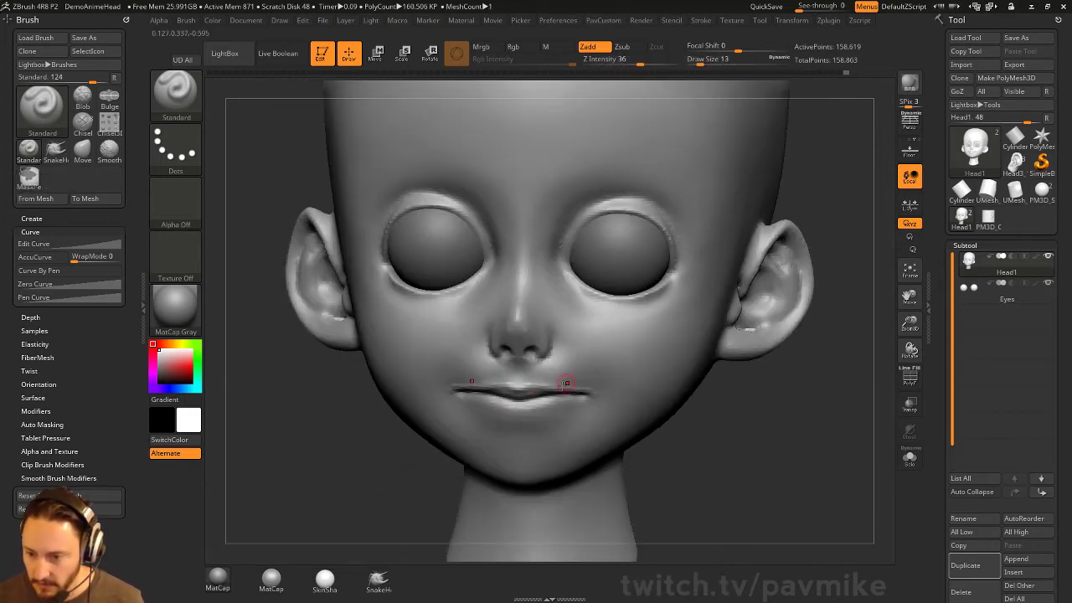
mouse_move(566, 382)
right_down()
mouse_move(485, 419)
mouse_move(500, 421)
mouse_move(496, 402)
mouse_move(706, 407)
mouse_move(547, 396)
right_up()
- Smooth the lips and lower the Smooth brush's Z Intensity
key(shift)
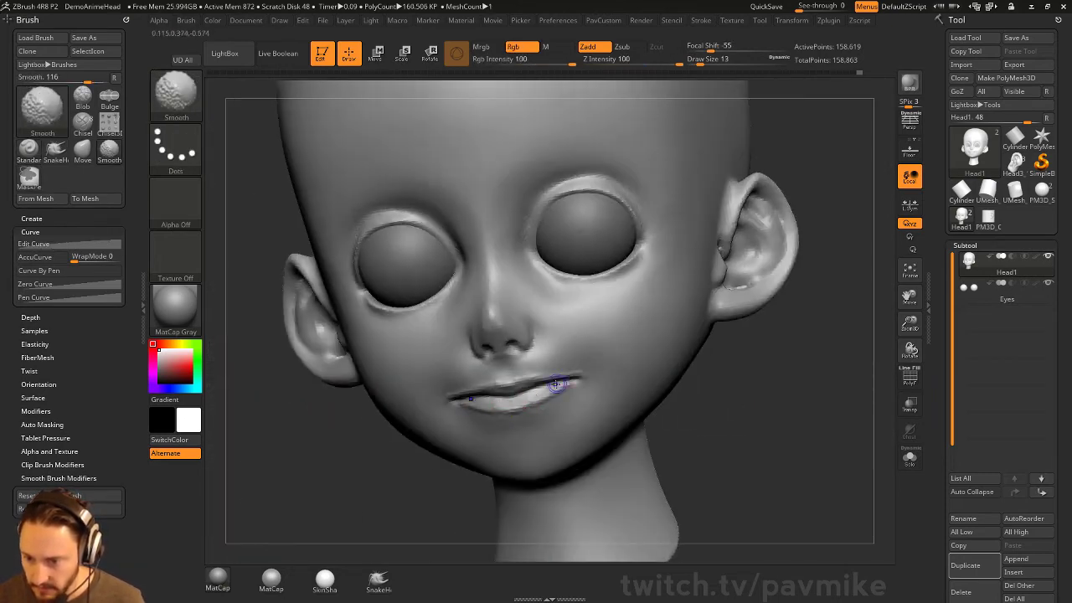
shift+click(176, 92)
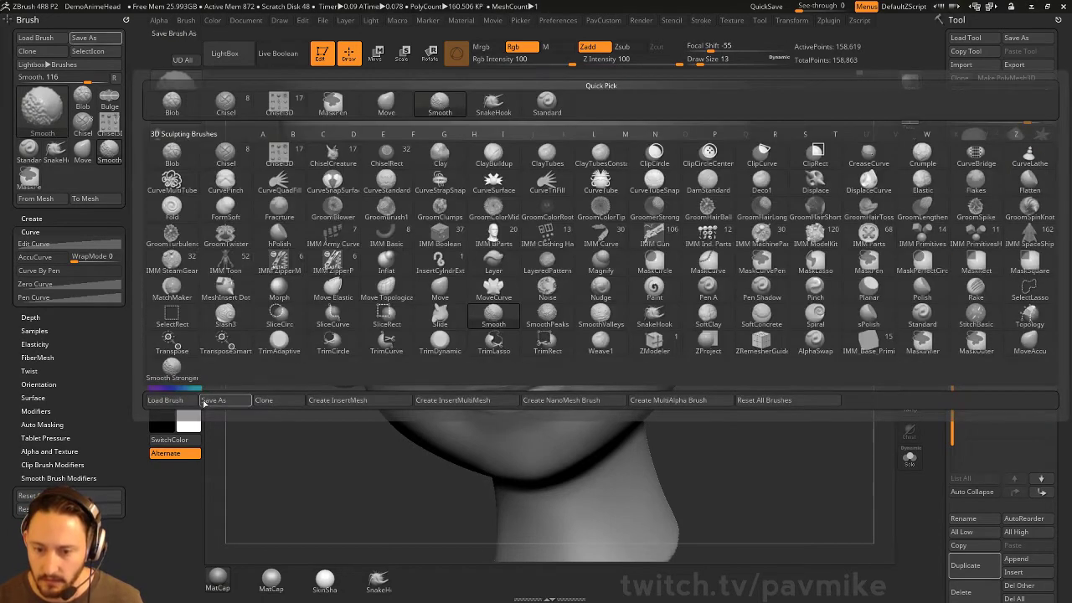
shift+click(371, 148)
drag(665, 65, 652, 65)
right_drag(519, 352, 581, 354)
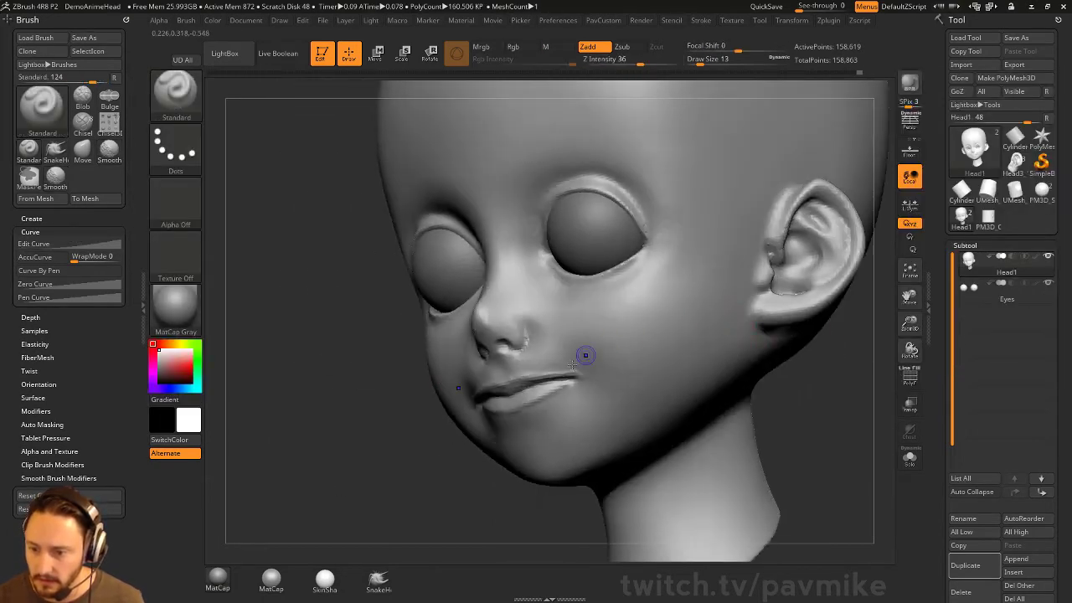
right_drag(495, 387, 558, 387)
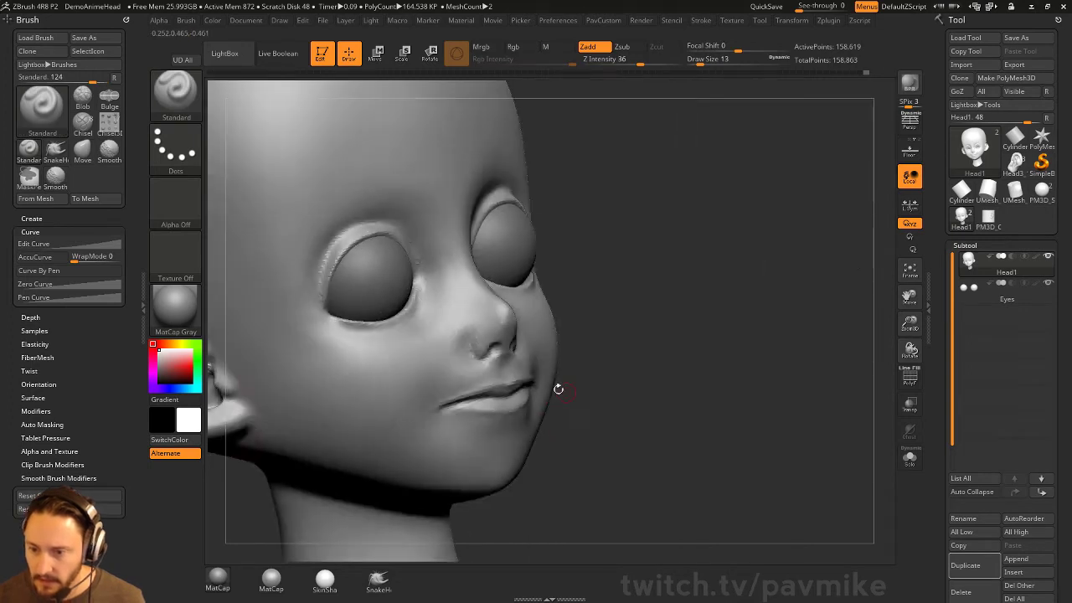
- Carve the folds running from the nostrils to the mouth corners with the DamStandard brush at draw size 41
right_drag(471, 358, 500, 355)
key(s)
drag(499, 355, 494, 356)
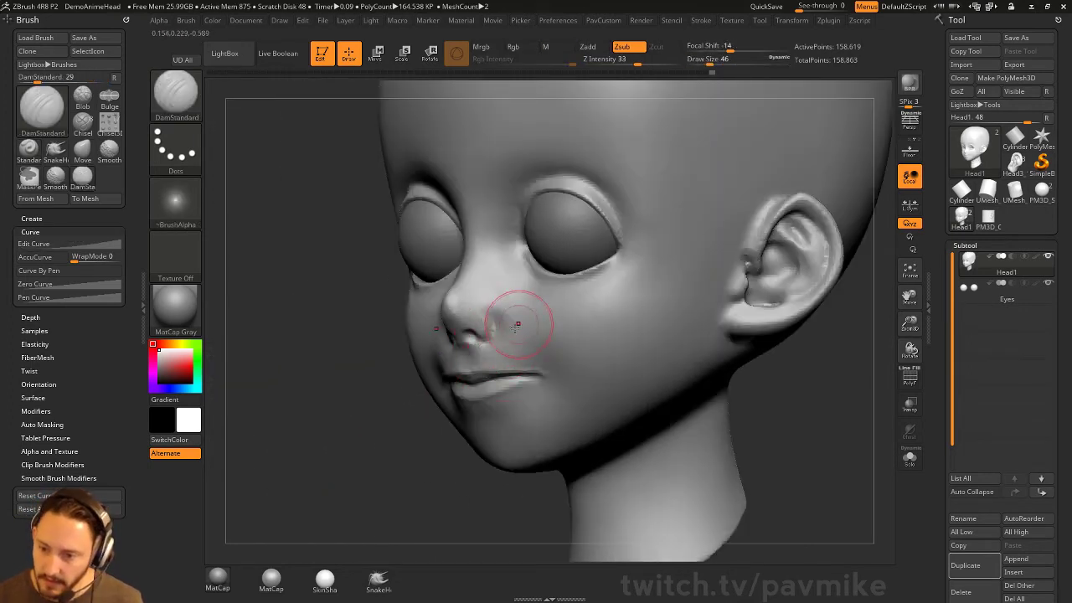
drag(478, 316, 495, 321)
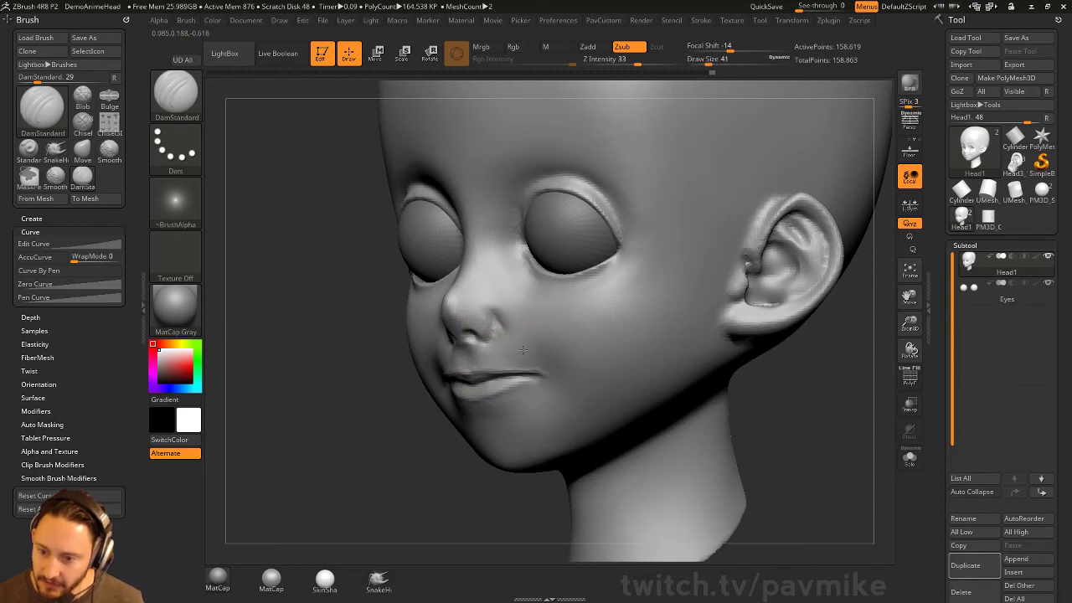
right_drag(545, 408, 410, 381)
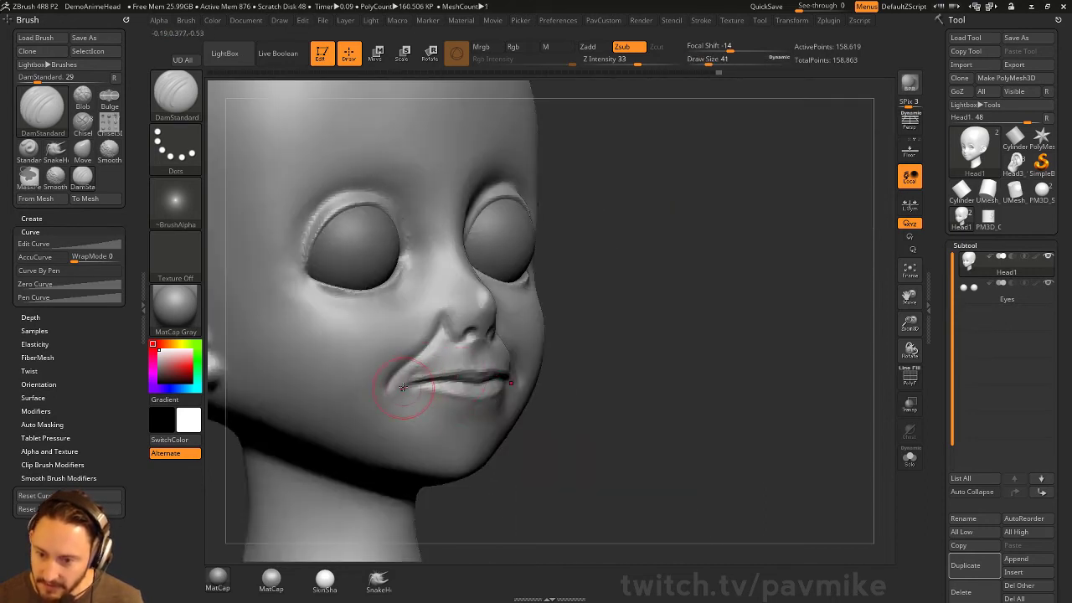
- Build up volume around the mouth corners and beside the folds with the Clay brush at draw size 41
drag(581, 335, 524, 410)
key(b)
key(c)
key(l)
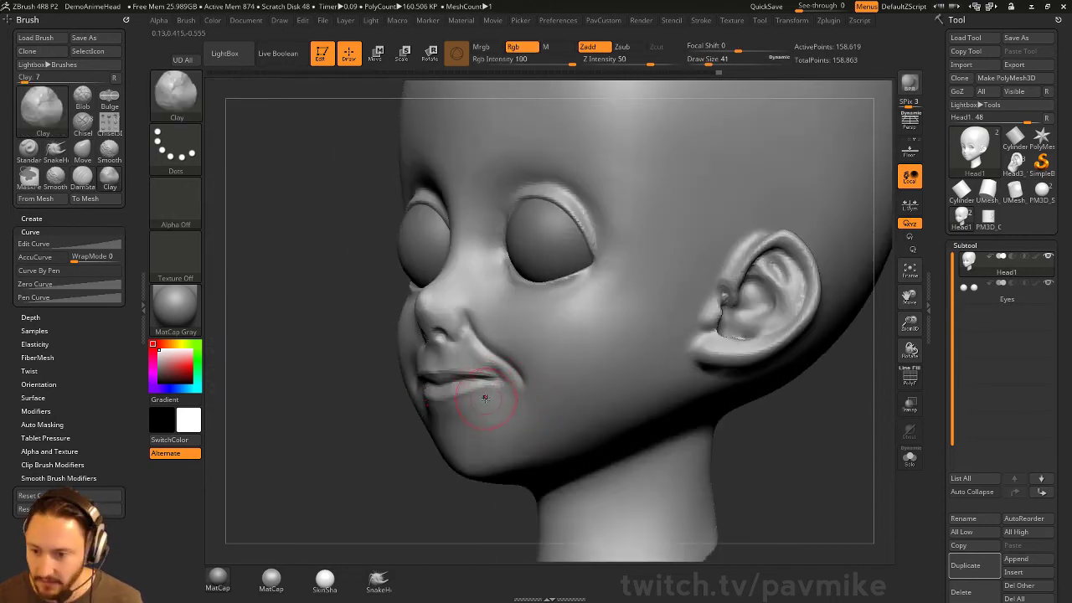
mouse_move(492, 397)
right_down()
mouse_move(455, 421)
mouse_move(481, 397)
mouse_move(732, 409)
right_up()
- Define the creases around the lower lip with the DamStandard brush and fill the mouth corners with the Clay brush at draw size 41
key(b)
key(d)
key(s)
drag(686, 413, 712, 421)
key(b)
key(c)
key(l)
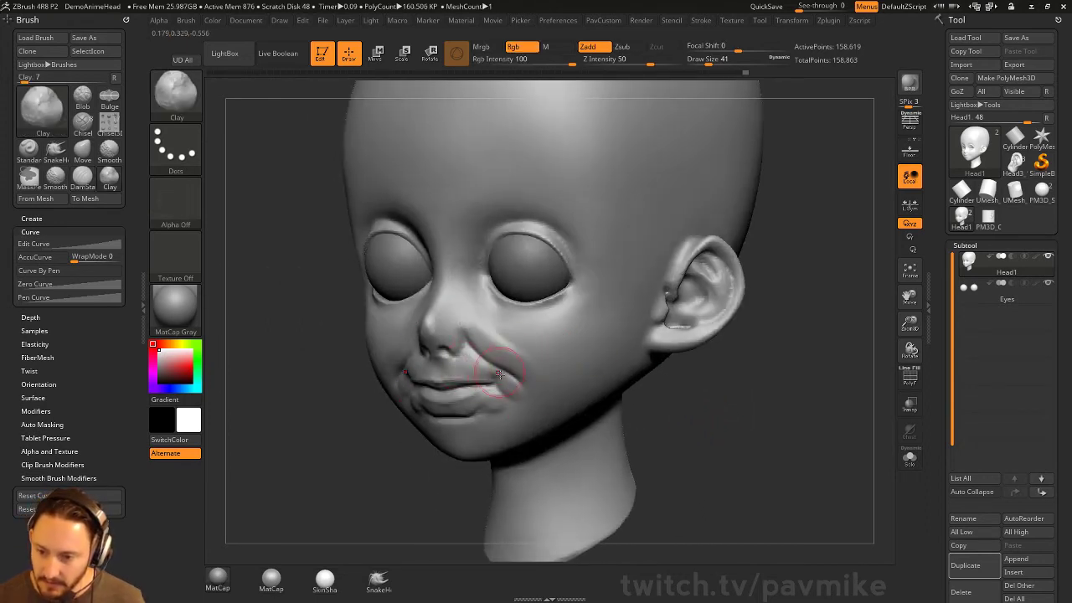
- Smooth the folds around the mouth, the cheeks and the chin with the Smooth Stronger brush
shift+drag(486, 418, 474, 417)
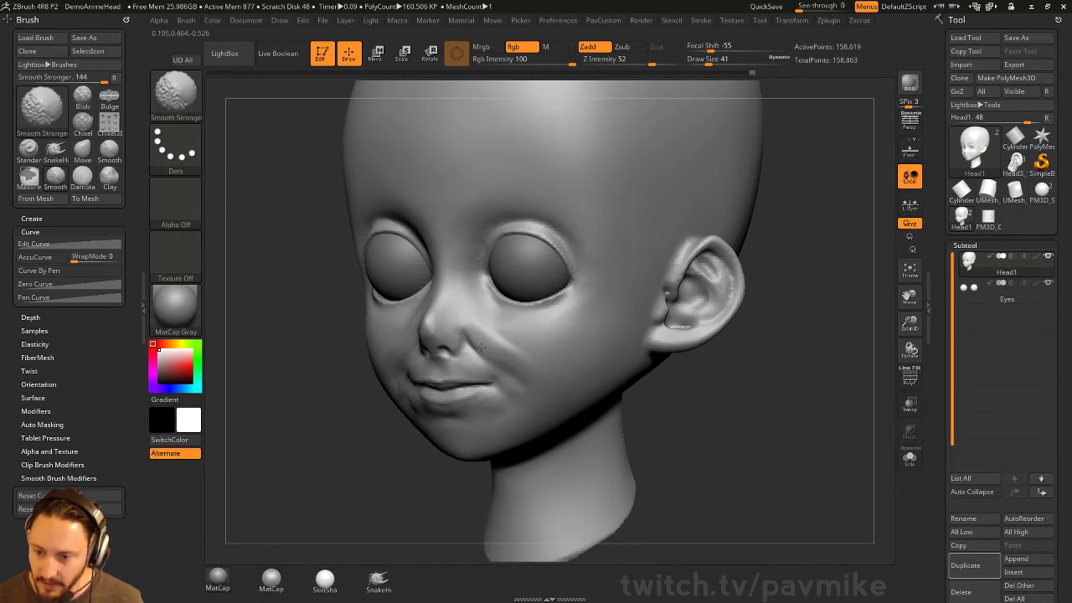
drag(553, 383, 458, 429)
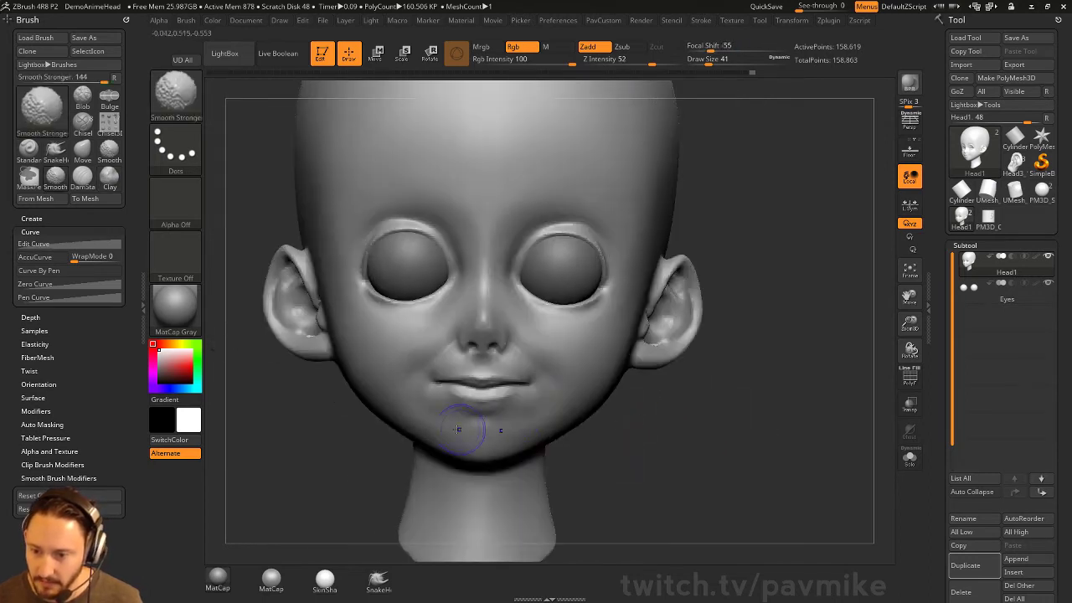
mouse_move(446, 364)
mouse_down()
mouse_move(774, 393)
mouse_move(869, 445)
mouse_move(753, 402)
mouse_move(497, 354)
mouse_move(756, 383)
mouse_move(623, 387)
mouse_up()
key(shift)
mouse_move(691, 443)
shift+mouse_down()
mouse_move(729, 444)
mouse_move(517, 408)
shift+mouse_up()
key(shift)
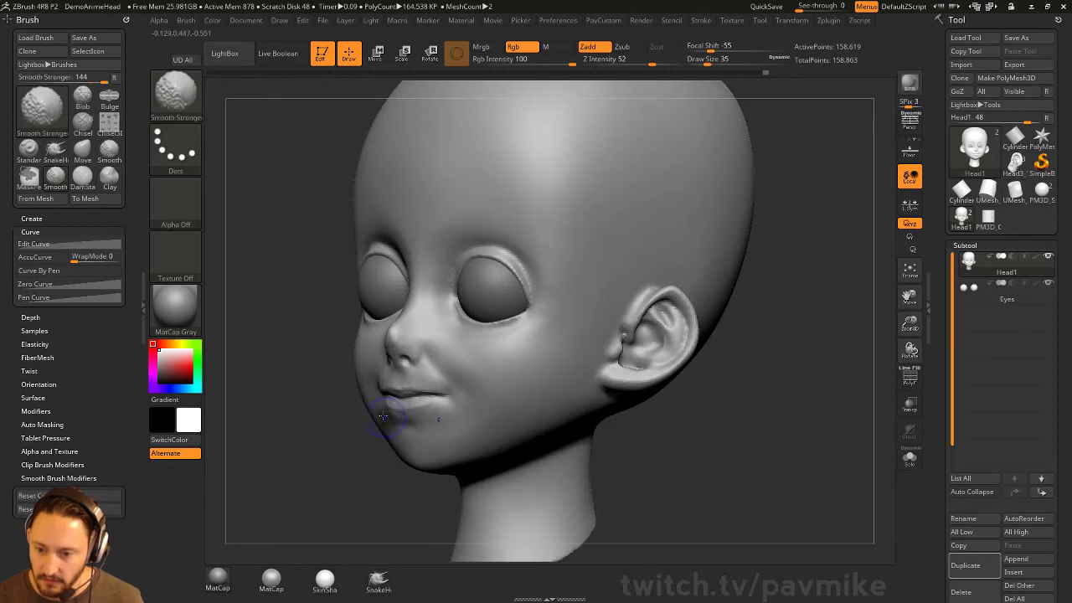
shift+drag(729, 436, 741, 435)
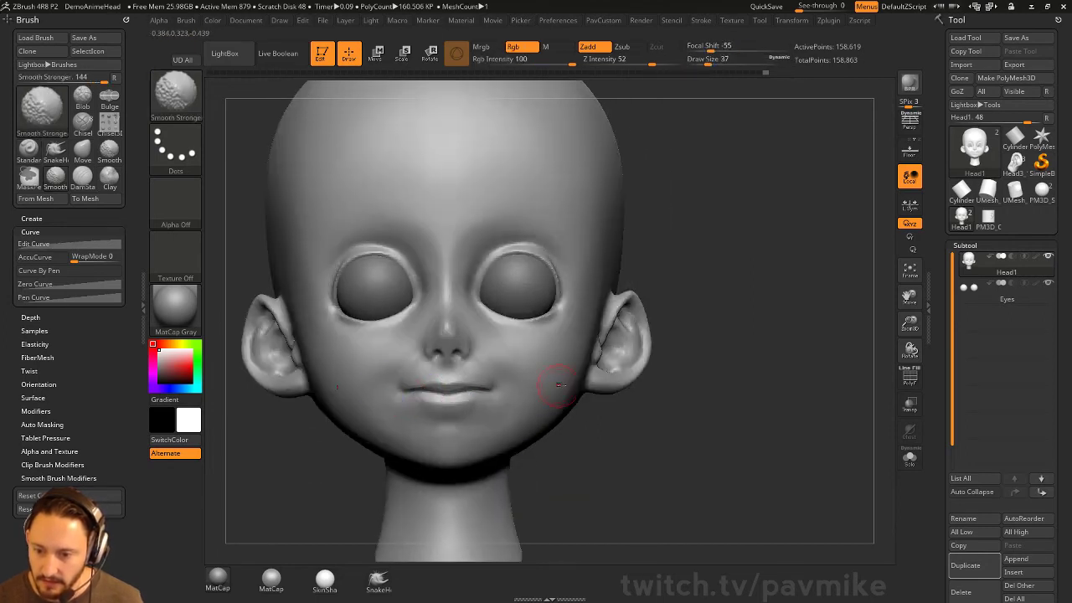
drag(741, 377, 544, 352)
shift+drag(802, 381, 787, 381)
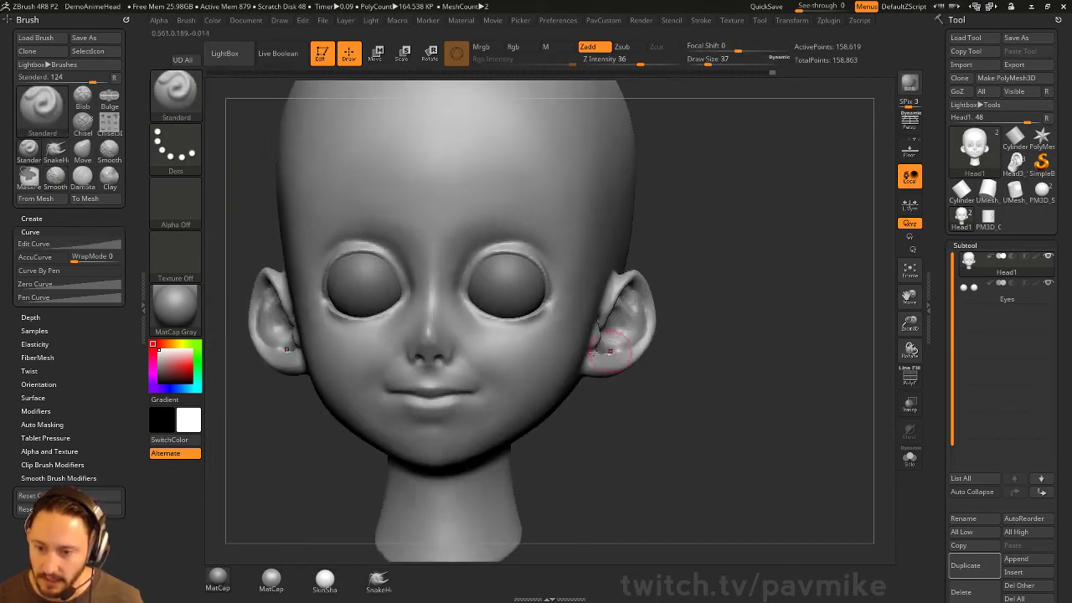
- Shape the nose with the Standard brush and carve around the nostrils with the DamStandard brush at draw size 37
mouse_move(665, 323)
mouse_down()
mouse_move(756, 290)
mouse_move(452, 342)
mouse_up()
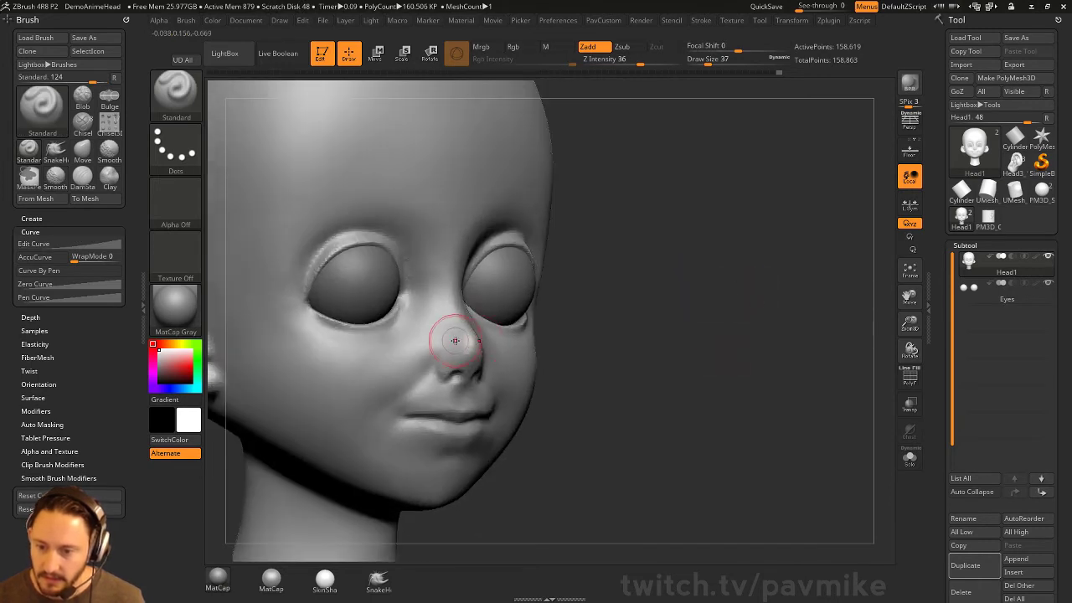
drag(634, 359, 469, 381)
key(s)
click(469, 381)
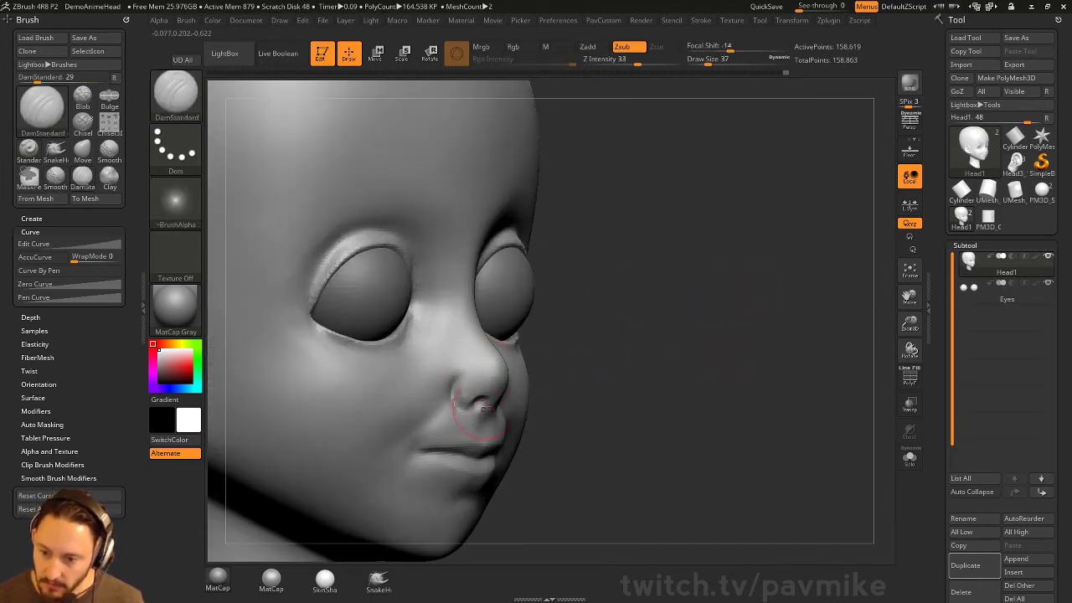
drag(577, 394, 636, 387)
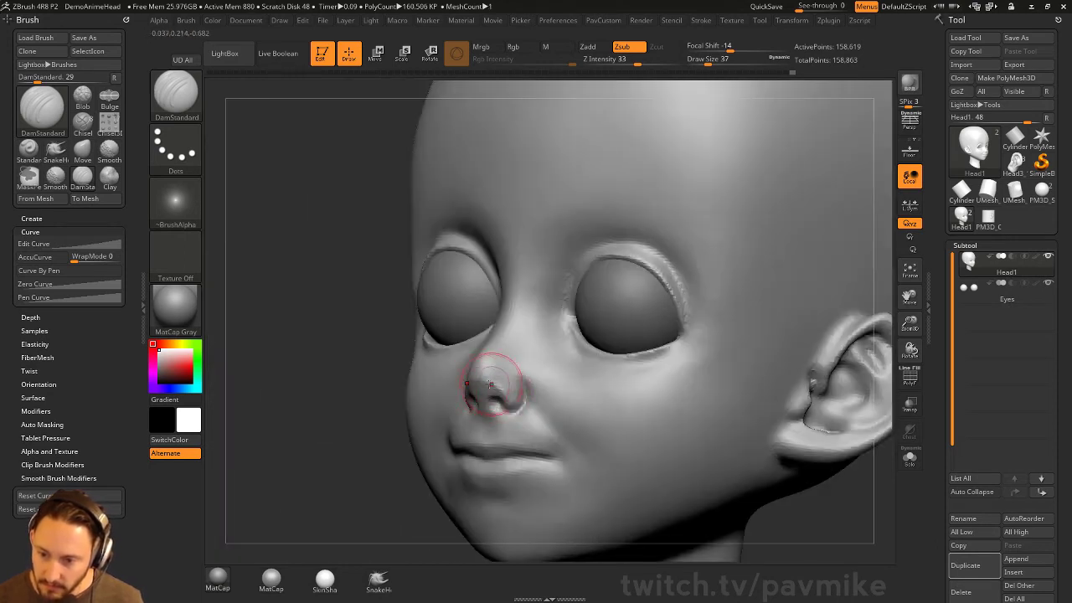
mouse_move(474, 437)
mouse_down()
mouse_move(474, 390)
mouse_move(452, 391)
mouse_up()
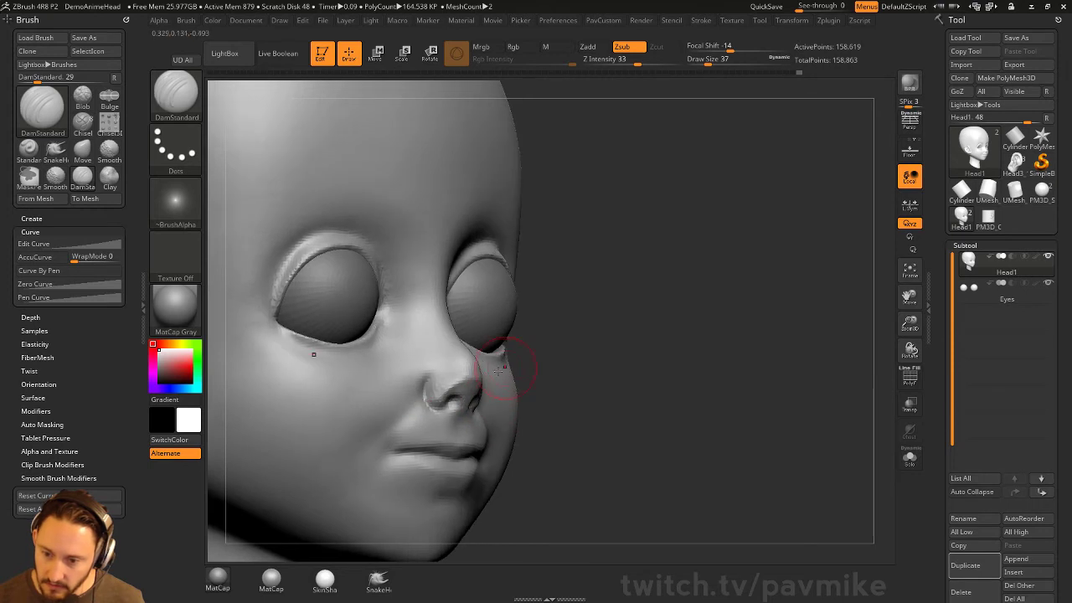
- Refine the nose's volume with the Clay brush at draw size 27 and smooth the area between nose and mouth
key(b)
key(s)
key(t)
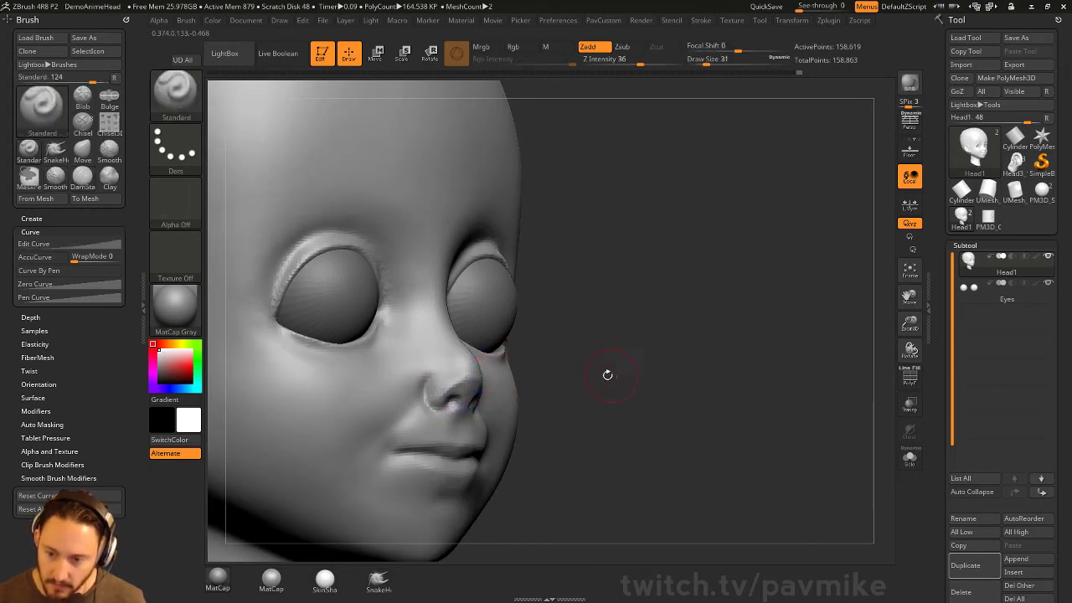
drag(605, 374, 366, 409)
key(b)
key(c)
key(l)
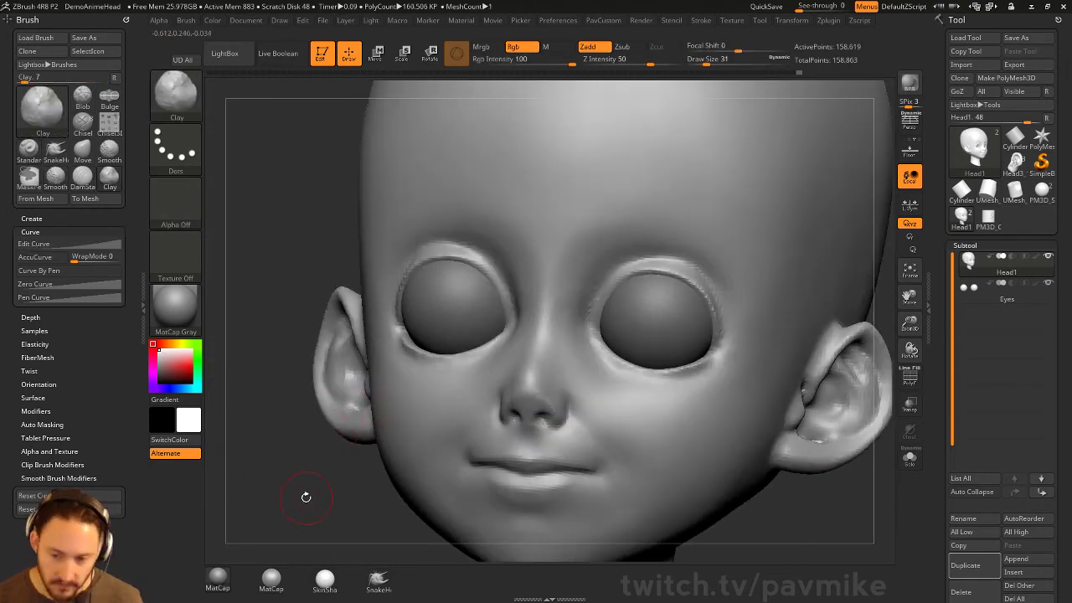
drag(304, 494, 539, 390)
key(s)
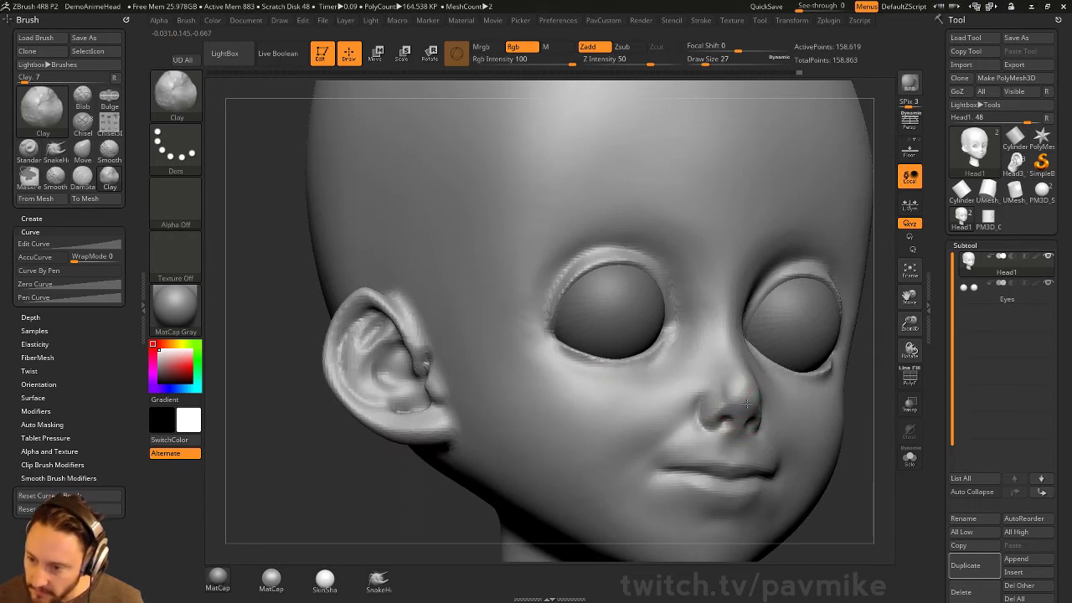
drag(745, 381, 544, 368)
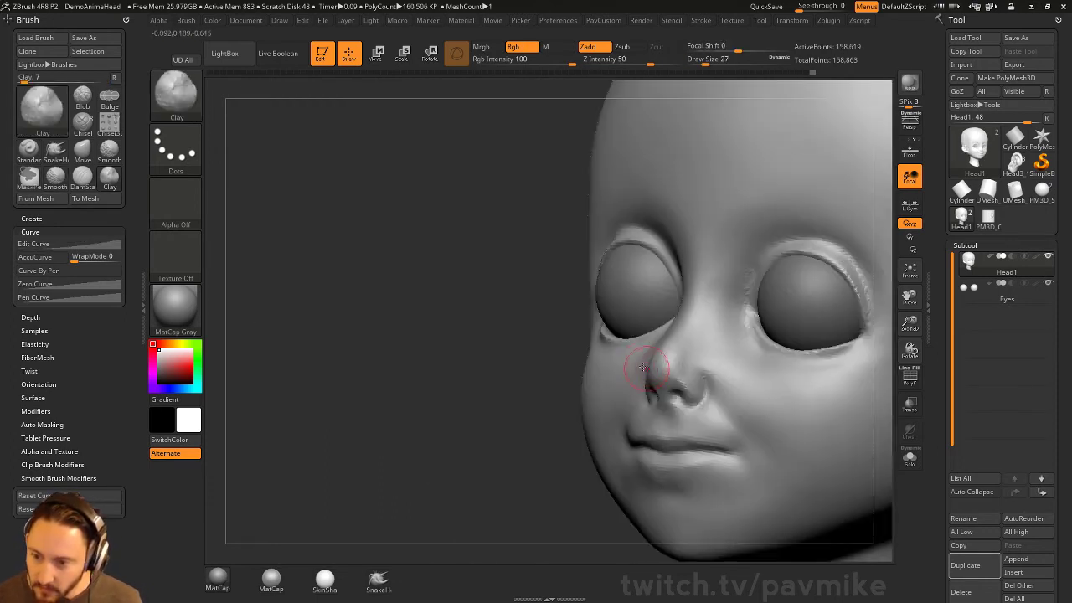
key(shift)
drag(723, 386, 588, 439)
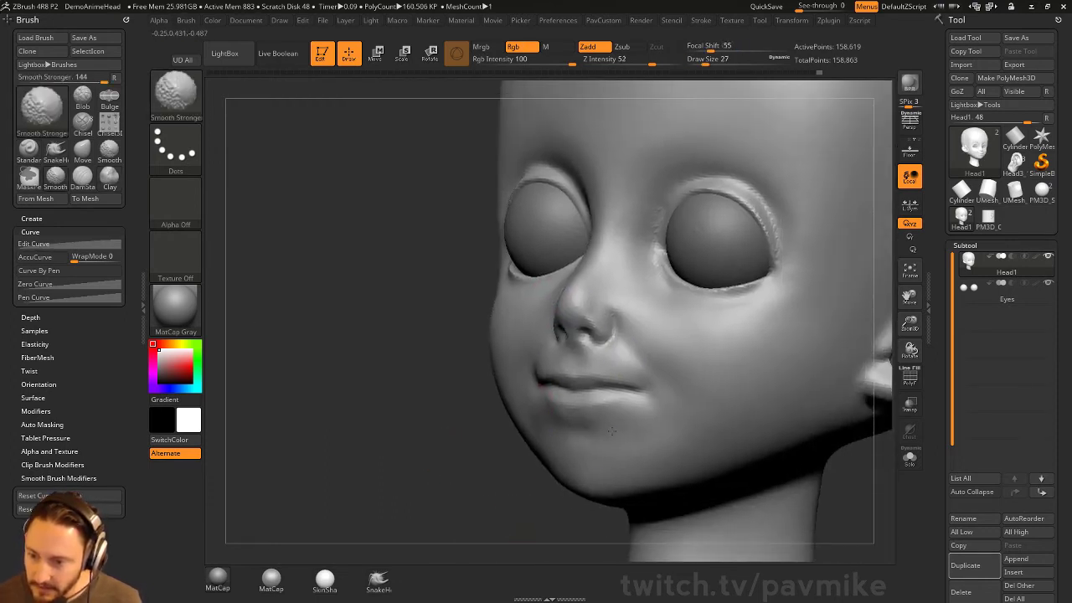
- Sharpen the mouth line and lip corners with the DamStandard brush at draw size 25
drag(443, 502, 697, 405)
key(b)
key(d)
key(s)
mouse_move(564, 411)
mouse_down()
mouse_move(541, 416)
mouse_move(522, 387)
mouse_up()
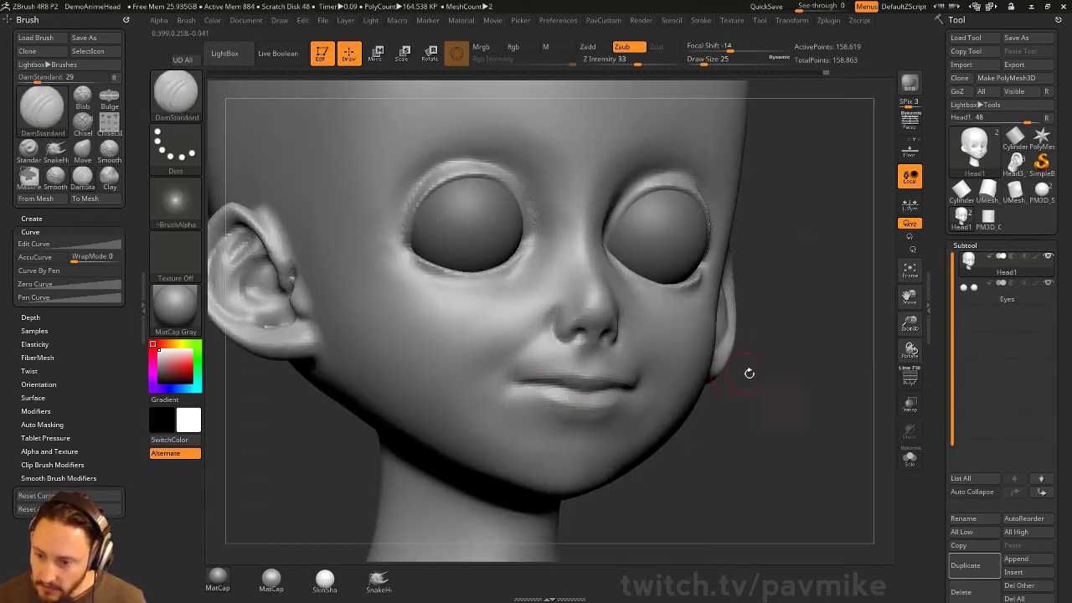
drag(749, 373, 670, 378)
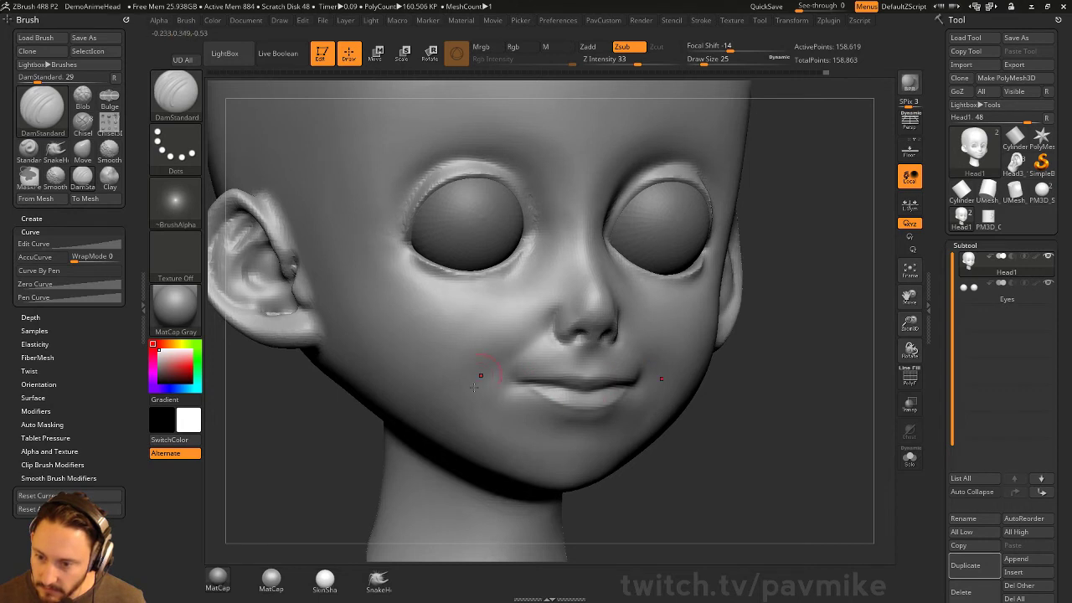
drag(737, 393, 804, 395)
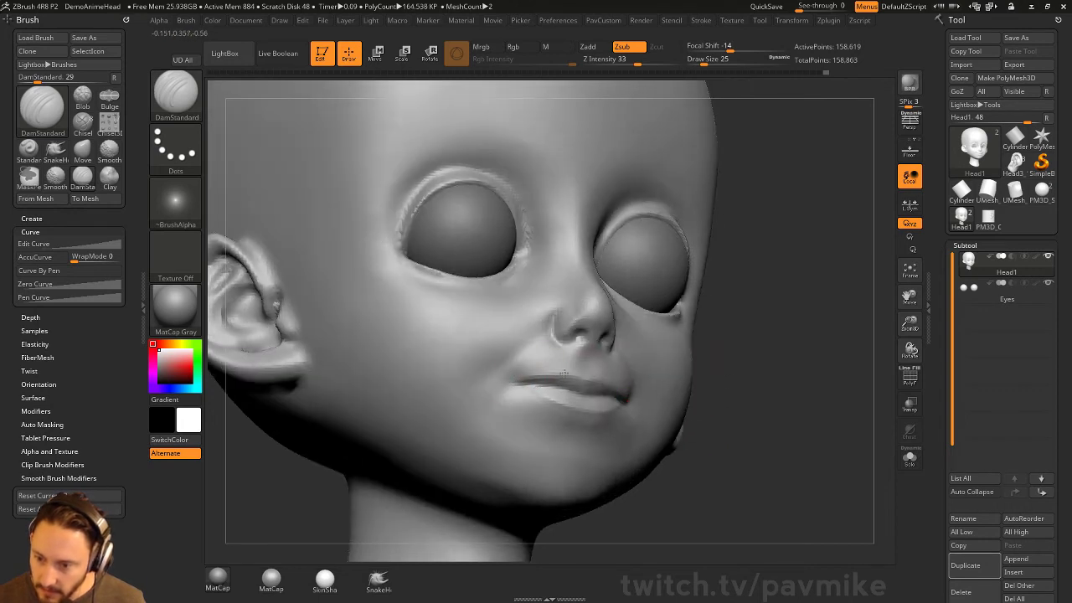
mouse_move(685, 366)
shift+mouse_down()
mouse_move(754, 377)
mouse_move(796, 426)
mouse_move(801, 360)
mouse_move(821, 390)
mouse_move(815, 377)
mouse_move(745, 378)
mouse_move(605, 339)
mouse_move(637, 339)
shift+mouse_up()
- Build up the front upper part of the ear where it meets the head with the Clay brush at draw size 35
key(f)
key(b)
key(s)
key(t)
key(s)
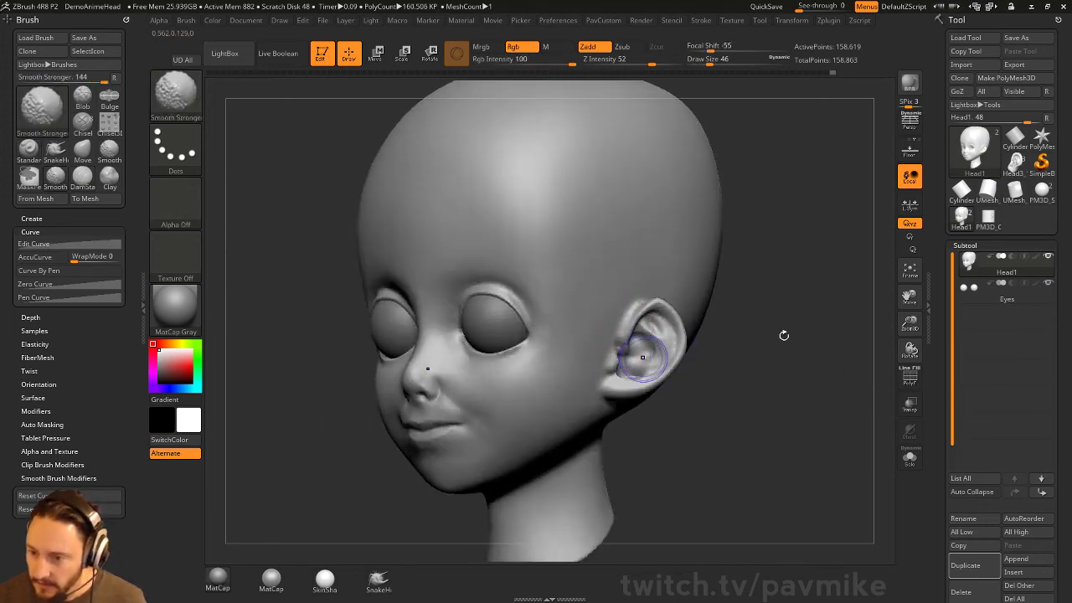
mouse_move(782, 333)
mouse_down()
mouse_move(738, 368)
mouse_move(675, 346)
mouse_up()
key(b)
key(c)
key(l)
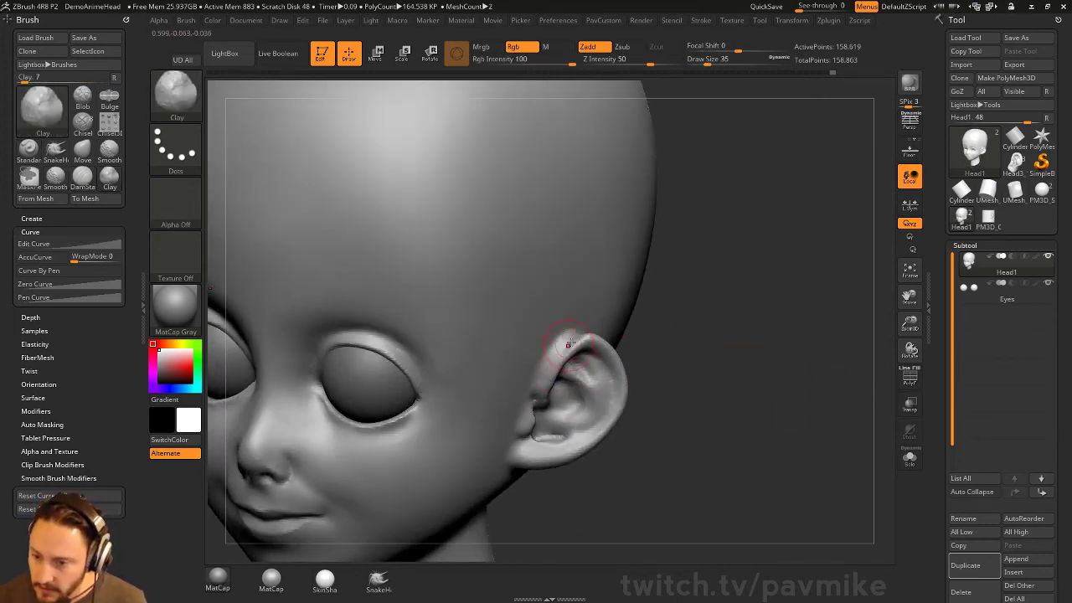
drag(751, 335, 558, 345)
- Carve the crease where the ear joins the head, front and back, with the DamStandard brush at draw size 35
key(b)
key(d)
key(s)
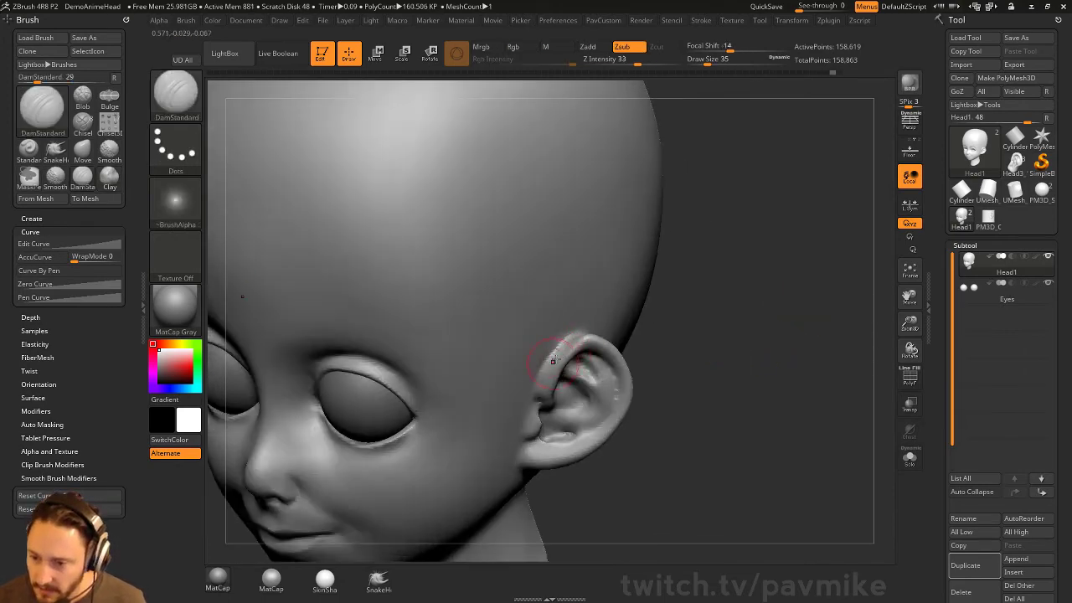
drag(536, 381, 563, 343)
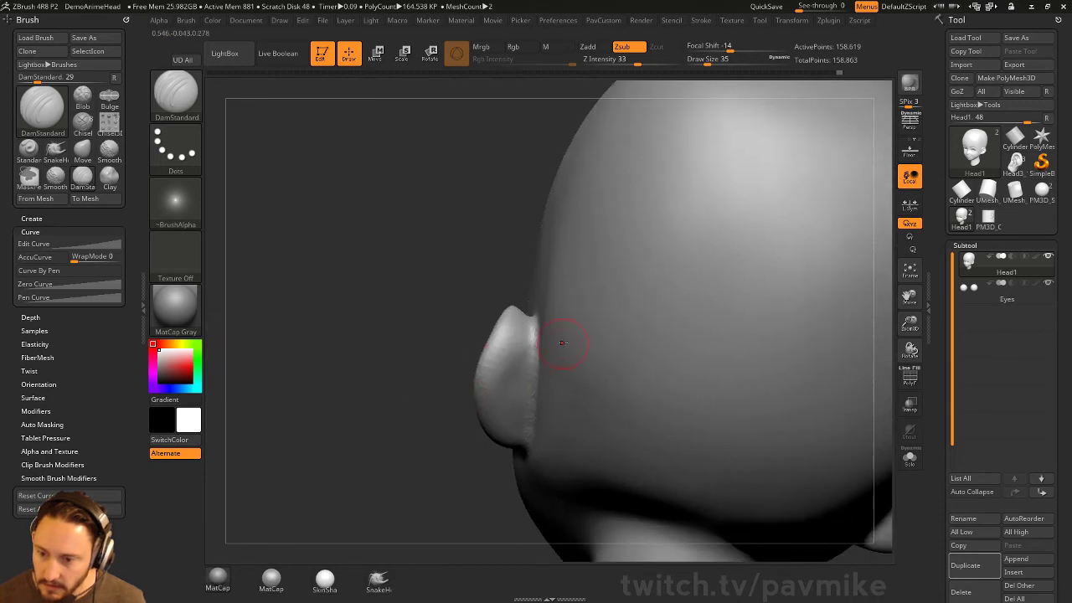
drag(495, 447, 564, 341)
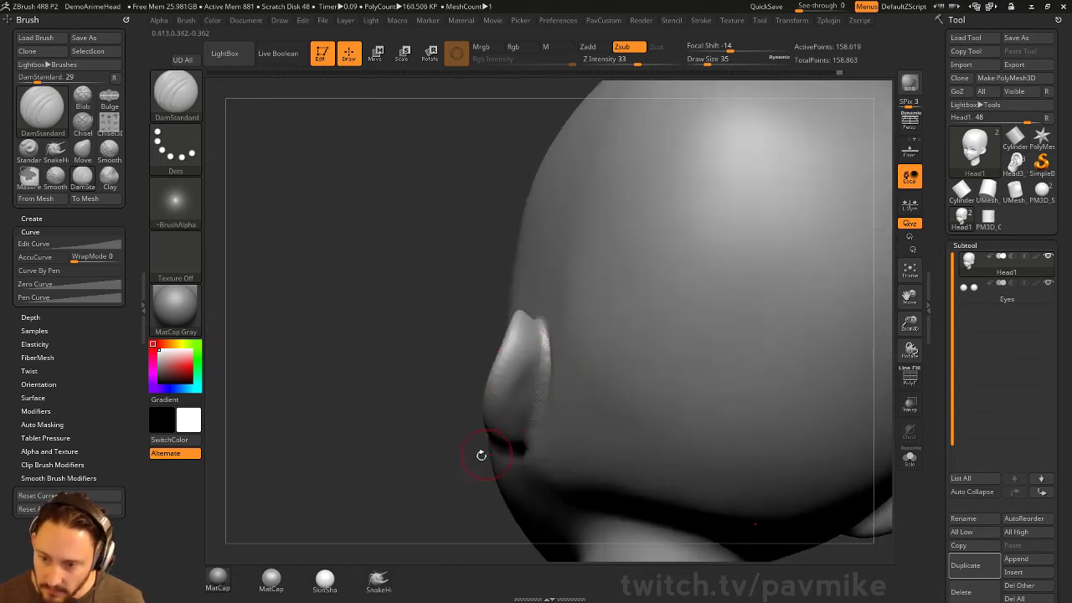
- Fill the back of the ear with the Clay brush at draw size 35 and smooth it
drag(396, 478, 520, 348)
key(b)
key(c)
key(l)
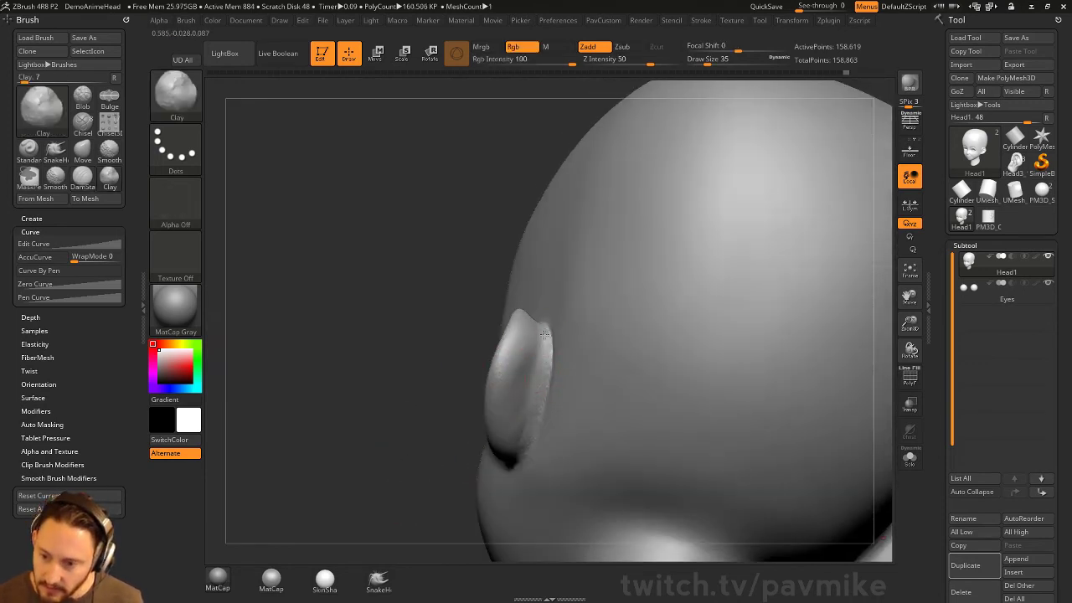
mouse_move(531, 400)
shift+mouse_down()
mouse_move(547, 358)
mouse_move(493, 455)
mouse_move(674, 335)
mouse_move(670, 307)
mouse_move(741, 312)
mouse_move(531, 366)
shift+mouse_up()
- Touch up the cheek and mouth corner with the Standard brush at draw size 29 and smooth the lower face
key(f)
key(b)
key(s)
key(t)
key(s)
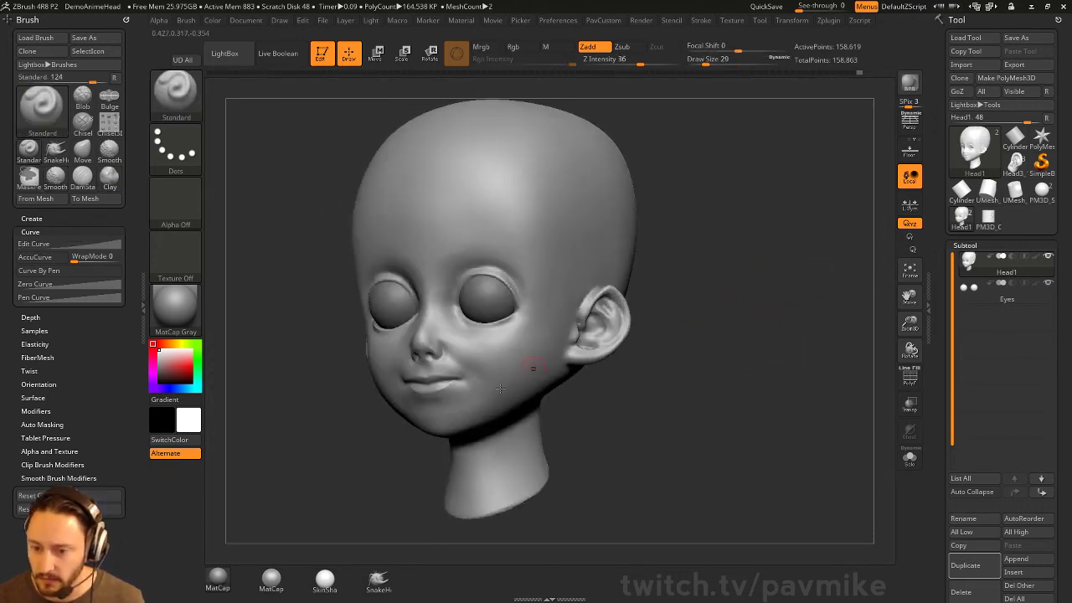
key(shift)
shift+drag(465, 409, 426, 436)
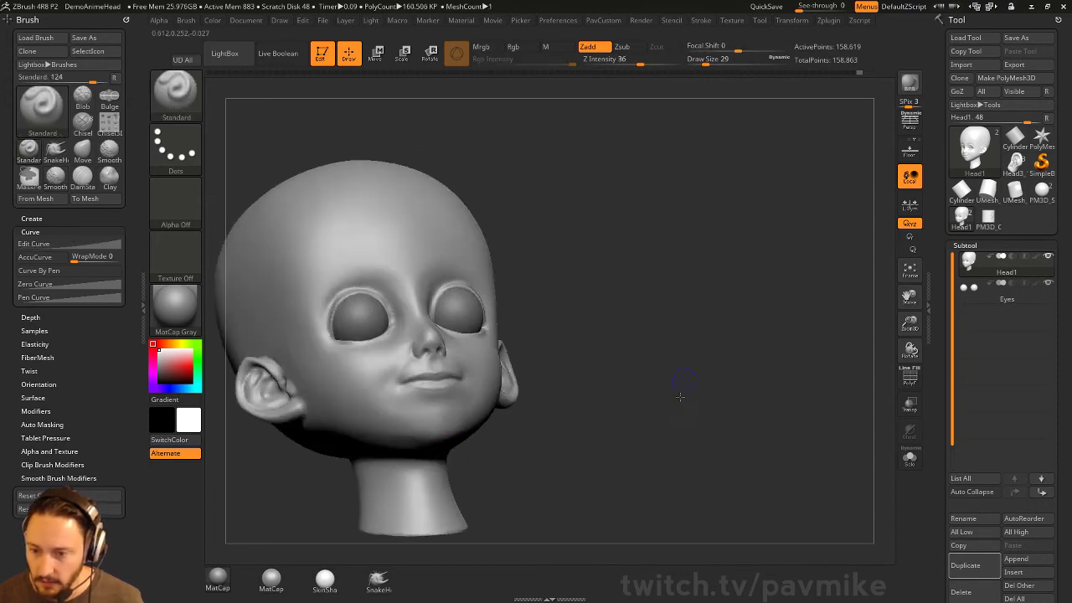
mouse_move(737, 418)
mouse_down()
mouse_move(813, 370)
mouse_move(792, 370)
mouse_up()
key(Down)
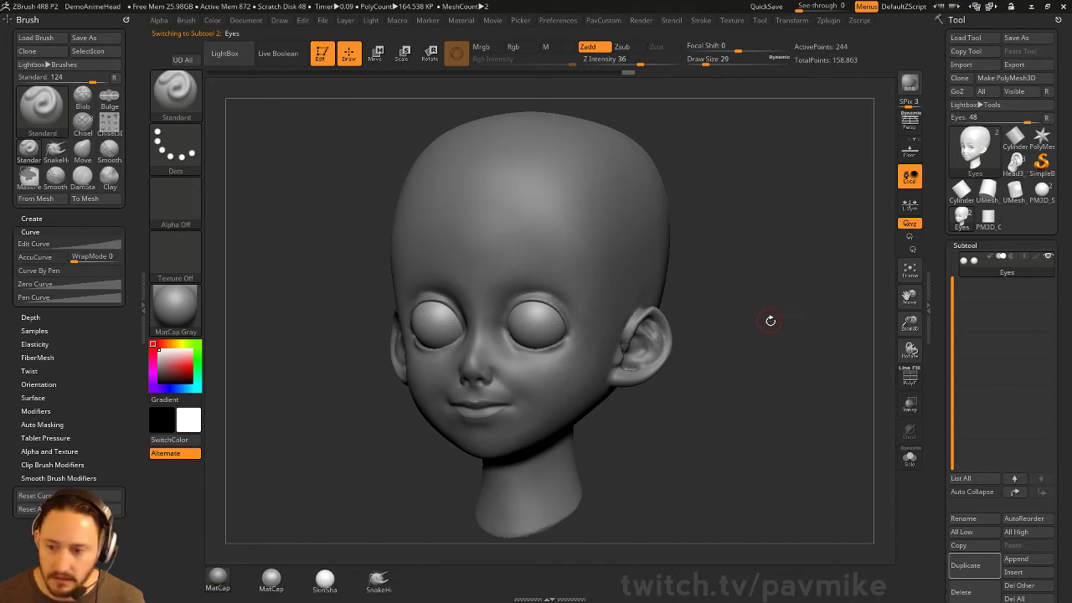
shift+drag(770, 318, 483, 335)
mouse_move(719, 275)
mouse_down()
mouse_move(718, 311)
mouse_move(754, 321)
mouse_move(772, 307)
mouse_move(796, 313)
mouse_move(755, 298)
mouse_up()
key(Up)
- Draw curves along the upper eyelid with the Topology brush and generate a thick eyelash strip at draw size 29
key(b)
key(t)
key(o)
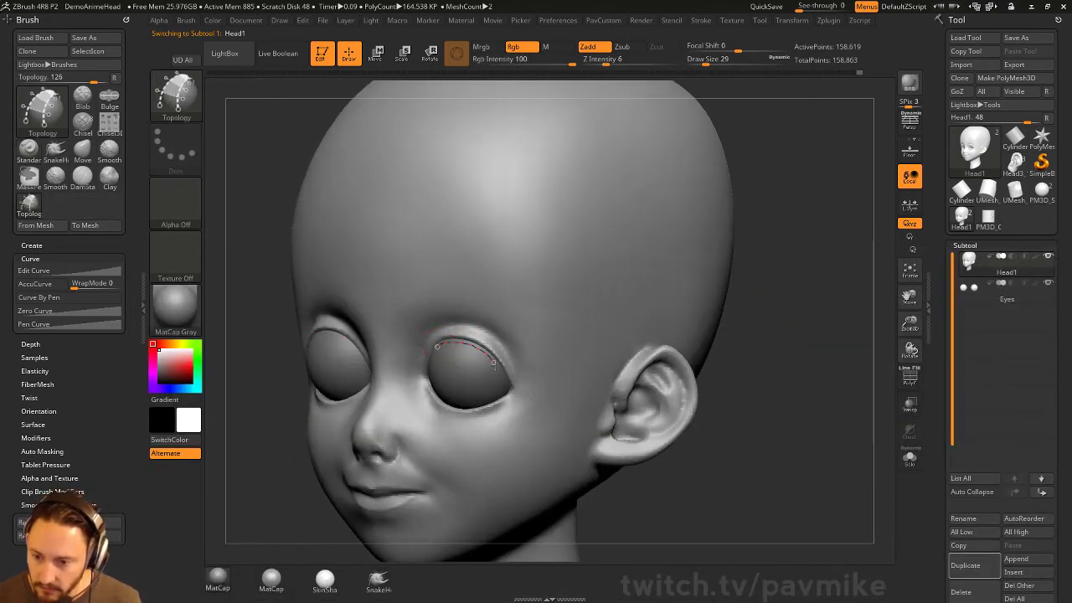
drag(800, 336, 813, 383)
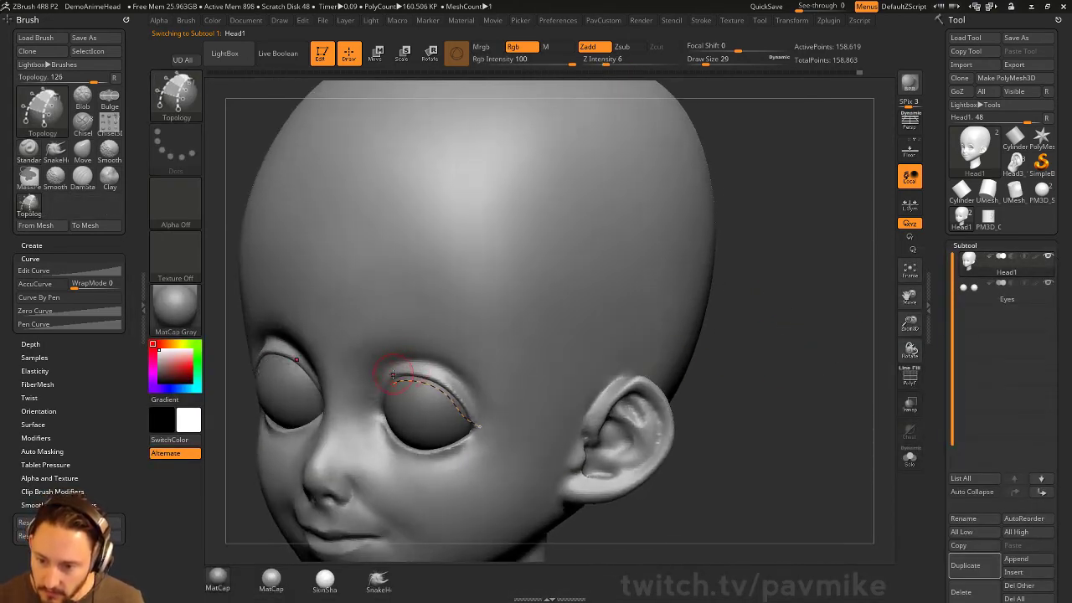
drag(809, 346, 787, 352)
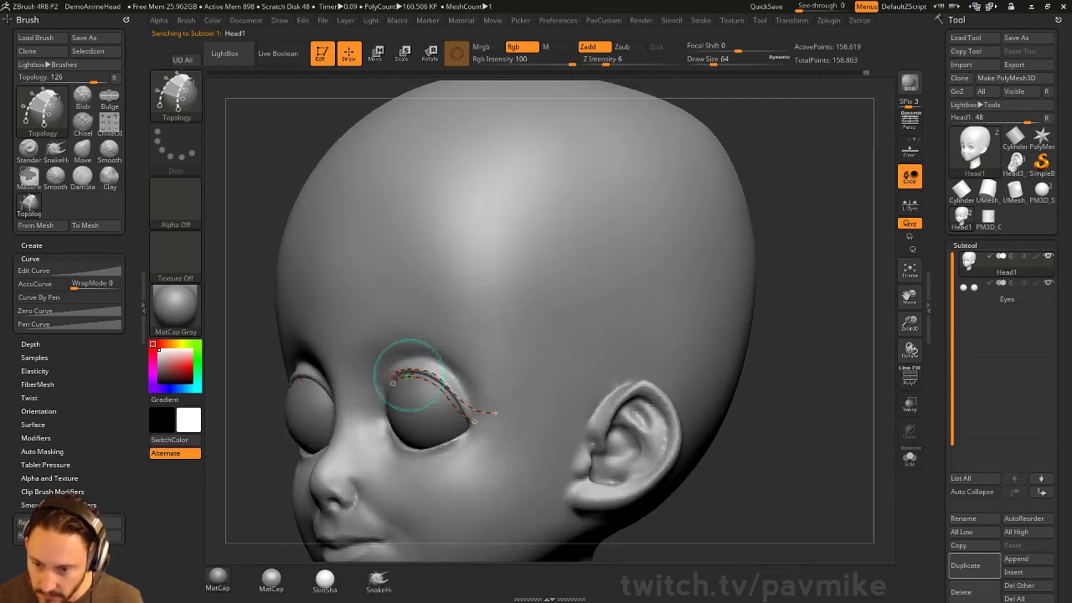
mouse_move(396, 356)
mouse_down()
mouse_move(400, 389)
mouse_move(437, 381)
mouse_move(439, 411)
mouse_move(452, 419)
mouse_up()
drag(481, 390, 466, 423)
drag(688, 377, 631, 294)
click(744, 294)
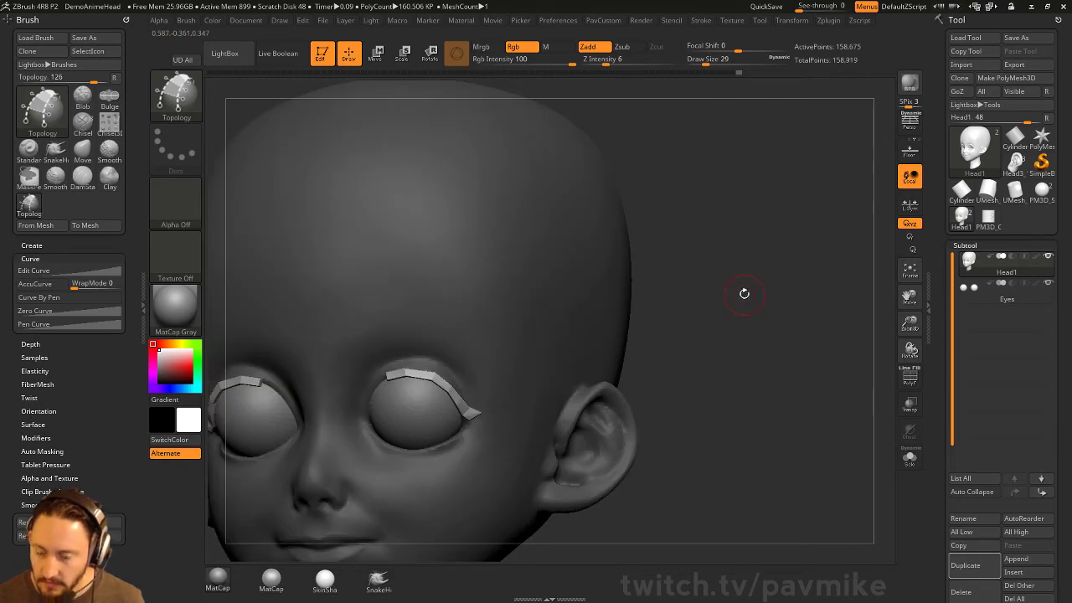
- Split the eyelash strips from the head into their own subtool and turn on dynamic subdivision for them
key(space)
click(746, 332)
drag(606, 404, 612, 376)
drag(856, 141, 775, 262)
key(ctrl+d)
mouse_move(759, 296)
mouse_down()
mouse_move(734, 313)
mouse_move(758, 313)
mouse_up()
- Open the Crease settings in the eyelash subtool's geometry options
key(space)
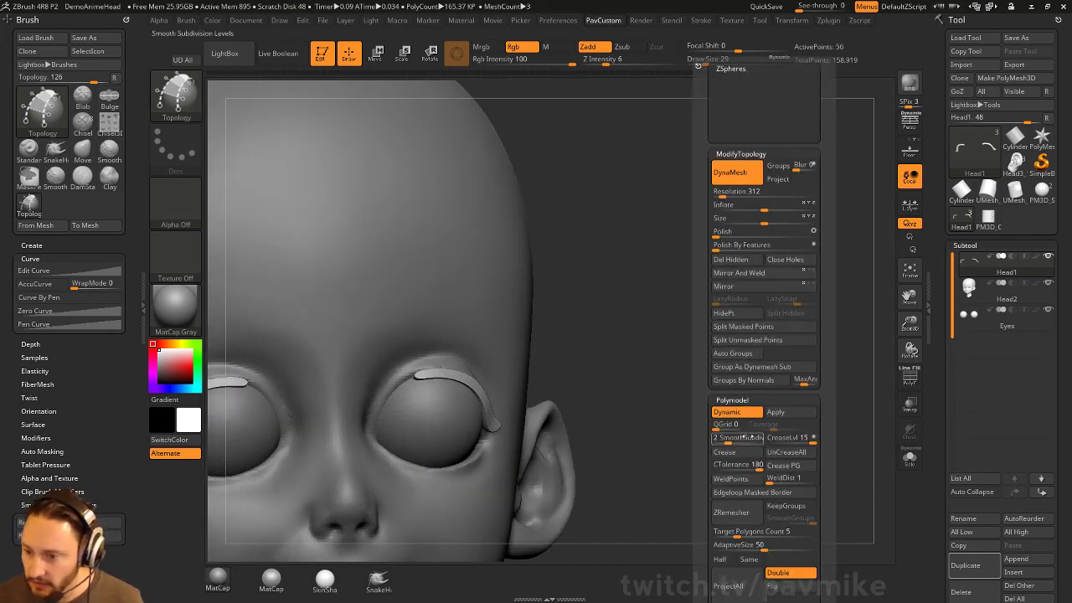
scroll(964, 357, down, 5)
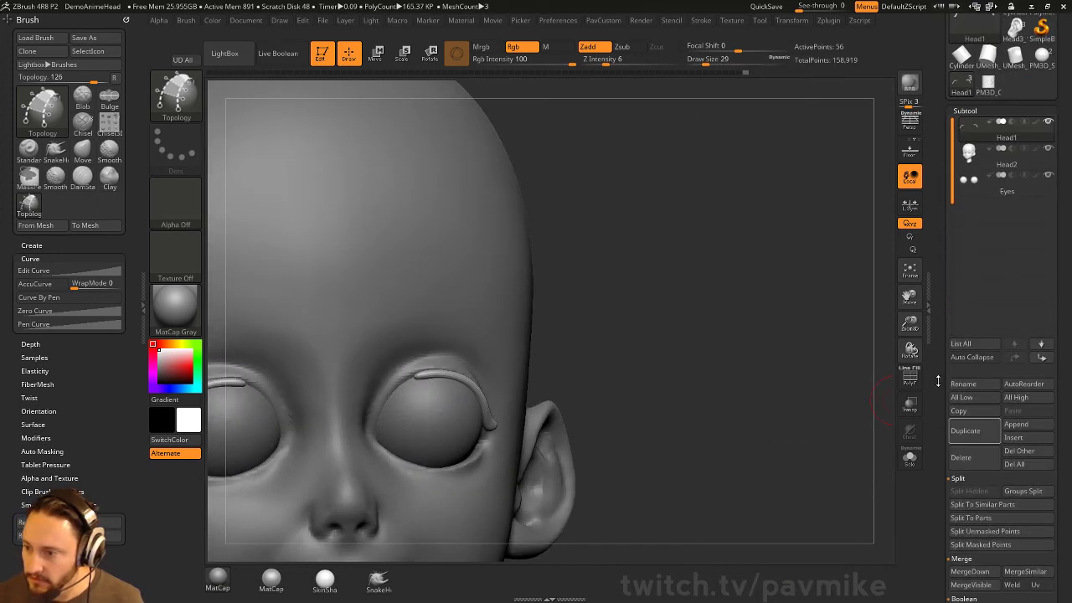
scroll(943, 406, down, 5)
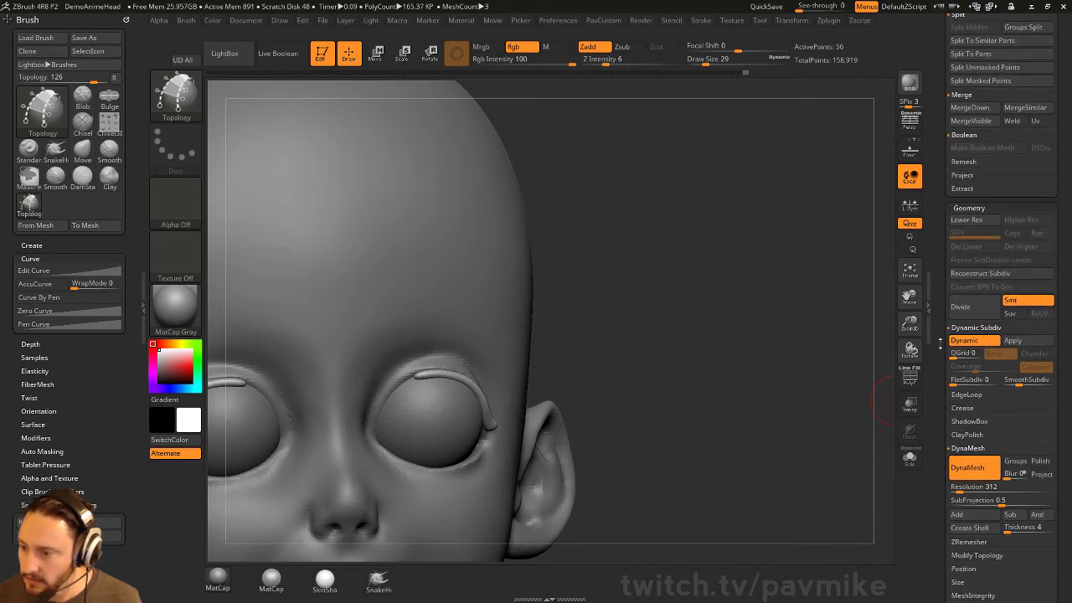
click(962, 408)
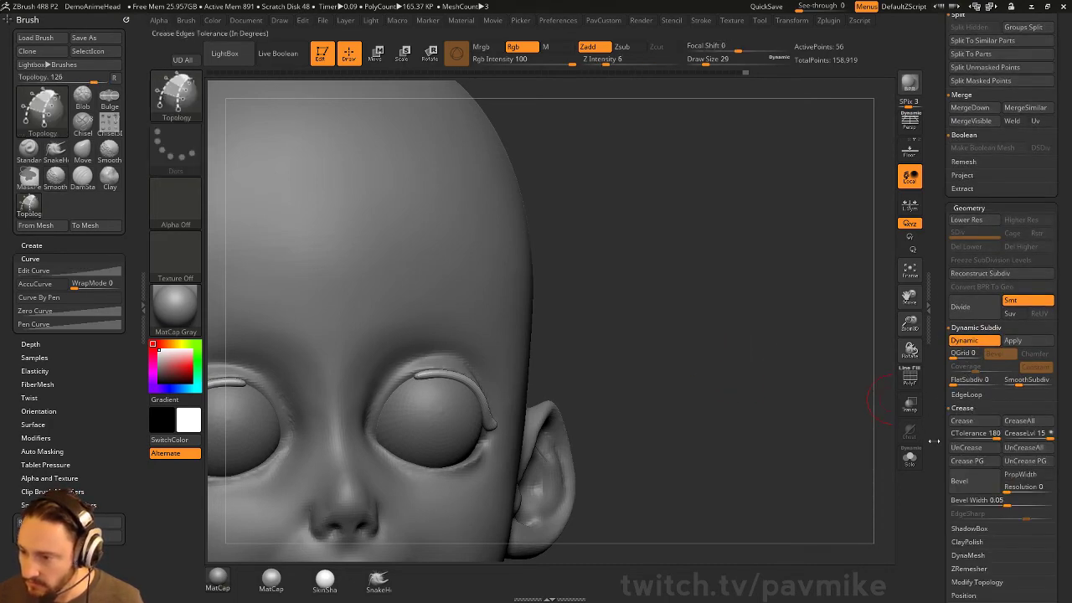
key(space)
- Fit the eyelash strips to the curve of the upper eyelids with the Move brush at draw size 62
drag(634, 252, 706, 307)
key(s)
key(b)
key(m)
key(v)
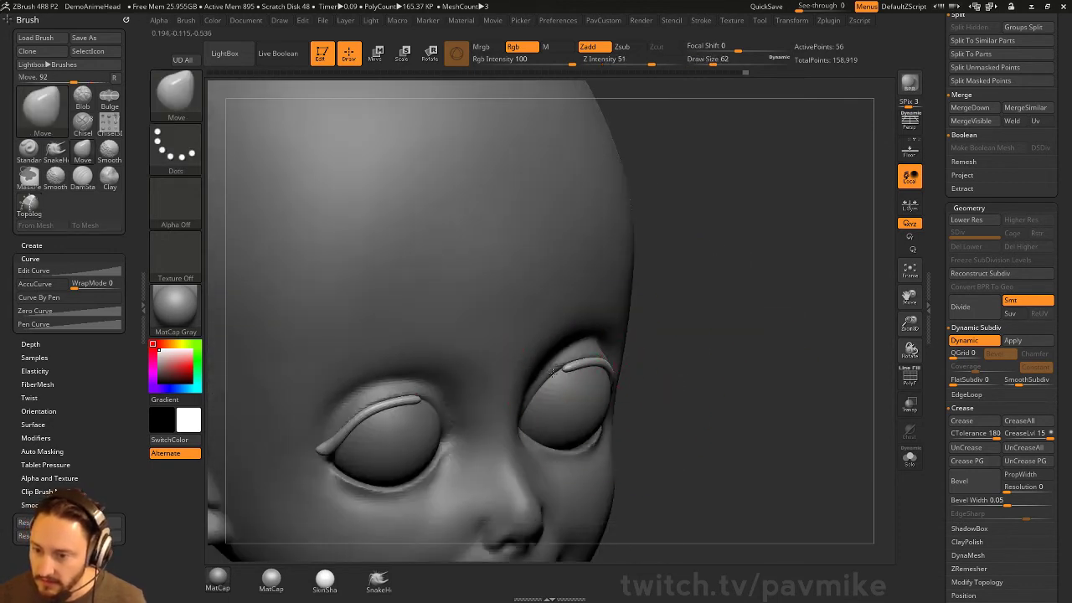
drag(727, 360, 630, 356)
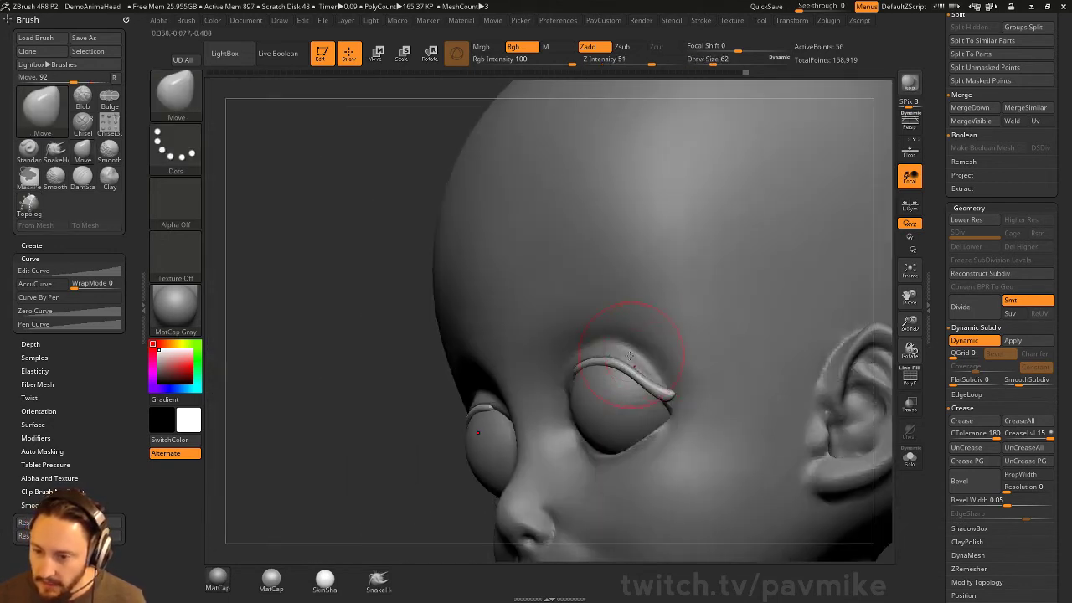
right_drag(555, 411, 742, 368)
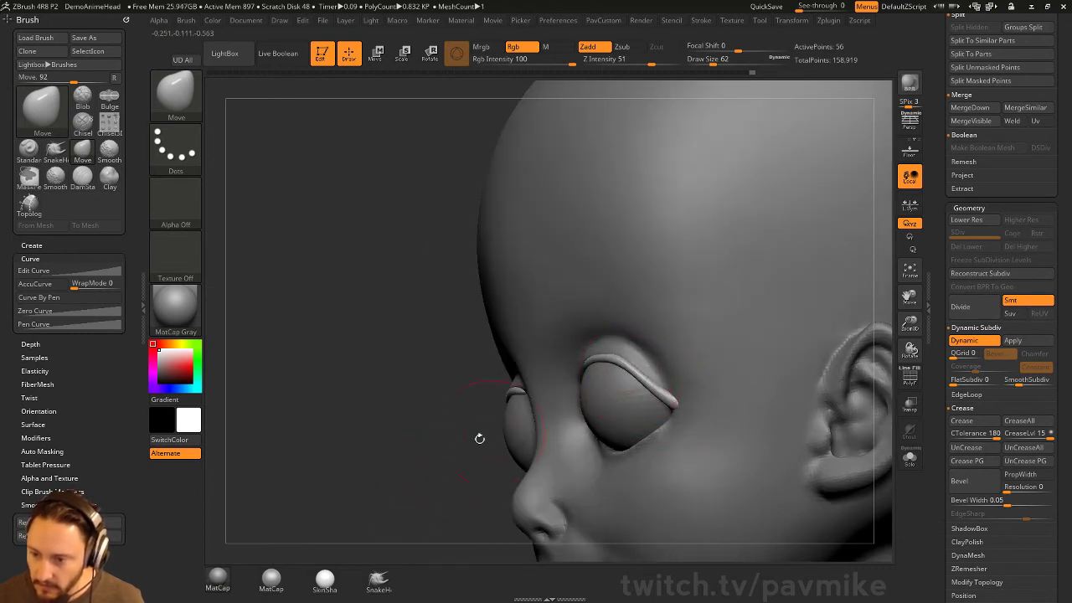
- Pull the outer corners of the eyelash strips into shape with the Move brush at draw size 35
drag(478, 438, 693, 322)
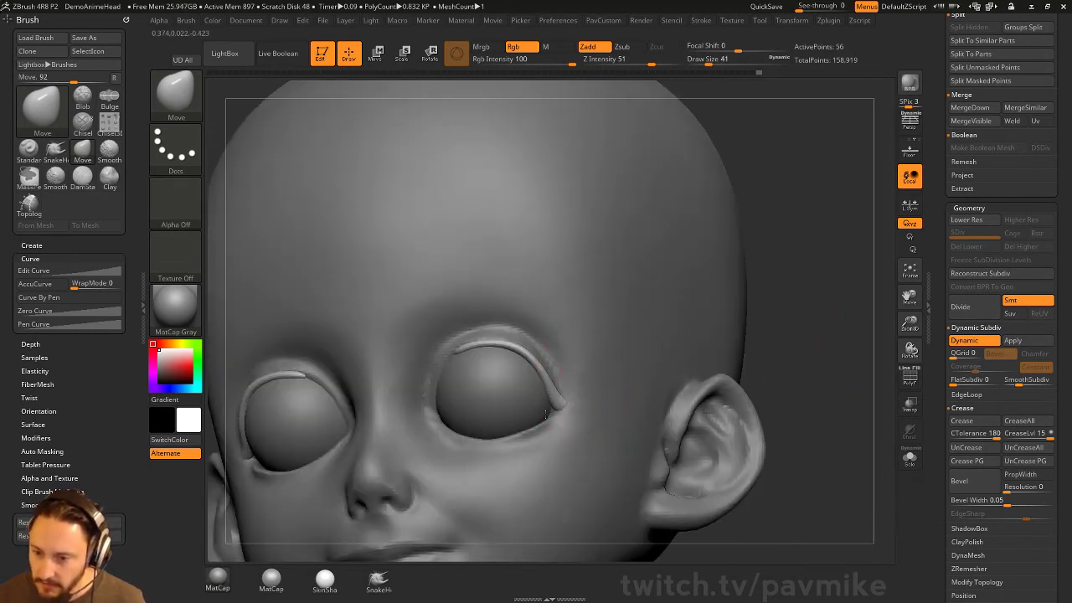
right_drag(572, 394, 574, 394)
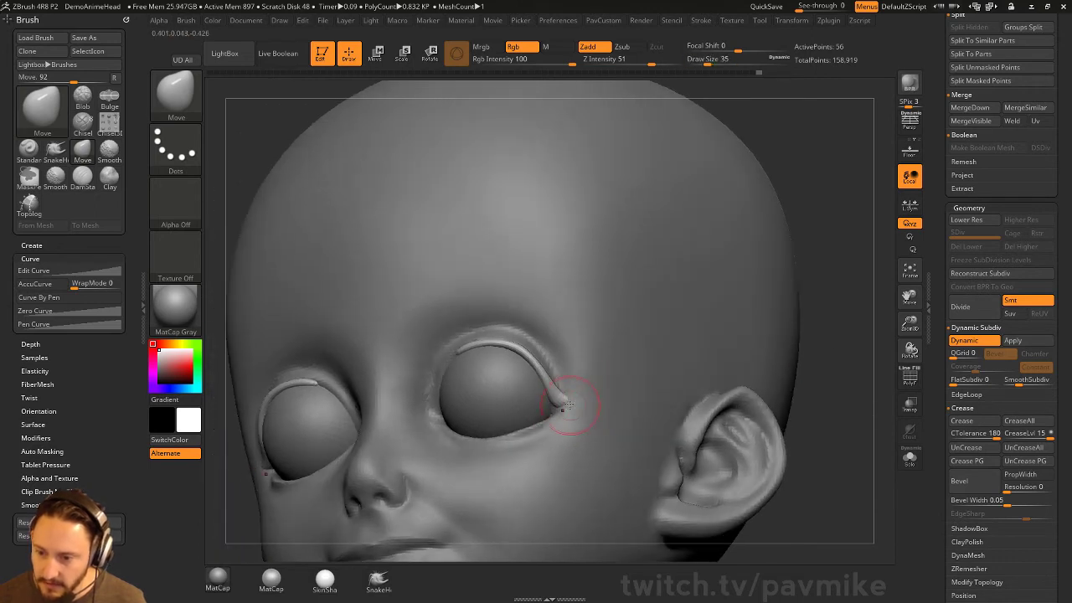
mouse_move(664, 356)
right_down()
mouse_move(825, 347)
mouse_move(466, 362)
mouse_move(502, 377)
mouse_move(466, 367)
mouse_move(469, 352)
mouse_move(801, 318)
right_up()
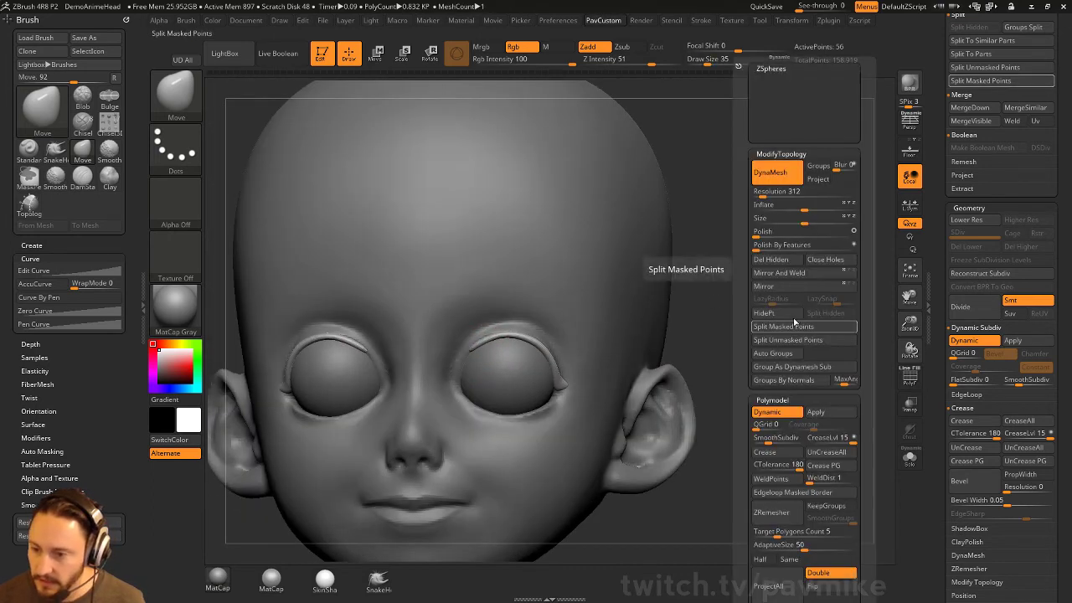
- Subdivide the eyelash strips once and set their subdivision level to 2
key(ctrl)
key(ctrl+d)
mouse_move(818, 304)
mouse_down()
mouse_move(885, 287)
mouse_move(861, 315)
mouse_up()
key(shift+d)
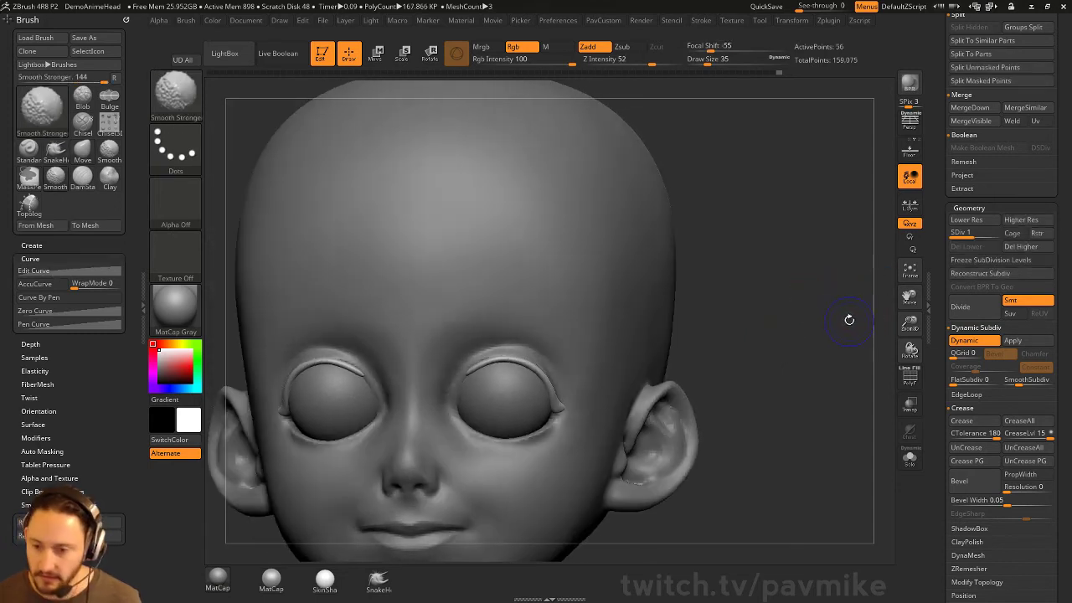
alt+right_drag(856, 320, 867, 314)
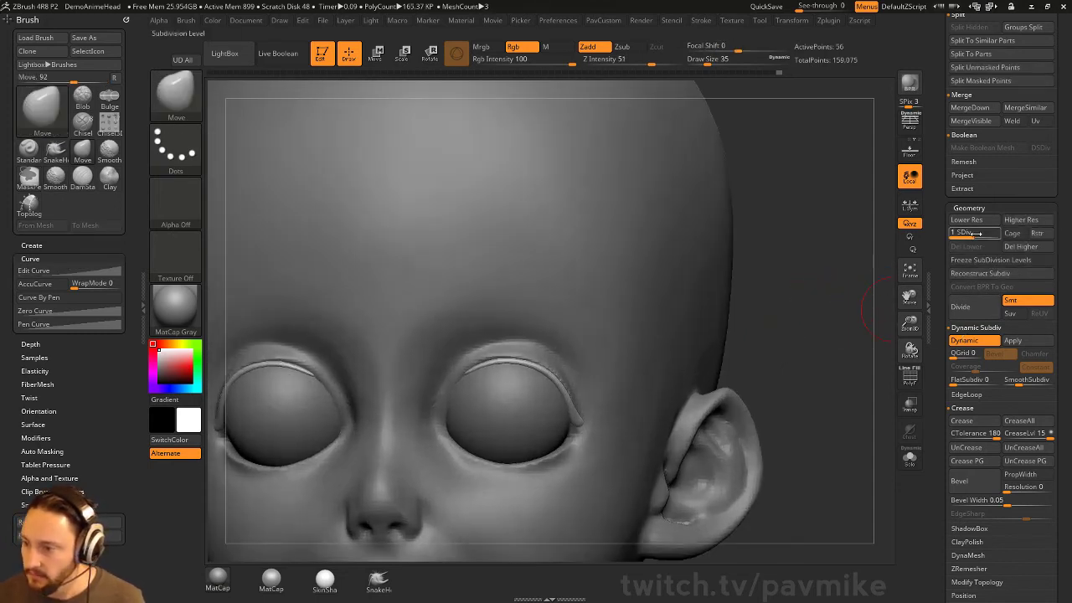
click(976, 234)
- Reshape the eyelash strips' arc and outer tips with the Move brush at draw size 41 from front and side views
drag(804, 276, 757, 302)
key(s)
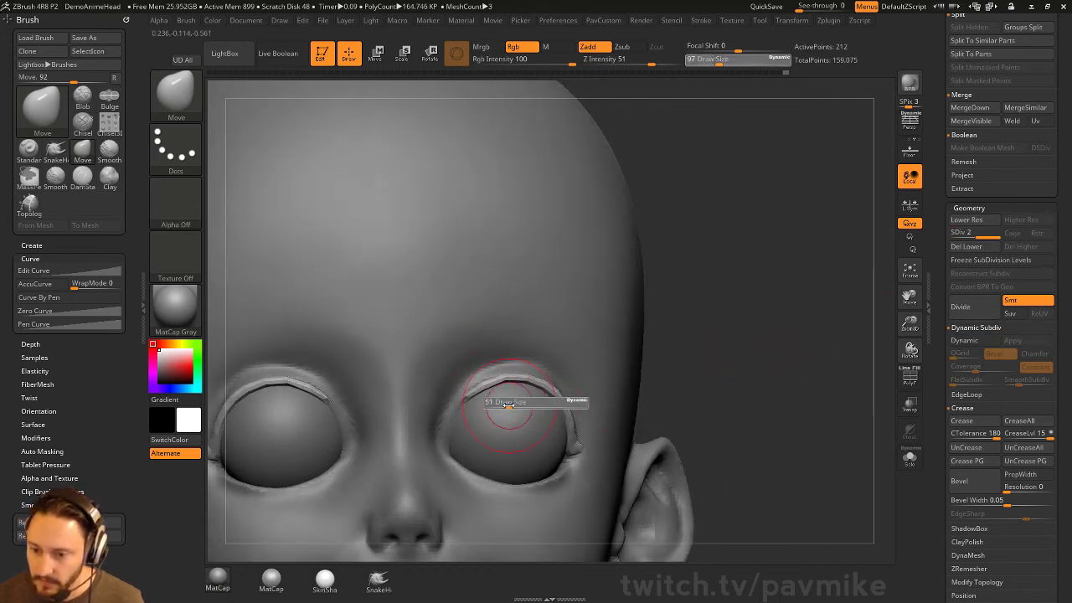
drag(508, 404, 494, 401)
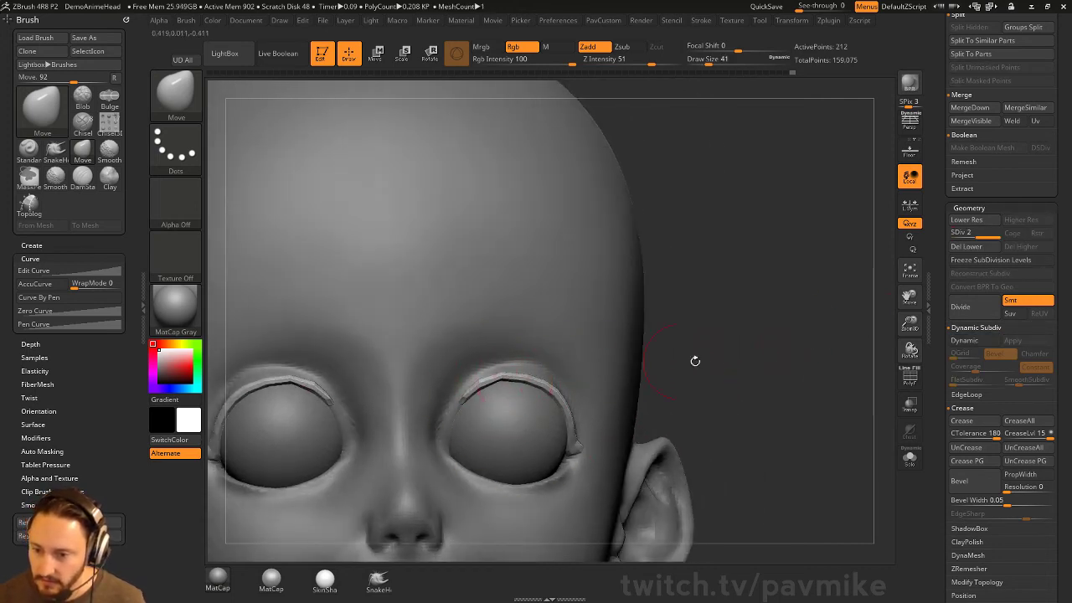
drag(694, 359, 561, 406)
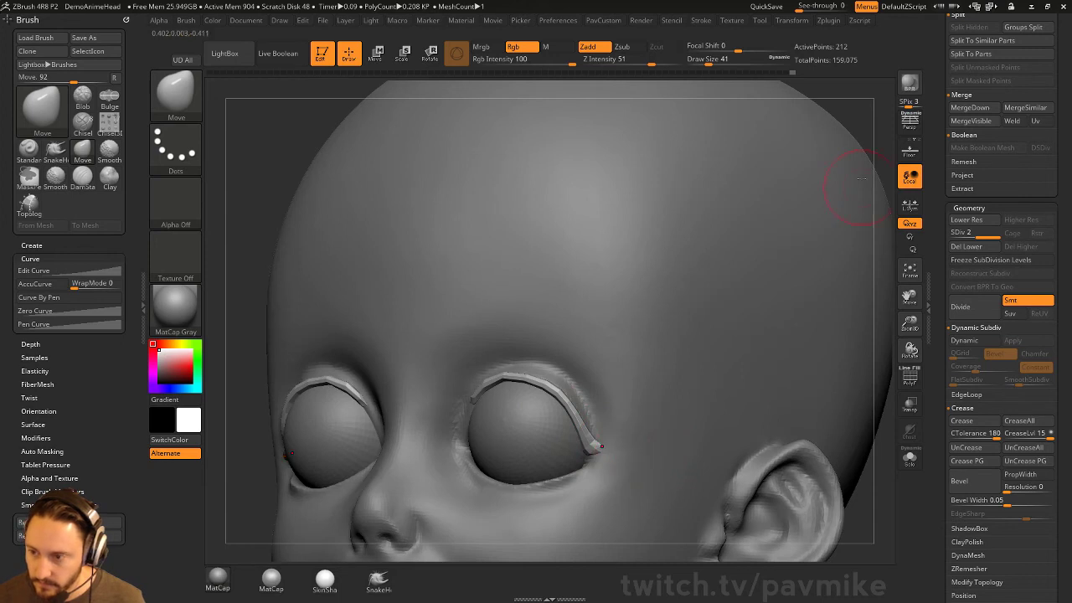
drag(861, 177, 524, 419)
key(shift+d)
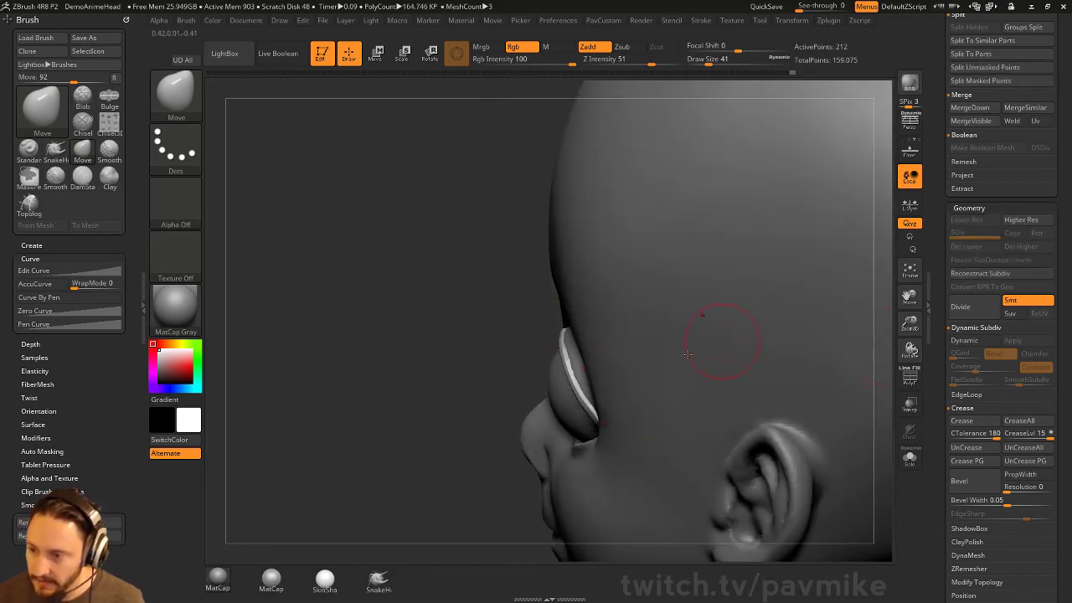
key(d)
mouse_move(563, 382)
mouse_down()
mouse_move(483, 480)
mouse_move(586, 435)
mouse_move(670, 360)
mouse_move(749, 310)
mouse_move(551, 419)
mouse_move(754, 336)
mouse_move(742, 330)
mouse_move(662, 407)
mouse_up()
drag(654, 332, 715, 344)
- Switch to the TrimDynamic brush at draw size 18 and divide the eyelash strips up to subdivision level 3
key(b)
key(t)
key(d)
alt+drag(725, 283, 792, 330)
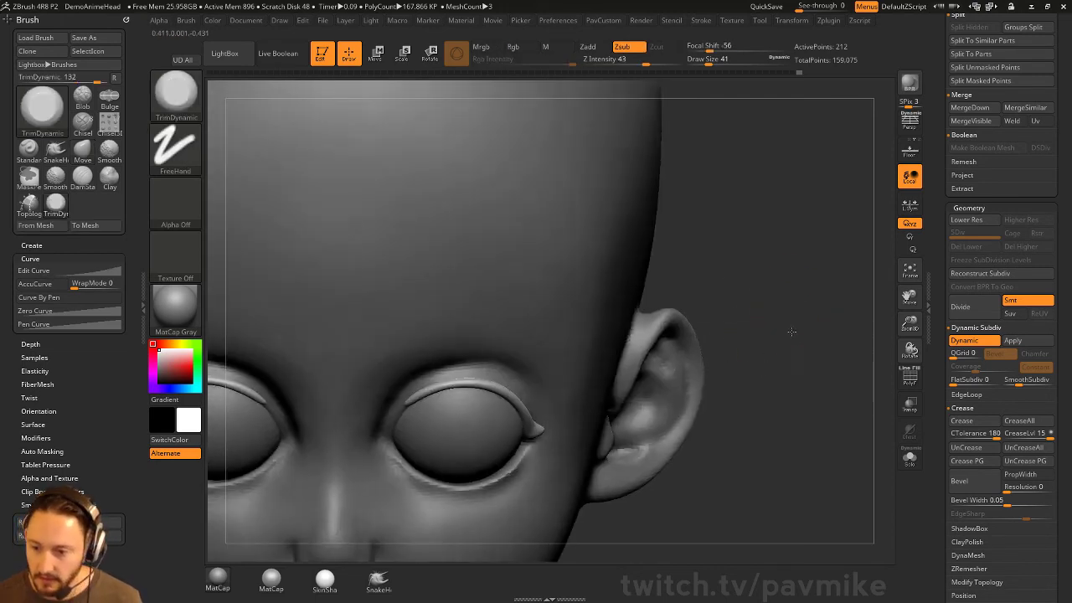
key(shift+f)
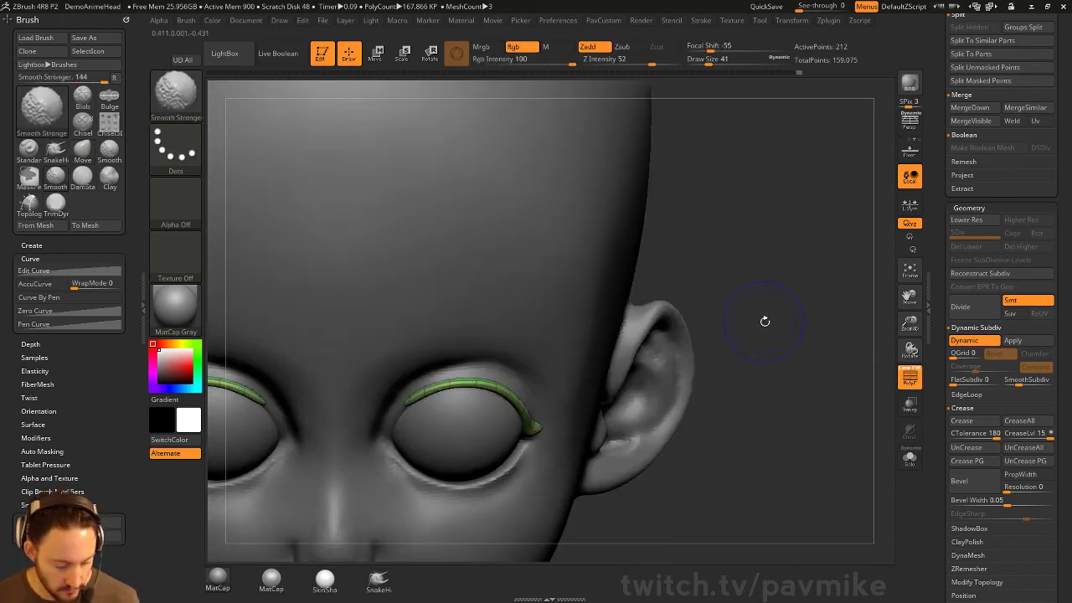
key(shift+d)
key(shift+f)
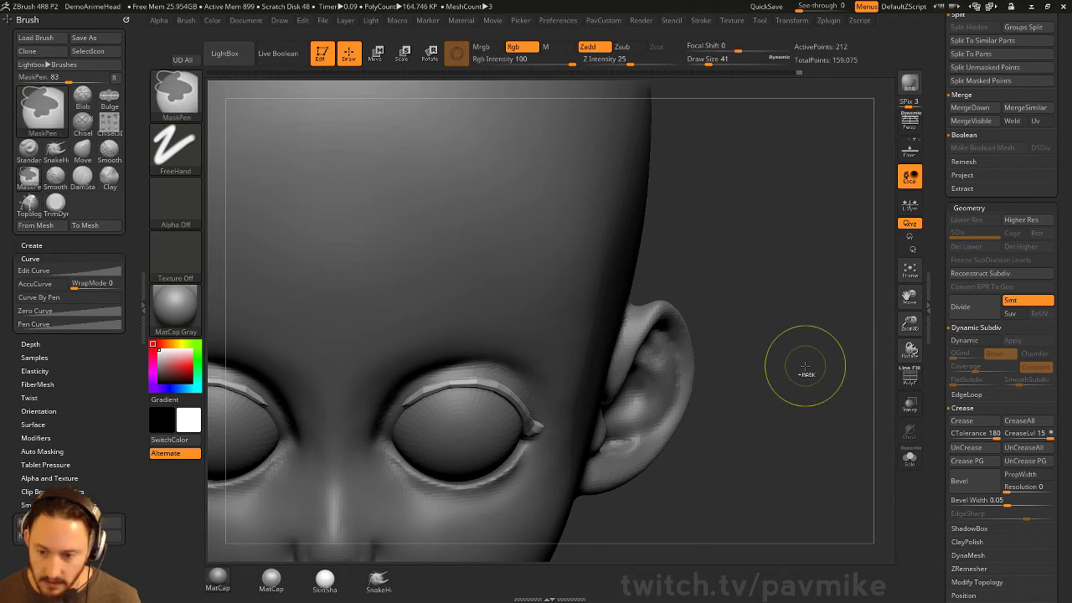
key(ctrl+d)
drag(805, 362, 803, 321)
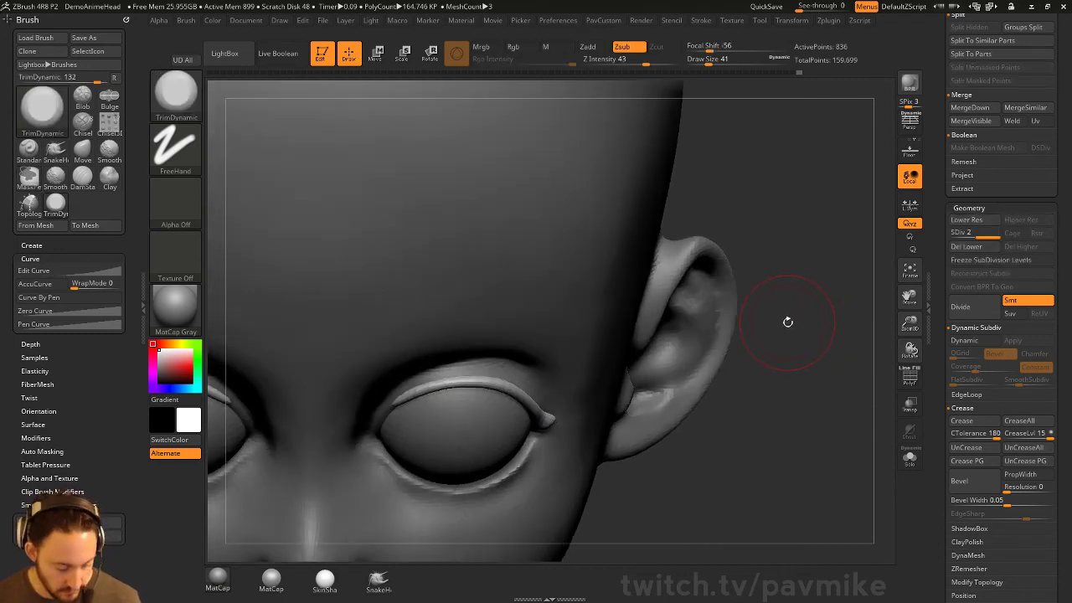
key(ctrl+d)
key(bracketleft)
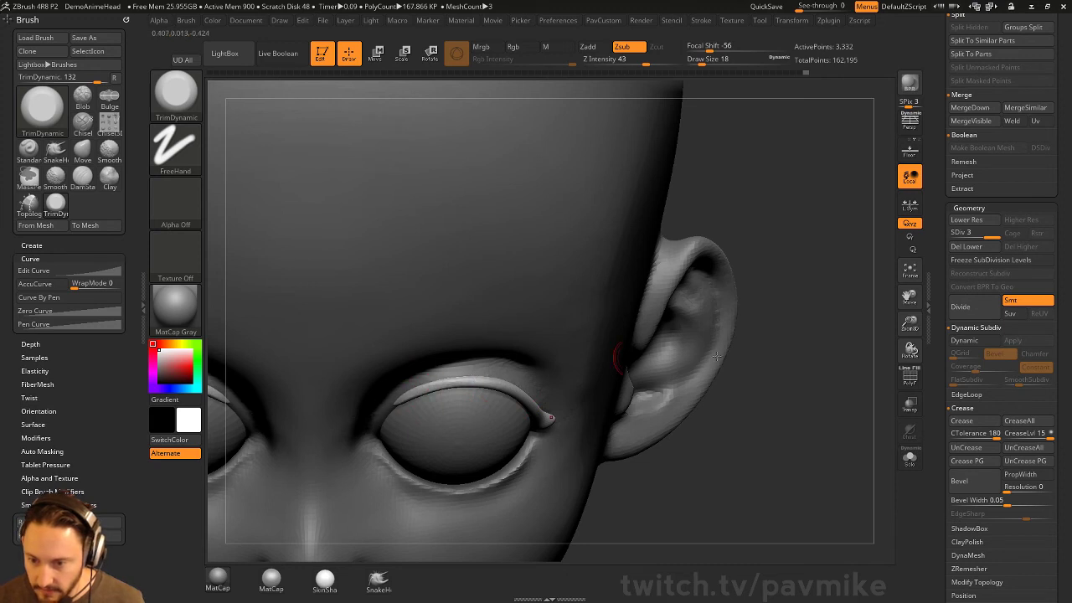
- Flatten the eyelash strips from inner corner to outer tip with the TrimDynamic brush at draw size 23
drag(716, 356, 327, 358)
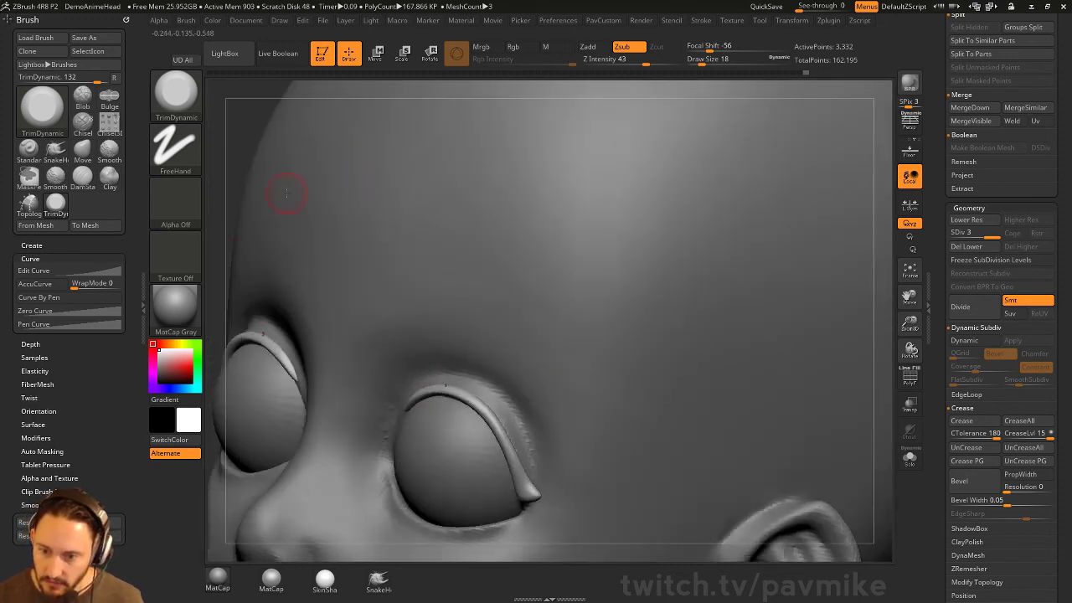
mouse_move(286, 194)
mouse_down()
mouse_move(371, 271)
mouse_move(636, 404)
mouse_move(569, 383)
mouse_up()
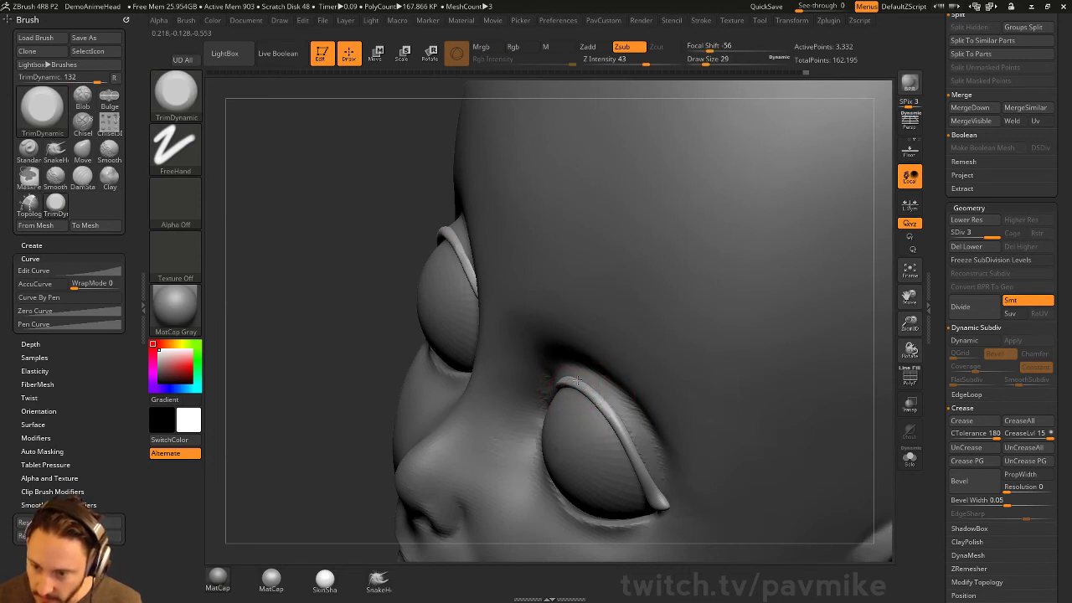
drag(356, 439, 335, 448)
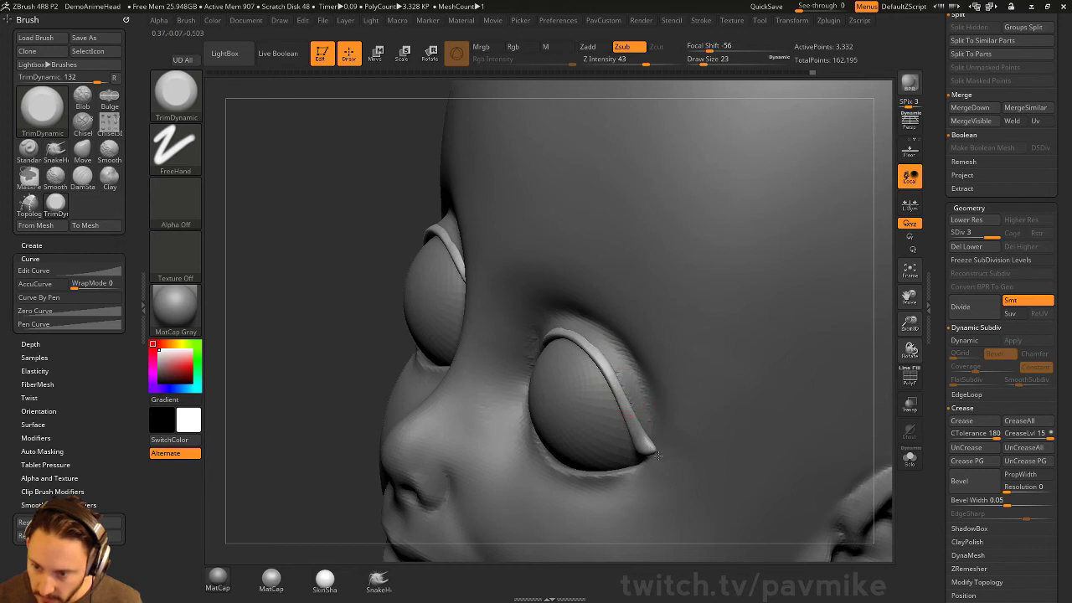
drag(555, 339, 643, 324)
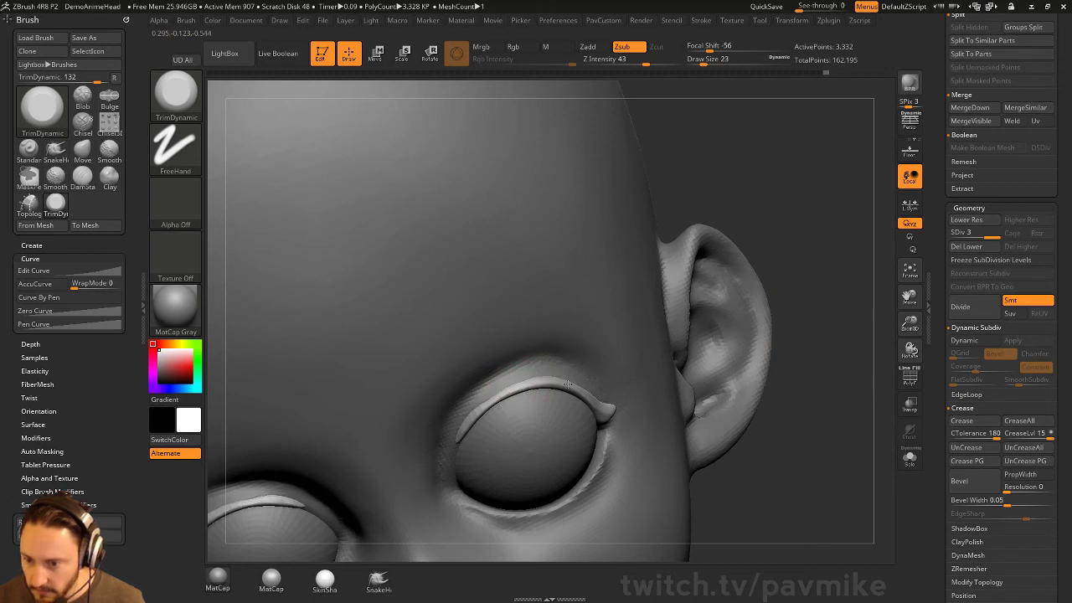
- Polish the upper surface of the eyelash strips with the hPolish brush at draw size 23
key(b)
key(h)
key(p)
mouse_move(823, 348)
mouse_down()
mouse_move(801, 340)
mouse_move(468, 416)
mouse_move(555, 379)
mouse_up()
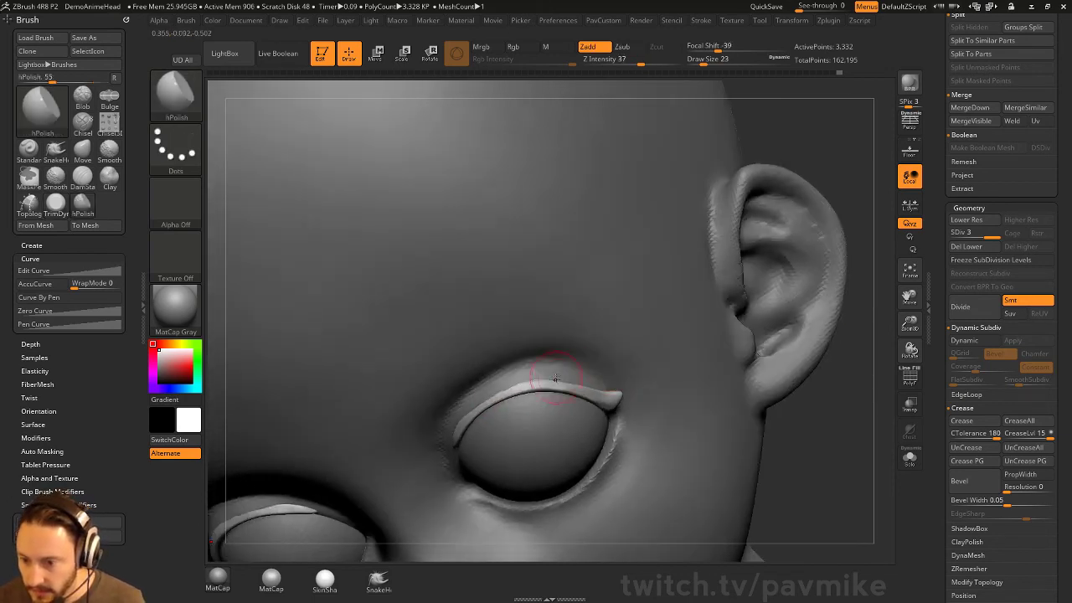
- Adjust the middle of the eyelash strips over the upper eyelids with the Move brush at draw size 41
right_drag(694, 382, 515, 395)
key(b)
key(m)
key(v)
drag(508, 377, 506, 371)
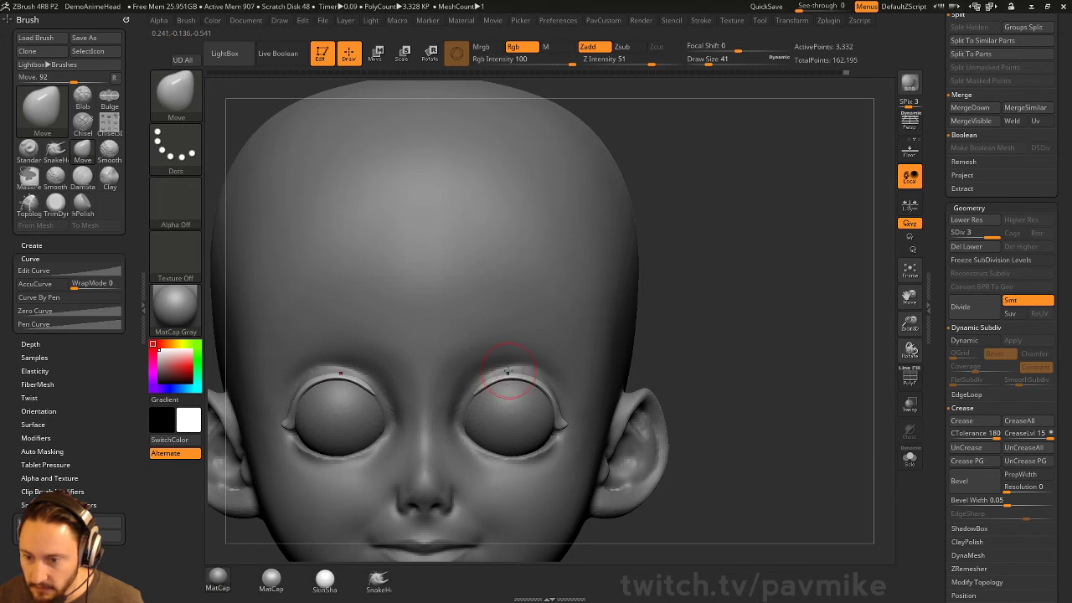
key(f)
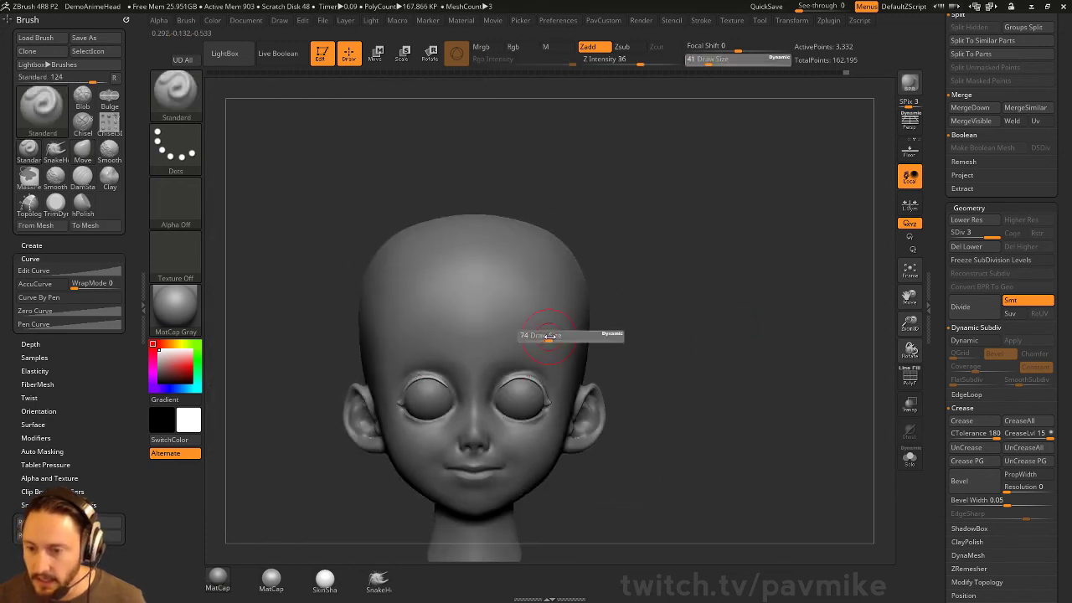
- Make the head the active subtool and smooth the lower eyelids at draw size 22
alt+click(538, 322)
right_drag(758, 281, 610, 375)
shift+drag(494, 397, 456, 375)
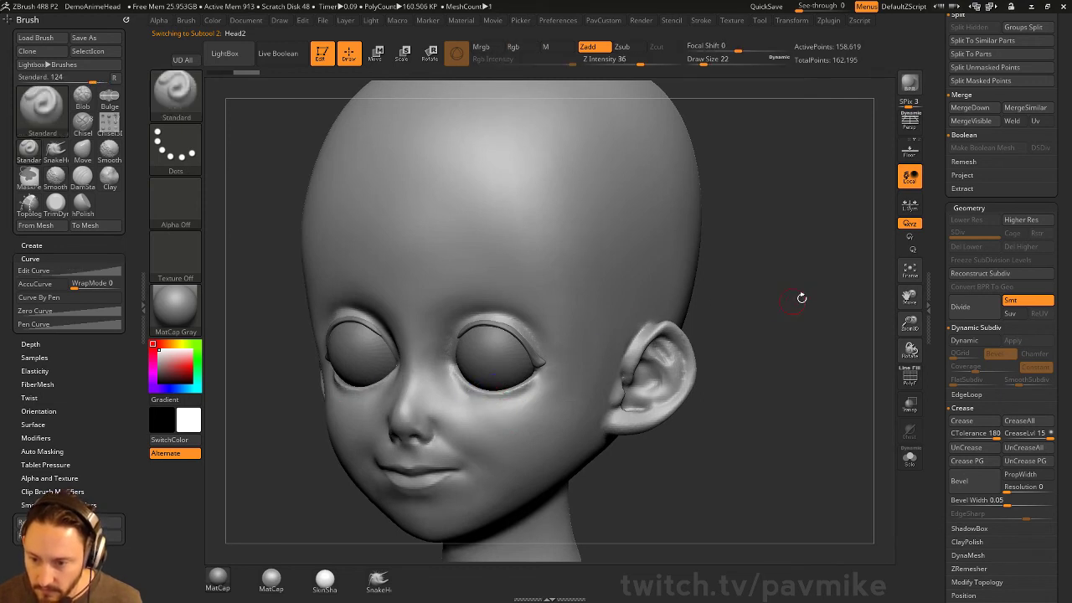
- Carve a crease beneath the lower eyelids with the DamStandard brush at draw size 35
right_drag(801, 299, 780, 312)
key(b)
key(d)
key(s)
drag(769, 316, 735, 310)
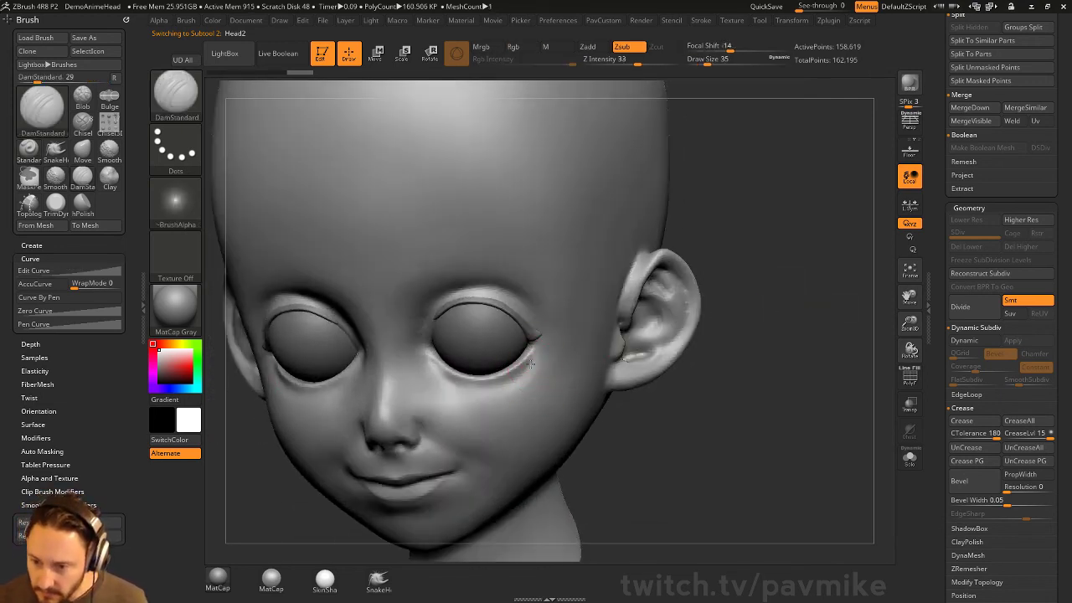
mouse_move(530, 363)
mouse_down()
mouse_move(485, 391)
mouse_move(443, 359)
mouse_up()
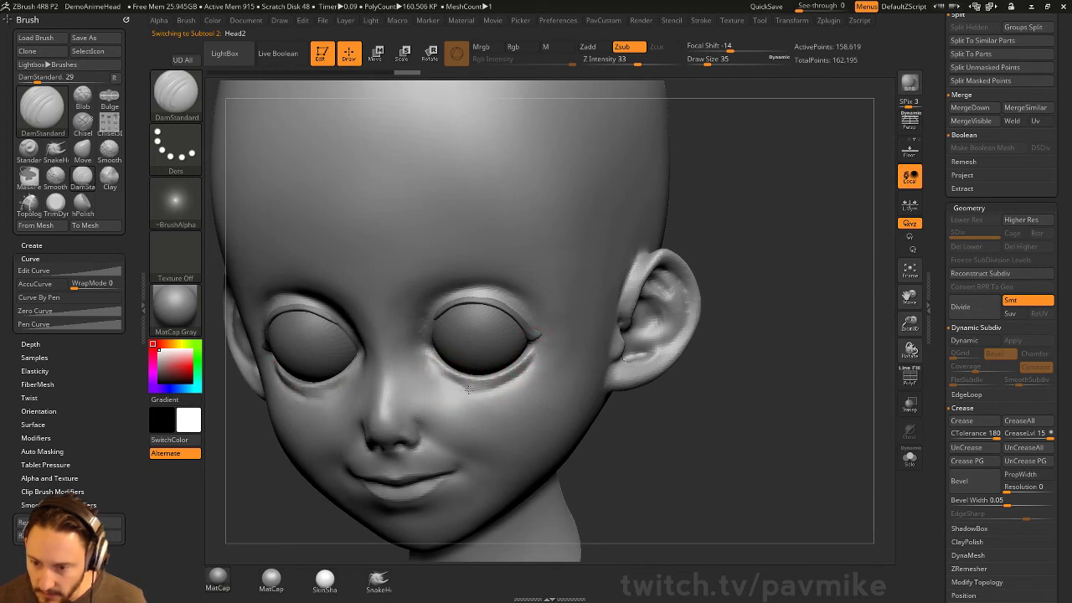
- Smooth the creases beneath the lower eyelids, reducing the draw size to 23
shift+drag(506, 386, 454, 363)
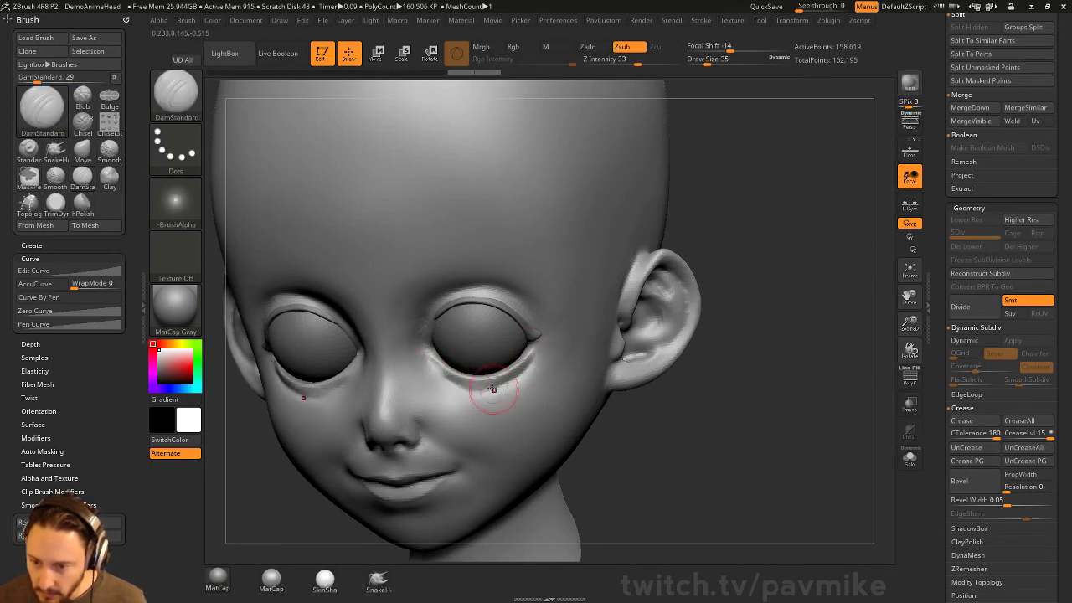
shift+drag(529, 373, 541, 356)
shift+drag(474, 403, 444, 376)
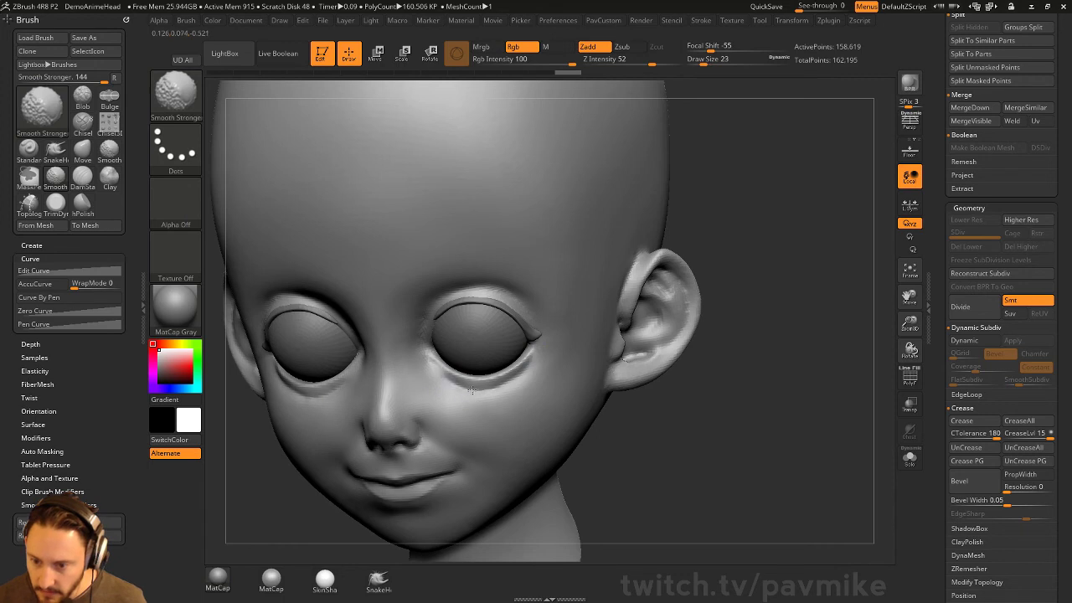
shift+drag(528, 371, 501, 373)
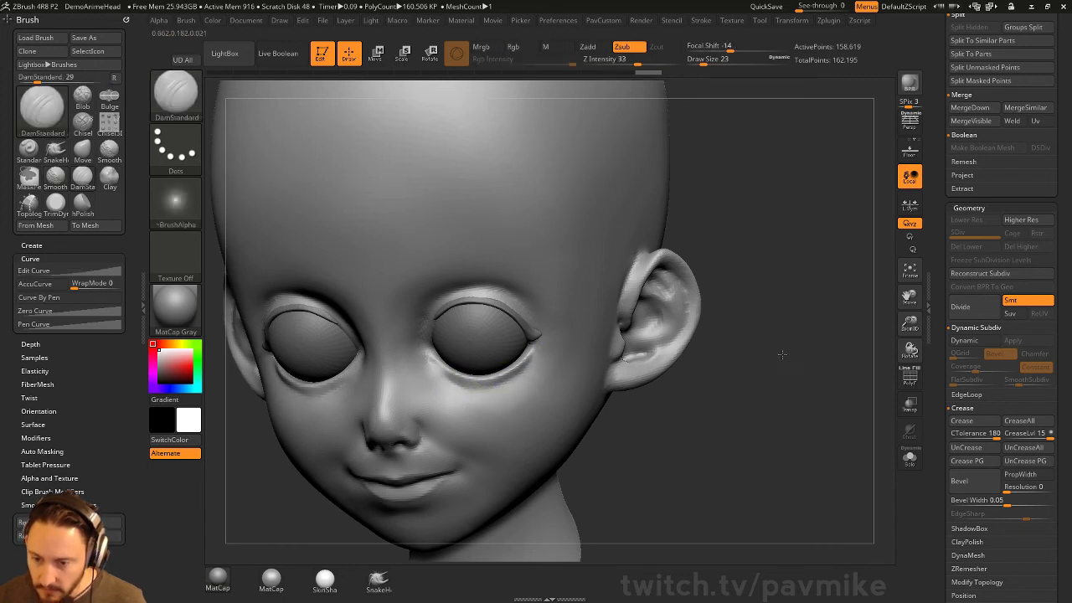
- Puff up the cheeks below the eyes with the Inflat brush at draw sizes 128 and 116
mouse_move(737, 360)
mouse_down()
mouse_move(777, 332)
mouse_move(692, 318)
mouse_move(726, 301)
mouse_move(695, 352)
mouse_move(711, 357)
mouse_up()
key(b)
key(i)
key(n)
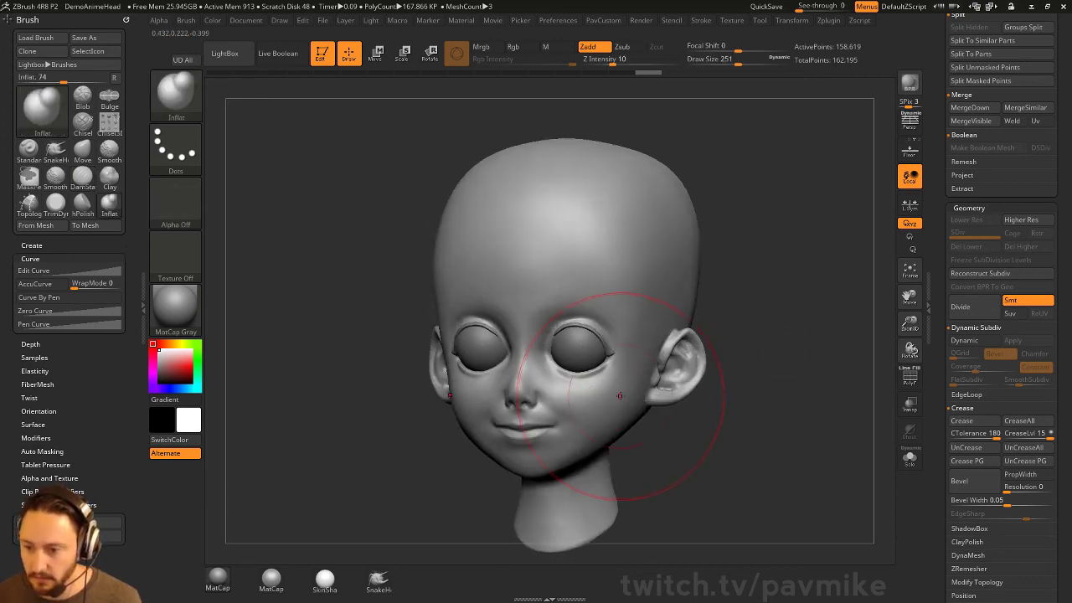
key(s)
drag(615, 388, 590, 393)
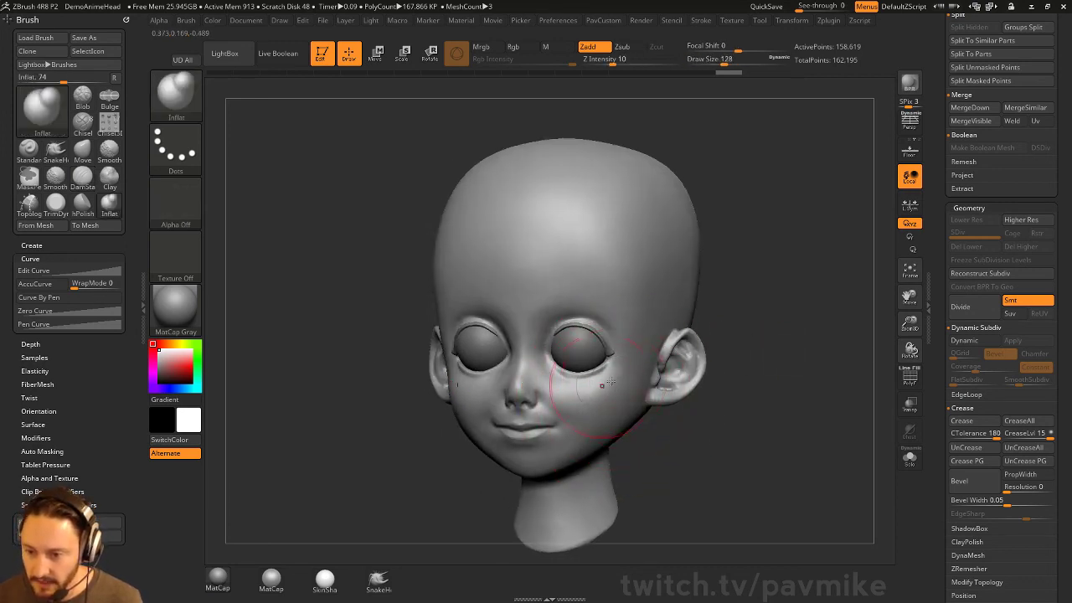
drag(784, 348, 846, 355)
drag(523, 387, 544, 394)
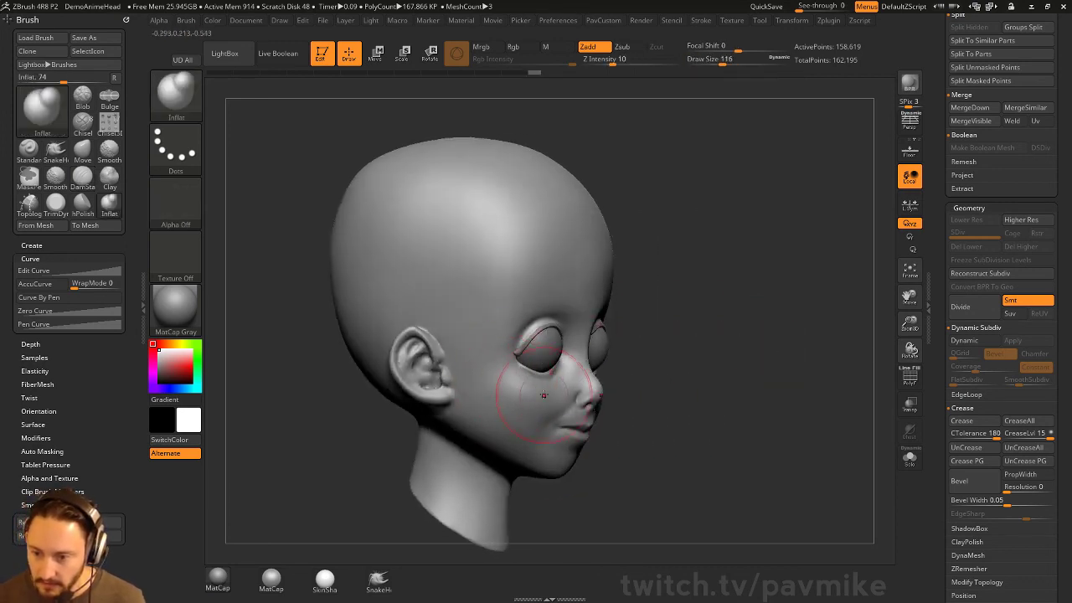
mouse_move(624, 381)
mouse_down()
mouse_move(778, 399)
mouse_move(478, 394)
mouse_move(776, 369)
mouse_move(552, 424)
mouse_up()
- Smooth the inflated cheeks and the brow area at draw size 56
key(shift)
key(shift)
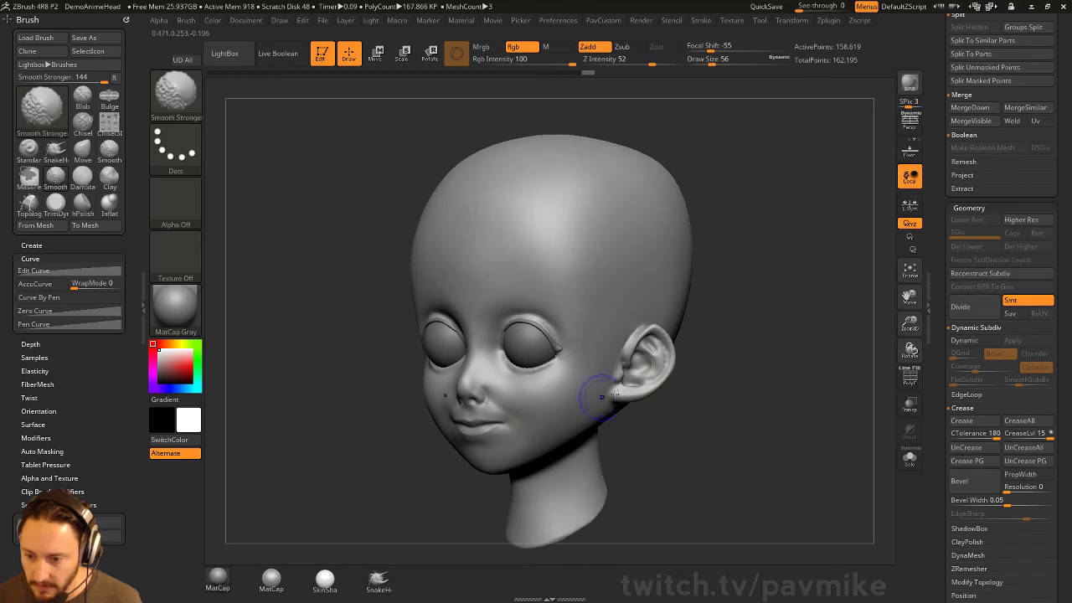
mouse_move(601, 396)
mouse_down()
mouse_move(418, 382)
mouse_move(527, 352)
mouse_move(567, 315)
mouse_up()
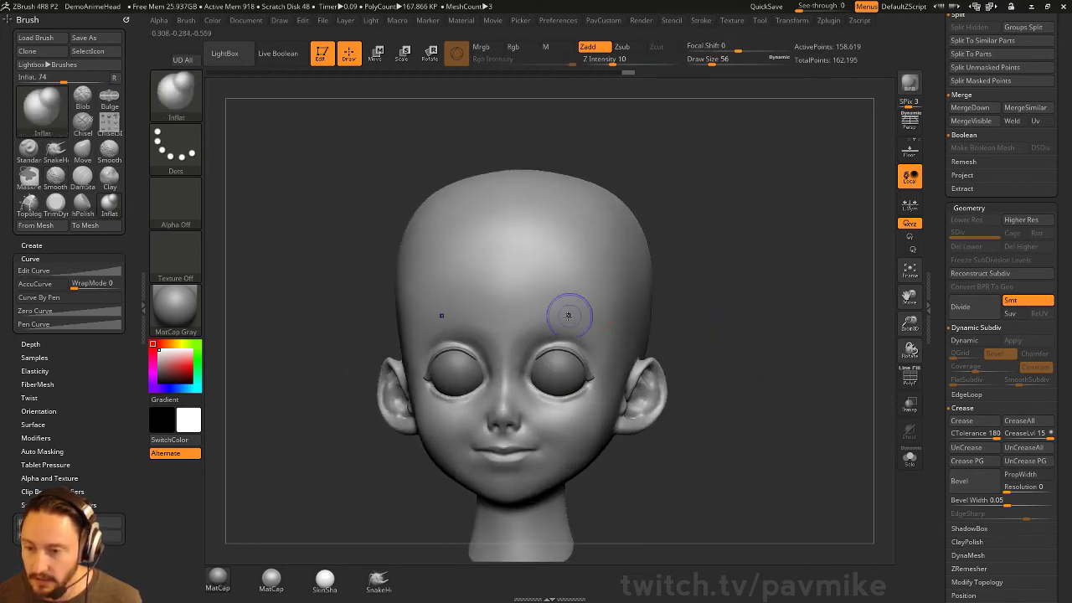
- Carve brow lines on the forehead above both eyes with the DamStandard brush at draw size 62
drag(796, 277, 754, 245)
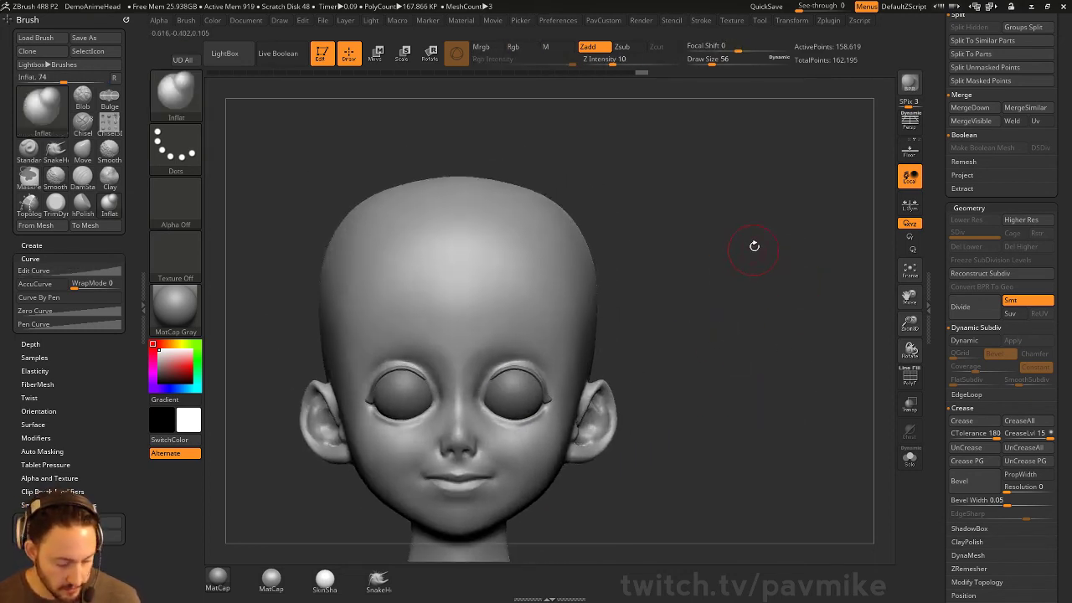
key(b)
key(d)
key(s)
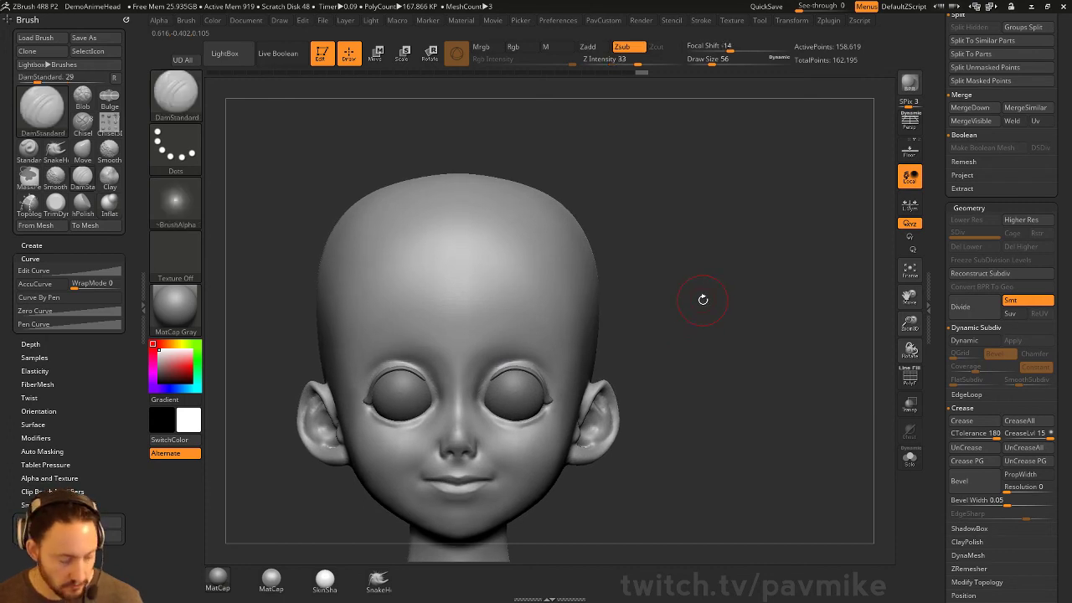
alt+drag(701, 299, 644, 306)
key(bracketright)
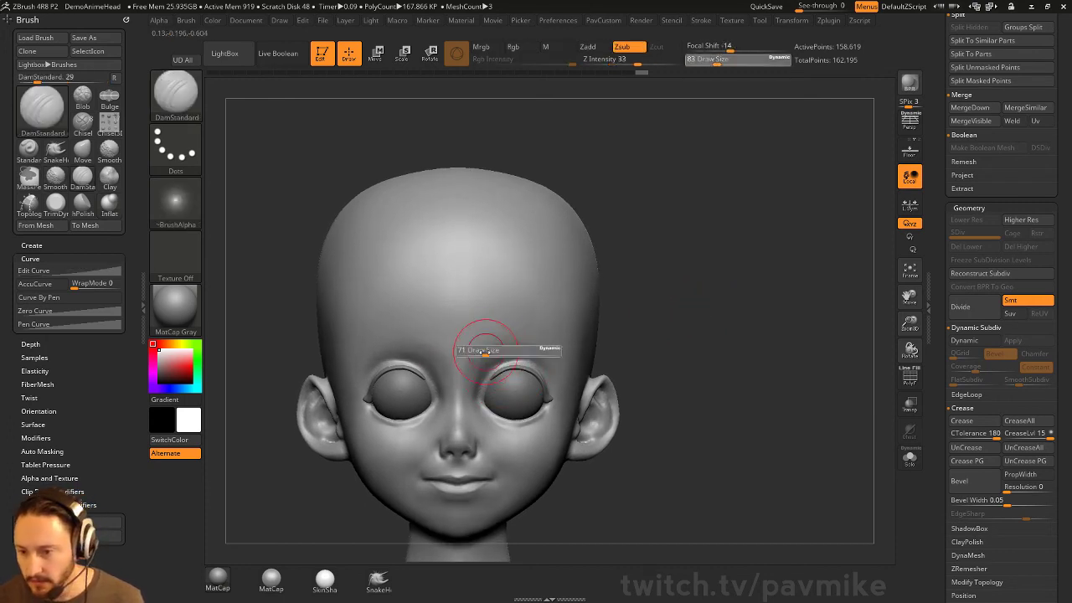
drag(611, 344, 643, 334)
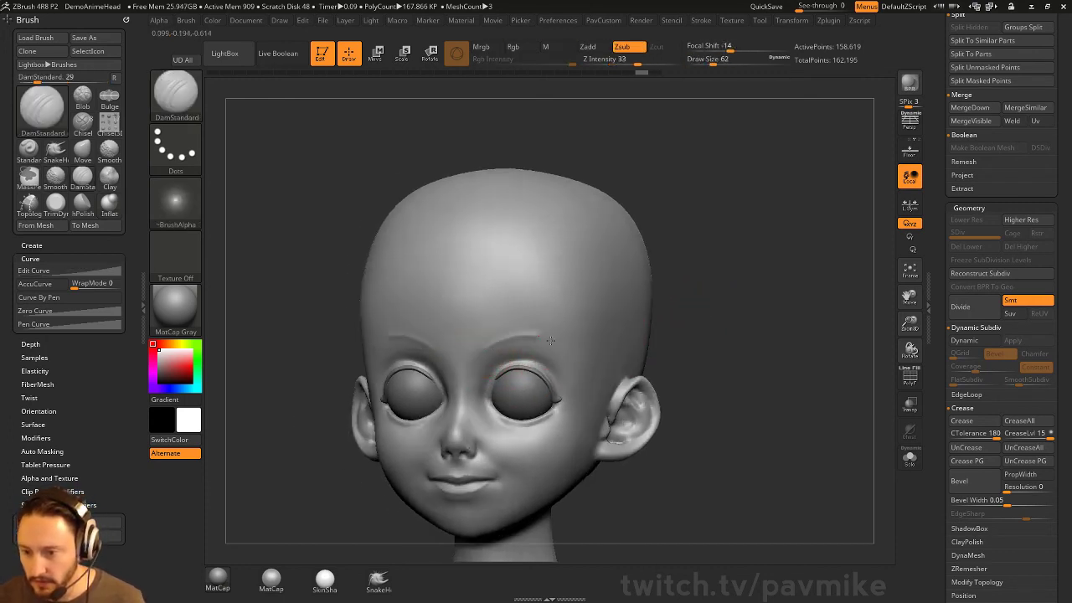
drag(735, 341, 764, 290)
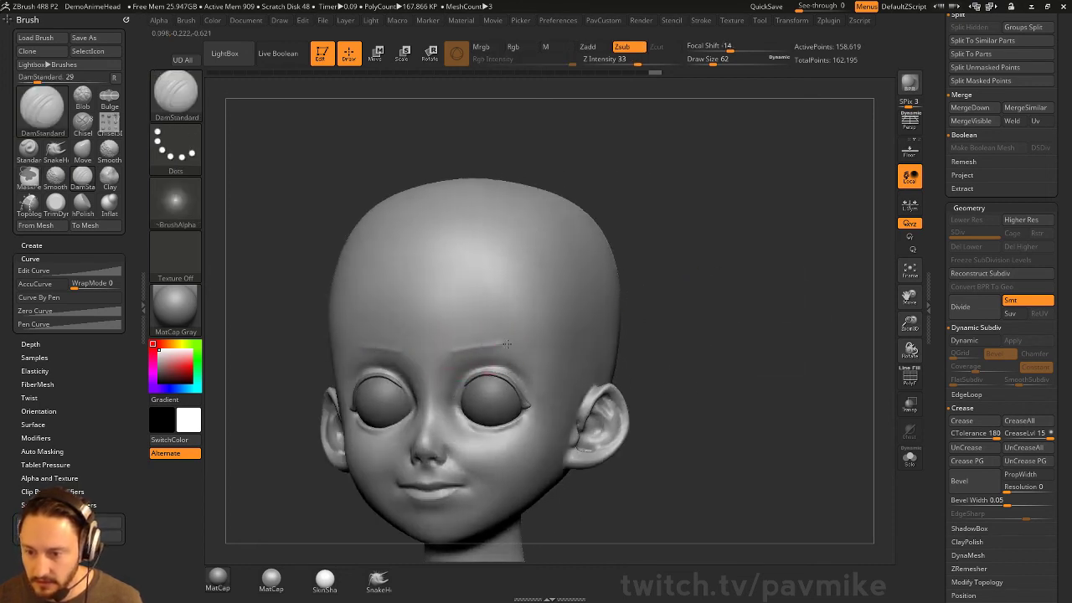
mouse_move(698, 339)
mouse_down()
mouse_move(718, 310)
mouse_move(510, 371)
mouse_up()
- Fill out the brow ridges around the carved lines with the Clay brush and the Inflat brush at draw sizes 97 and 77
key(b)
key(c)
key(l)
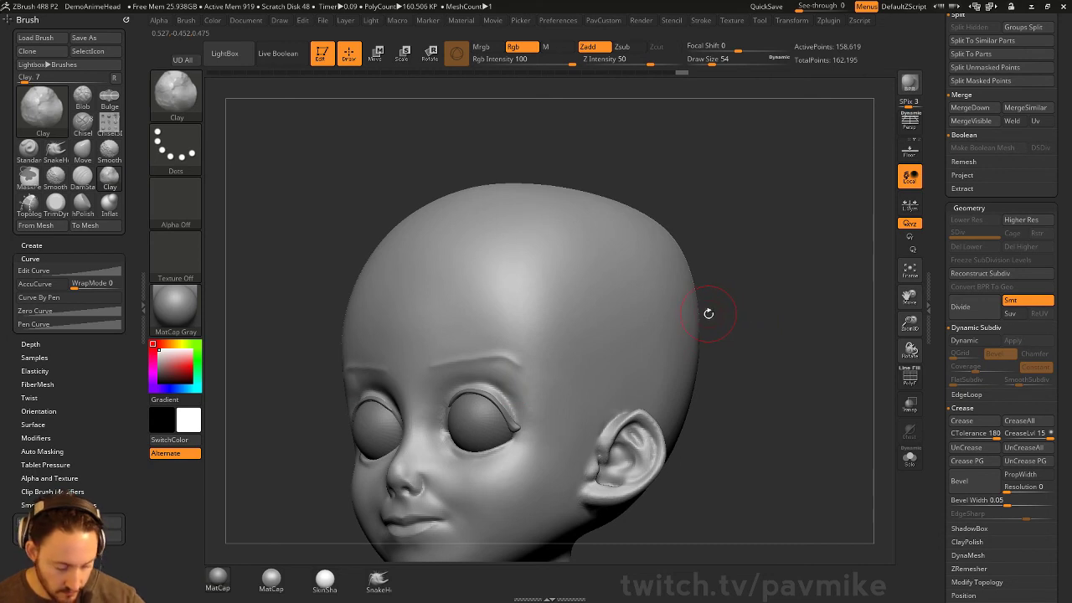
drag(708, 314, 555, 346)
key(b)
key(i)
key(n)
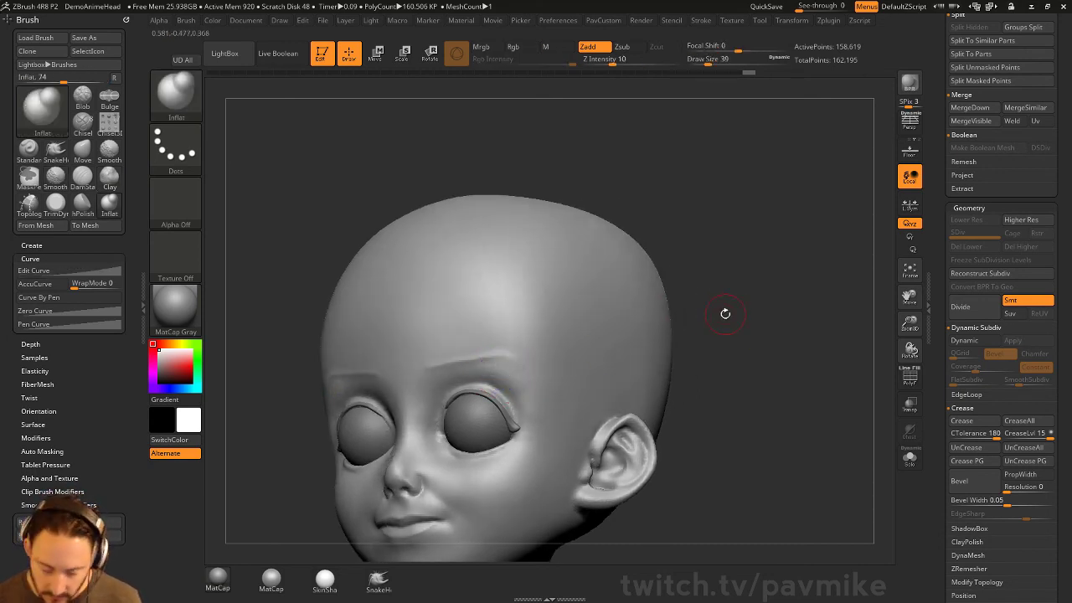
key(s)
drag(520, 339, 514, 359)
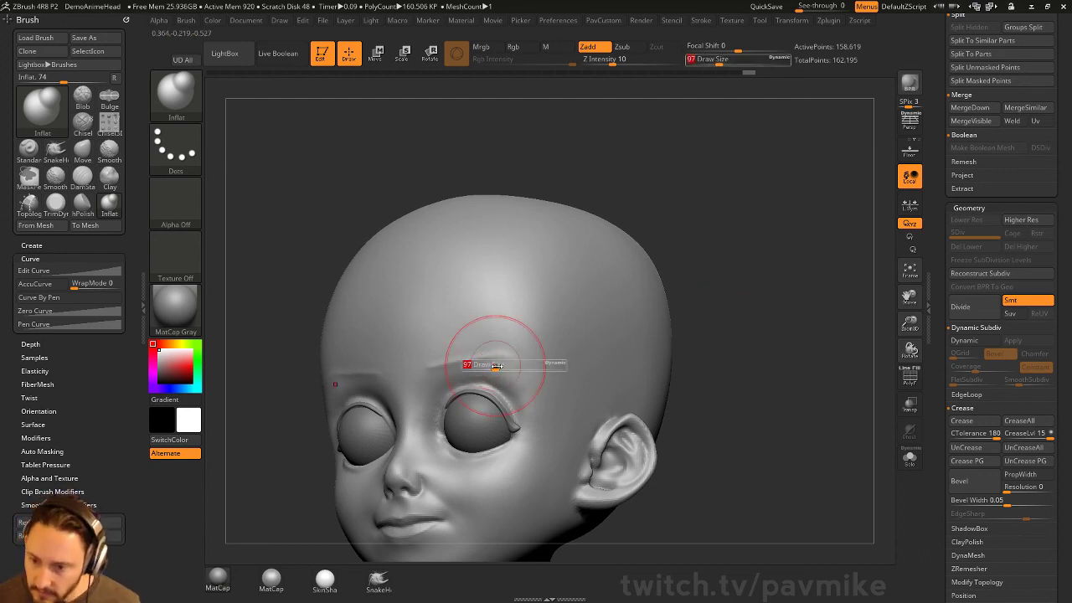
drag(720, 326, 636, 347)
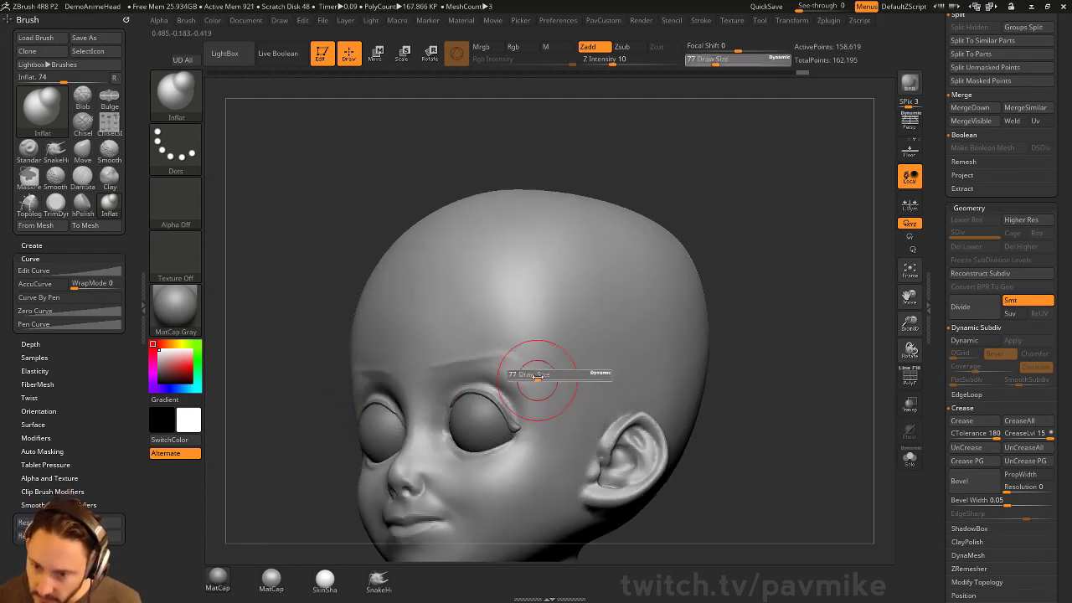
mouse_move(506, 377)
mouse_down()
mouse_move(507, 390)
mouse_move(444, 341)
mouse_up()
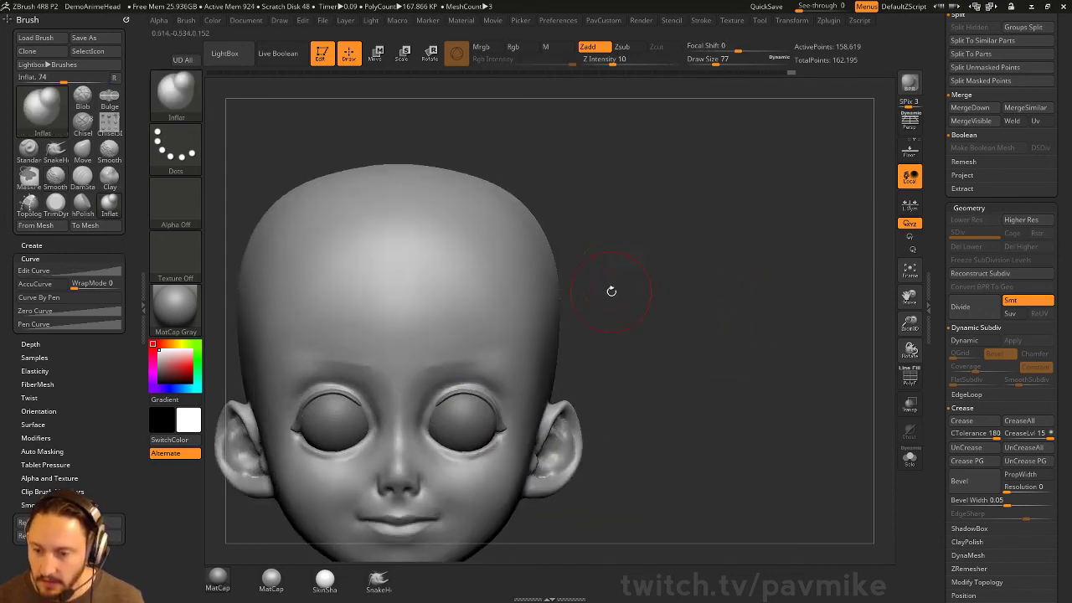
- Refine and smooth the brow area above the upper eyelids with the Standard brush at draw size 29
right_drag(586, 286, 521, 316)
key(b)
key(s)
key(t)
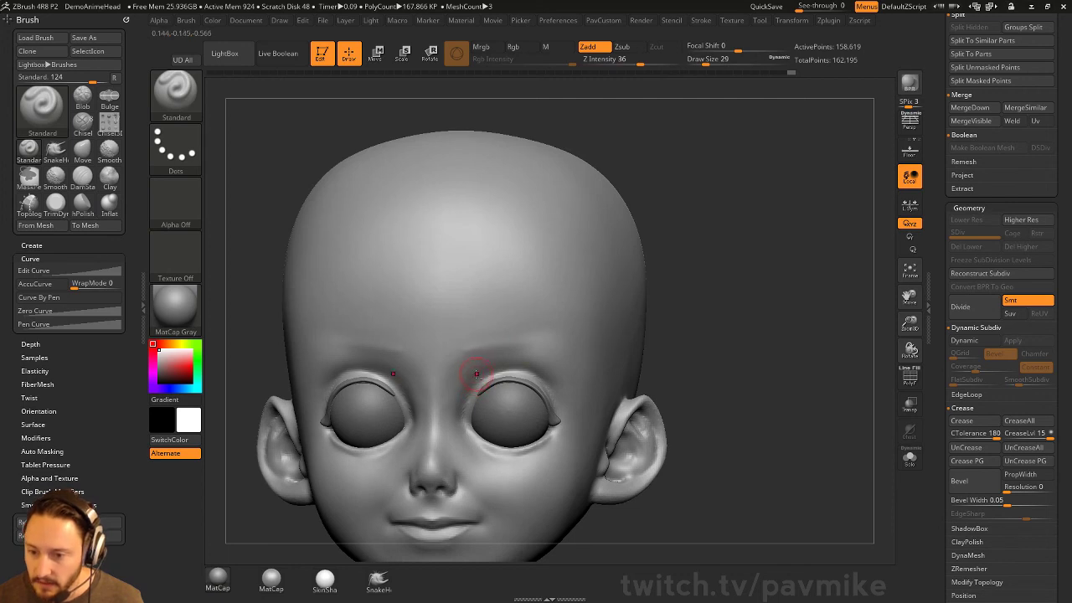
key(shift)
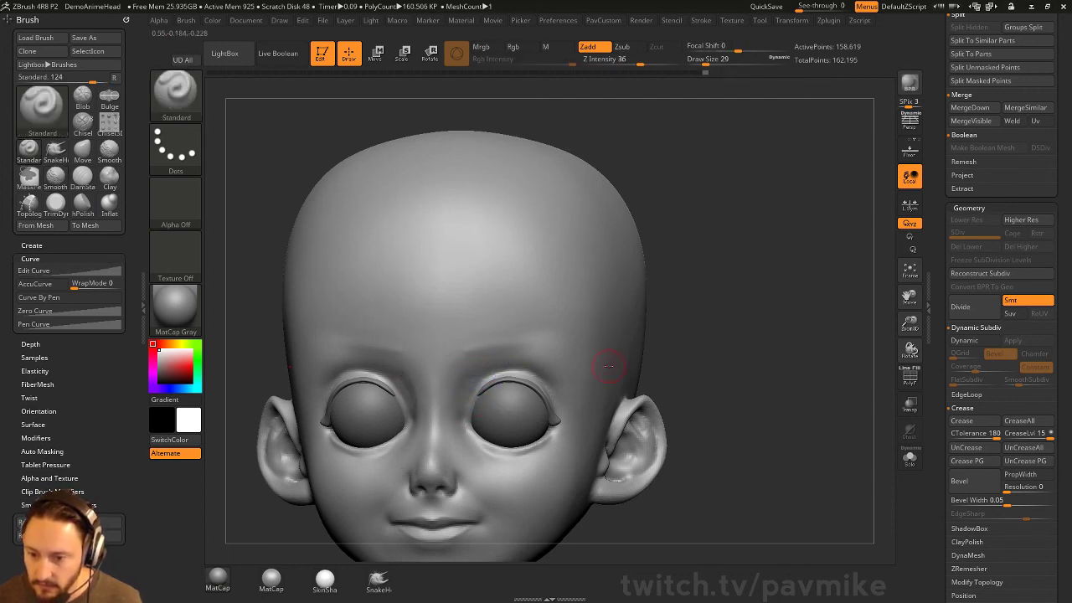
scroll(737, 299, down, 3)
scroll(706, 299, up, 3)
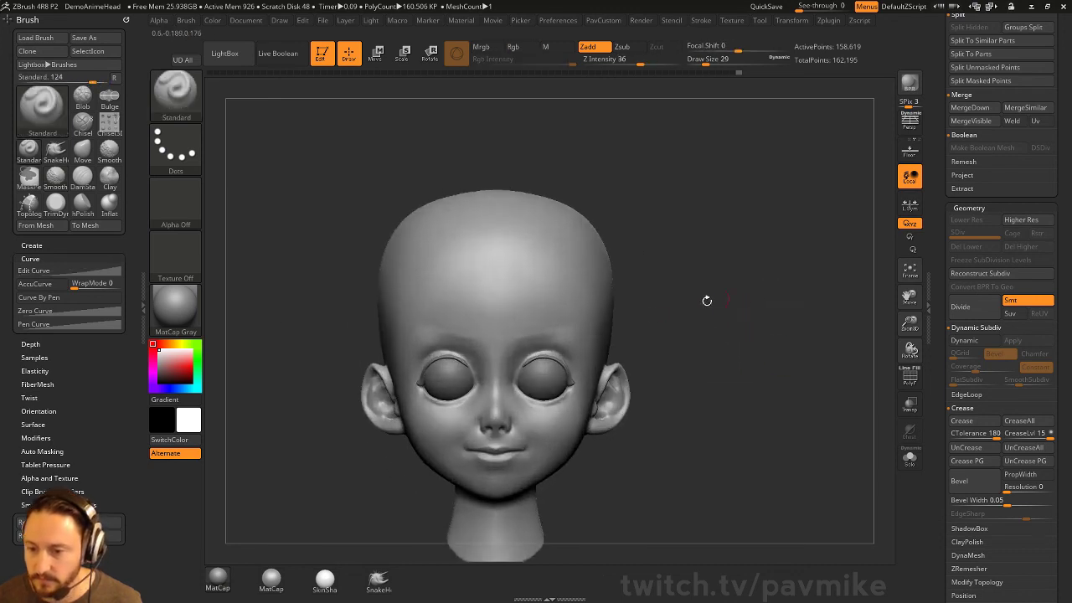
key(shift)
alt+drag(753, 291, 699, 300)
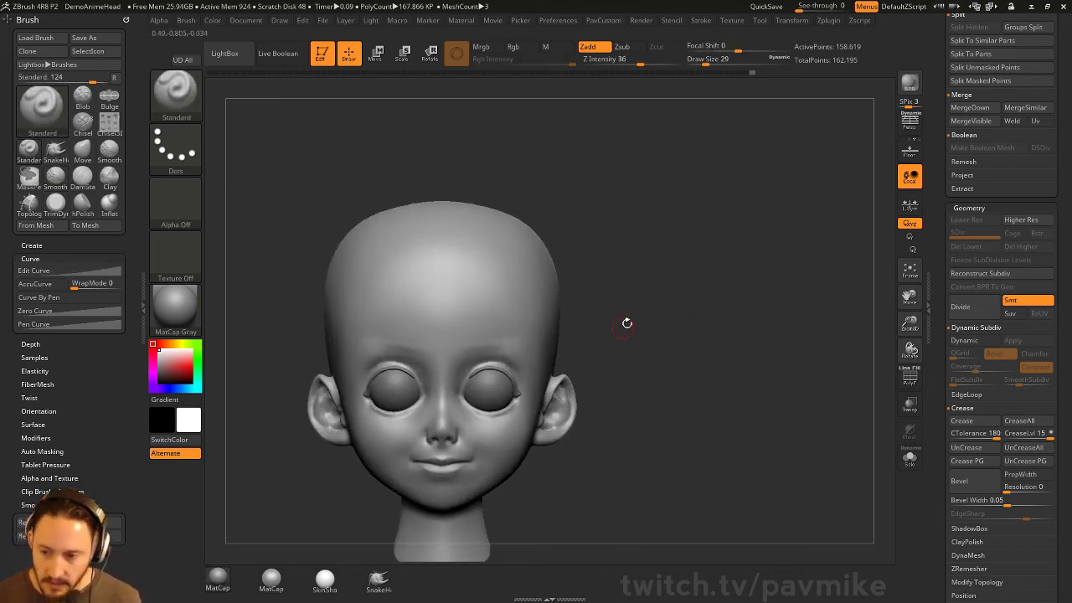
scroll(479, 346, up, 2)
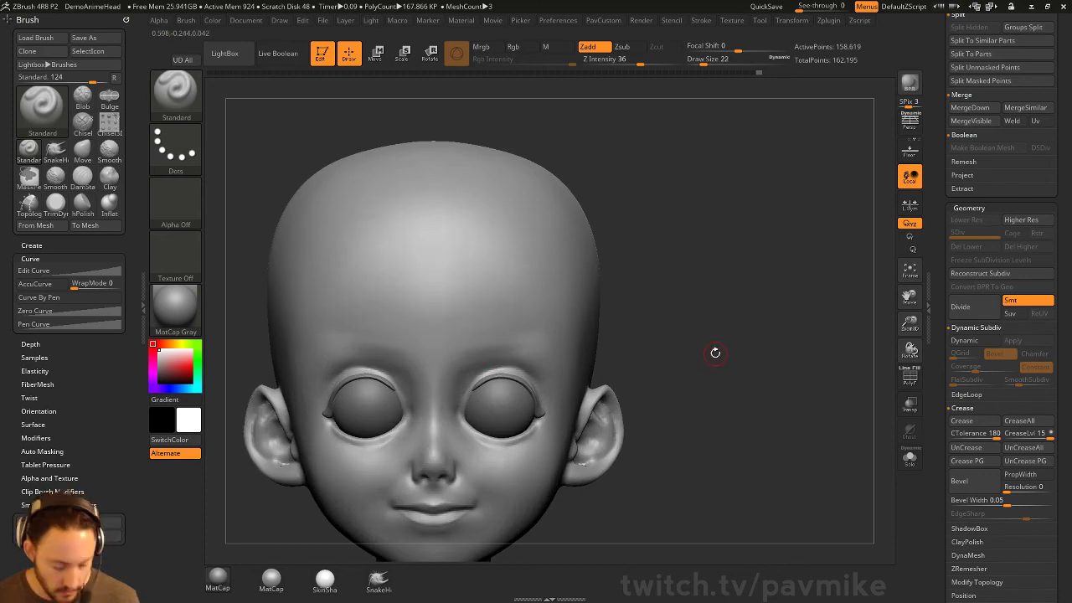
- Lay out eyebrow strips above the eyes with the Topology brush at draw size 22, crossing two long curves with short ones
key(b)
key(t)
key(o)
scroll(461, 364, up, 3)
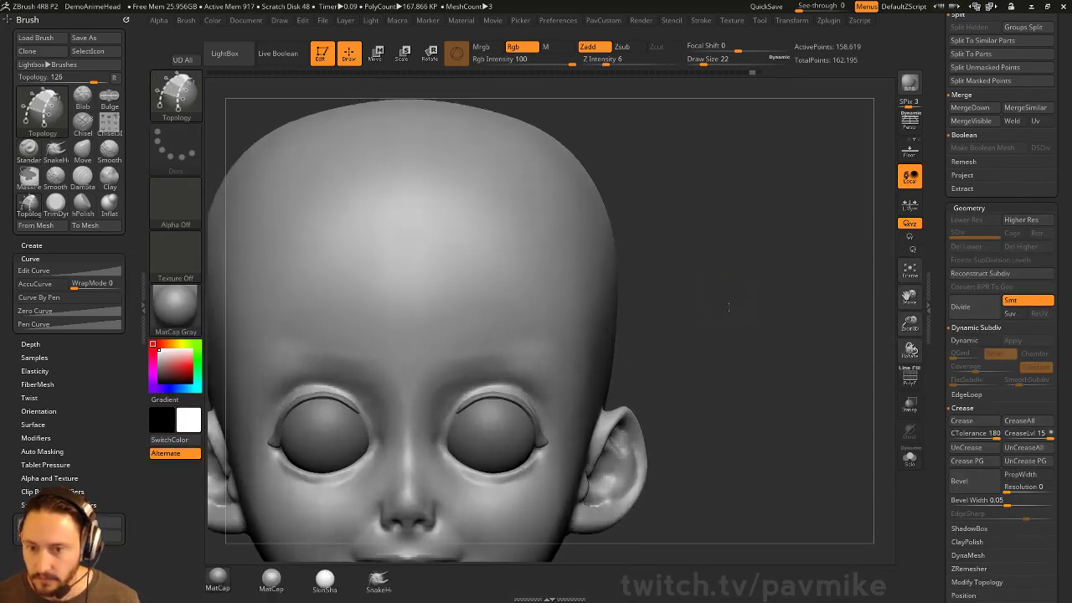
drag(442, 360, 565, 343)
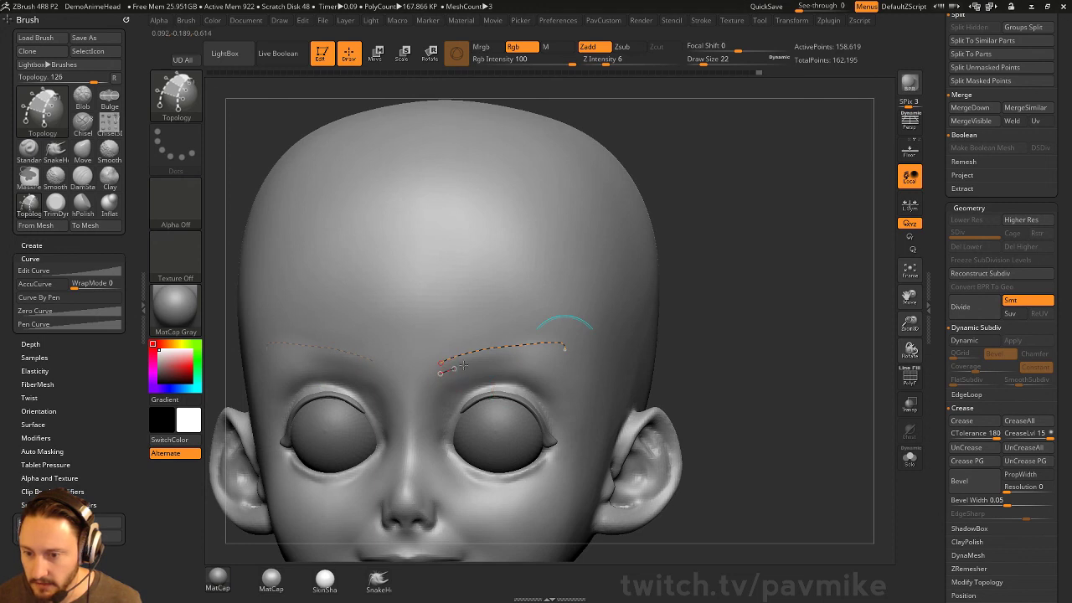
mouse_move(449, 381)
mouse_down()
mouse_move(452, 323)
mouse_move(504, 315)
mouse_up()
drag(536, 362, 574, 321)
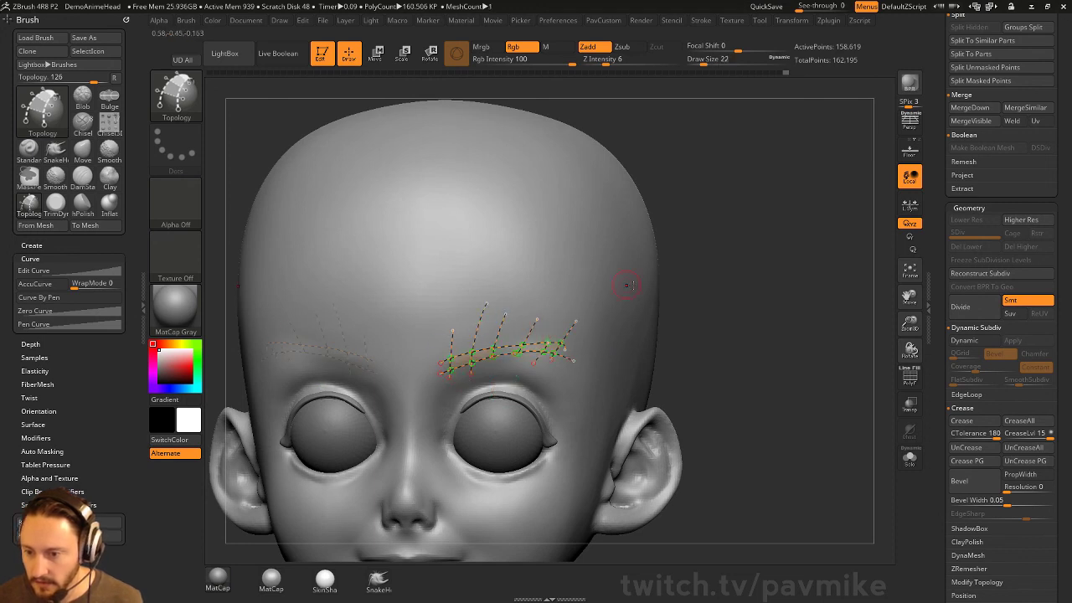
key(F1)
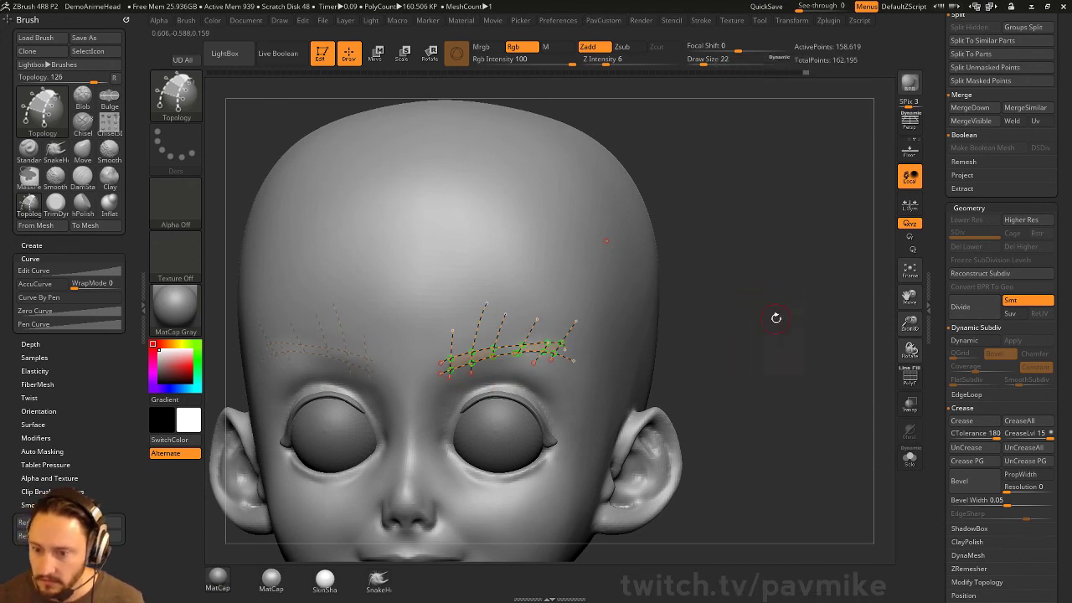
- Undo the outer cross curves of the eyebrow strip and redraw them with more even spacing
key(ctrl+z)
key(ctrl+z)
key(ctrl+z)
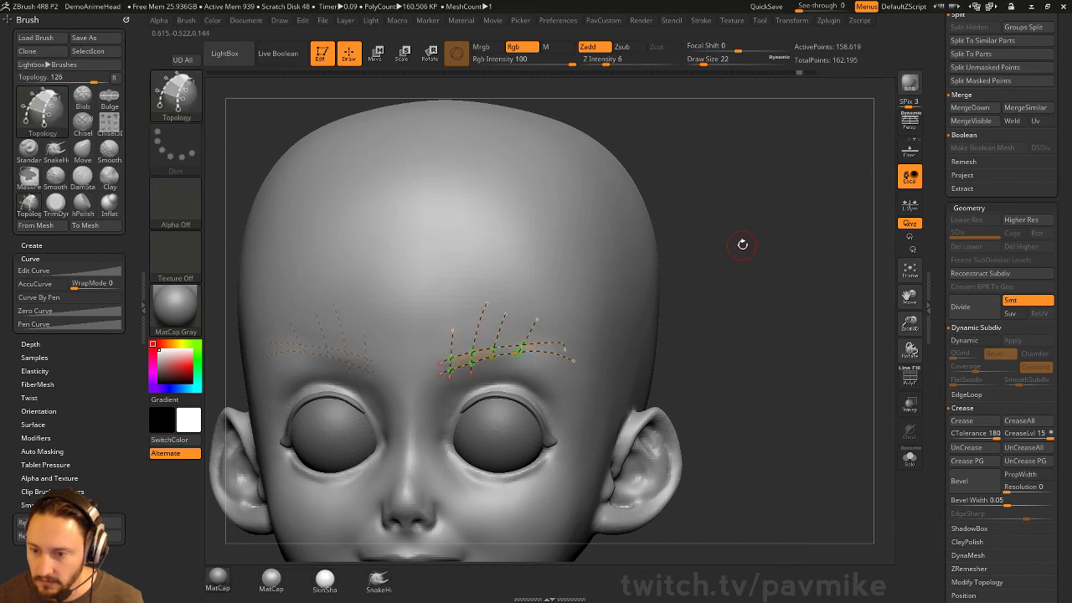
ctrl+right_drag(648, 283, 508, 352)
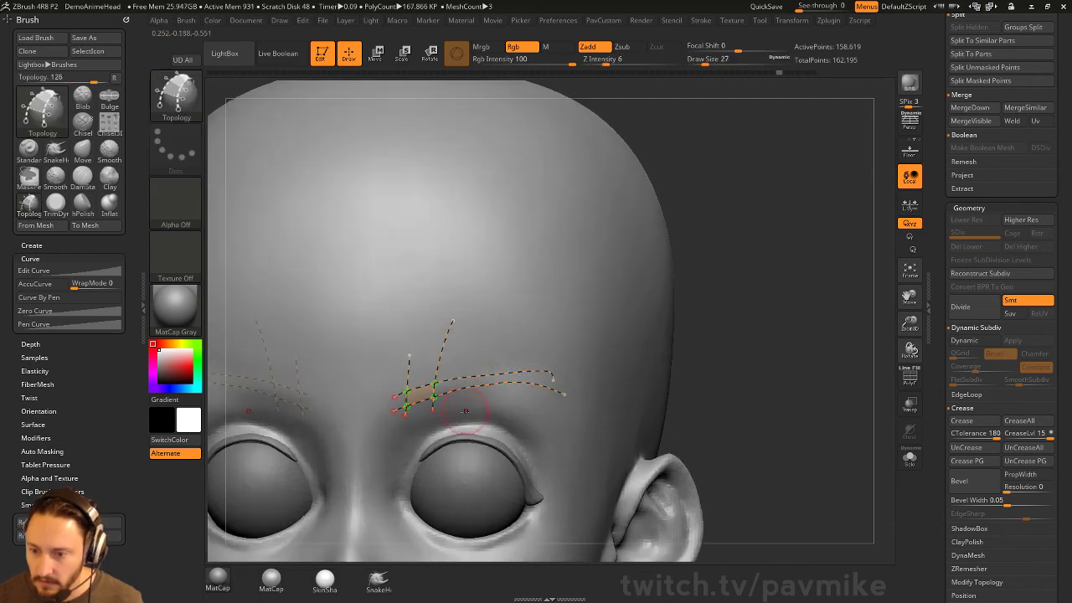
drag(466, 410, 483, 312)
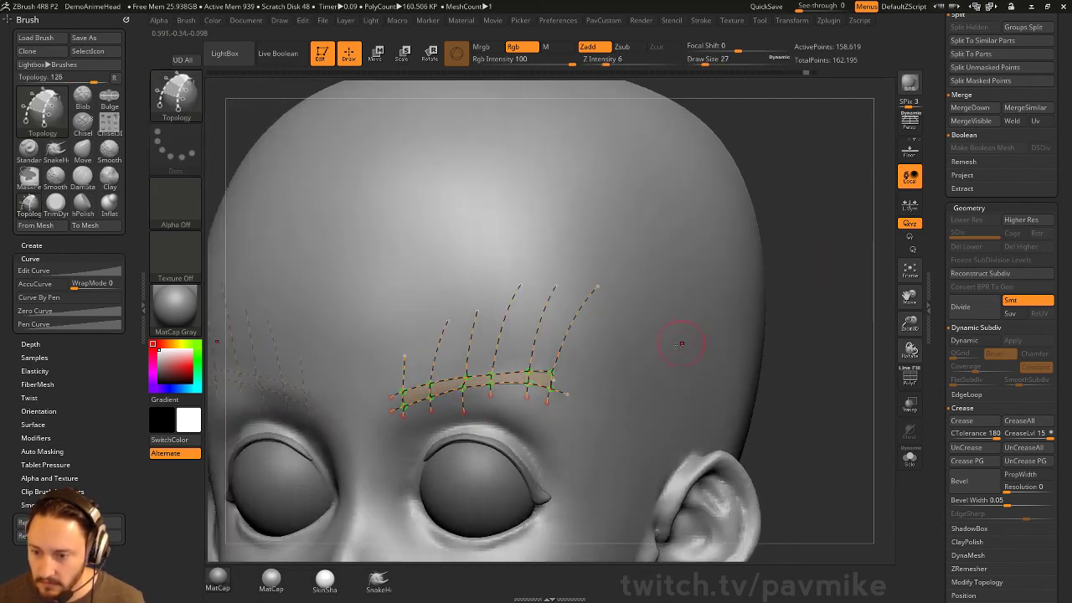
- Generate the eyebrow strip geometry from the topology curves at draw size 27
drag(686, 342, 840, 347)
key(F1)
click(837, 339)
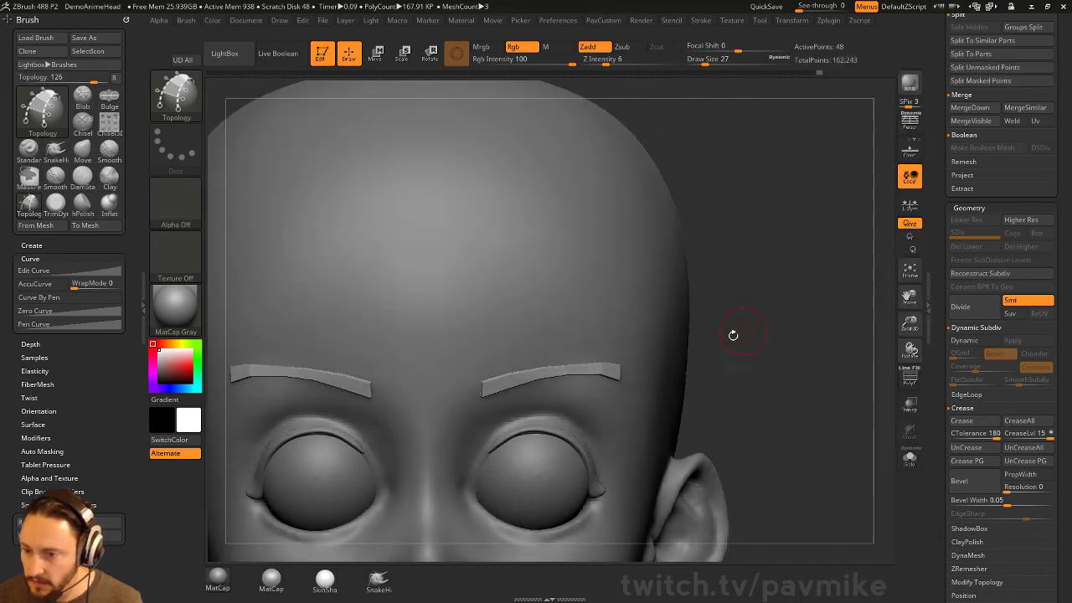
ctrl+right_drag(732, 332, 778, 330)
- Turn on Dynamic Subdiv for the eyebrow strips and set their crease level to 2
key(F1)
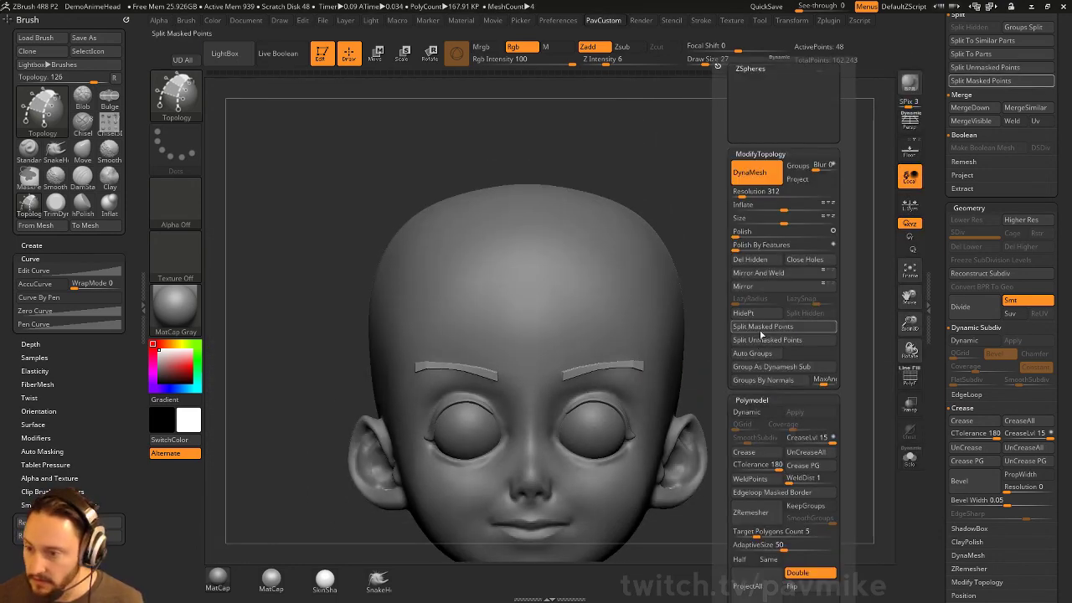
key(d)
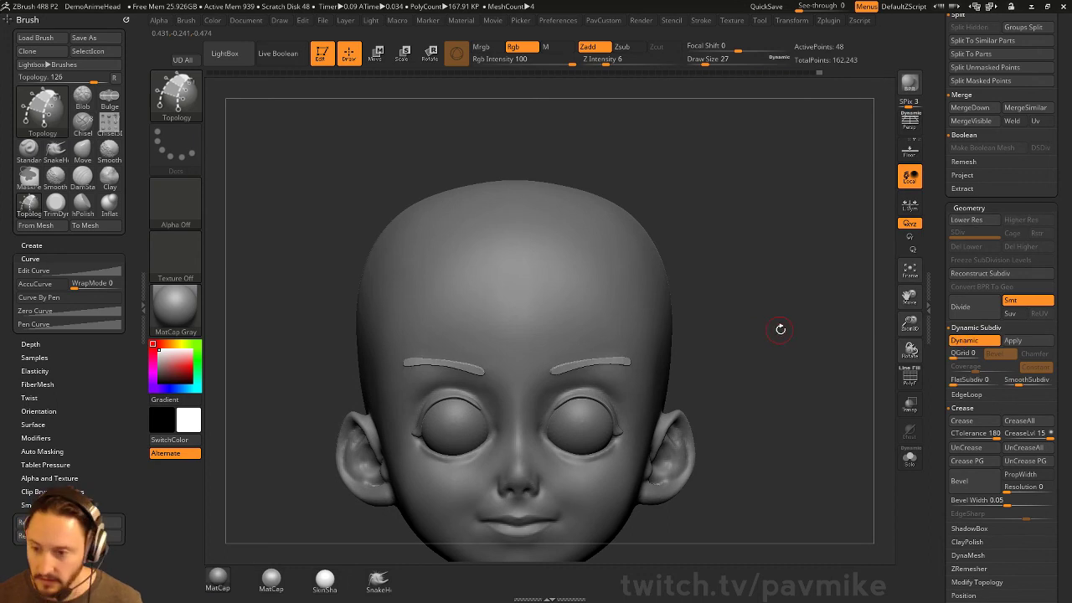
key(F1)
key(F1)
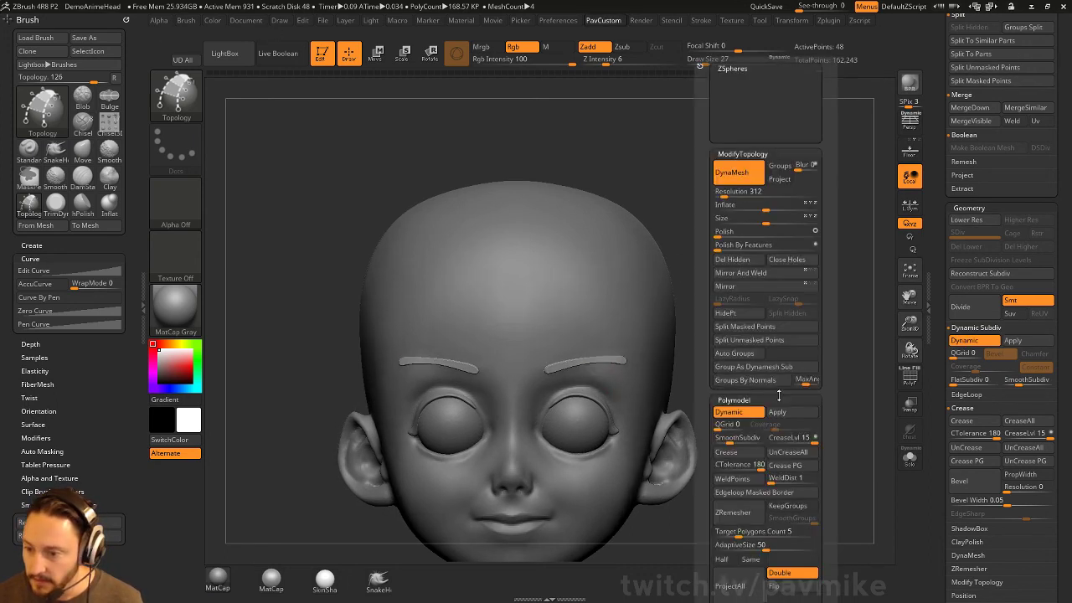
click(787, 439)
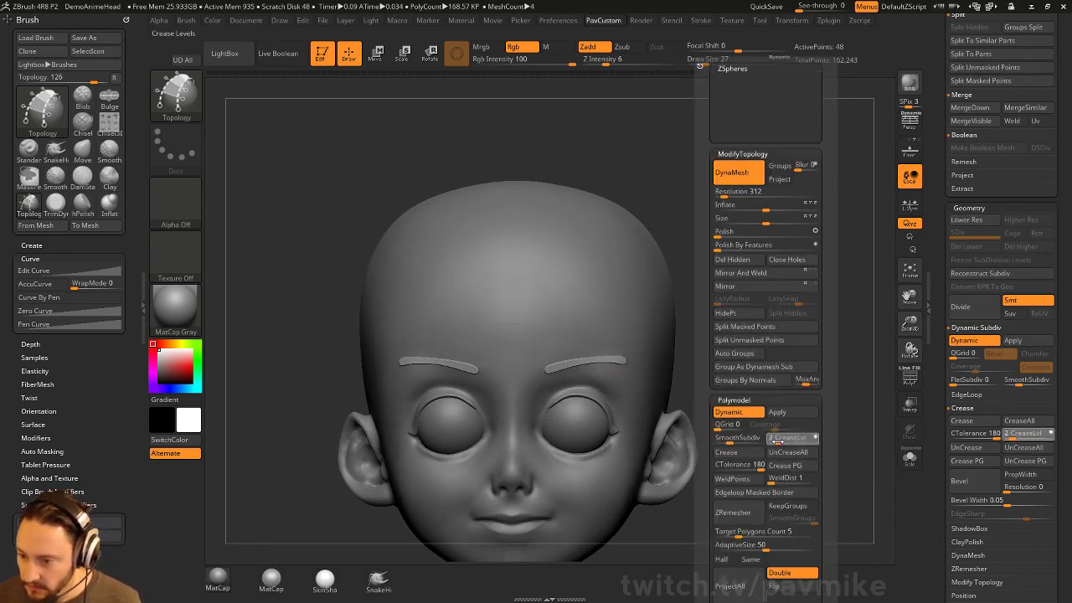
key(shift+d)
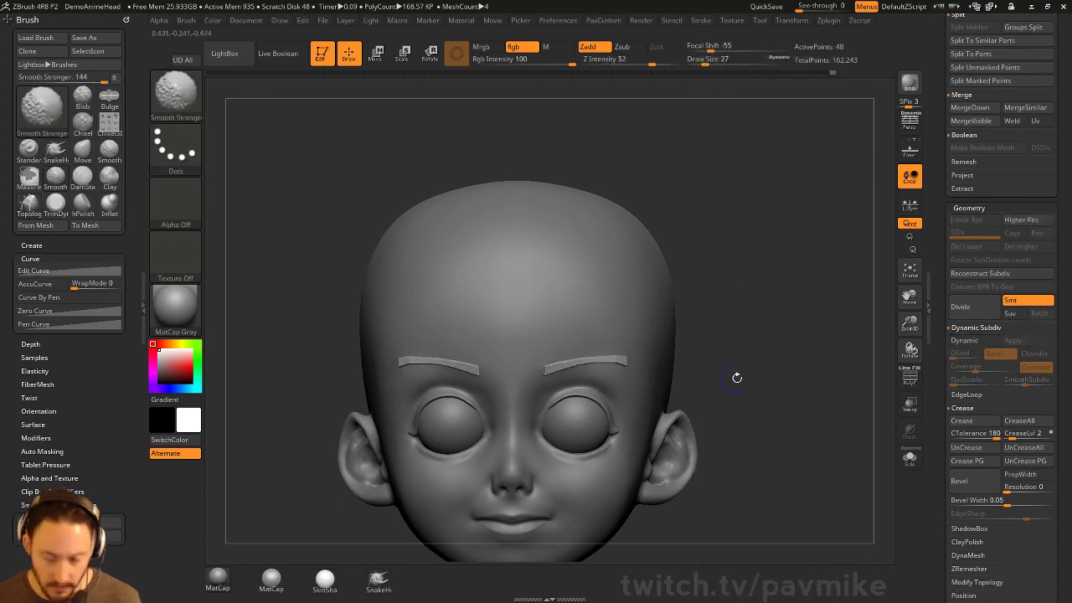
key(d)
- Select the Standard brush and delete the eyebrow strips subtool, leaving the head as the active subtool
mouse_move(736, 377)
mouse_down()
mouse_move(613, 371)
mouse_move(514, 335)
mouse_move(602, 374)
mouse_move(717, 335)
mouse_up()
text(bsts20)
key(Return)
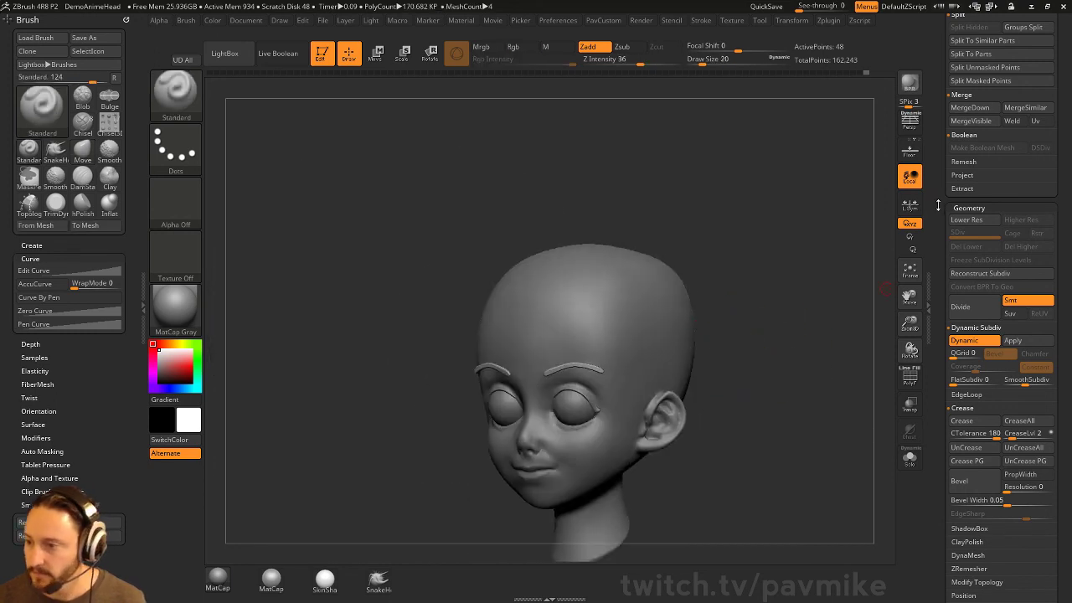
drag(938, 206, 799, 222)
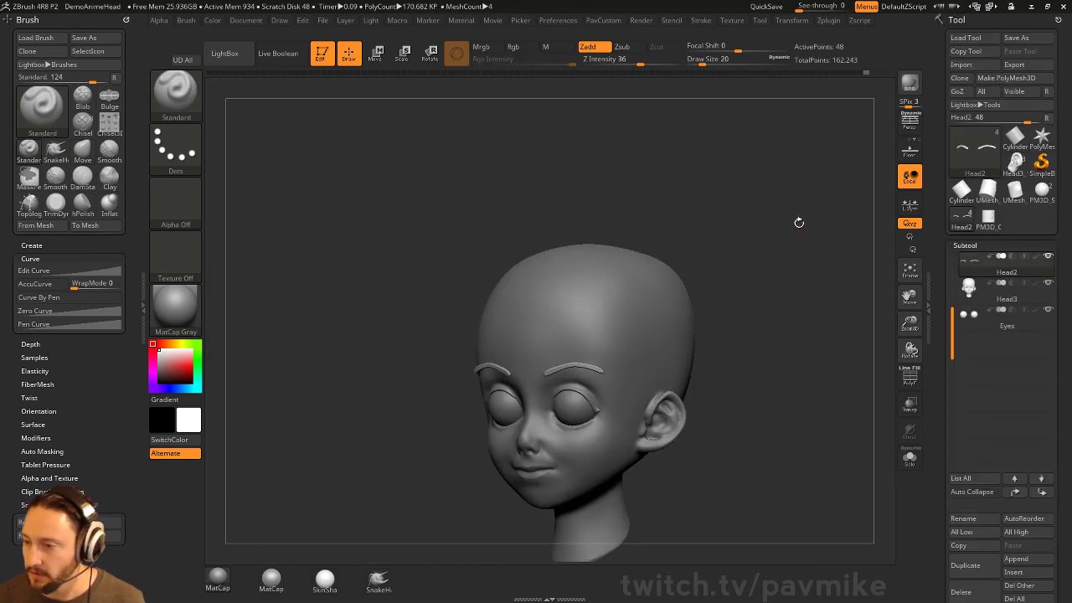
click(962, 591)
shift+drag(753, 363, 767, 363)
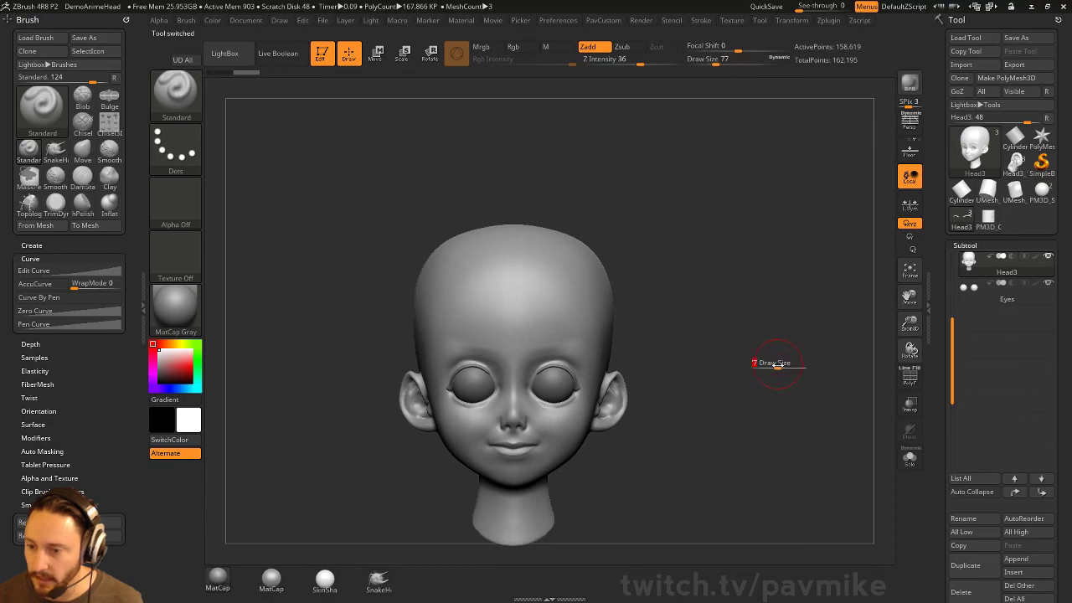